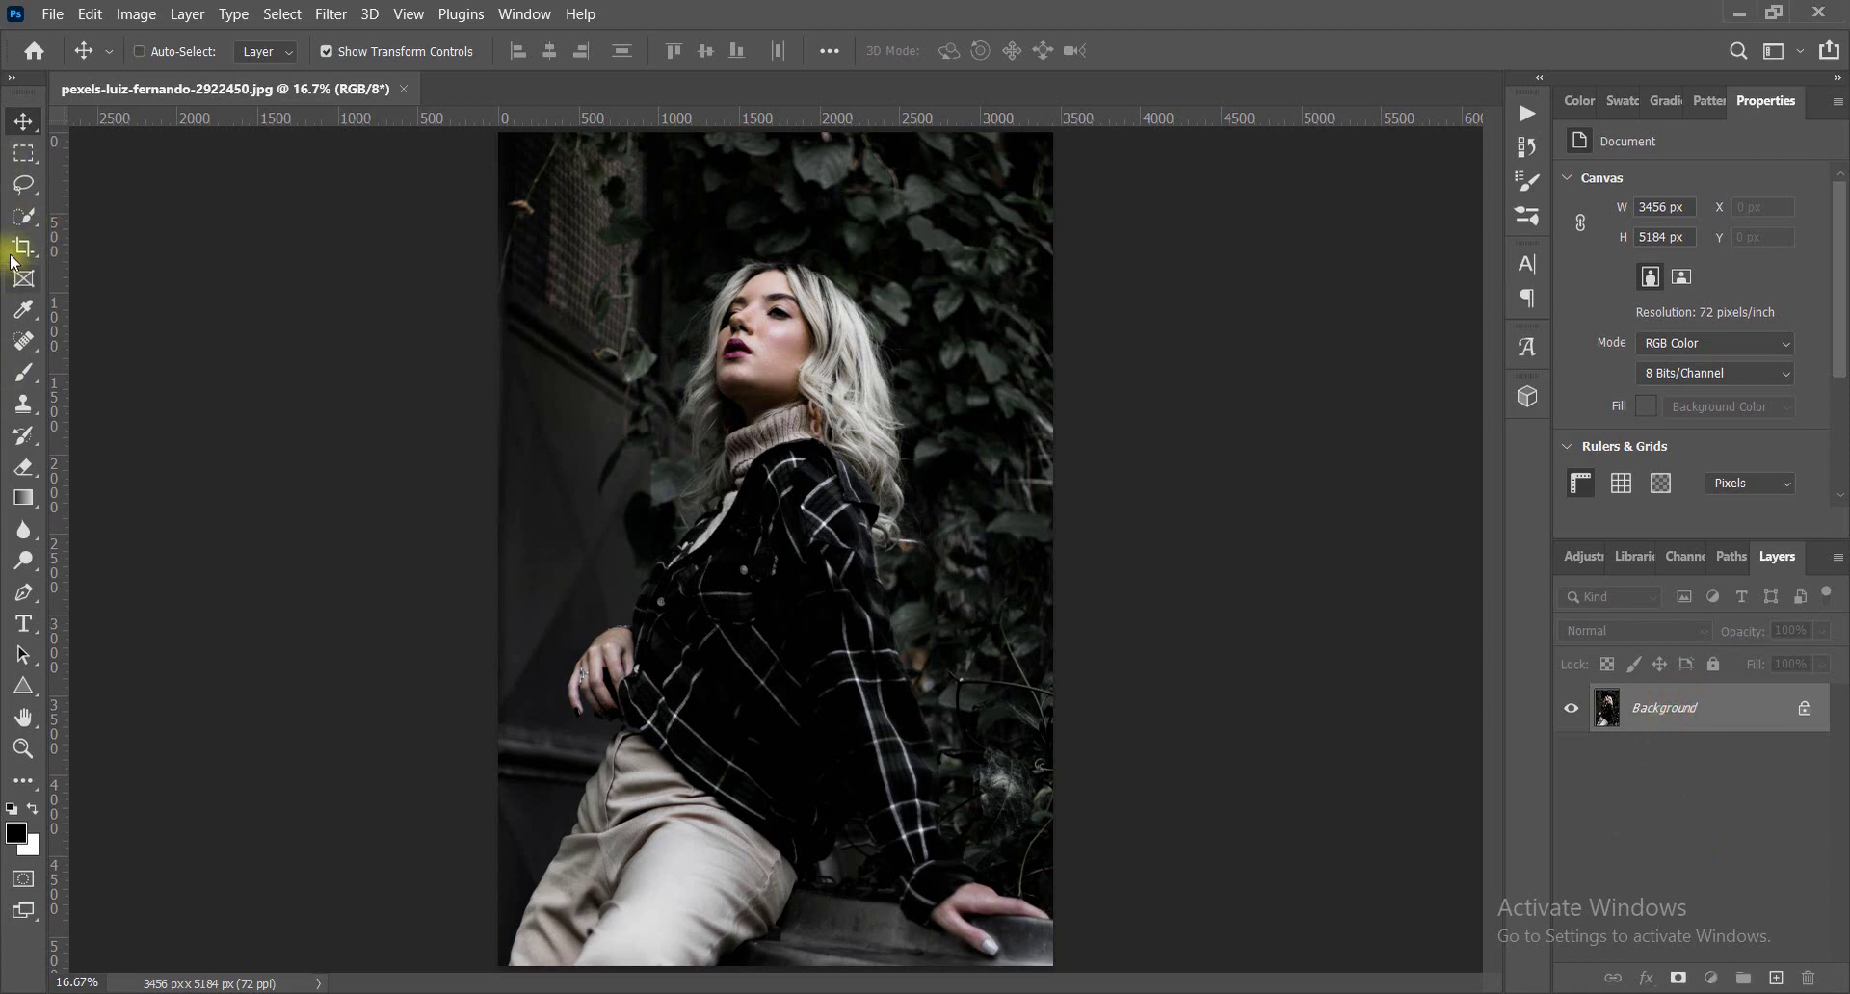
Use Quick Selection's Select Subject to select the woman in the portrait automatically.
left_click(23, 216)
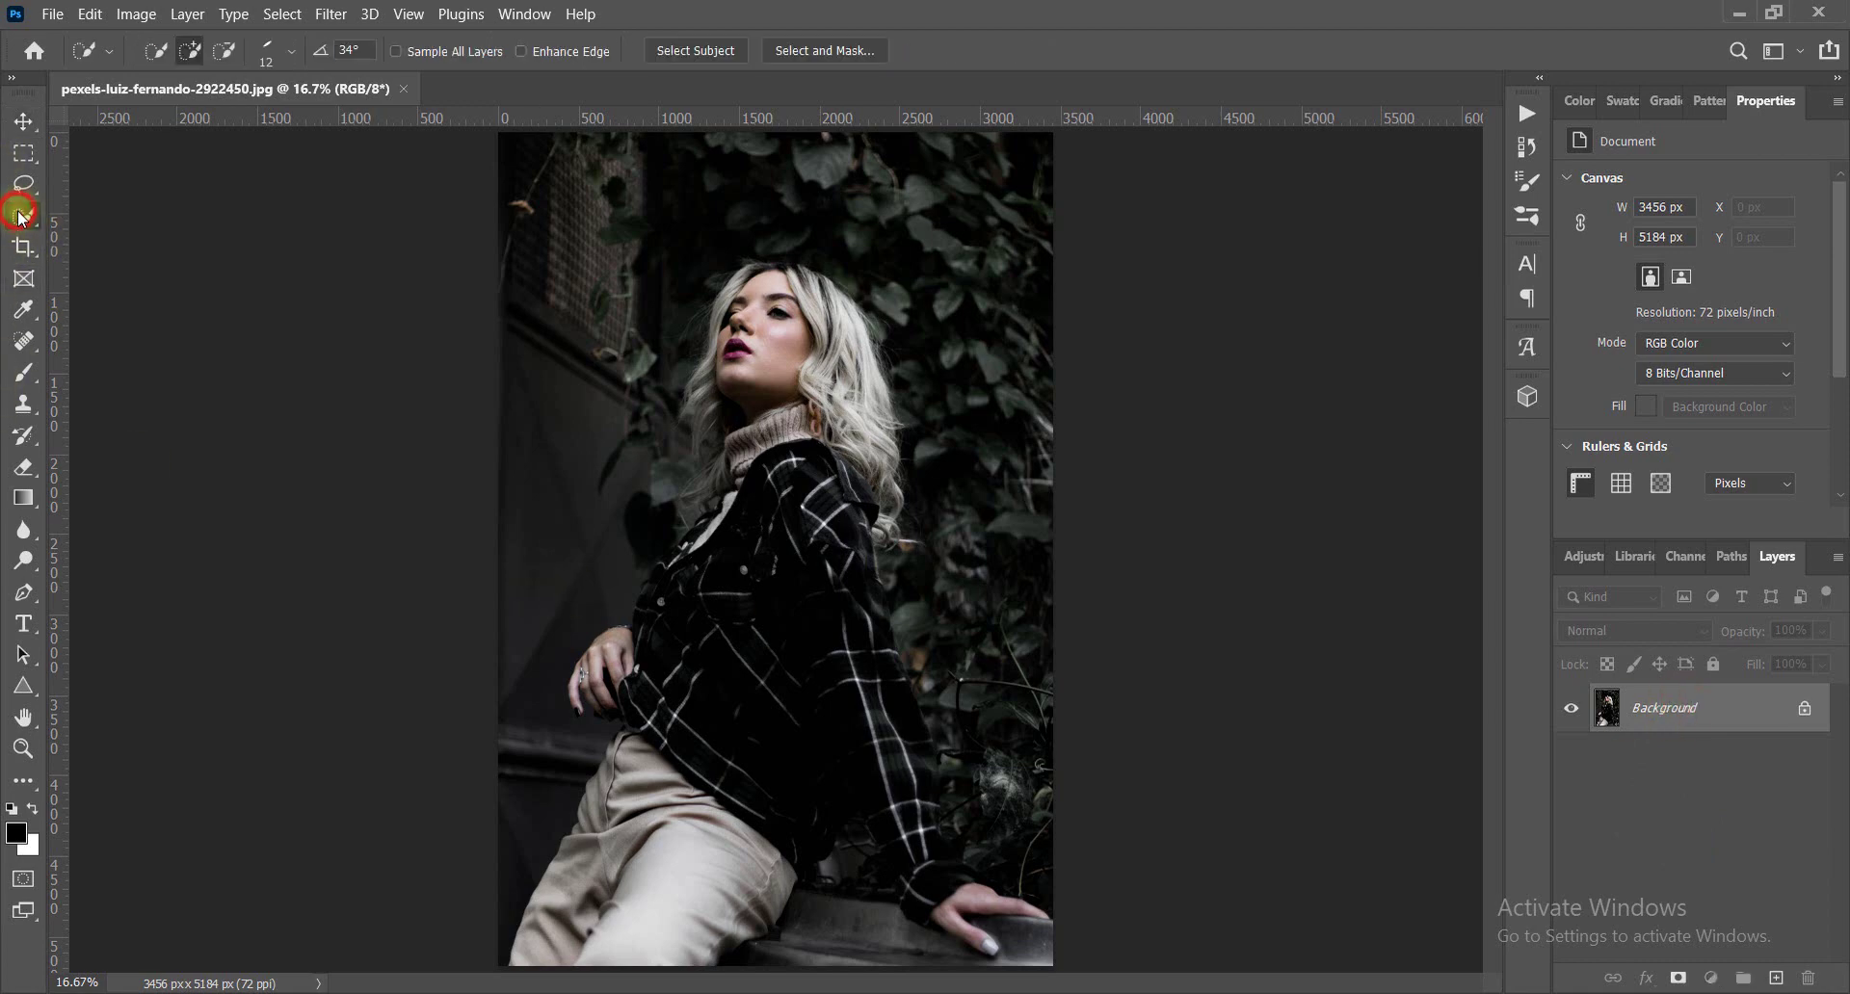
left_click(693, 53)
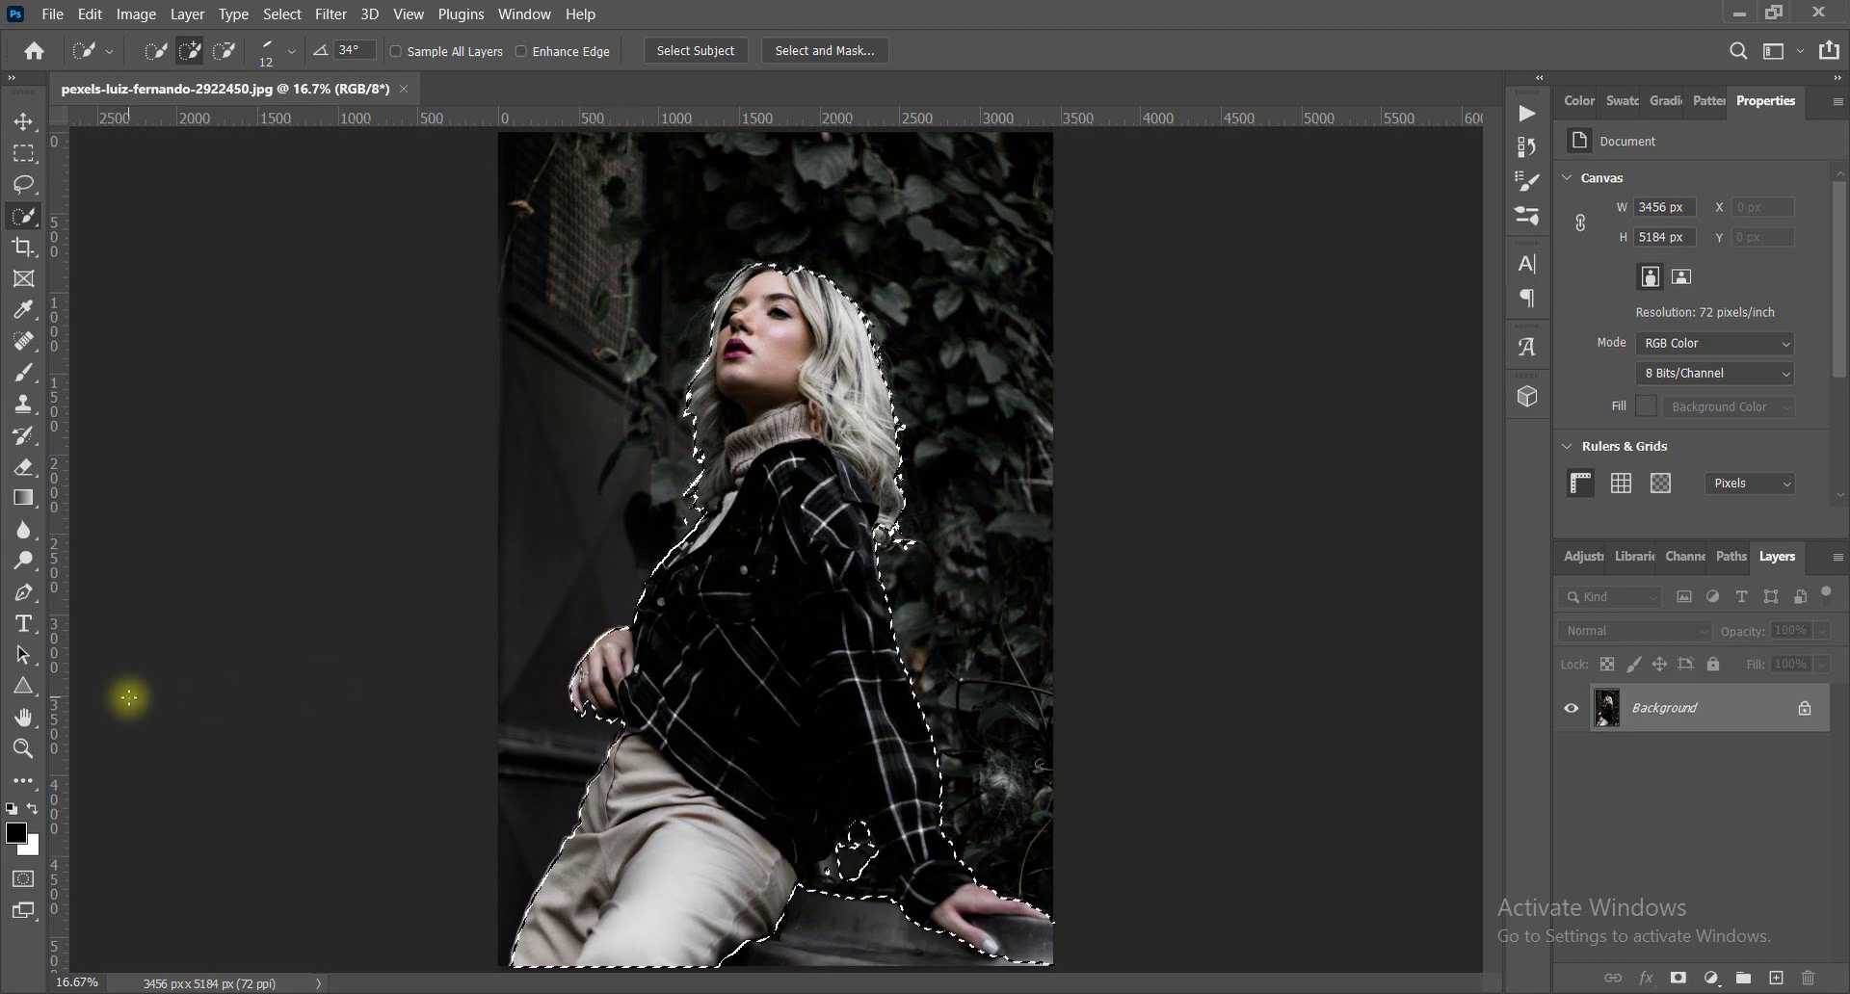
left_click(25, 378)
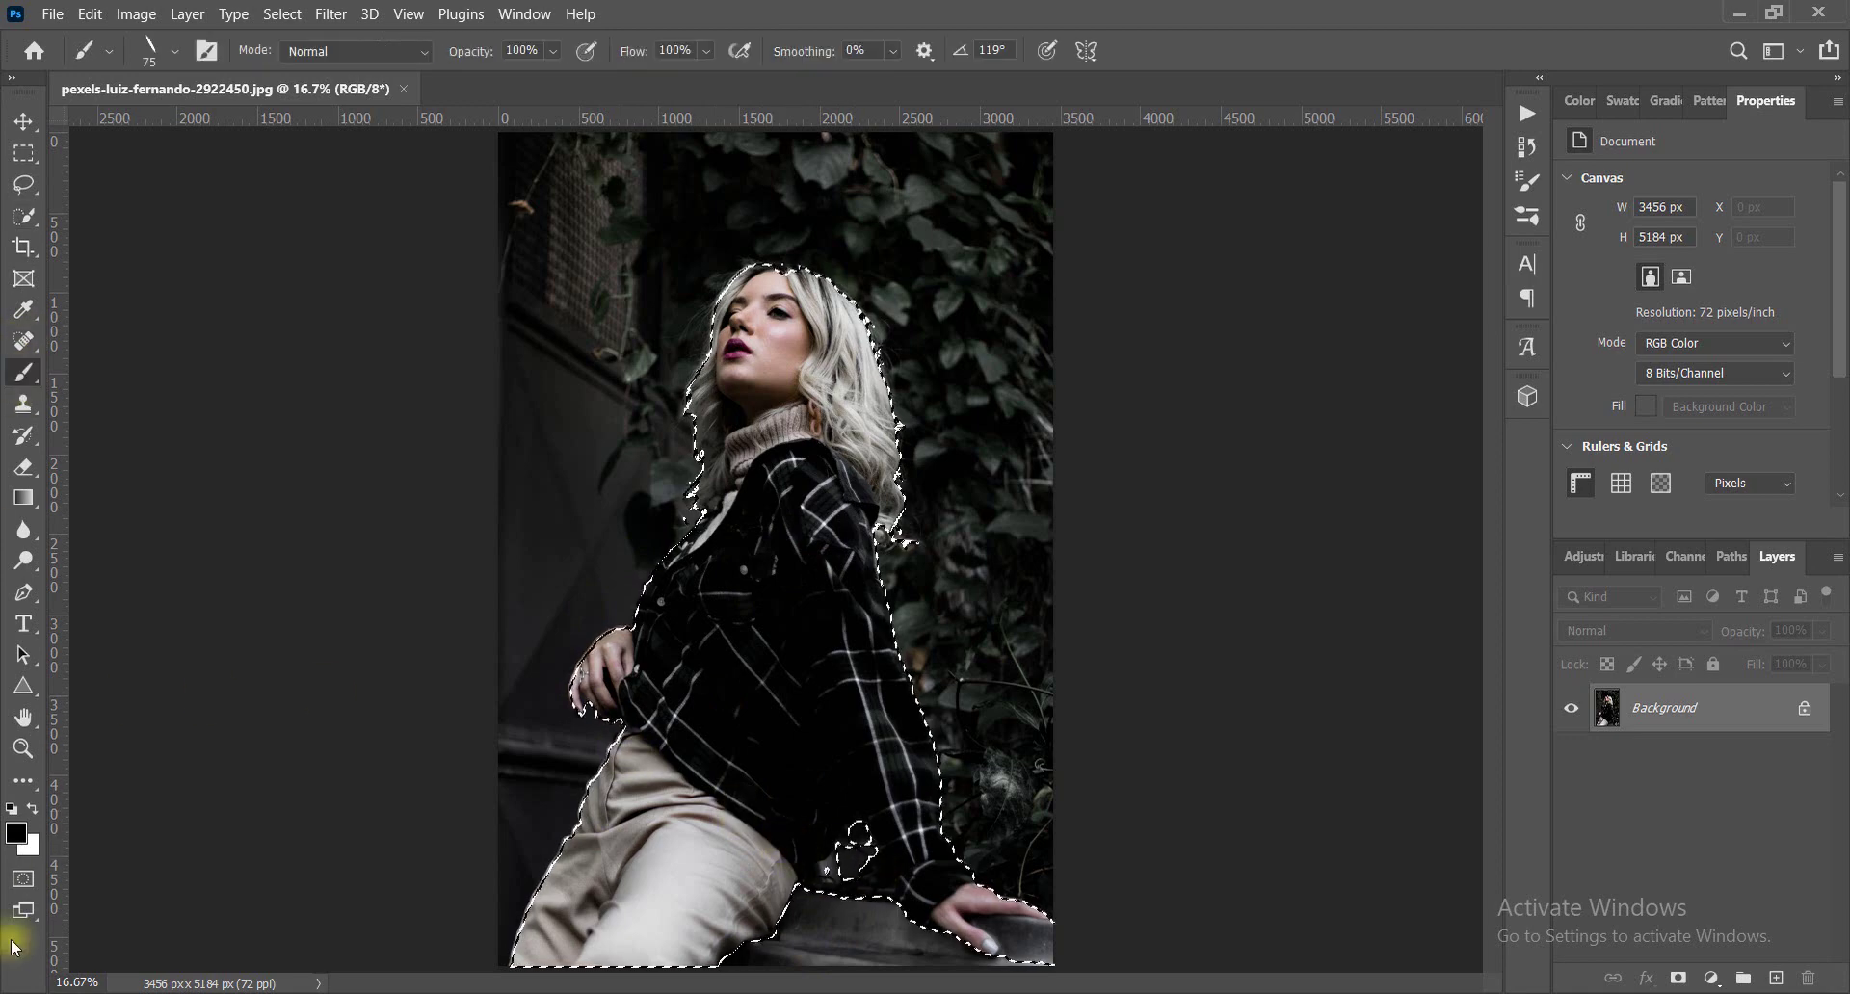
In Quick Mask, paint the mask along the shirt's lower edge and the board's top edge.
left_click(23, 879)
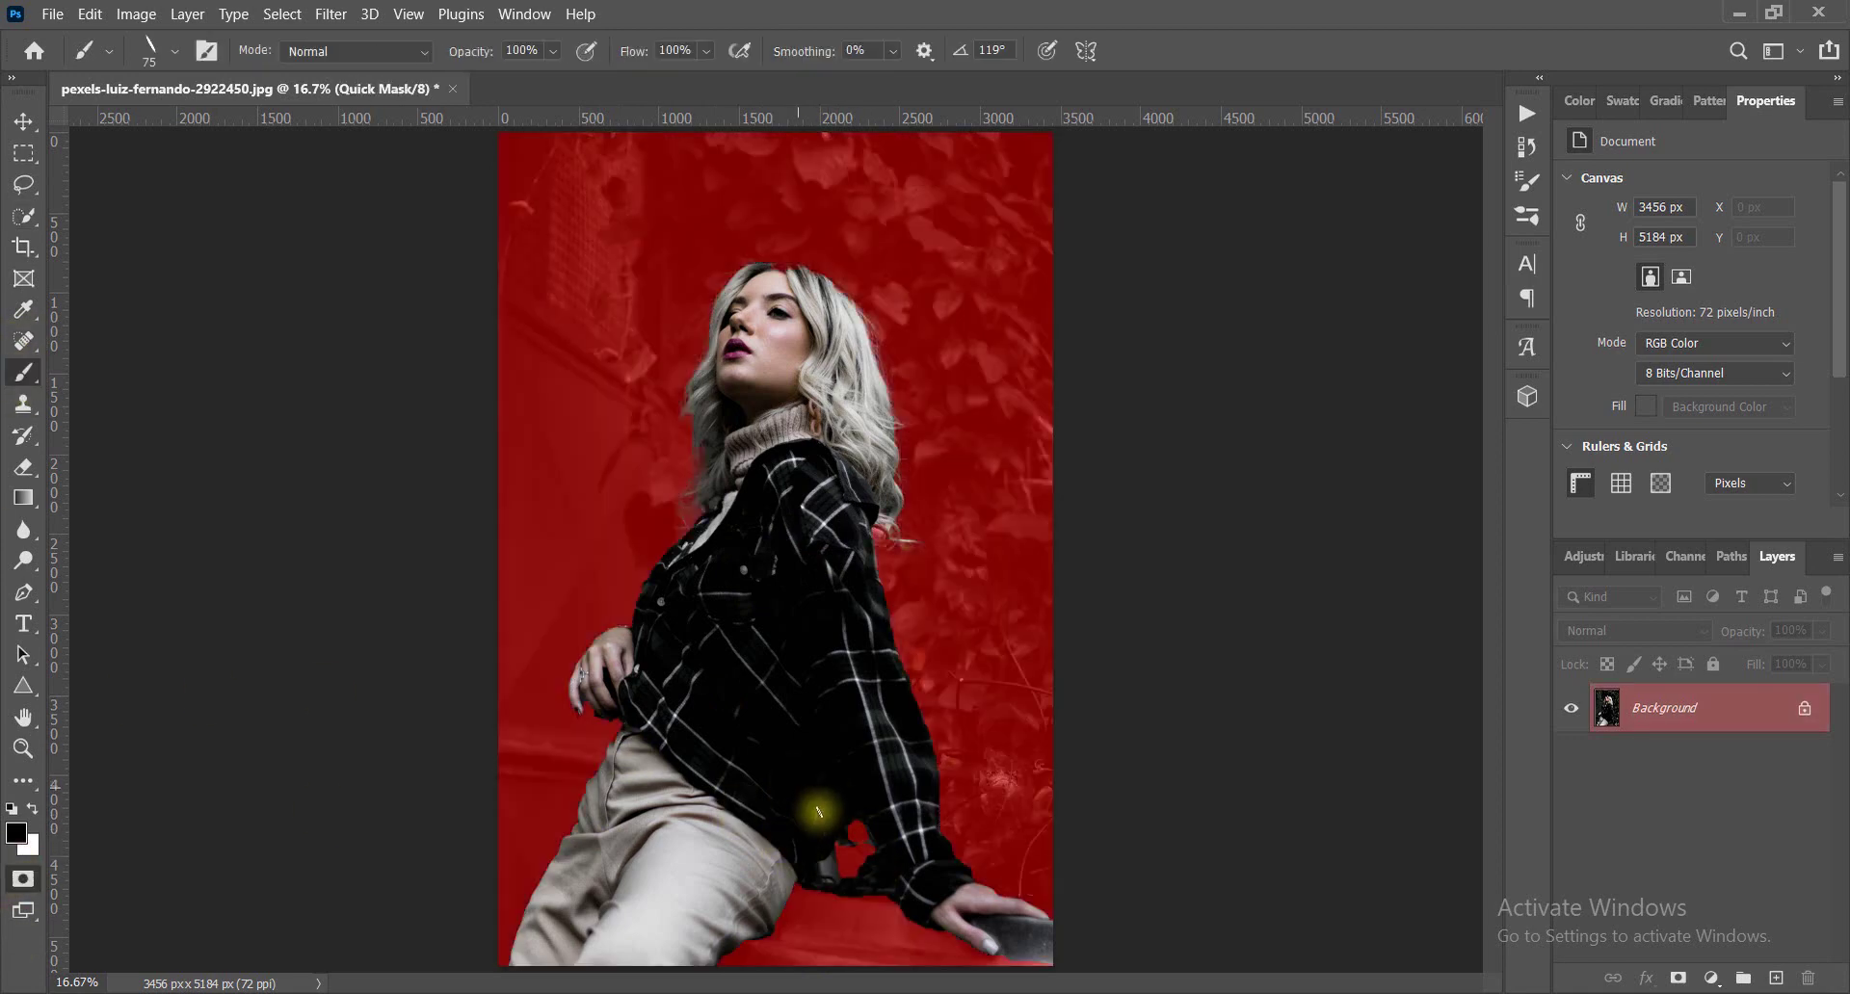
left_click_drag(834, 766, 727, 797)
key("ctrl+z")
scroll(780, 963, "up", 4)
mouse_move(1122, 385)
left_mouse_down()
mouse_move(1002, 539)
mouse_move(1251, 619)
mouse_move(1169, 487)
mouse_move(963, 591)
mouse_move(1038, 605)
left_mouse_up()
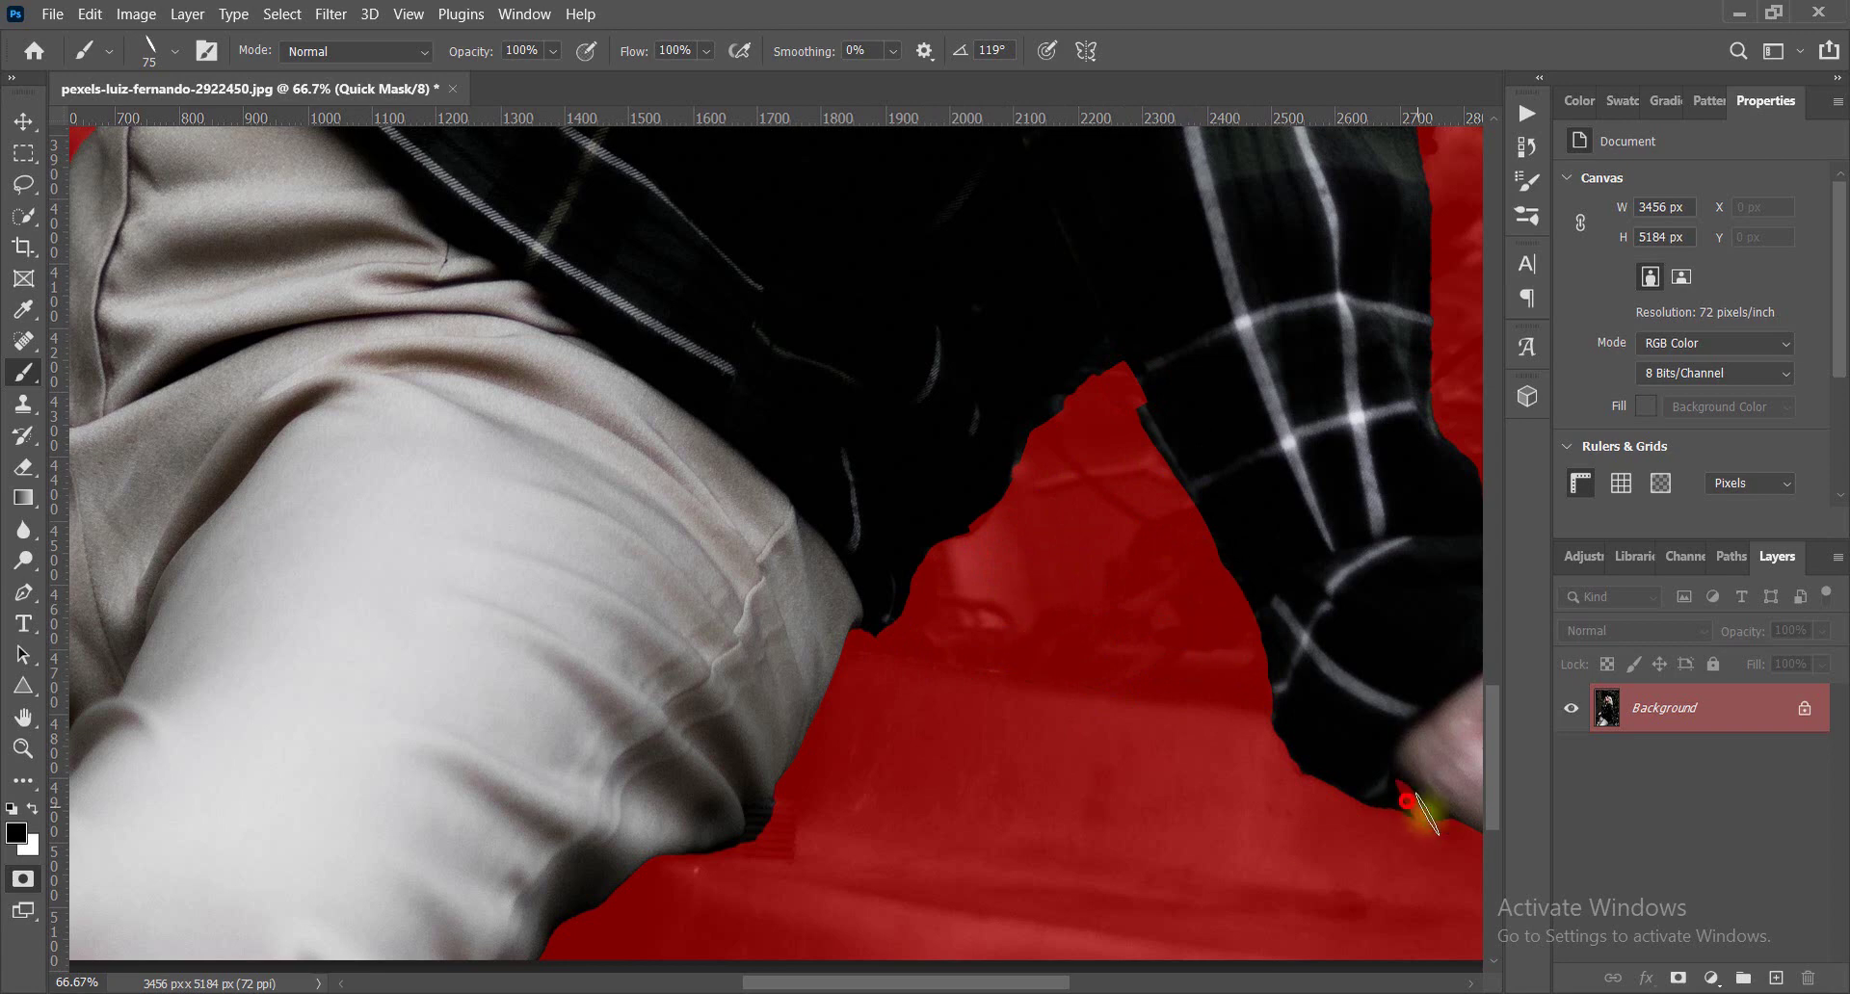
scroll(1426, 806, "right", 6)
scroll(1089, 786, "right", 2)
left_click_drag(1088, 785, 785, 771)
mouse_move(893, 830)
left_mouse_down()
mouse_move(1148, 805)
mouse_move(963, 925)
mouse_move(867, 804)
mouse_move(914, 862)
mouse_move(958, 871)
left_mouse_up()
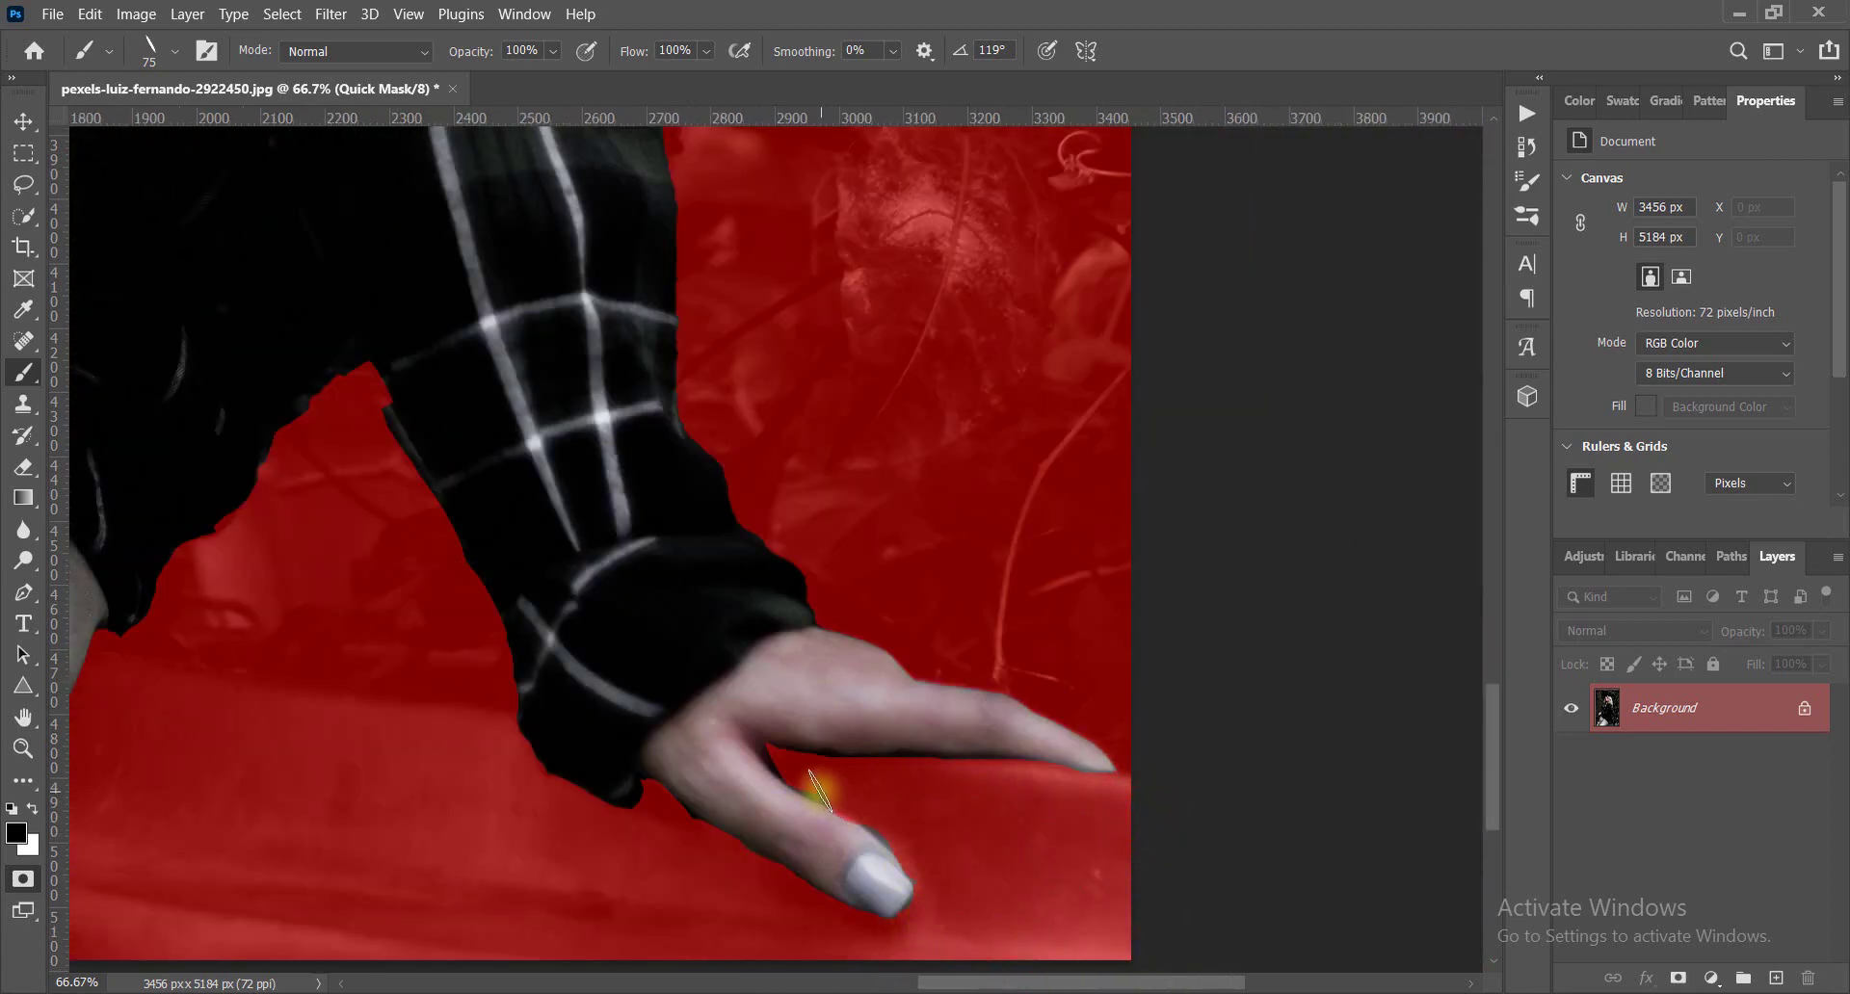
Brush the mask into the gap between her fingers and around the fingernail tip.
scroll(385, 789, "up", 1)
key("ctrl+minus")
scroll(386, 790, "up", 10)
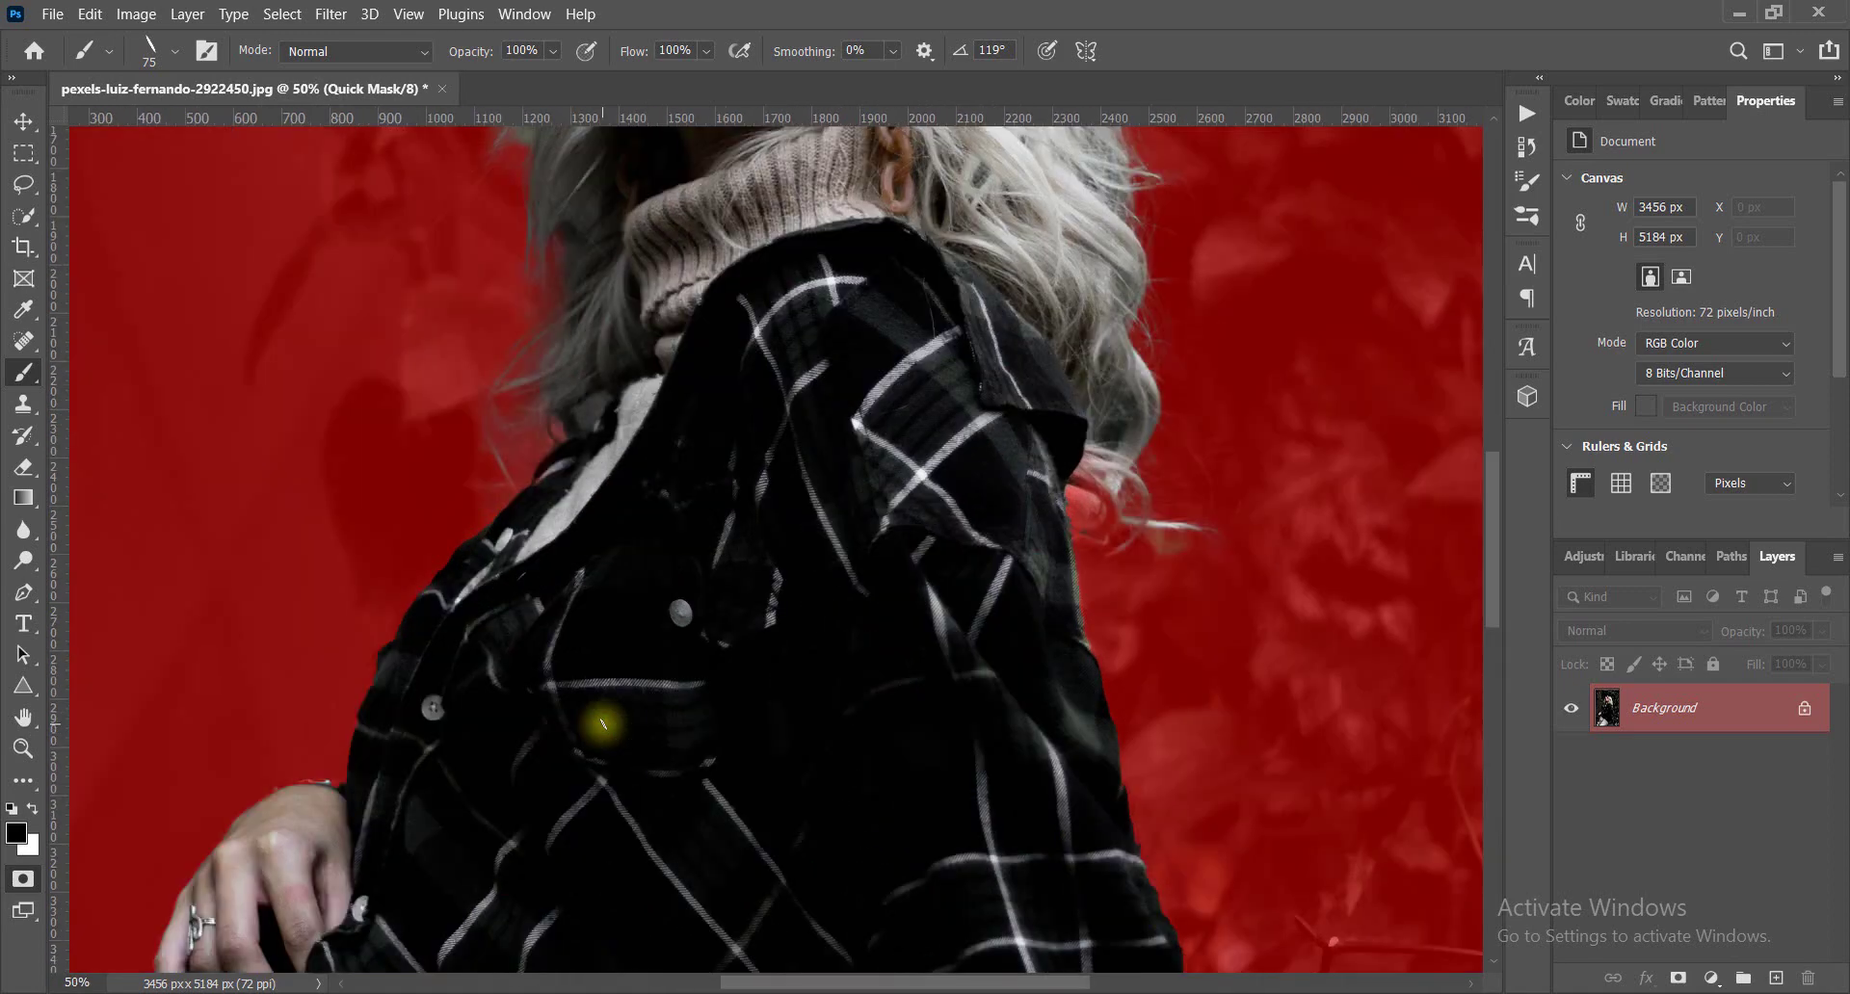
scroll(603, 727, "down", 4)
scroll(578, 578, "left", 1)
left_click(578, 534)
mouse_move(517, 506)
left_mouse_down()
mouse_move(578, 380)
mouse_move(596, 445)
left_mouse_up()
key("ctrl+plus")
key("ctrl+plus")
key("ctrl+plus")
scroll(681, 887, "down", 3)
scroll(675, 578, "left", 5)
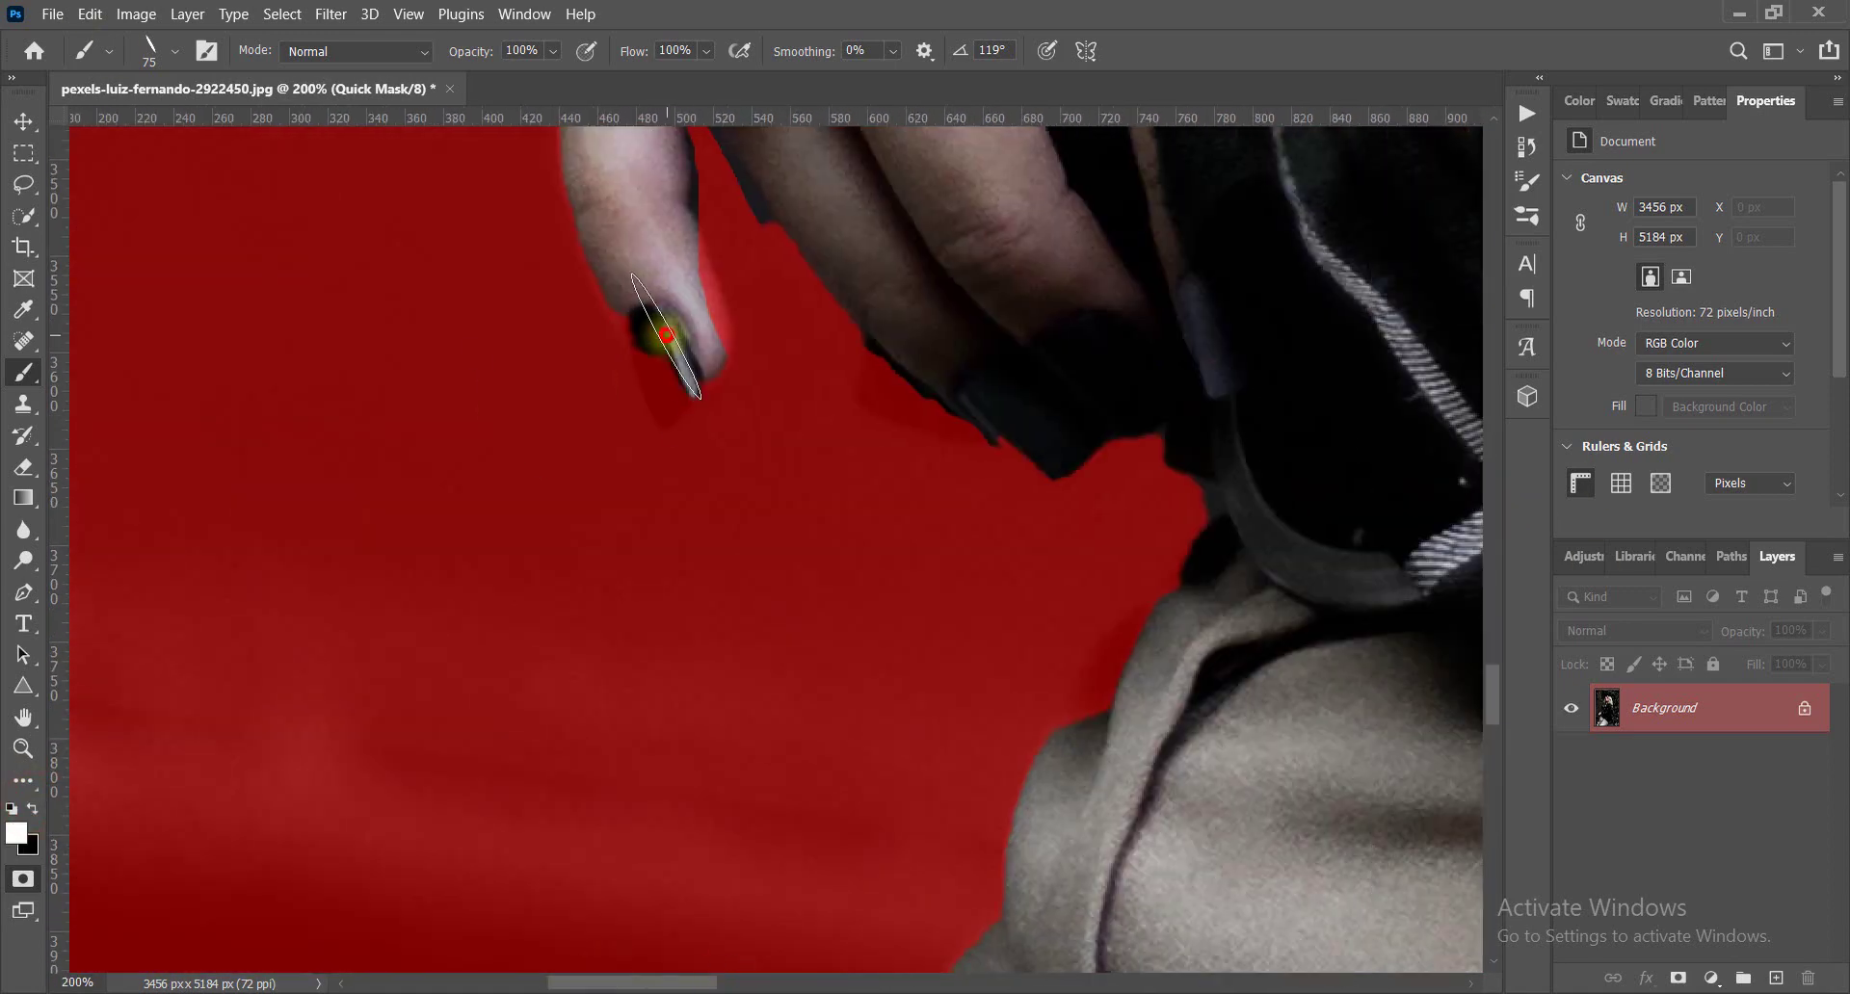
left_click(153, 56)
left_click_drag(651, 347, 639, 289)
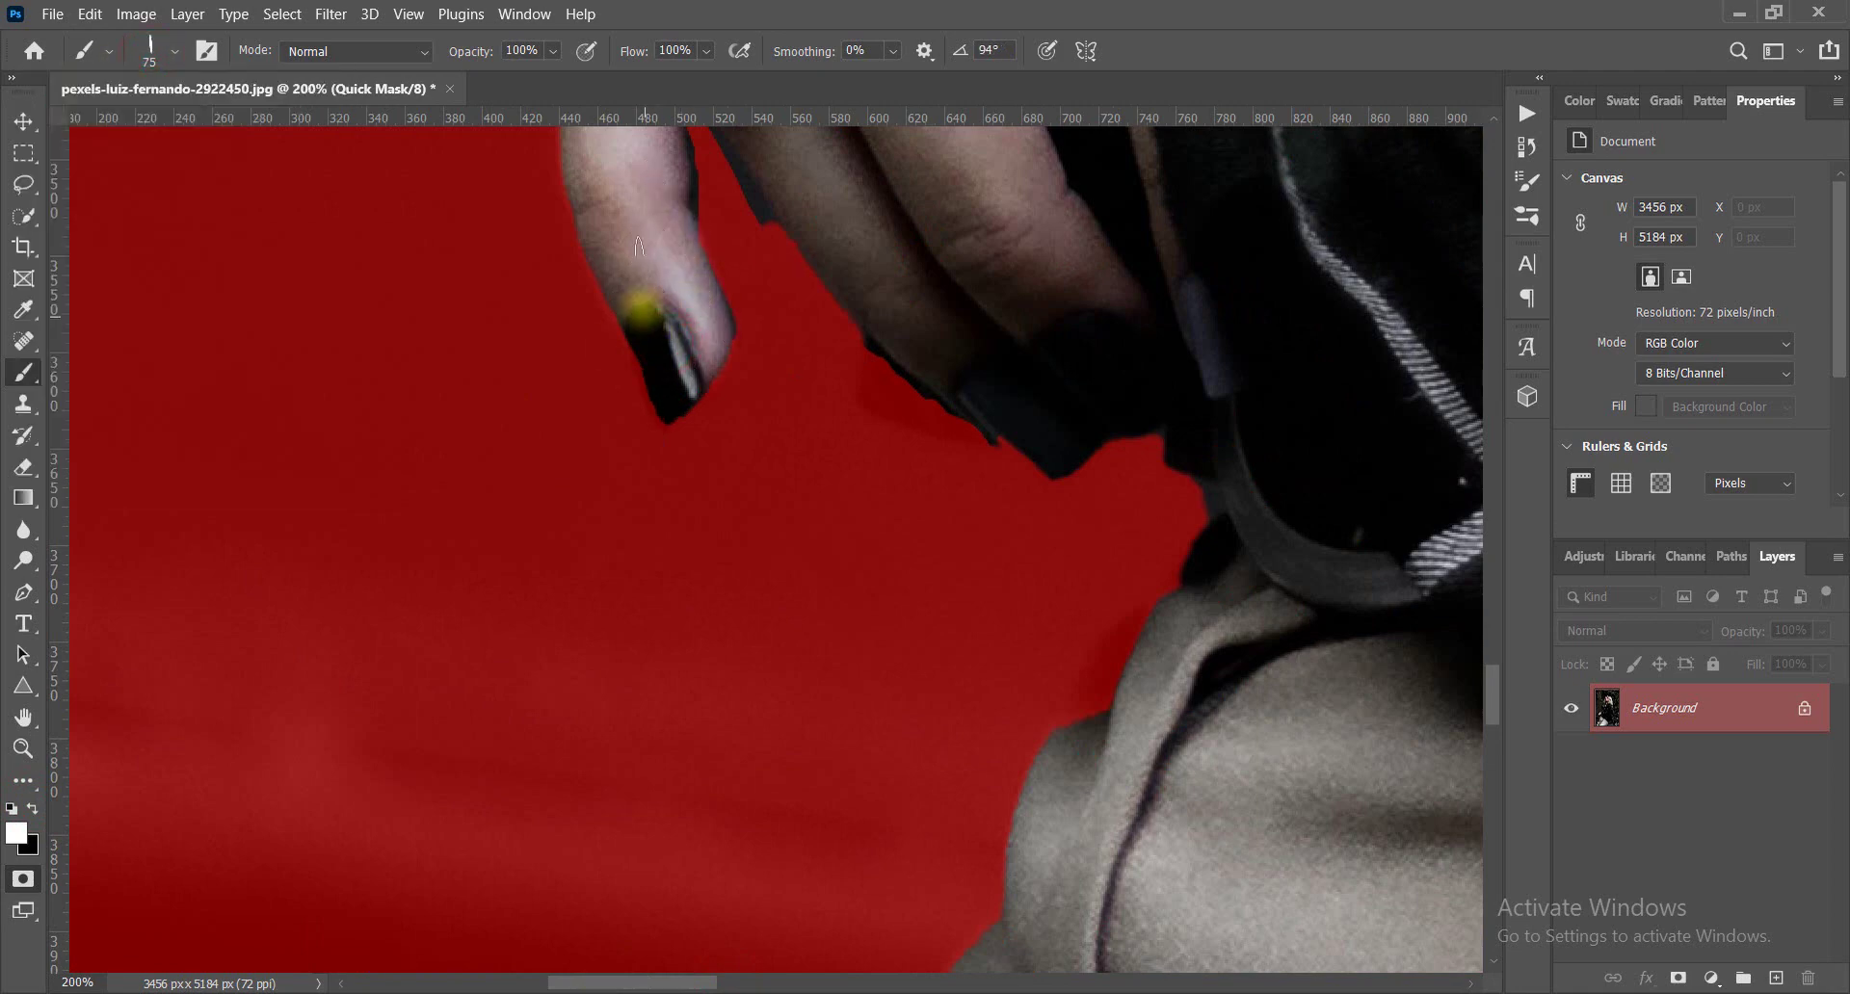
scroll(645, 304, "up", 10)
scroll(578, 385, "right", 15)
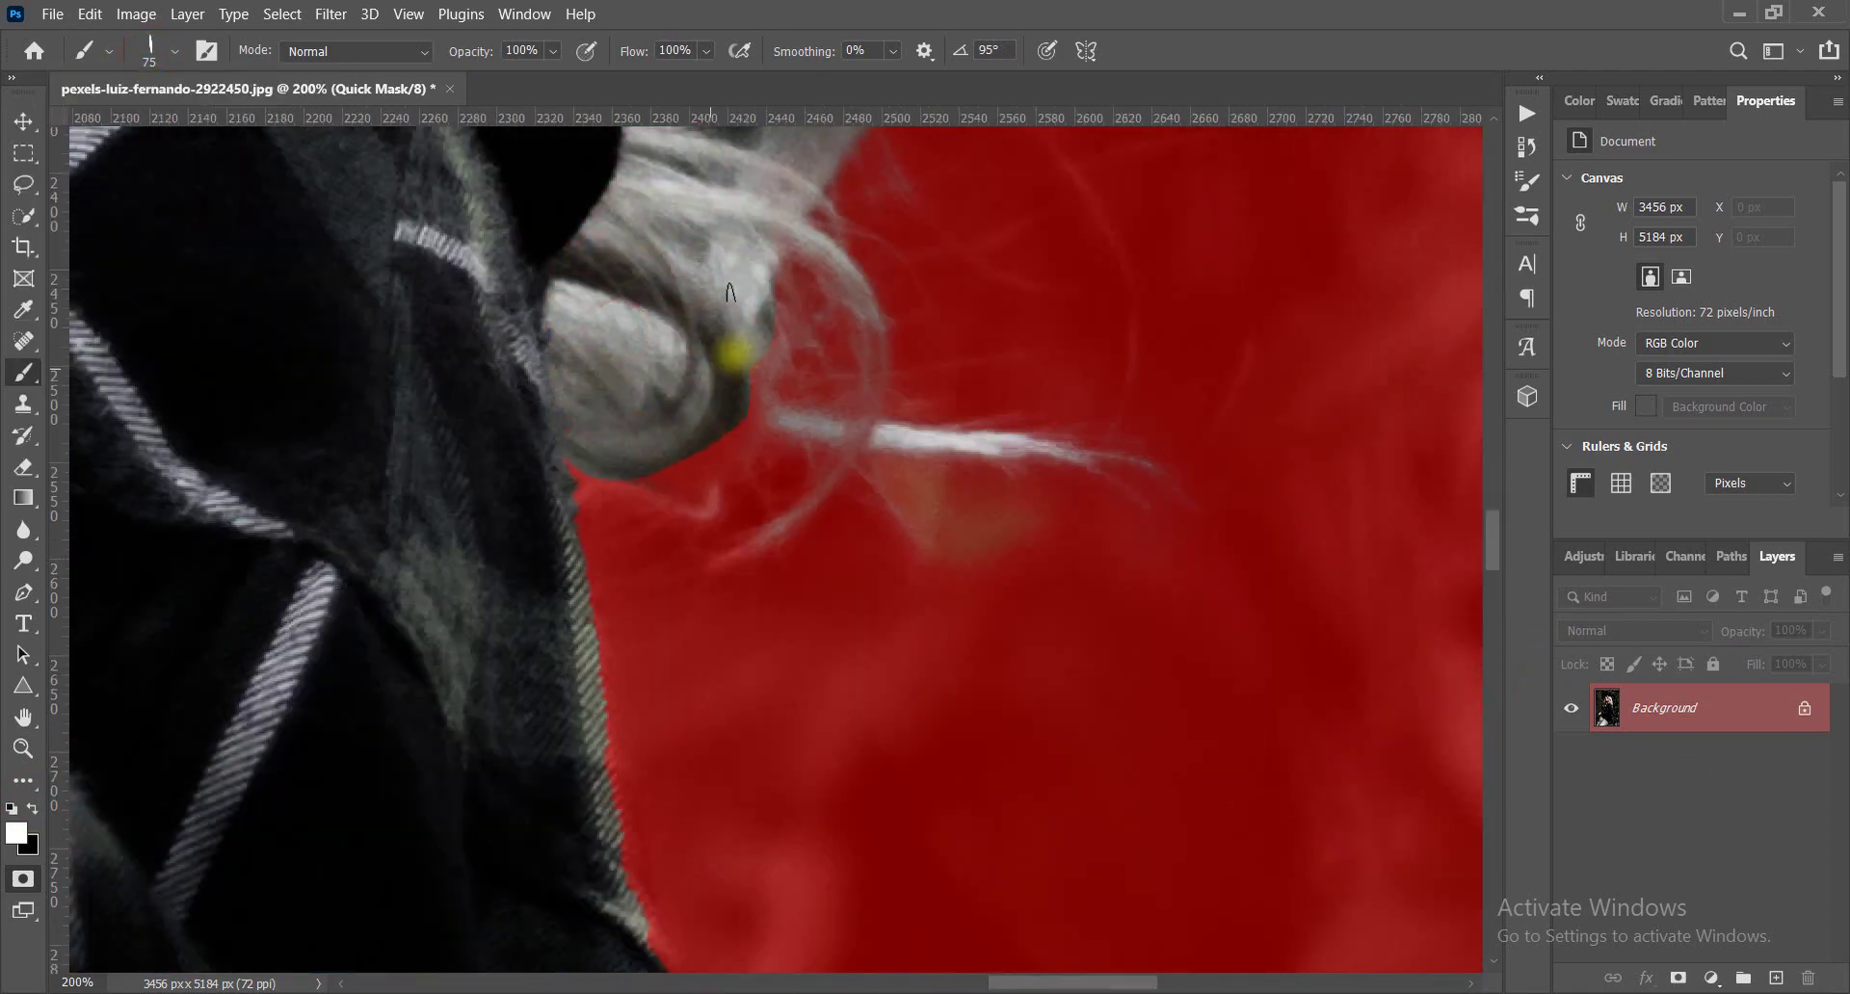
key("ctrl+0")
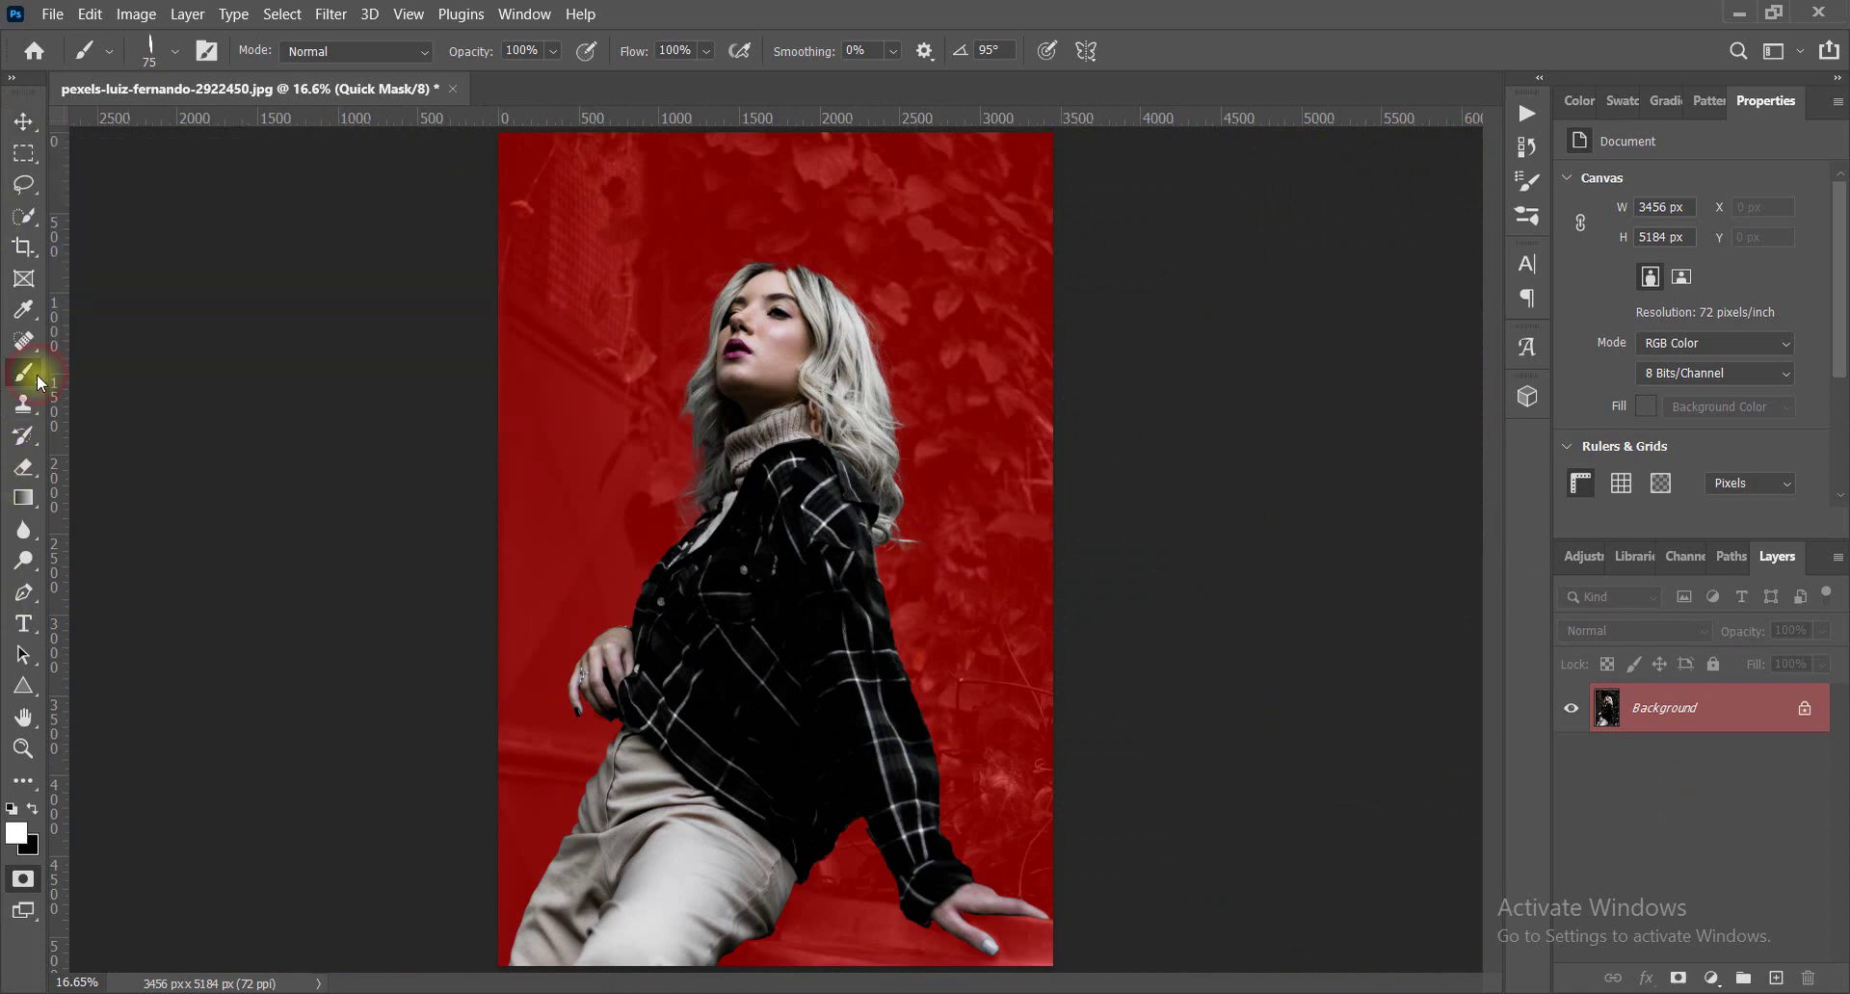
Exit Quick Mask and expand the woman's selection by 1 pixel.
left_click(17, 878)
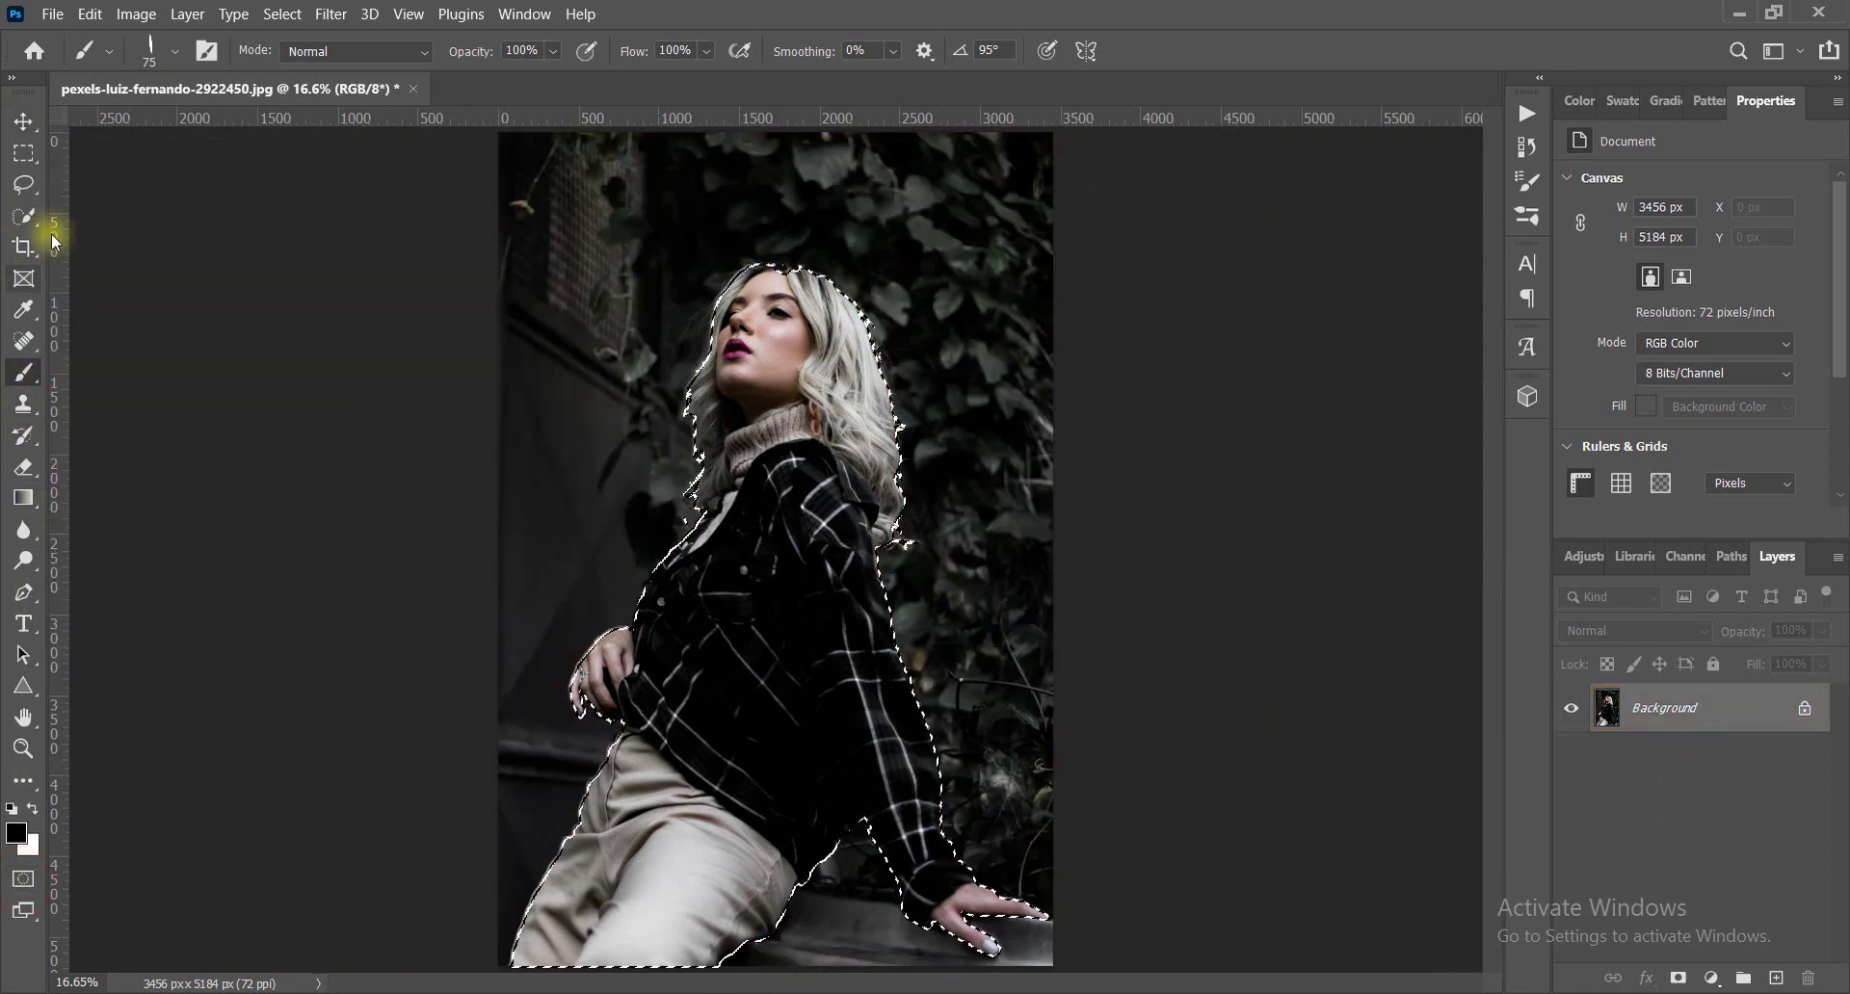
left_click(22, 217)
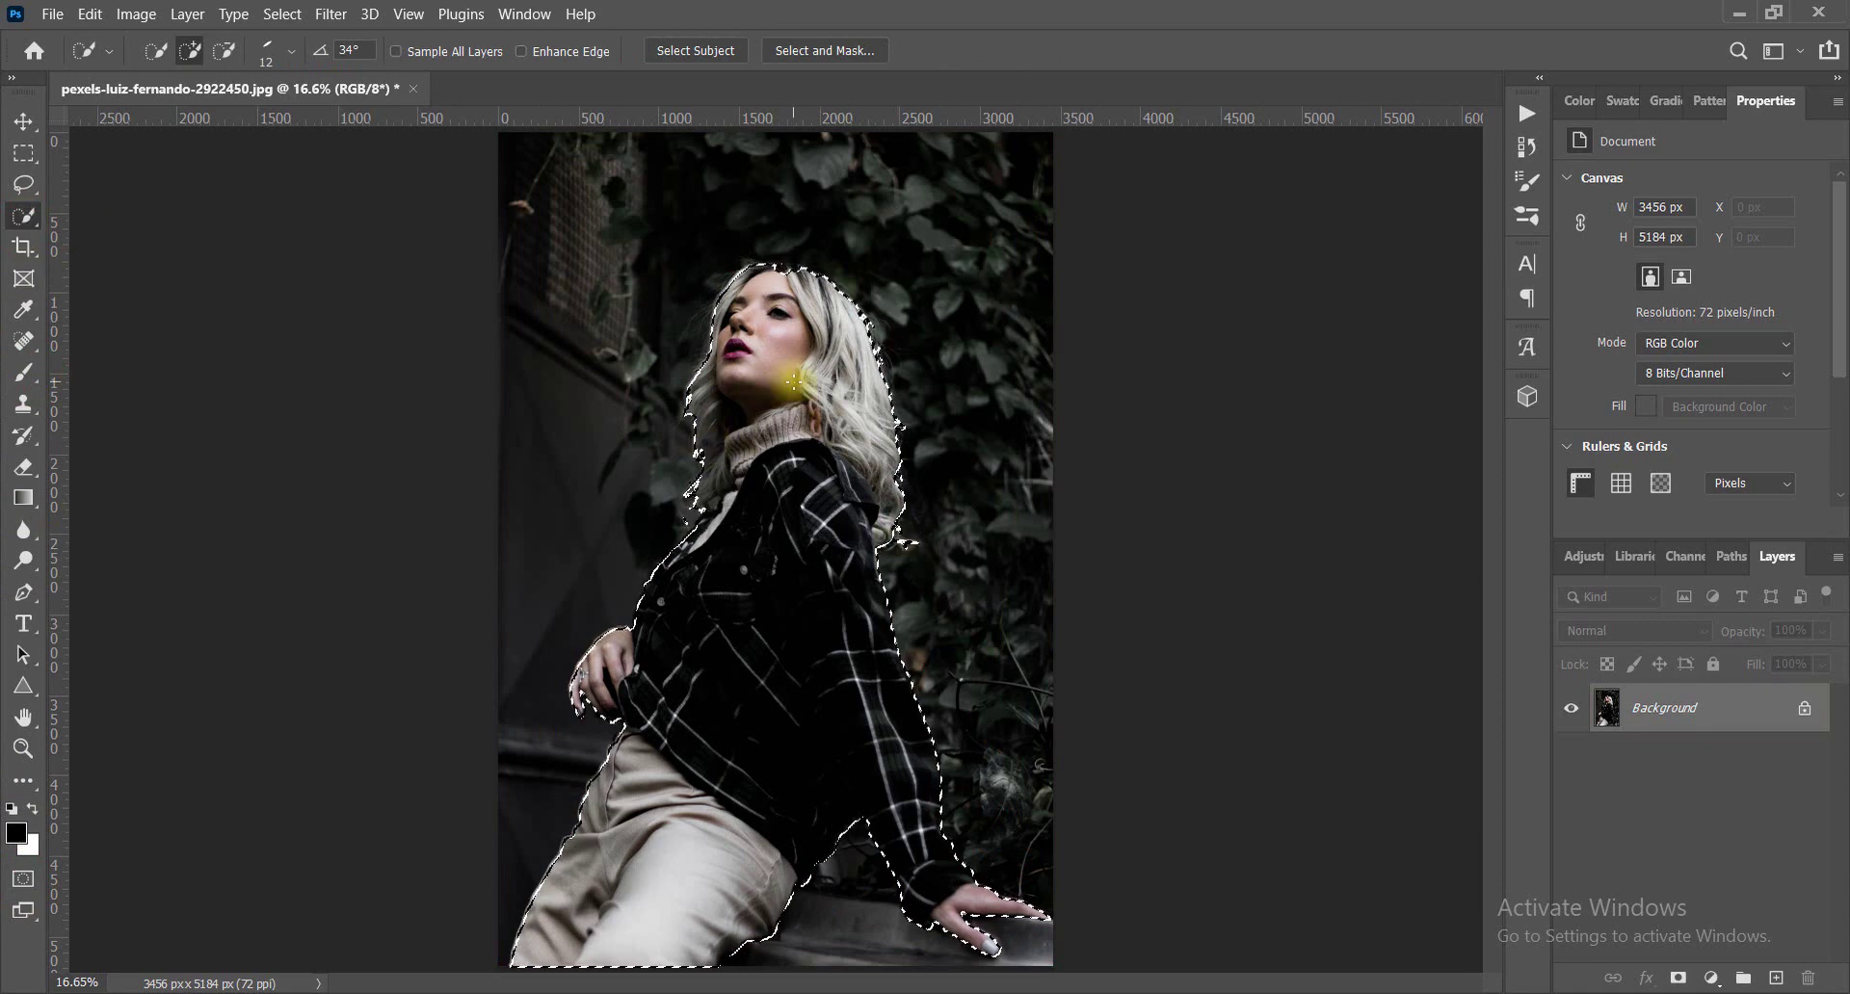
left_click(329, 15)
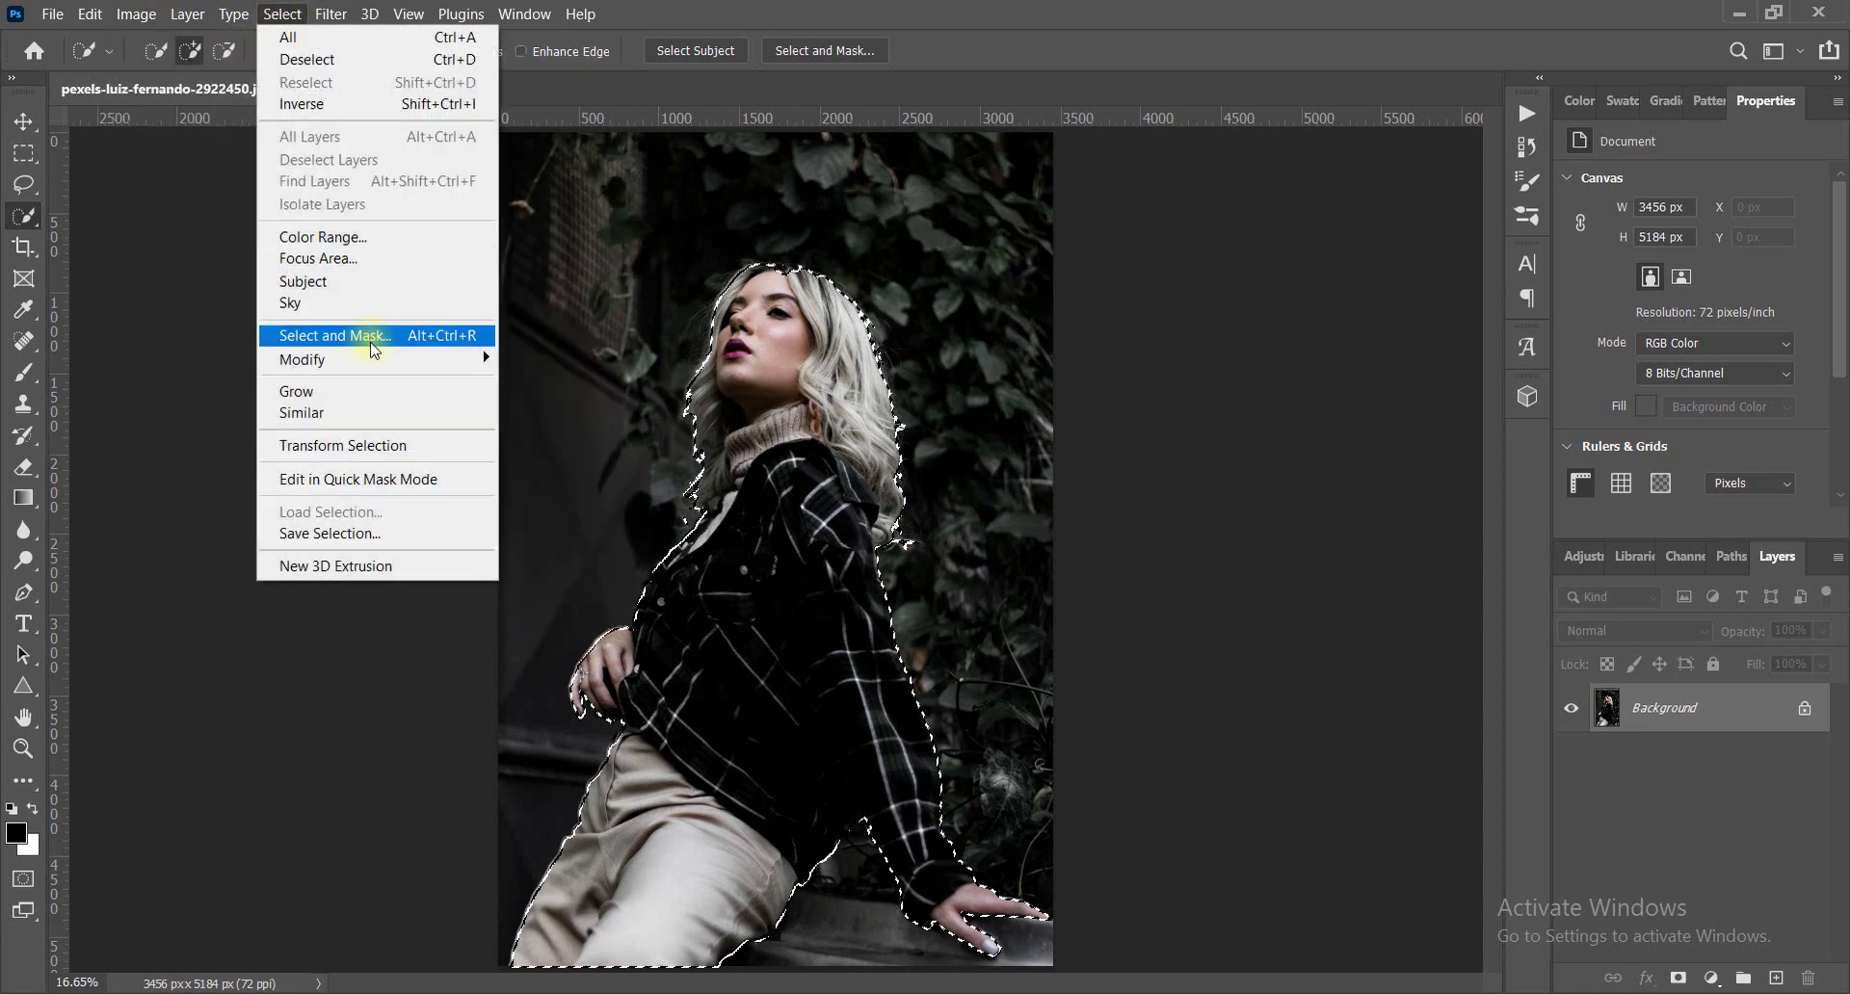
mouse_move(303, 358)
left_click(541, 403)
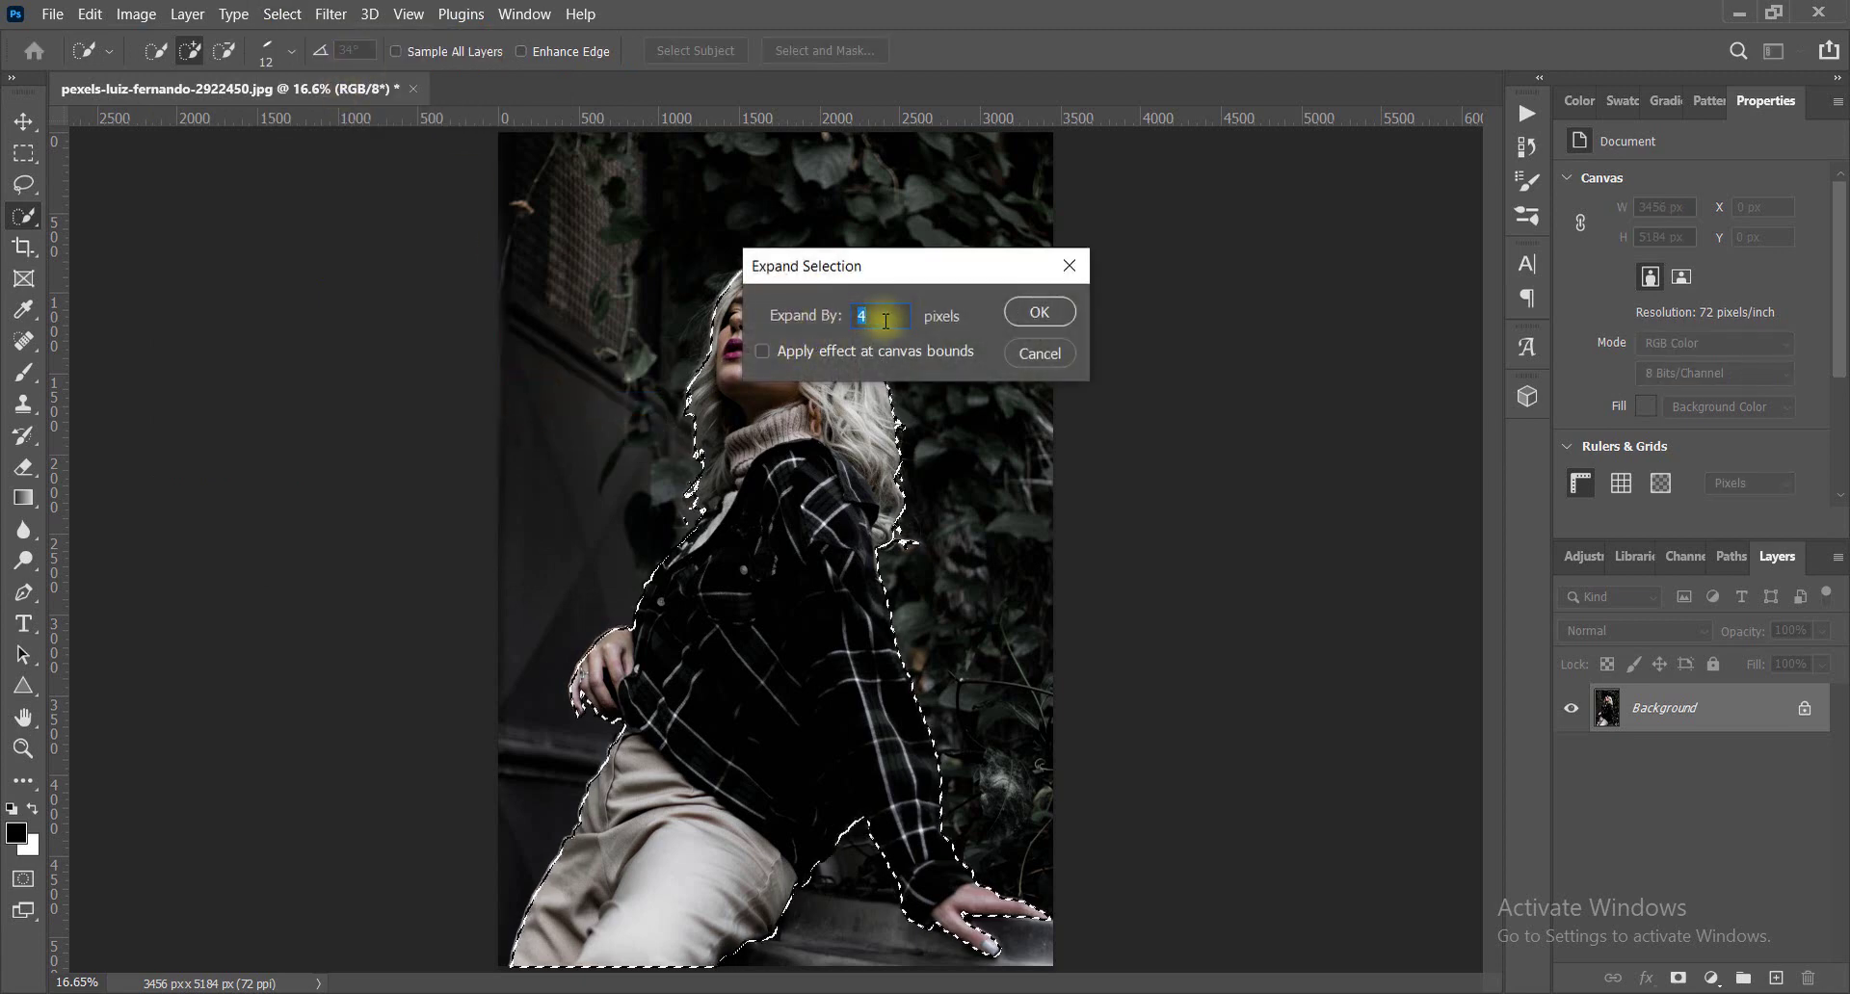
type("1")
left_click(1036, 312)
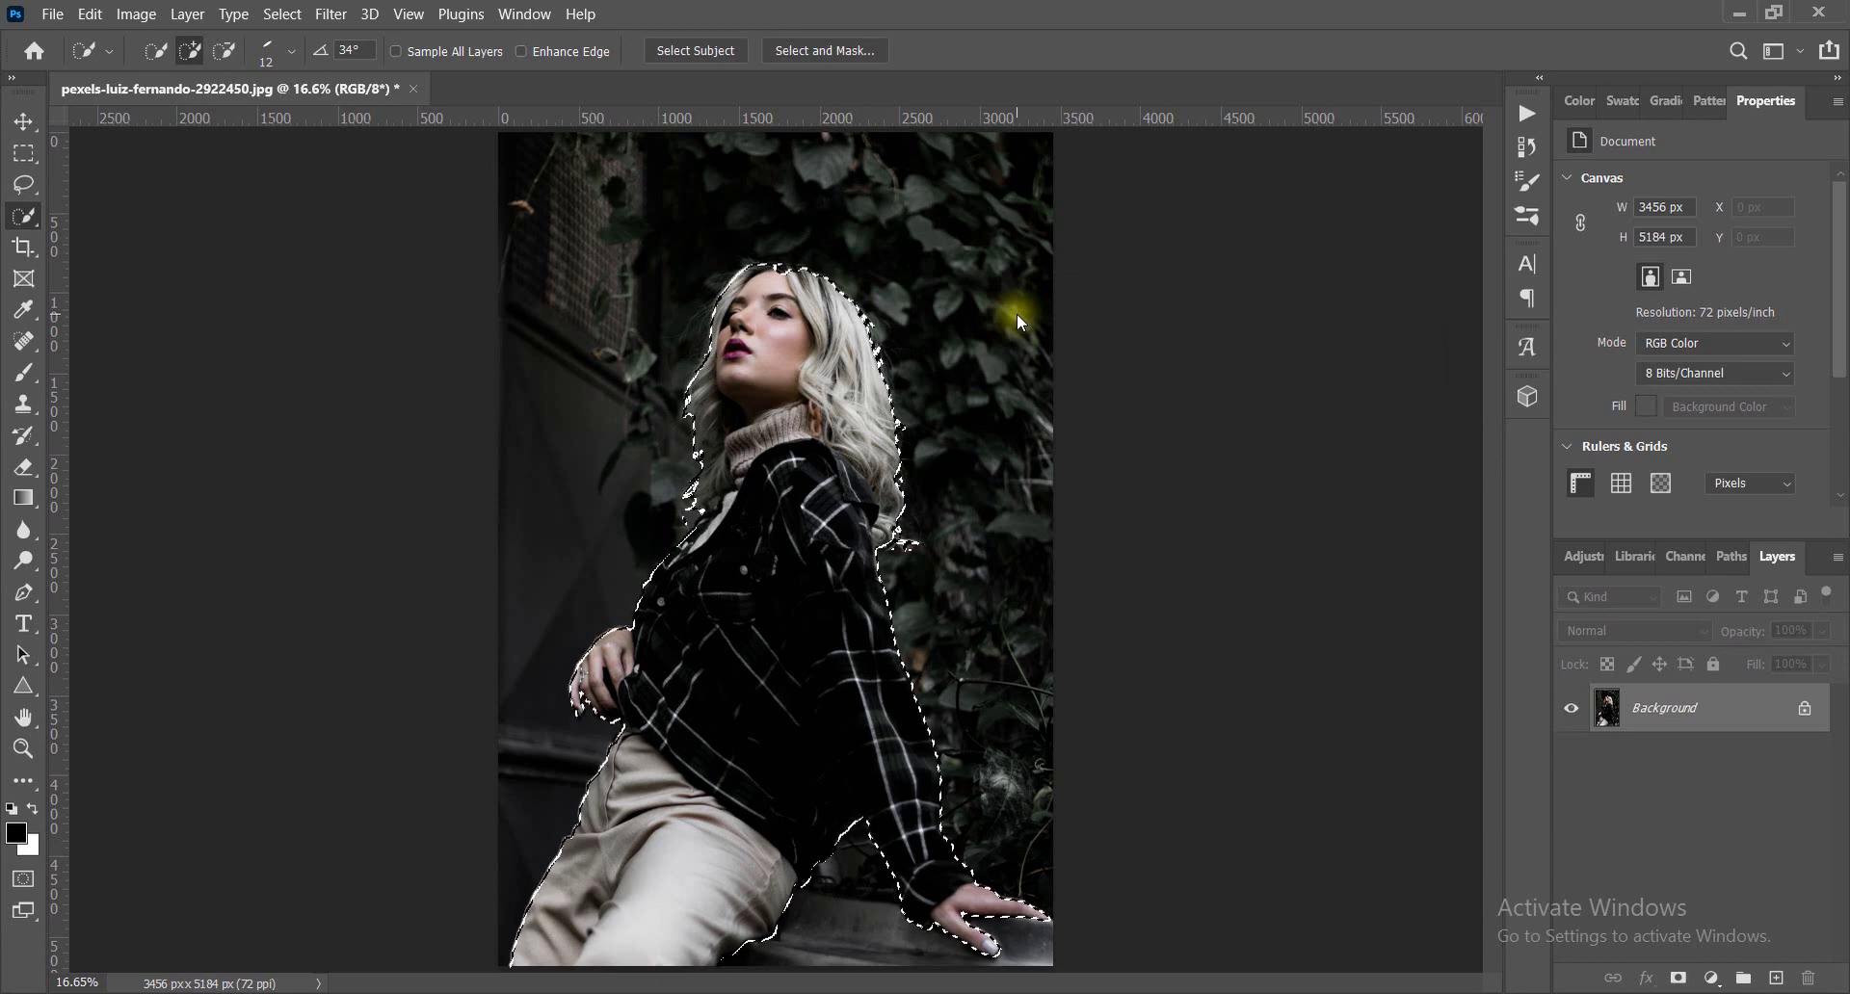
In Select and Mask, set Smooth 4, decontaminate colours, and output a new masked layer.
left_click(794, 58)
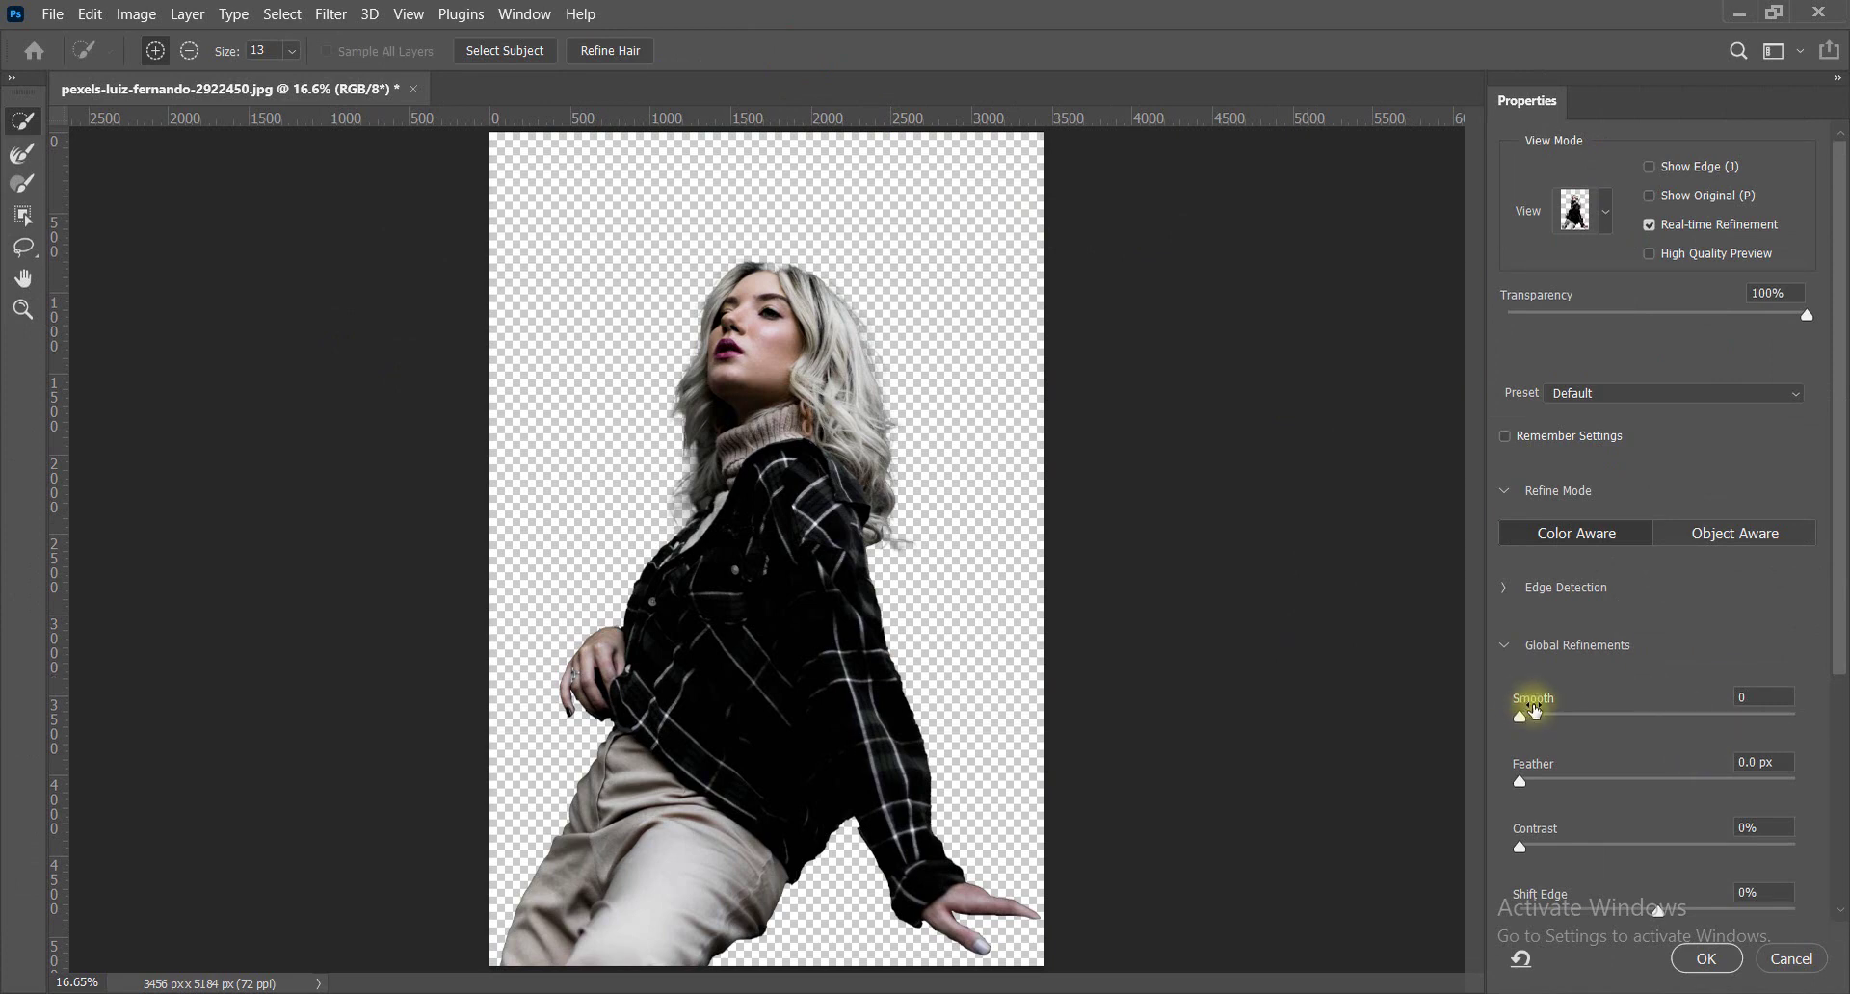
left_click_drag(1839, 559, 1835, 948)
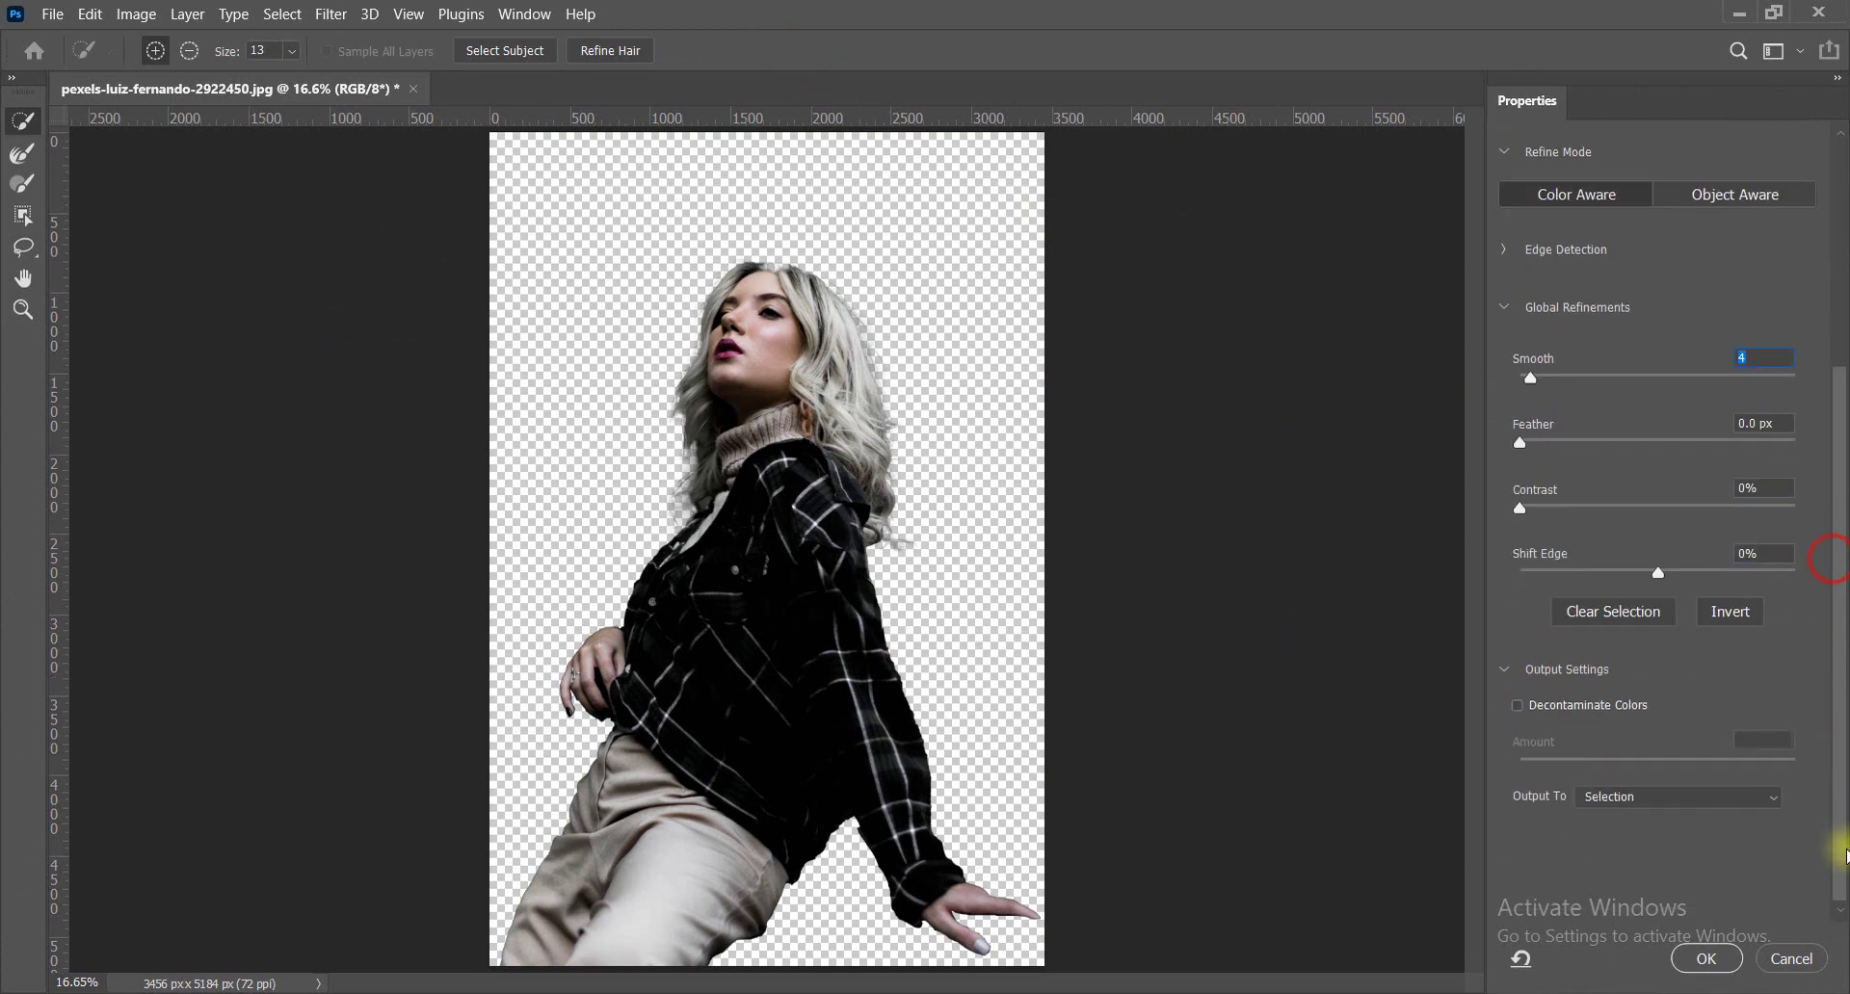
left_click(1516, 705)
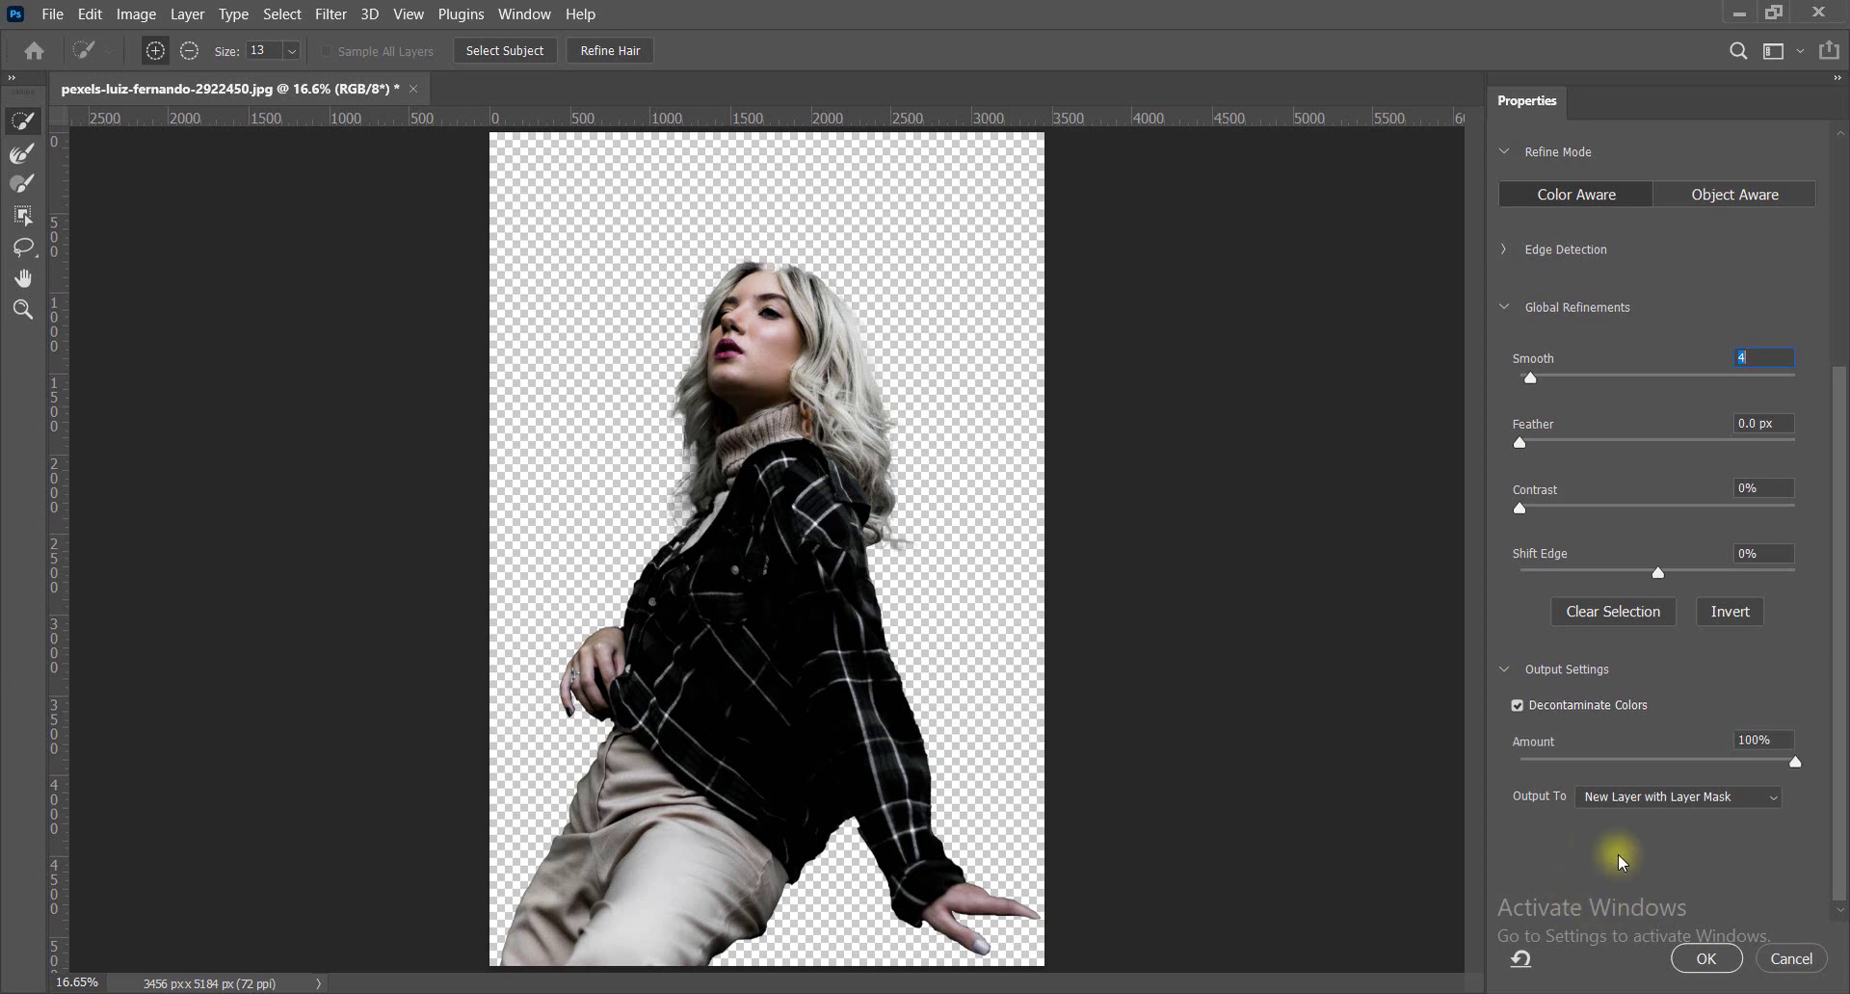
left_click(1703, 959)
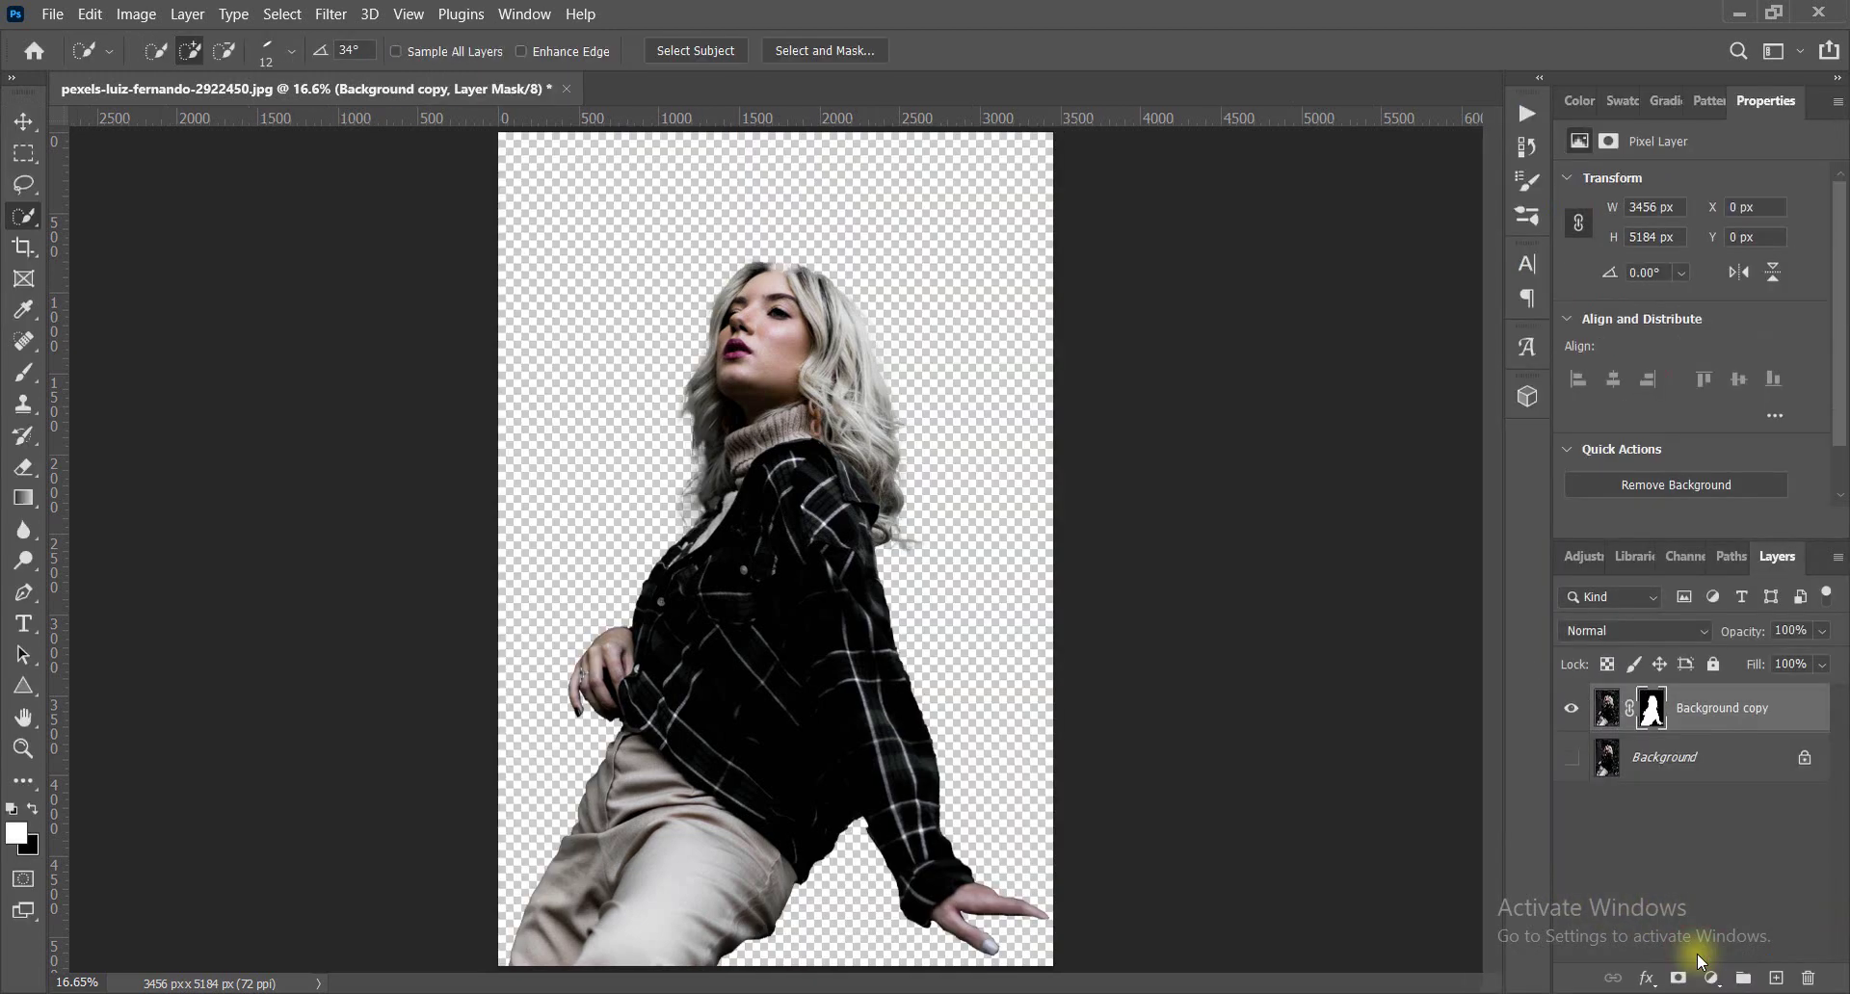
Unhide the Background layer and add a Color Lookup adjustment layer above it.
left_click(1572, 757)
left_click(1635, 757)
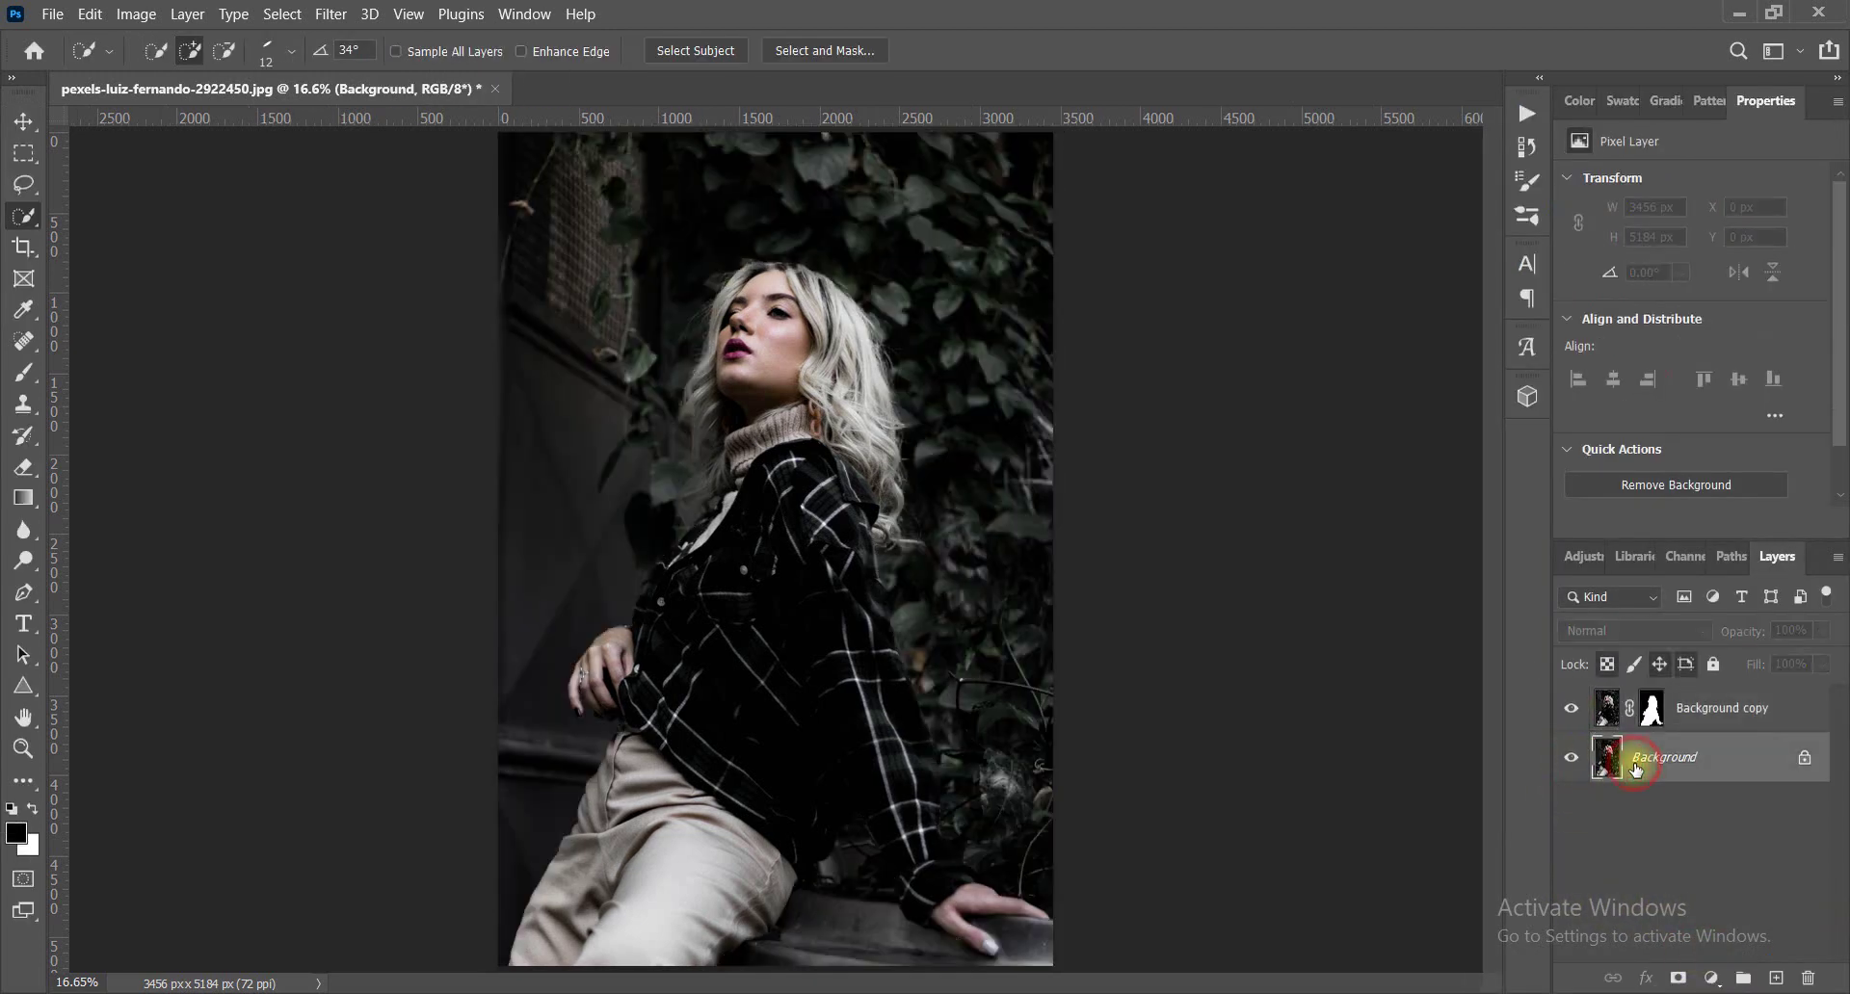
left_click(1710, 979)
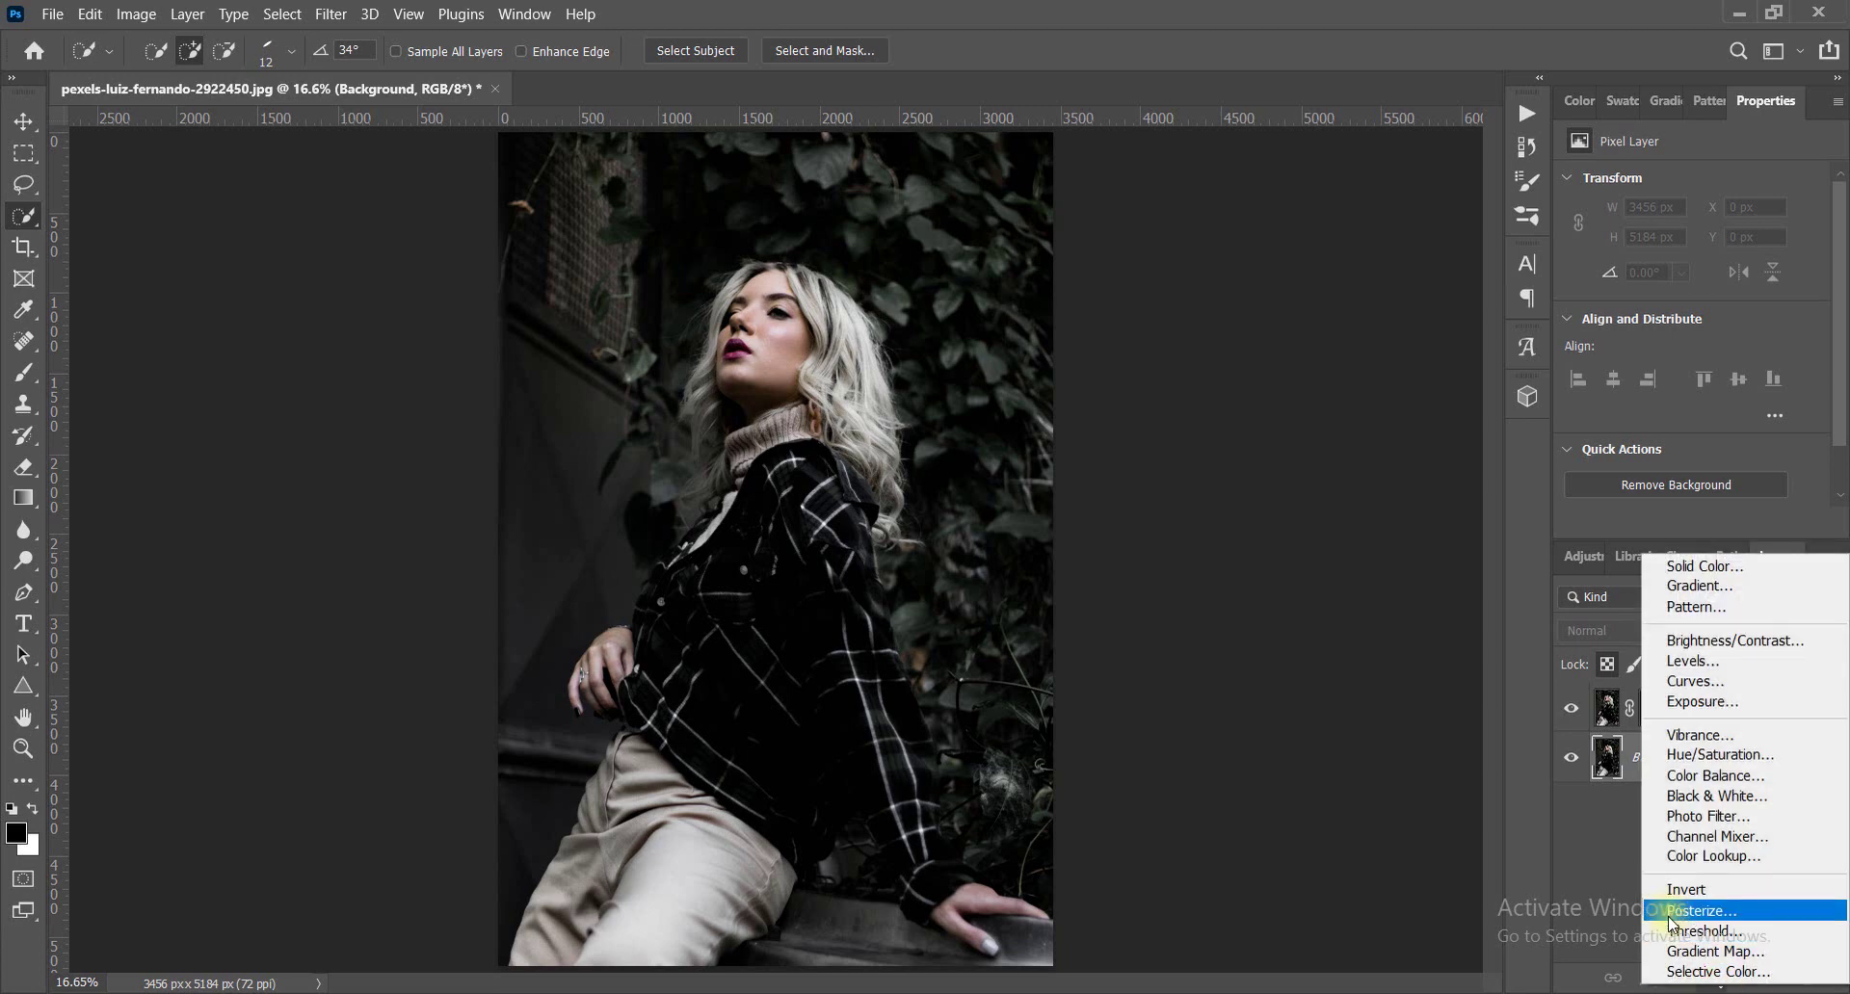
left_click(1688, 857)
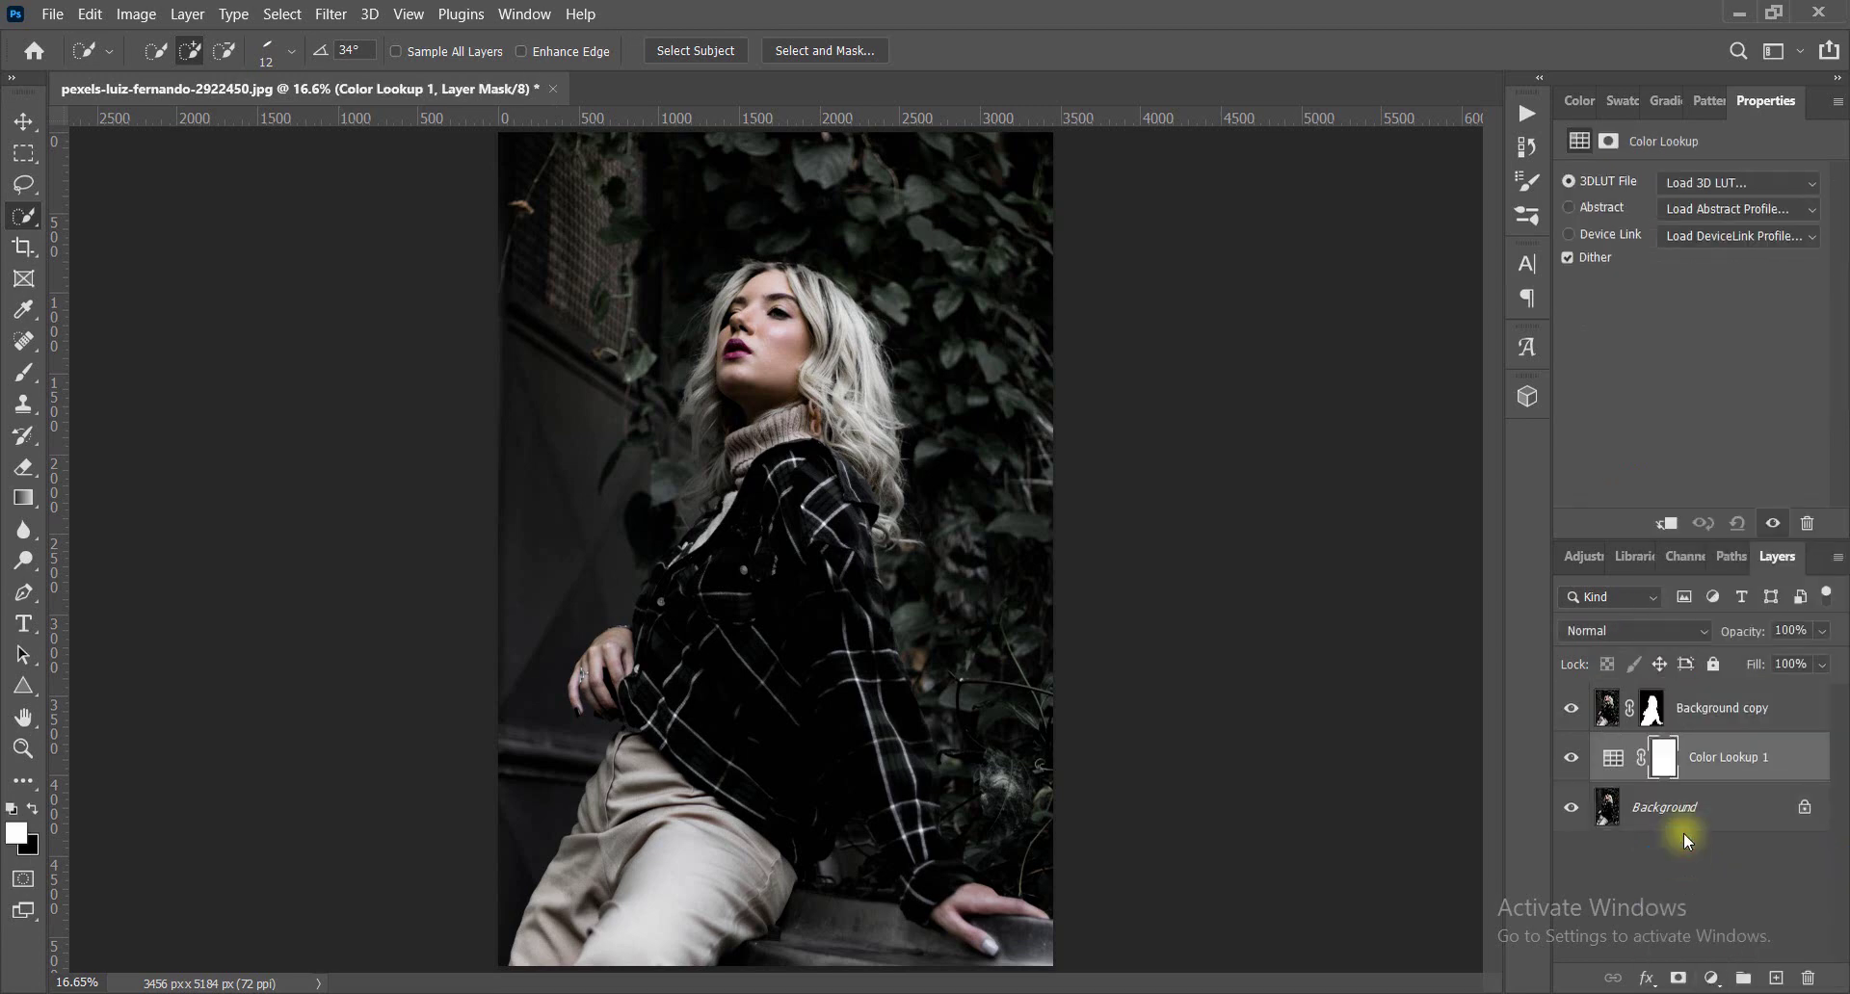
Try the NightFromDay.CUBE, Moonlight.3DL and LateSunset.3DL lookups, keeping Moonlight.3DL.
left_click(1619, 758)
left_click(1732, 183)
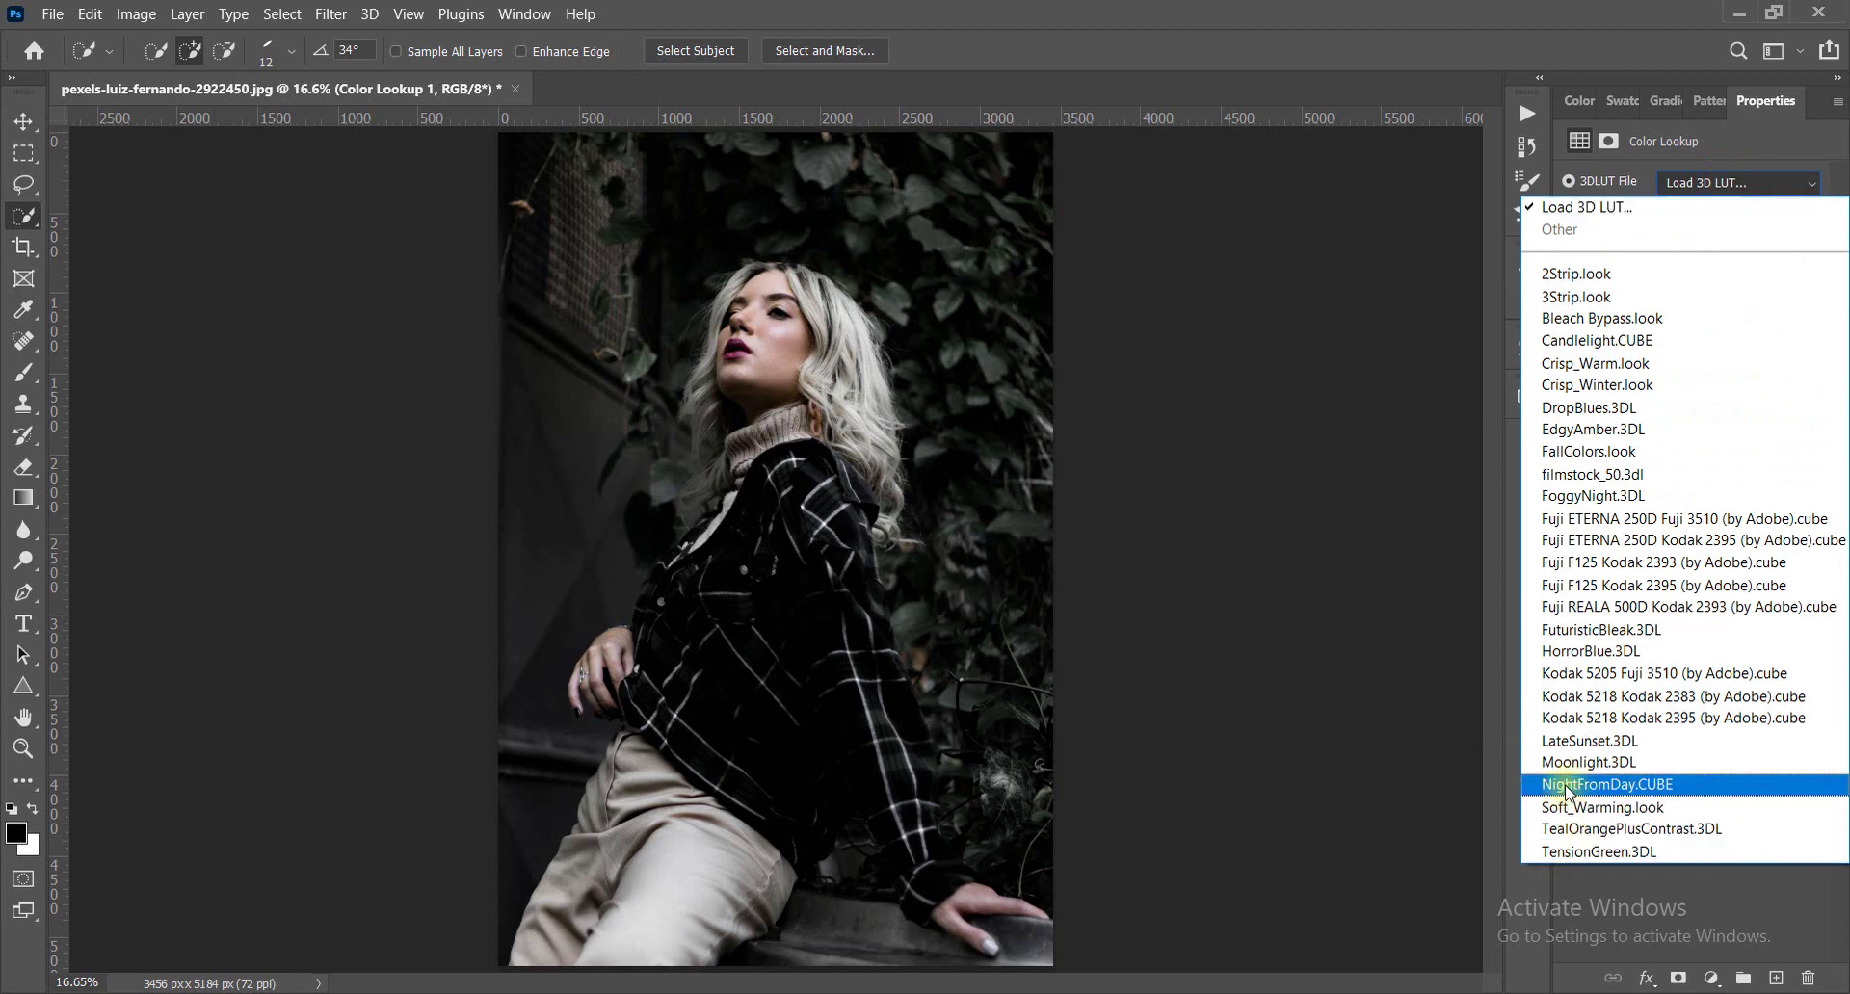
left_click(1565, 785)
left_click(1693, 182)
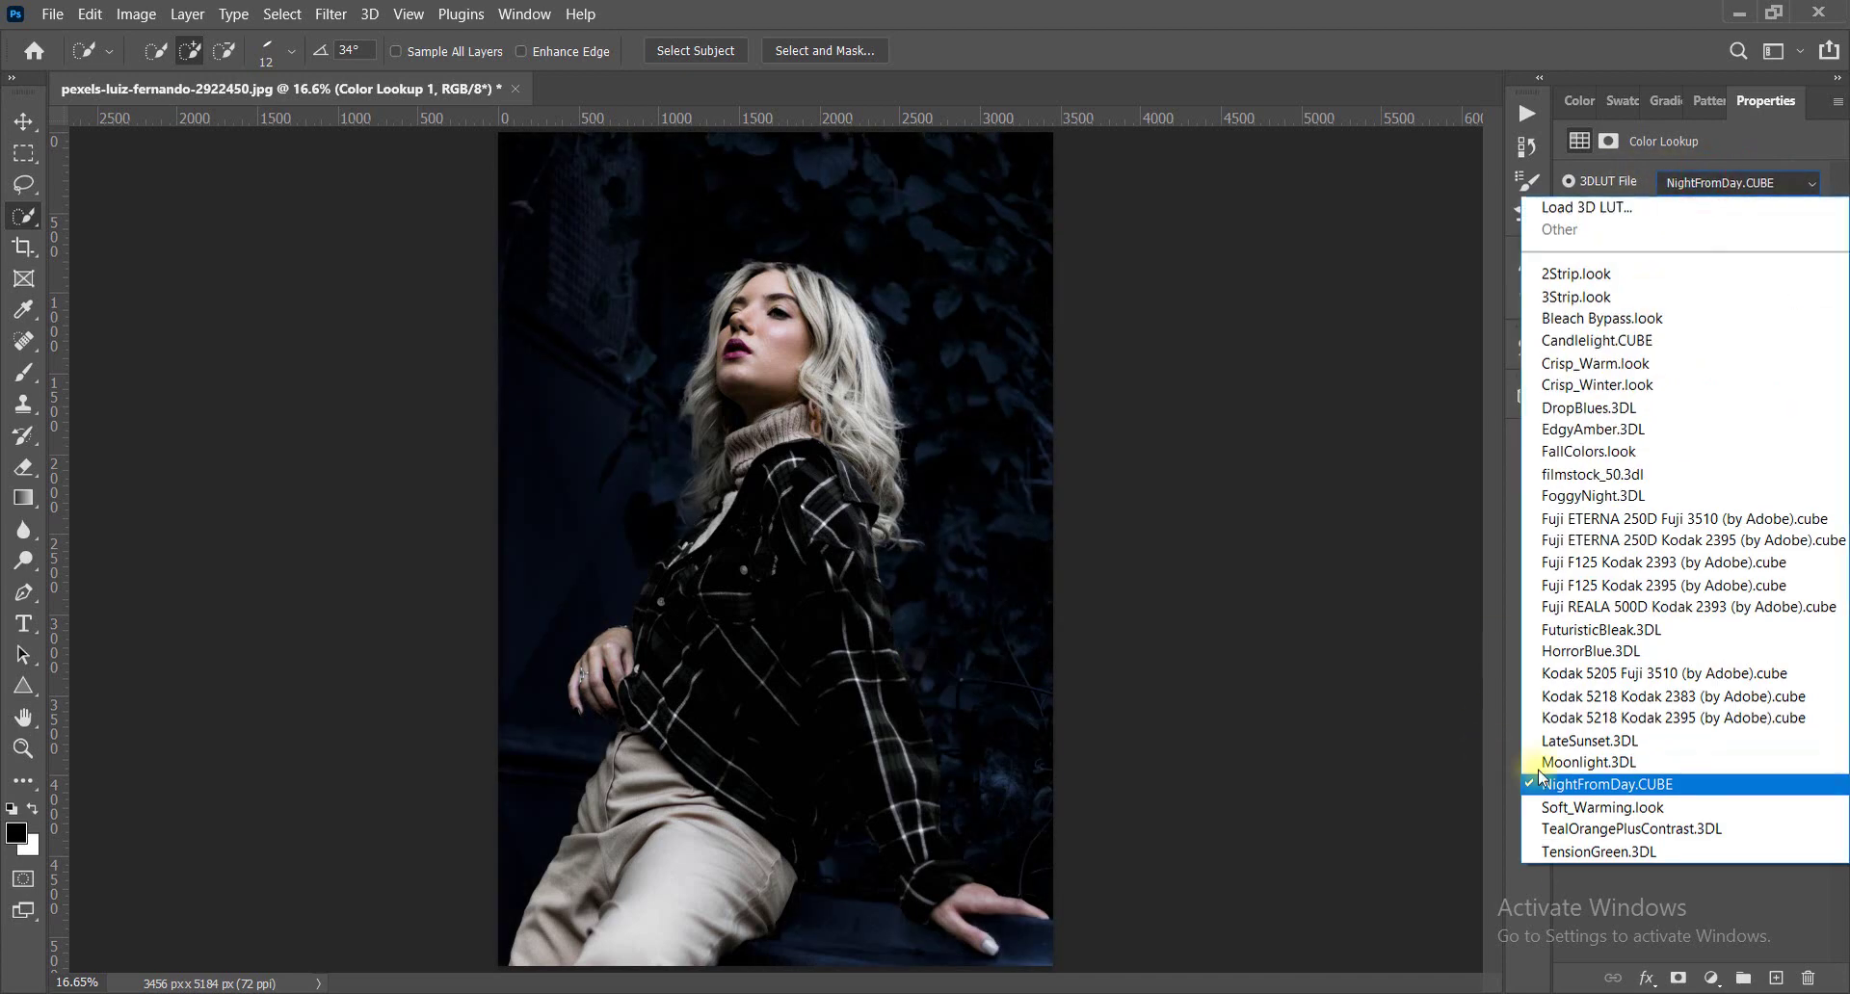
left_click(1570, 762)
left_click(1727, 181)
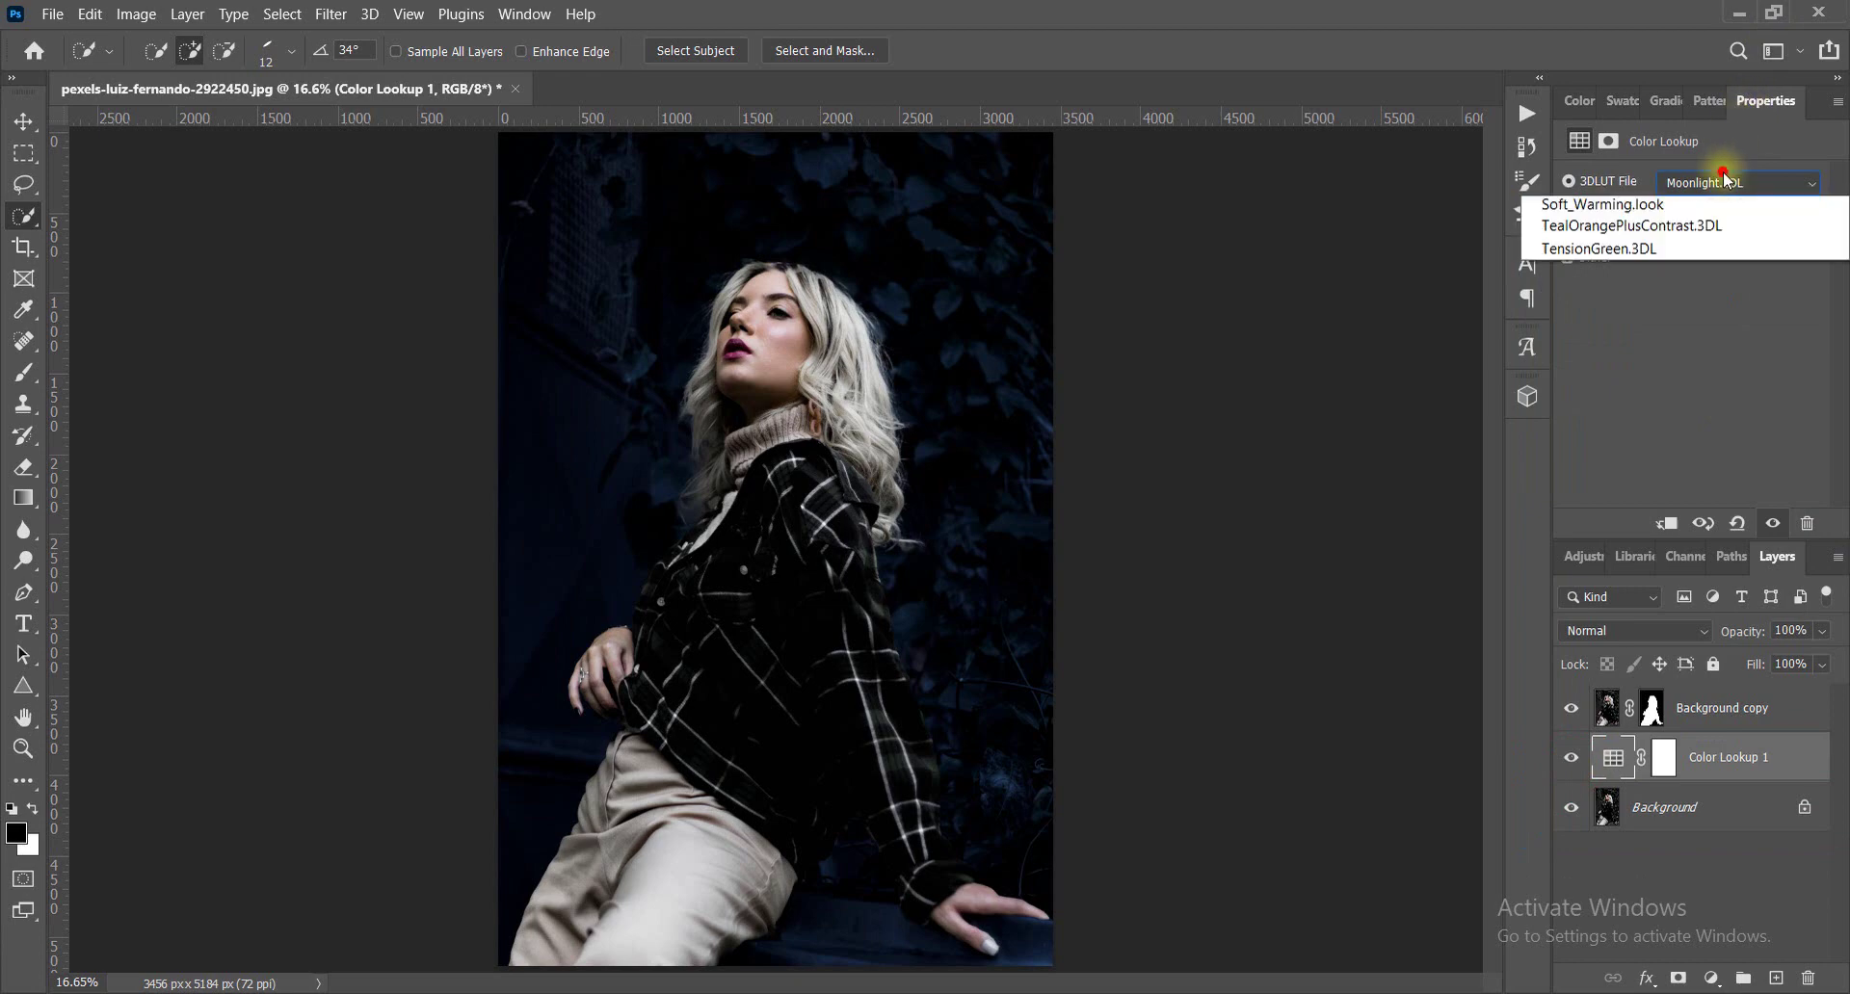
left_click(1557, 748)
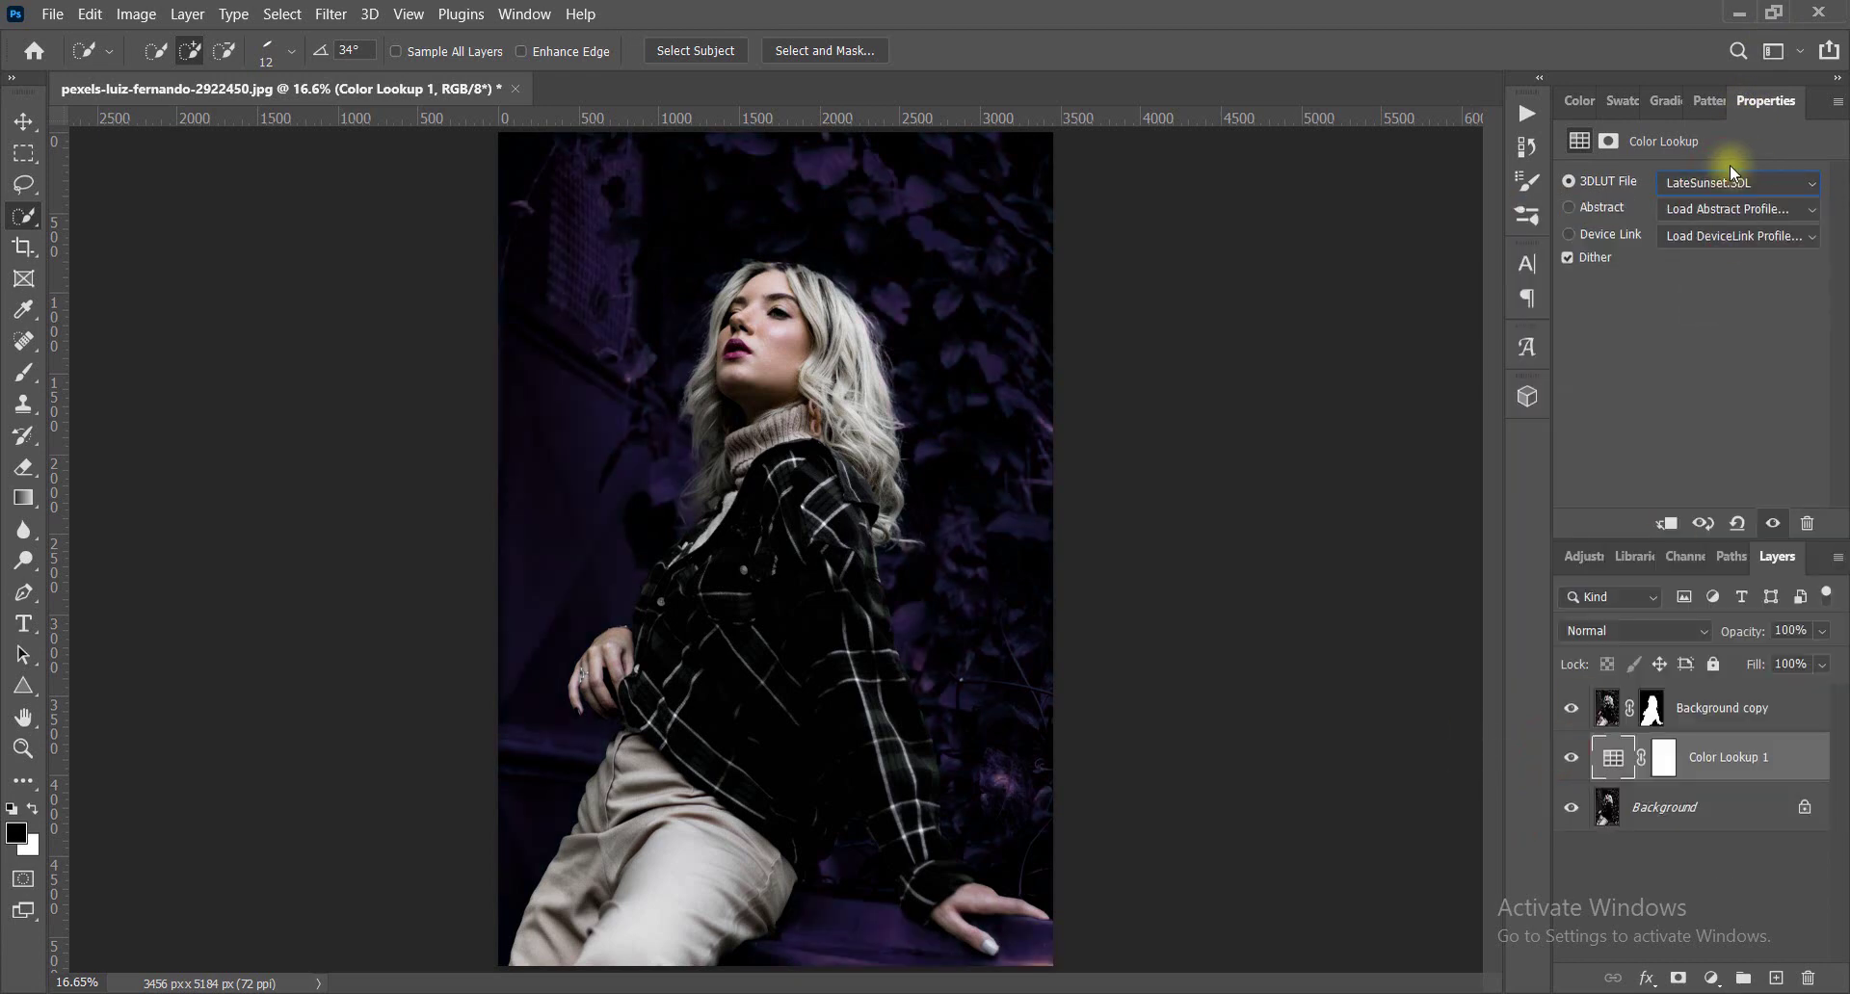
left_click(1706, 183)
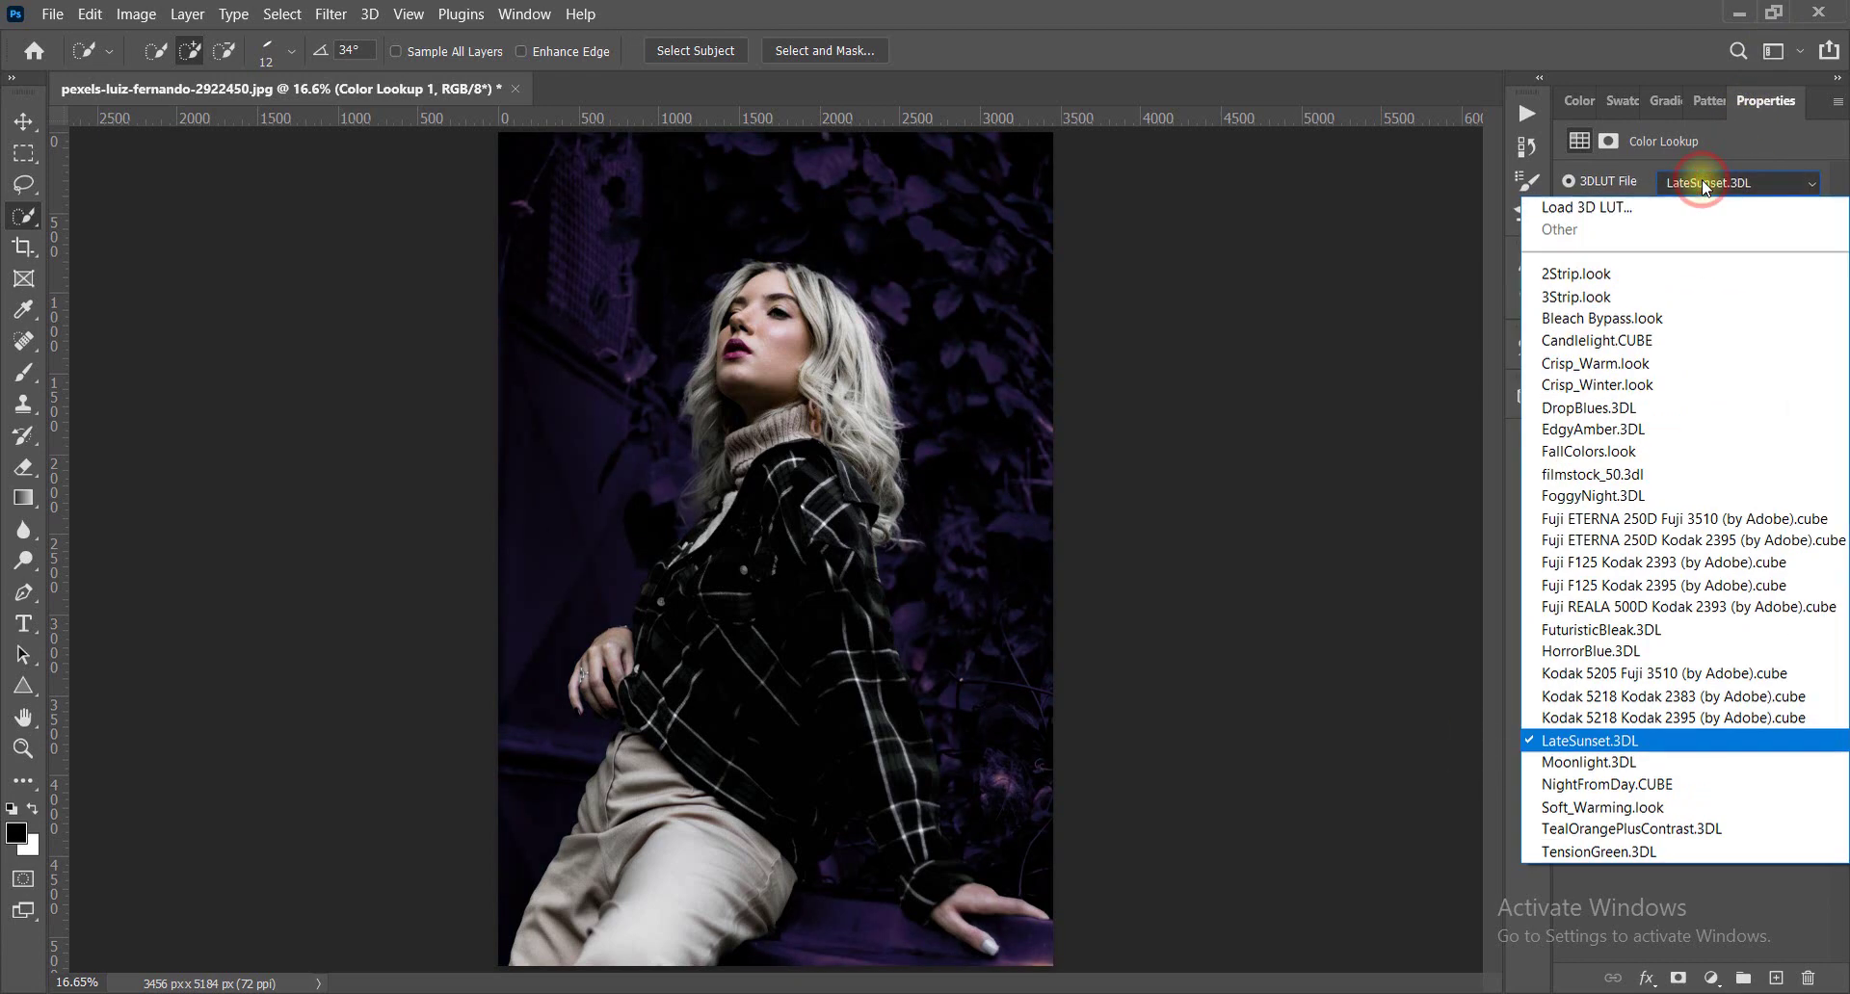
left_click(1619, 763)
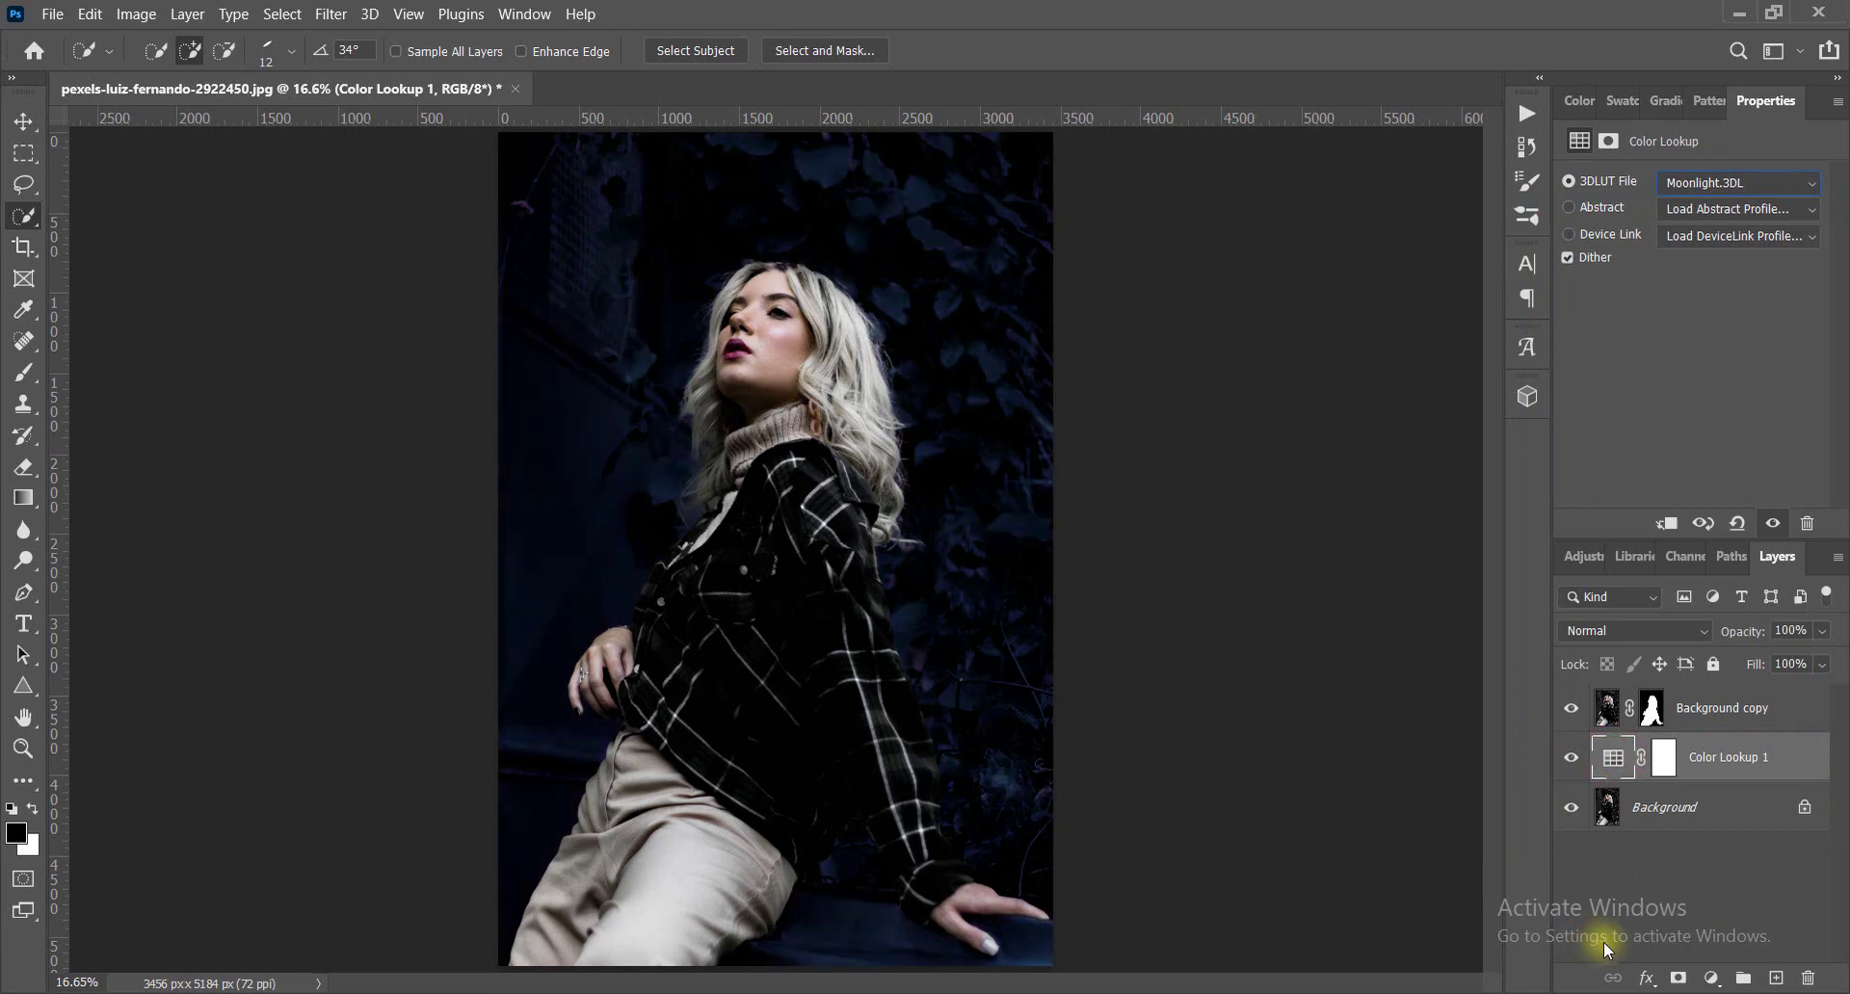
left_click(1720, 732)
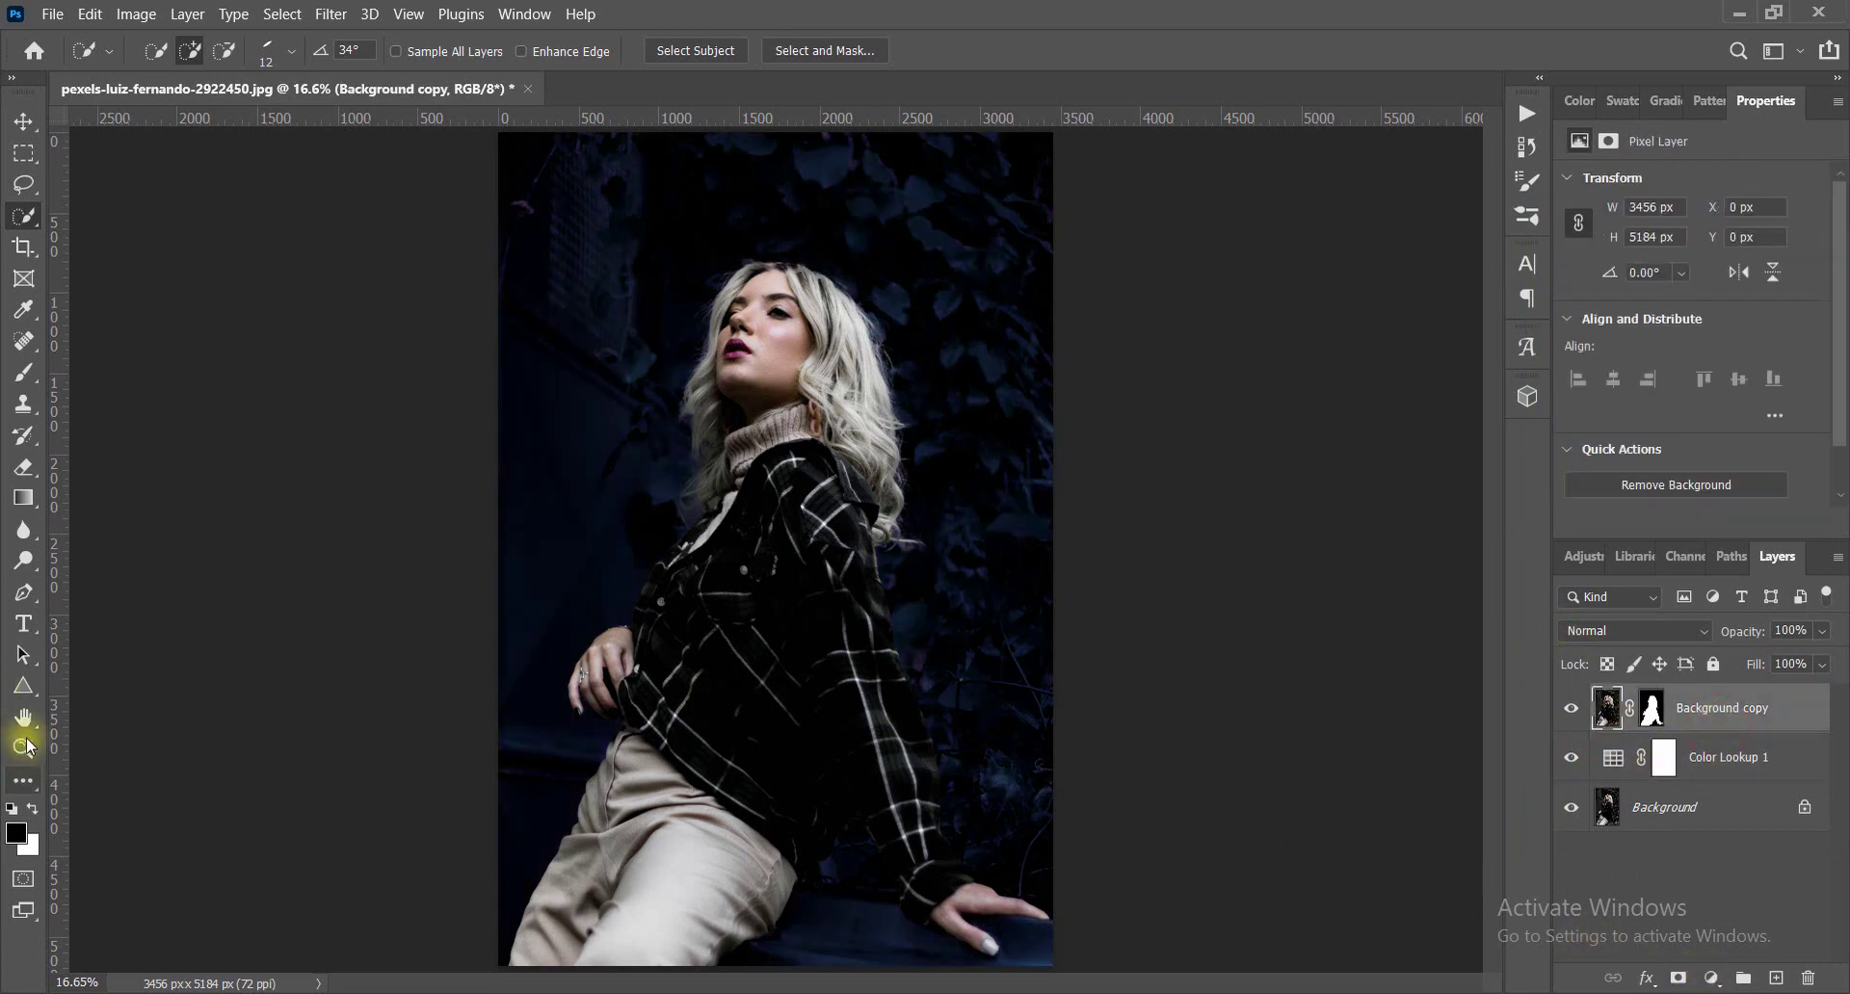
Draw a large white 3356 × 2735 px triangle over the woman's torso with the Triangle Tool.
left_click(23, 685)
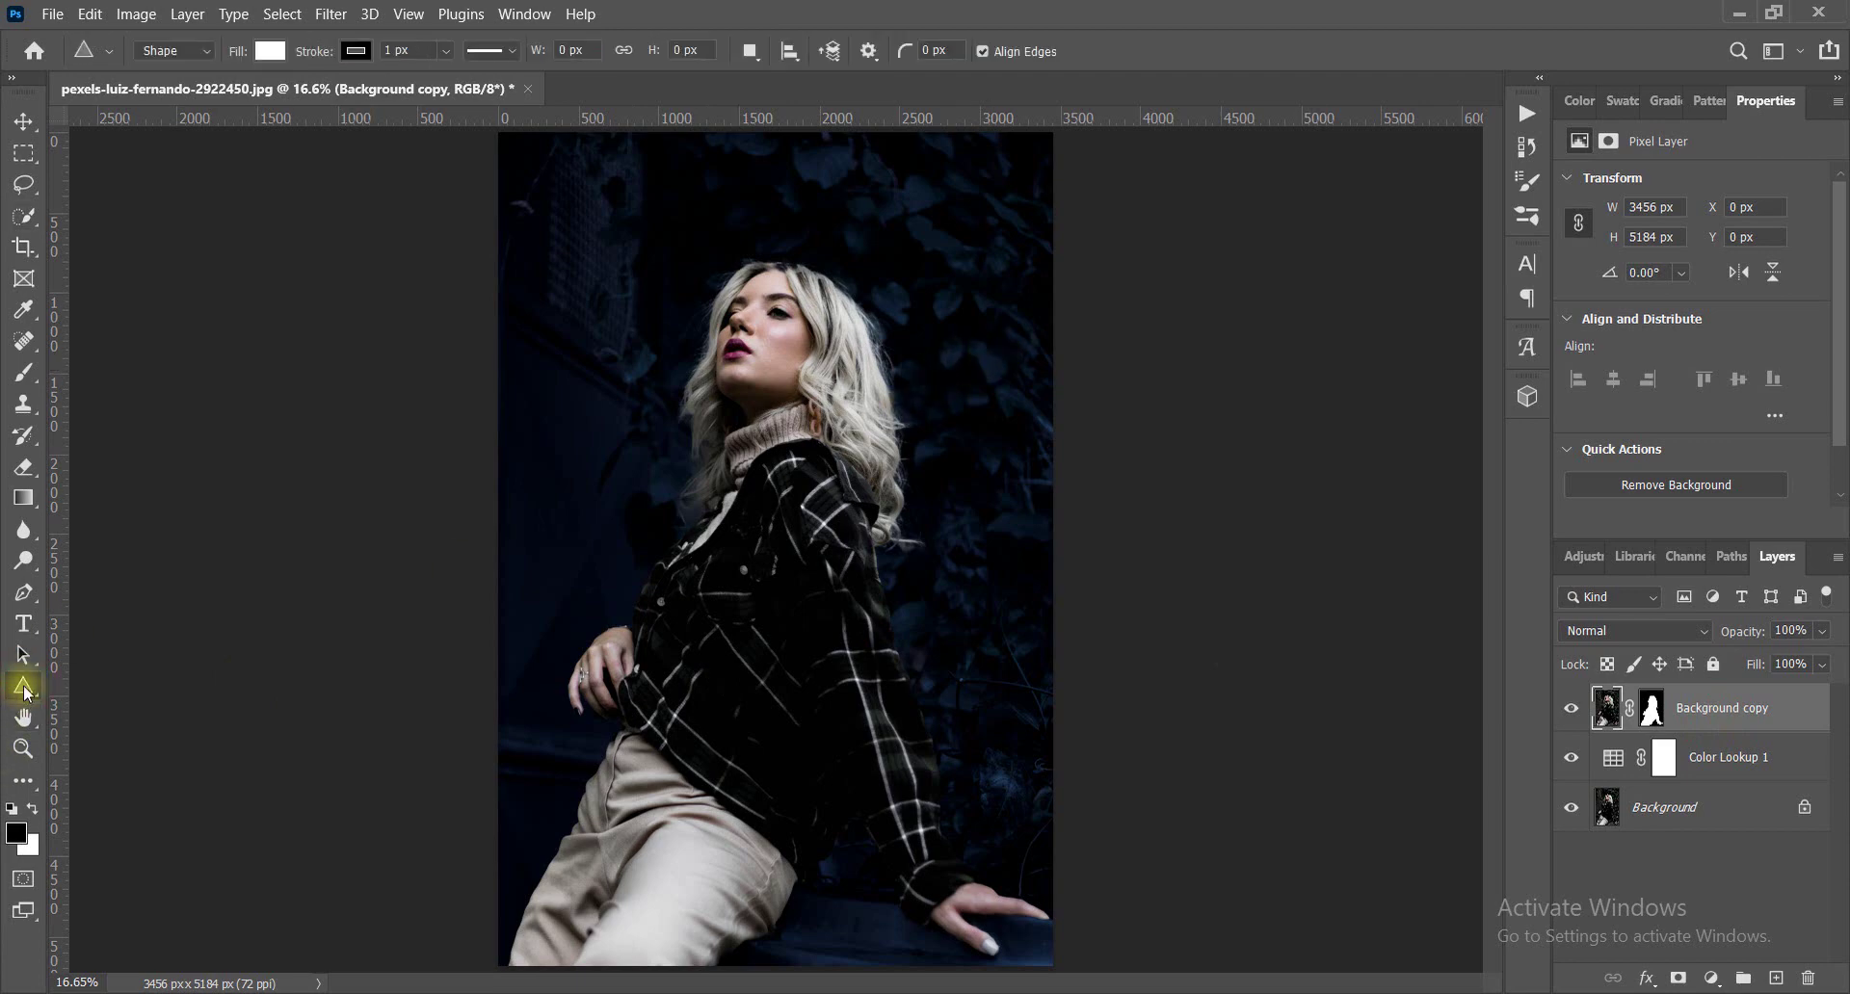
right_click(27, 692)
left_click(212, 761)
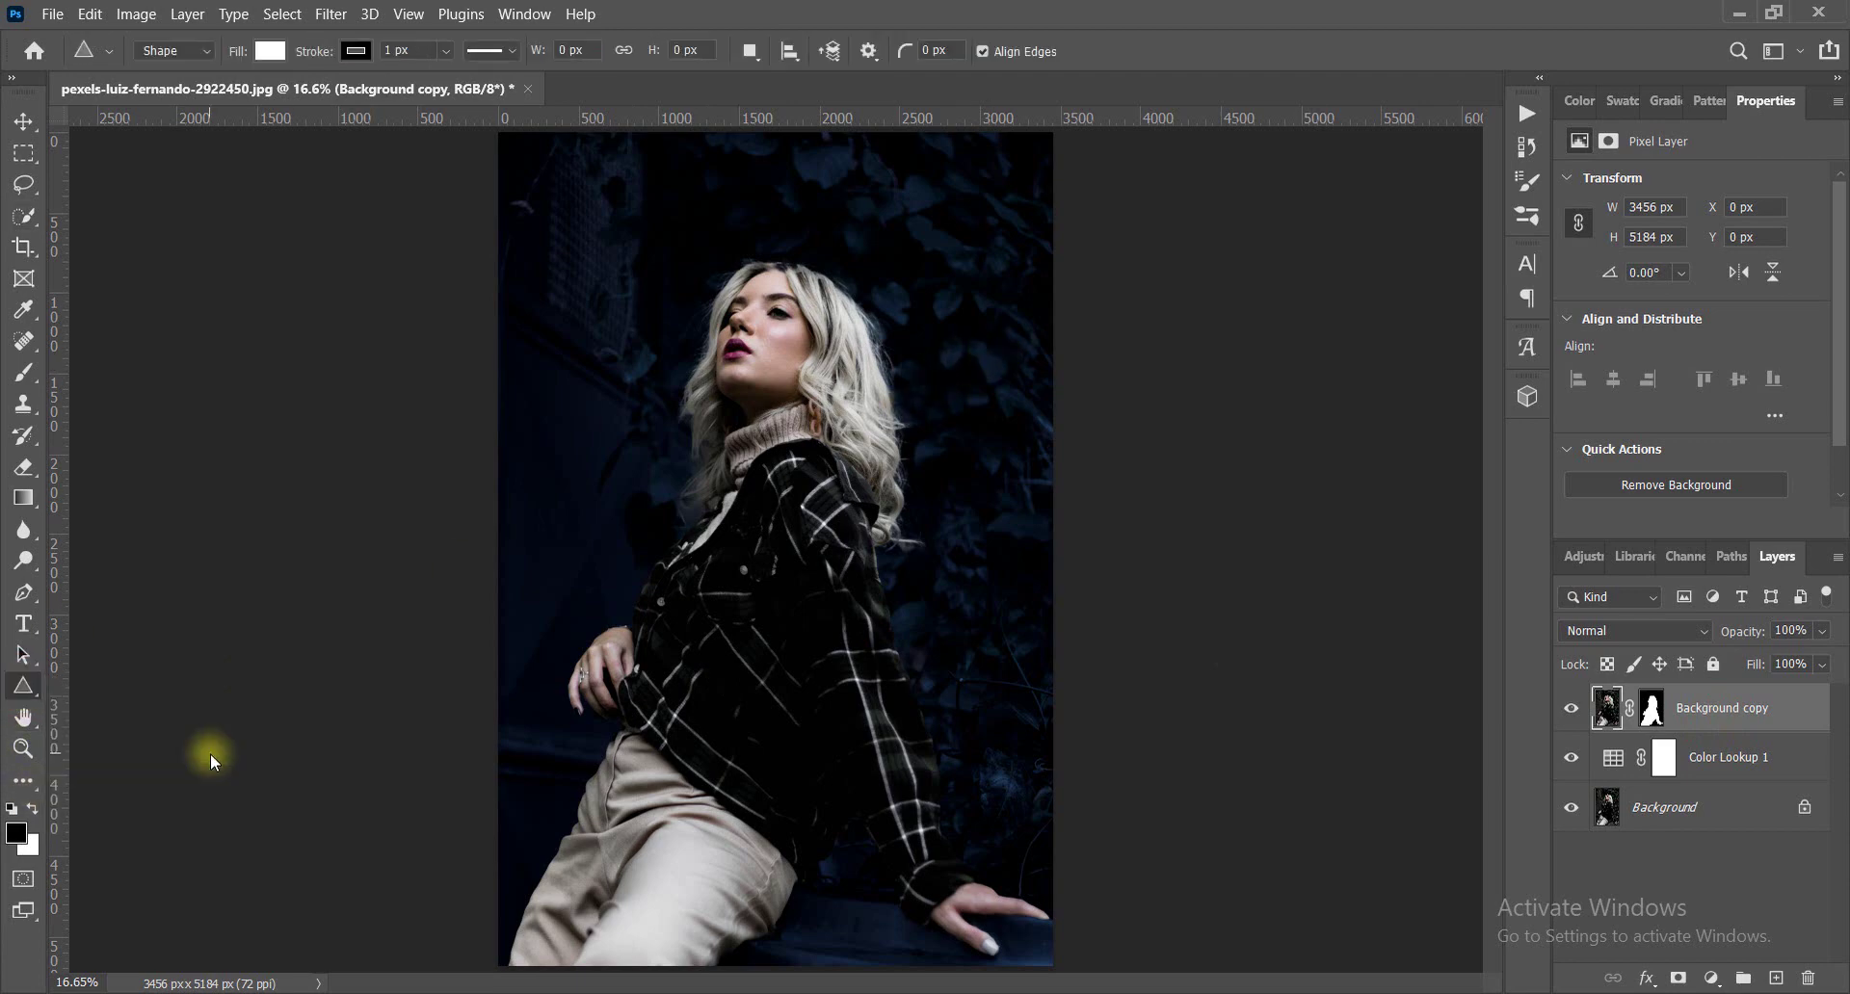
mouse_move(1051, 294)
left_mouse_down()
mouse_move(517, 761)
mouse_move(511, 734)
left_mouse_up()
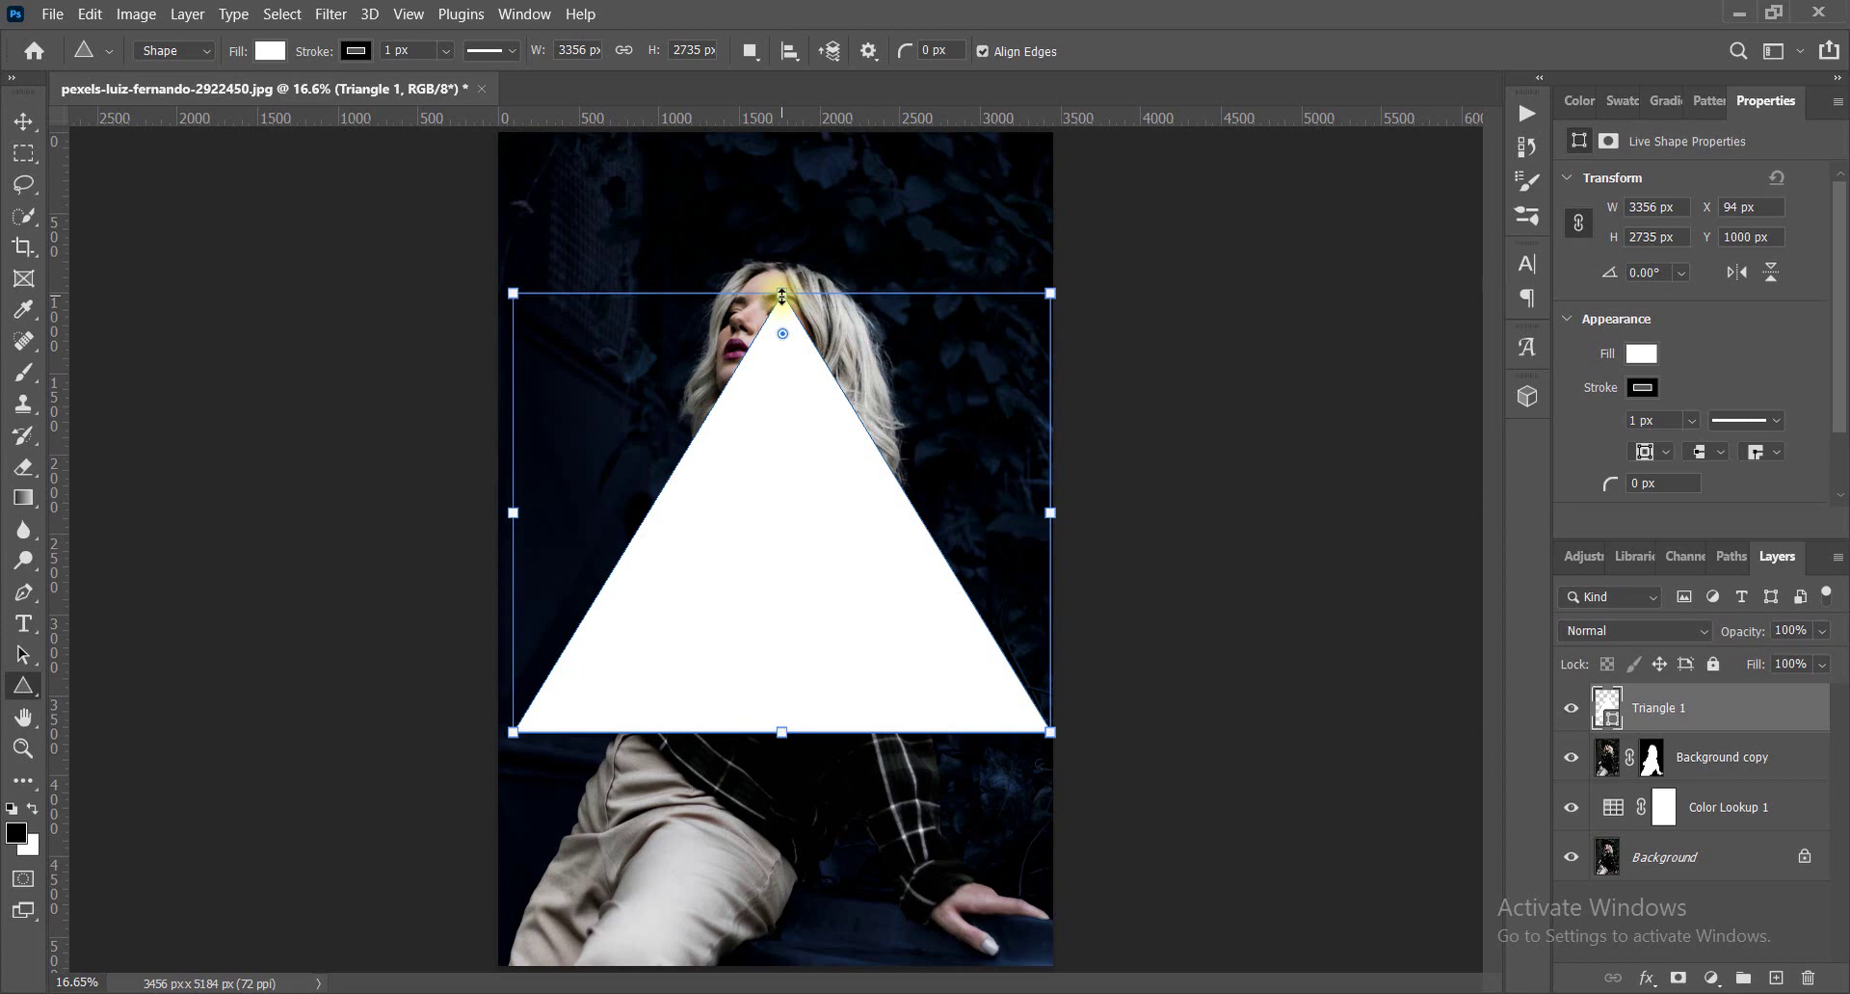
Remove the triangle's fill and set its stroke width to 55.38 px.
left_click(272, 52)
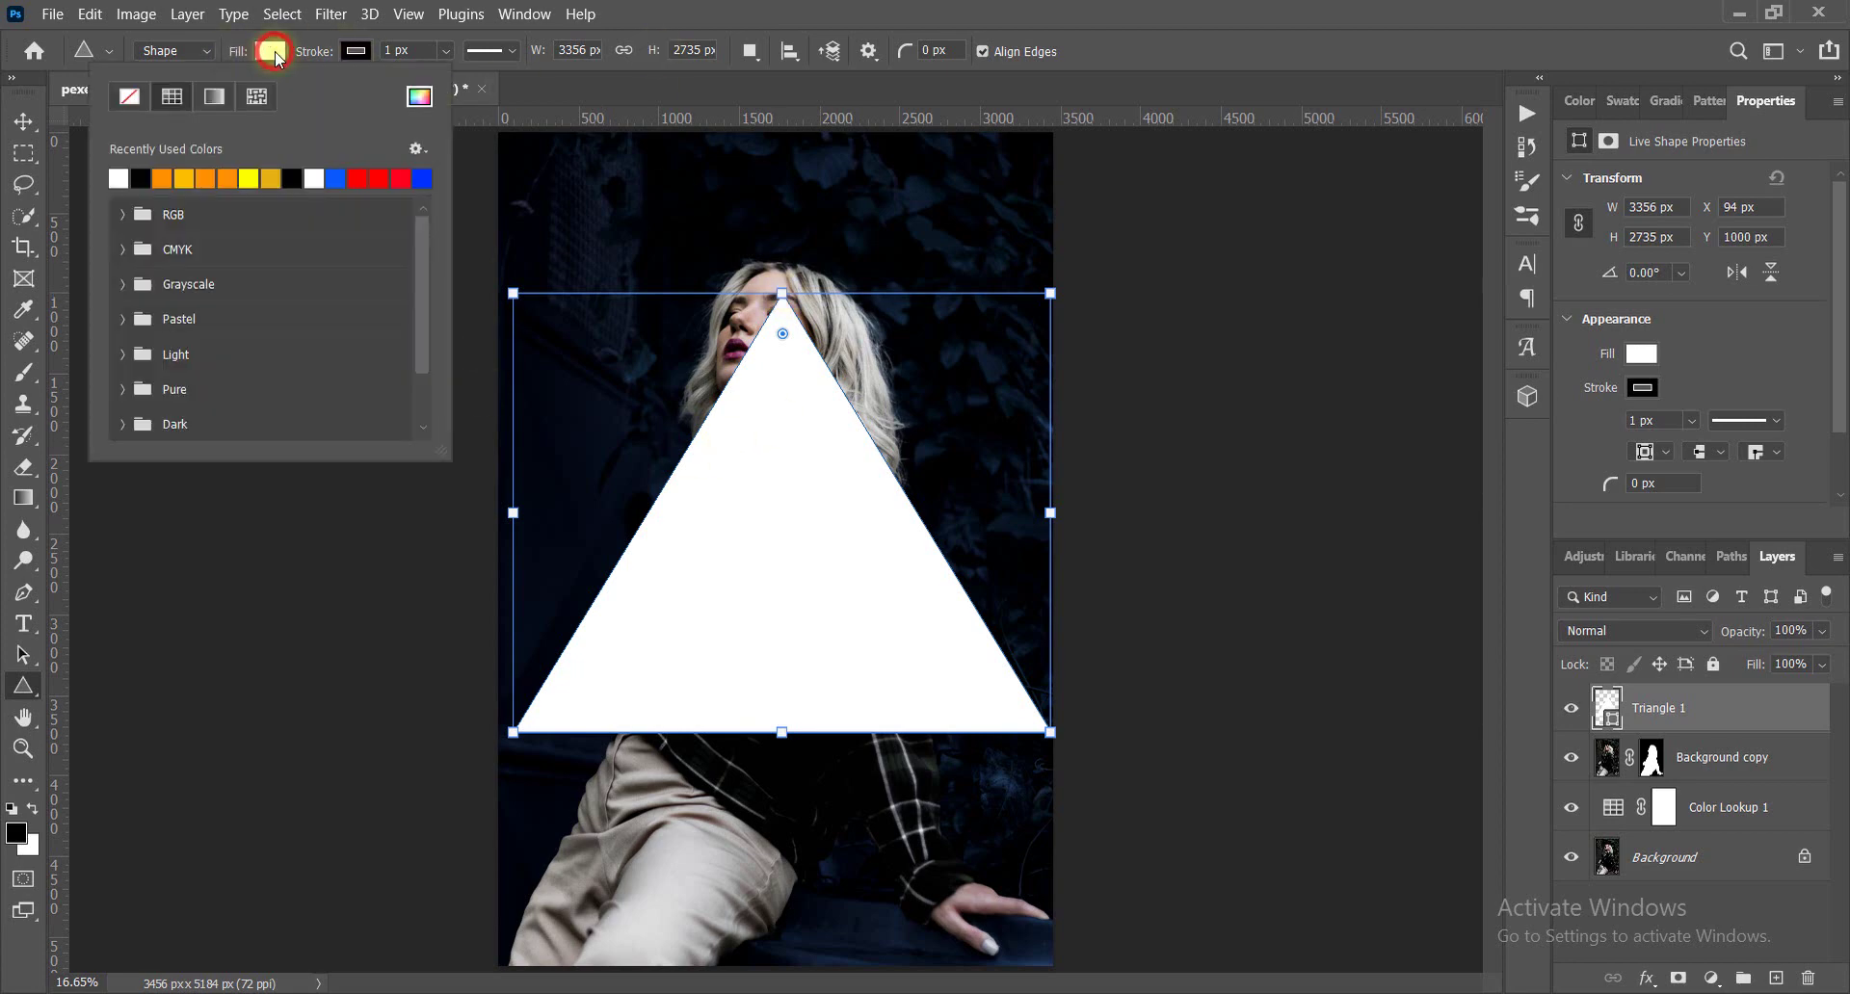
left_click(124, 104)
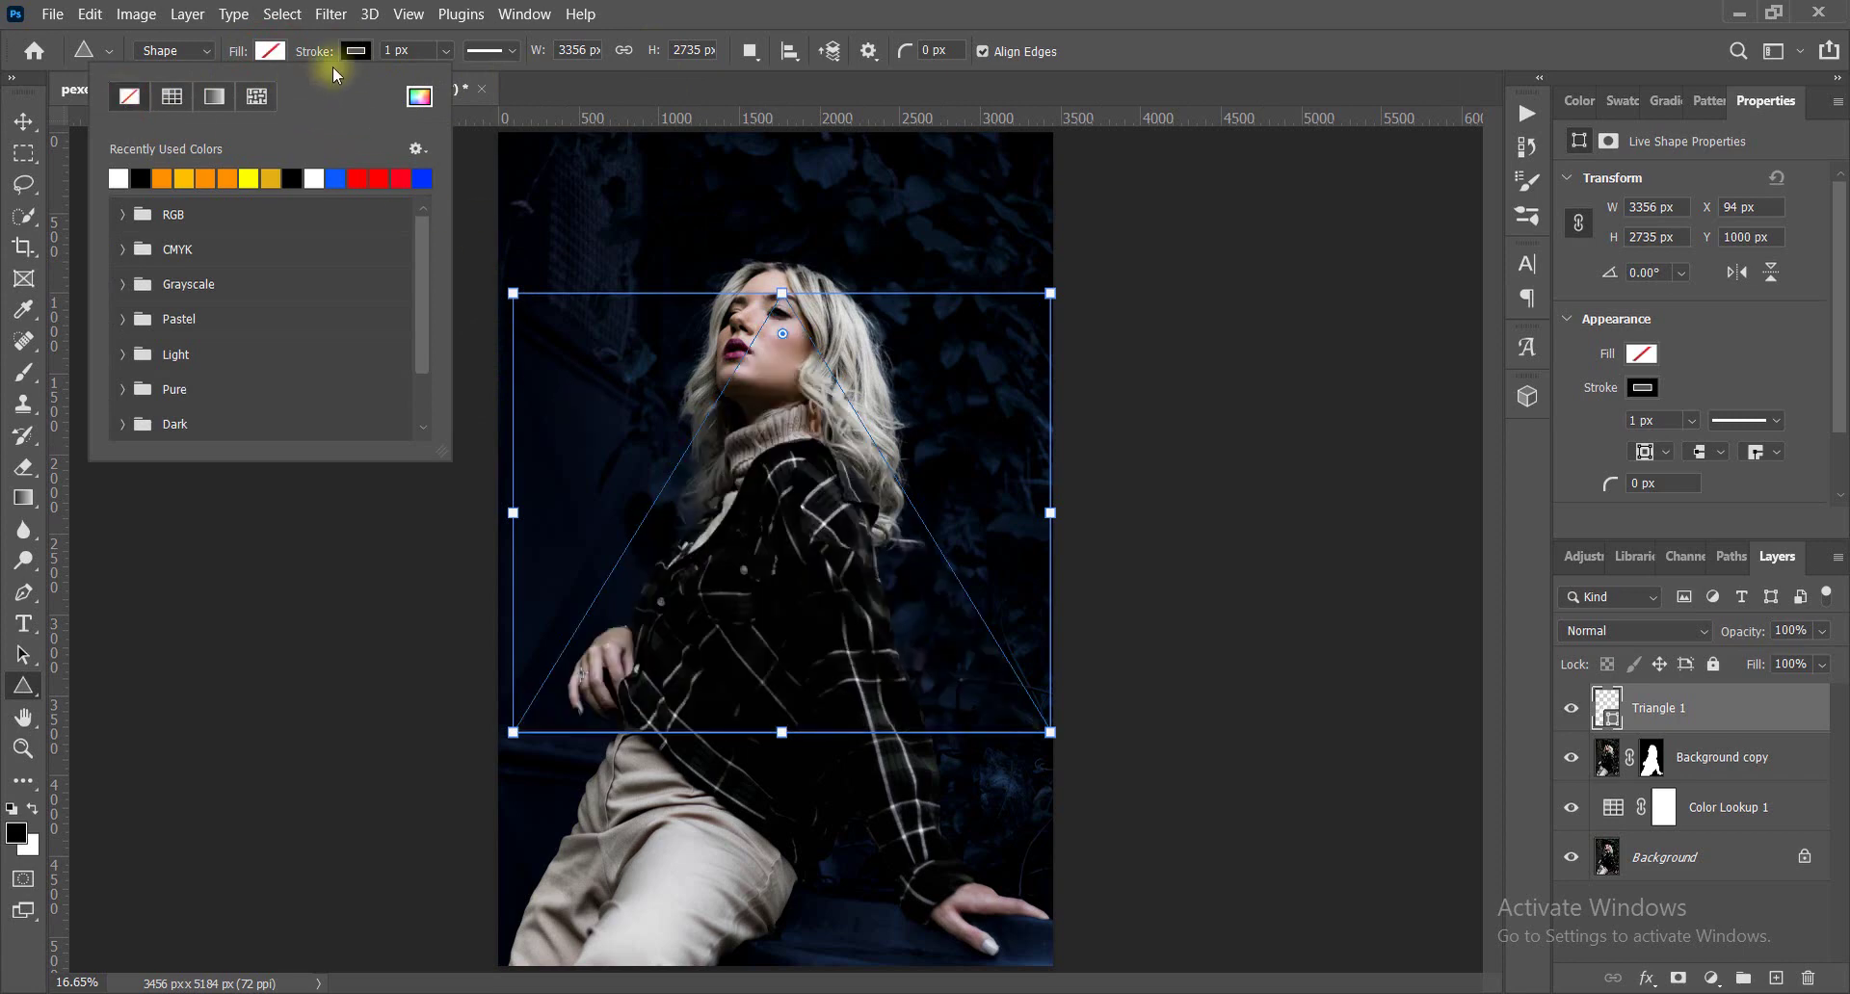
left_click(446, 50)
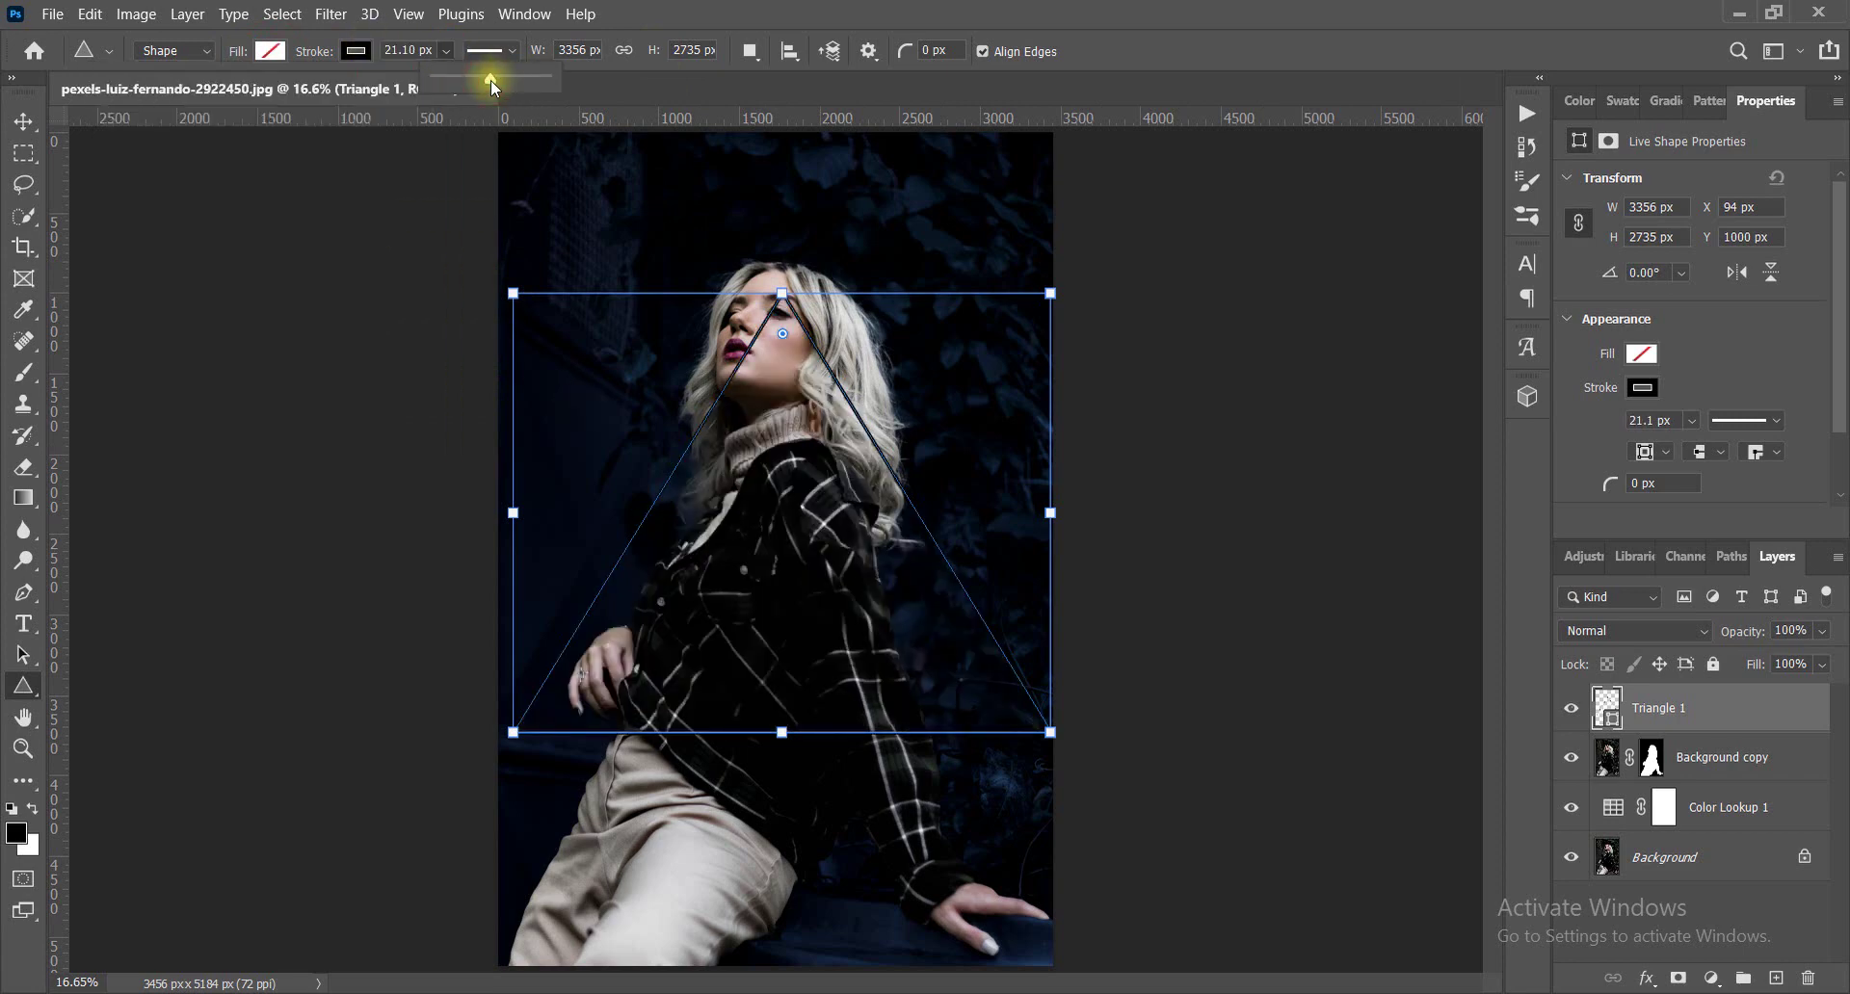
left_click_drag(530, 88, 522, 77)
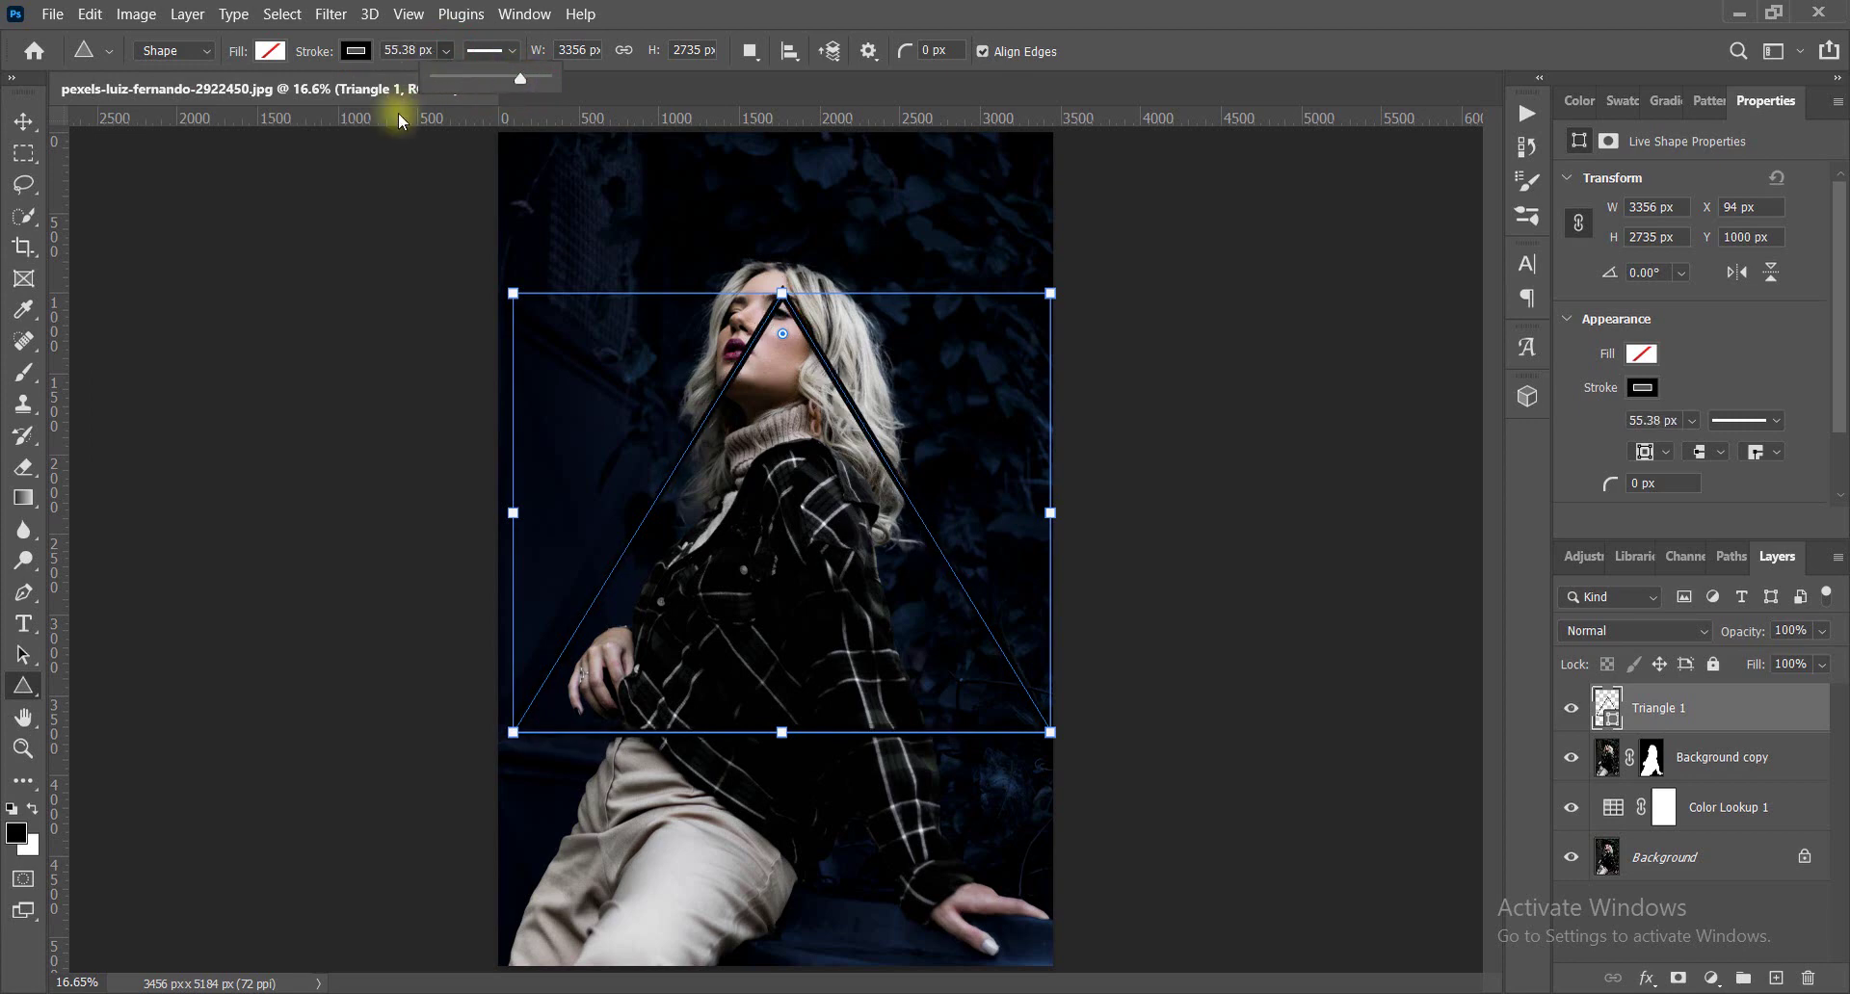
left_click(414, 50)
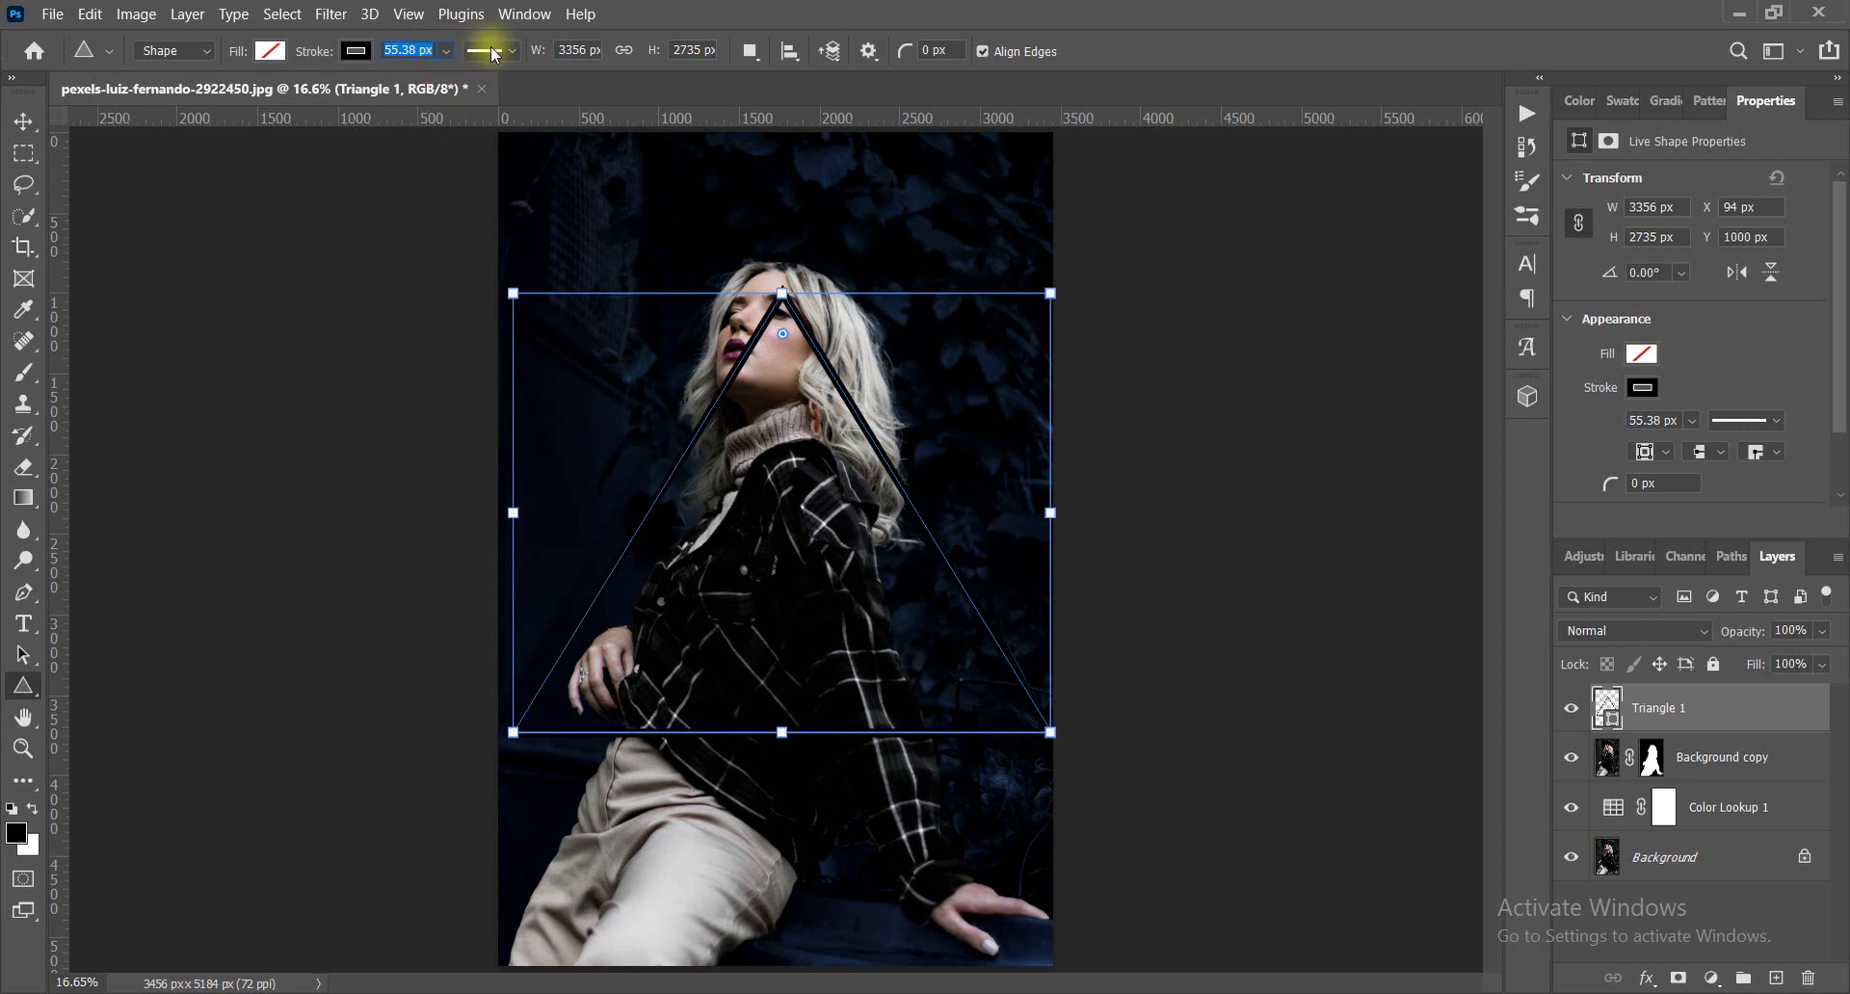
left_click(494, 51)
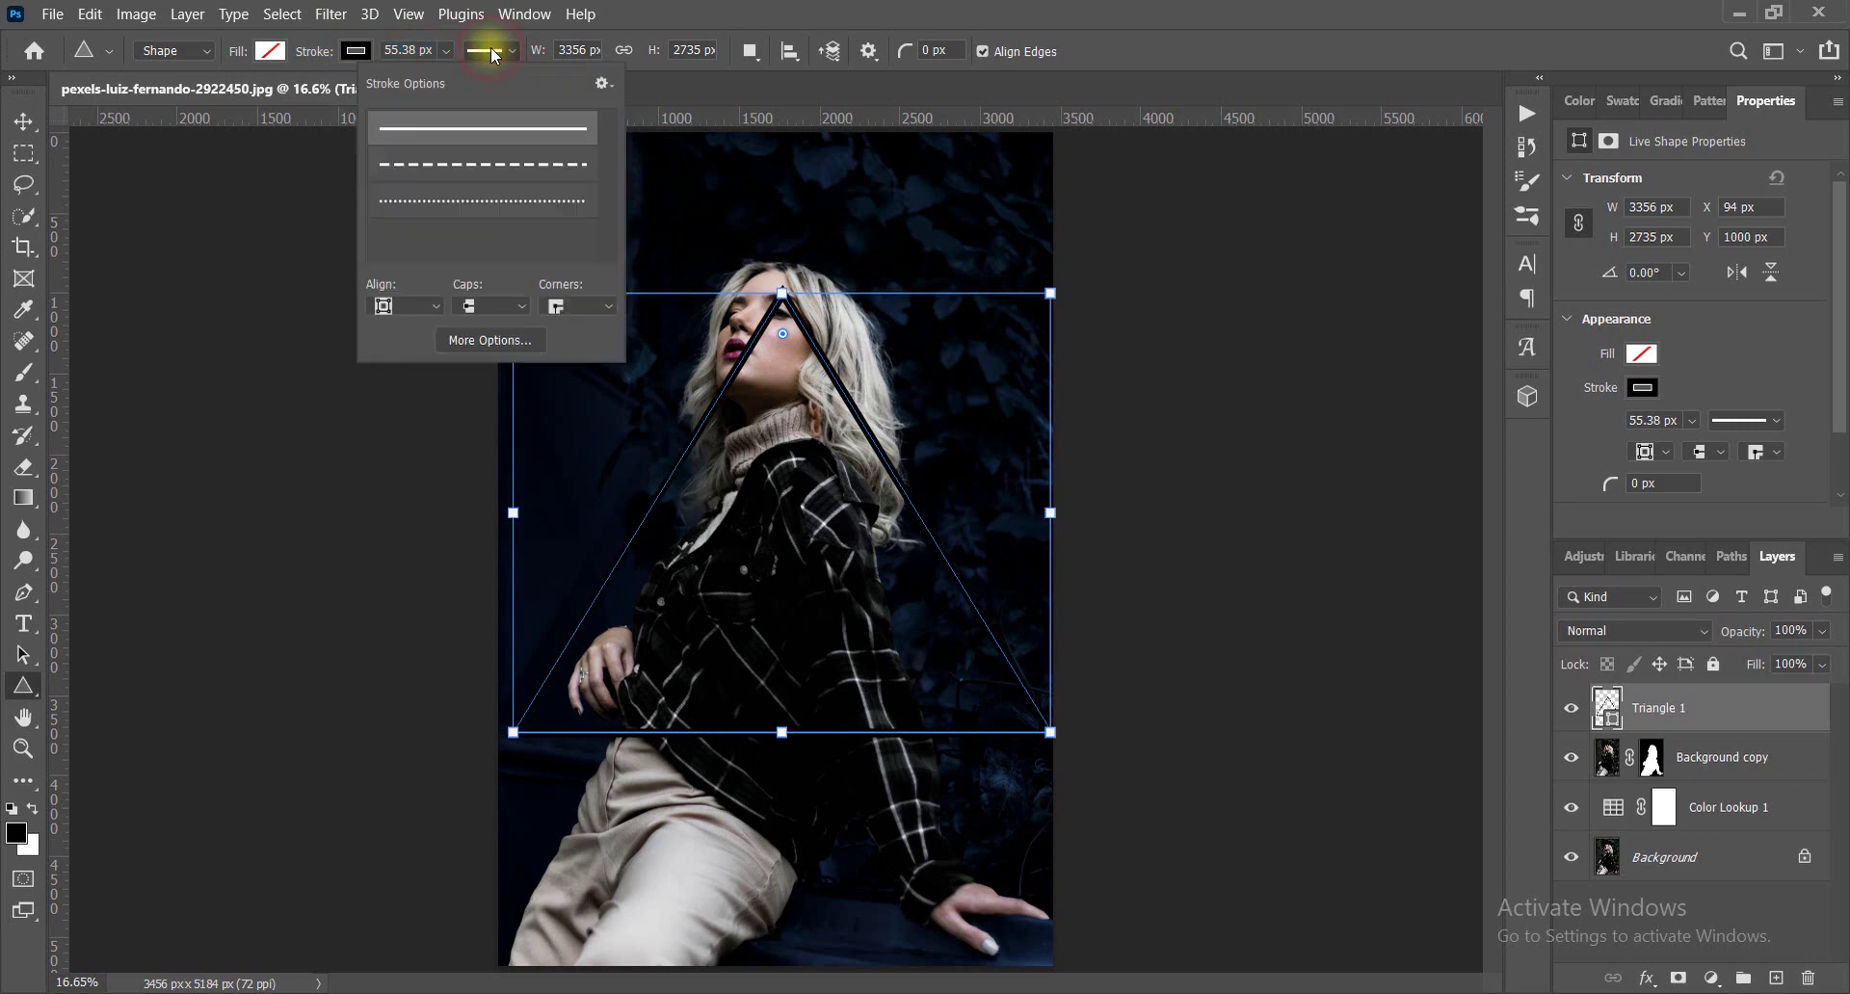
Set the triangle's stroke colour to orange ff9000.
left_click(1638, 390)
left_click(1561, 515)
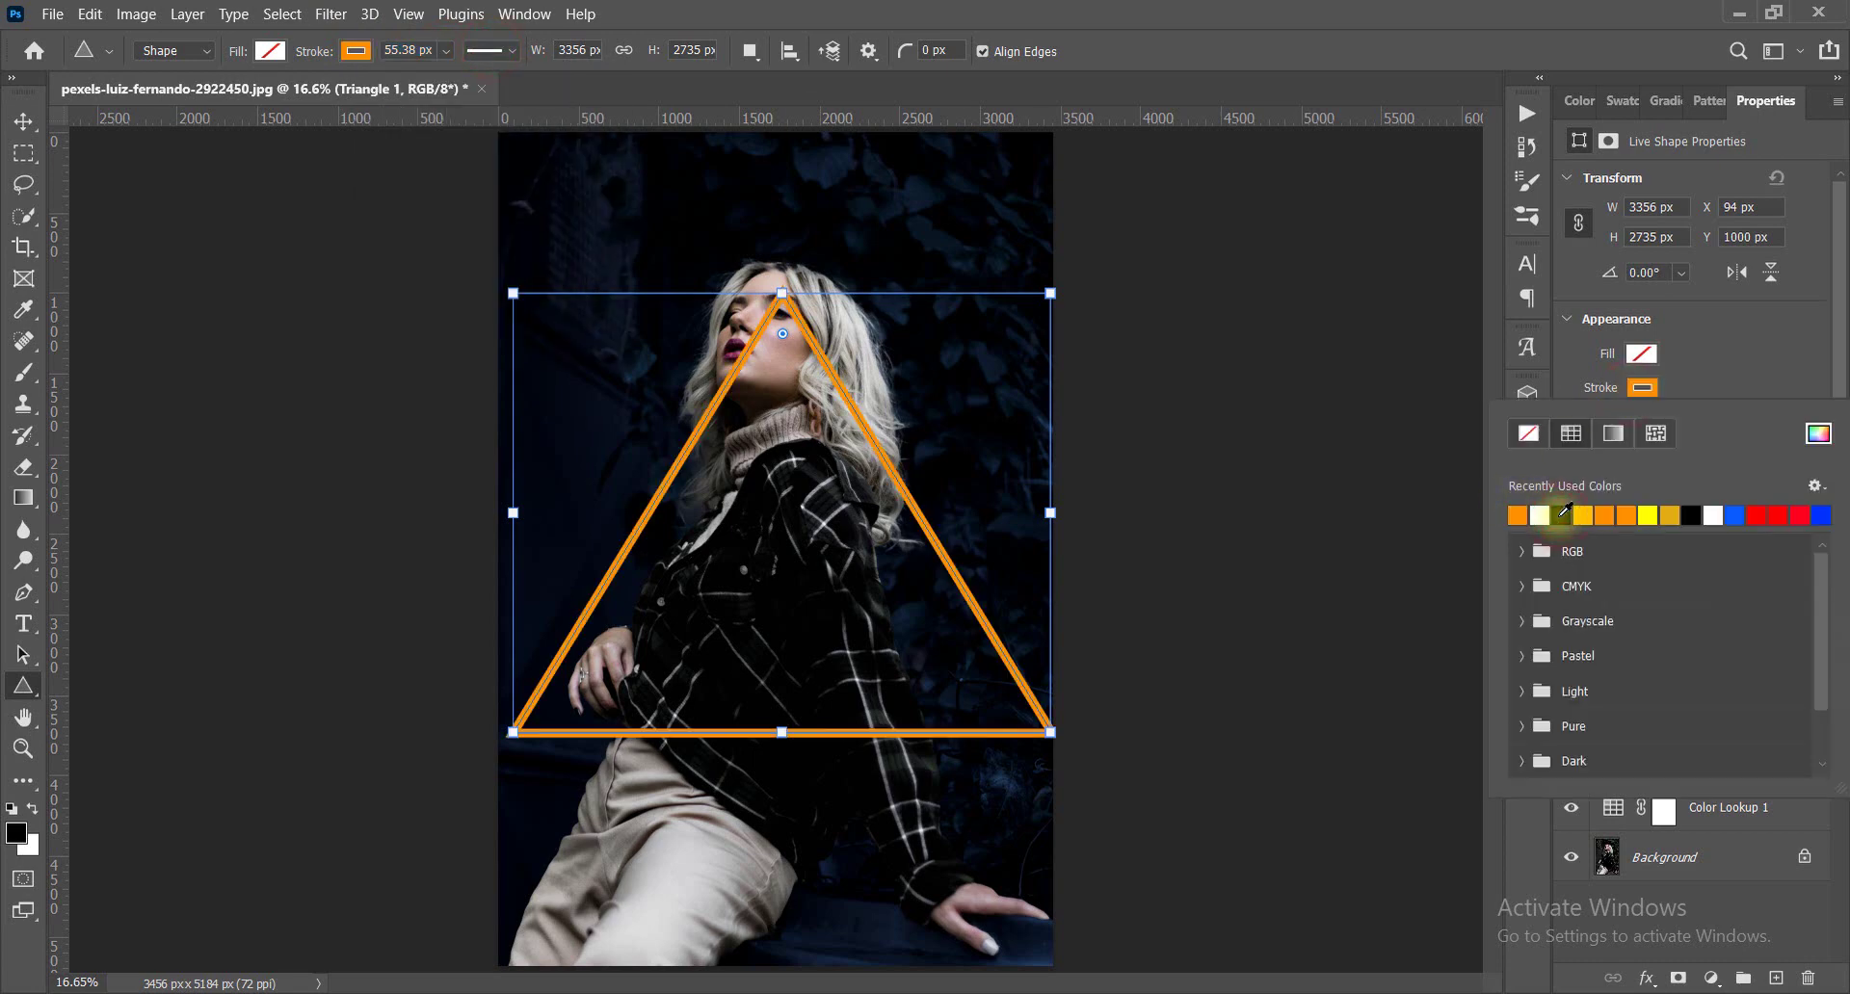
left_click(1815, 435)
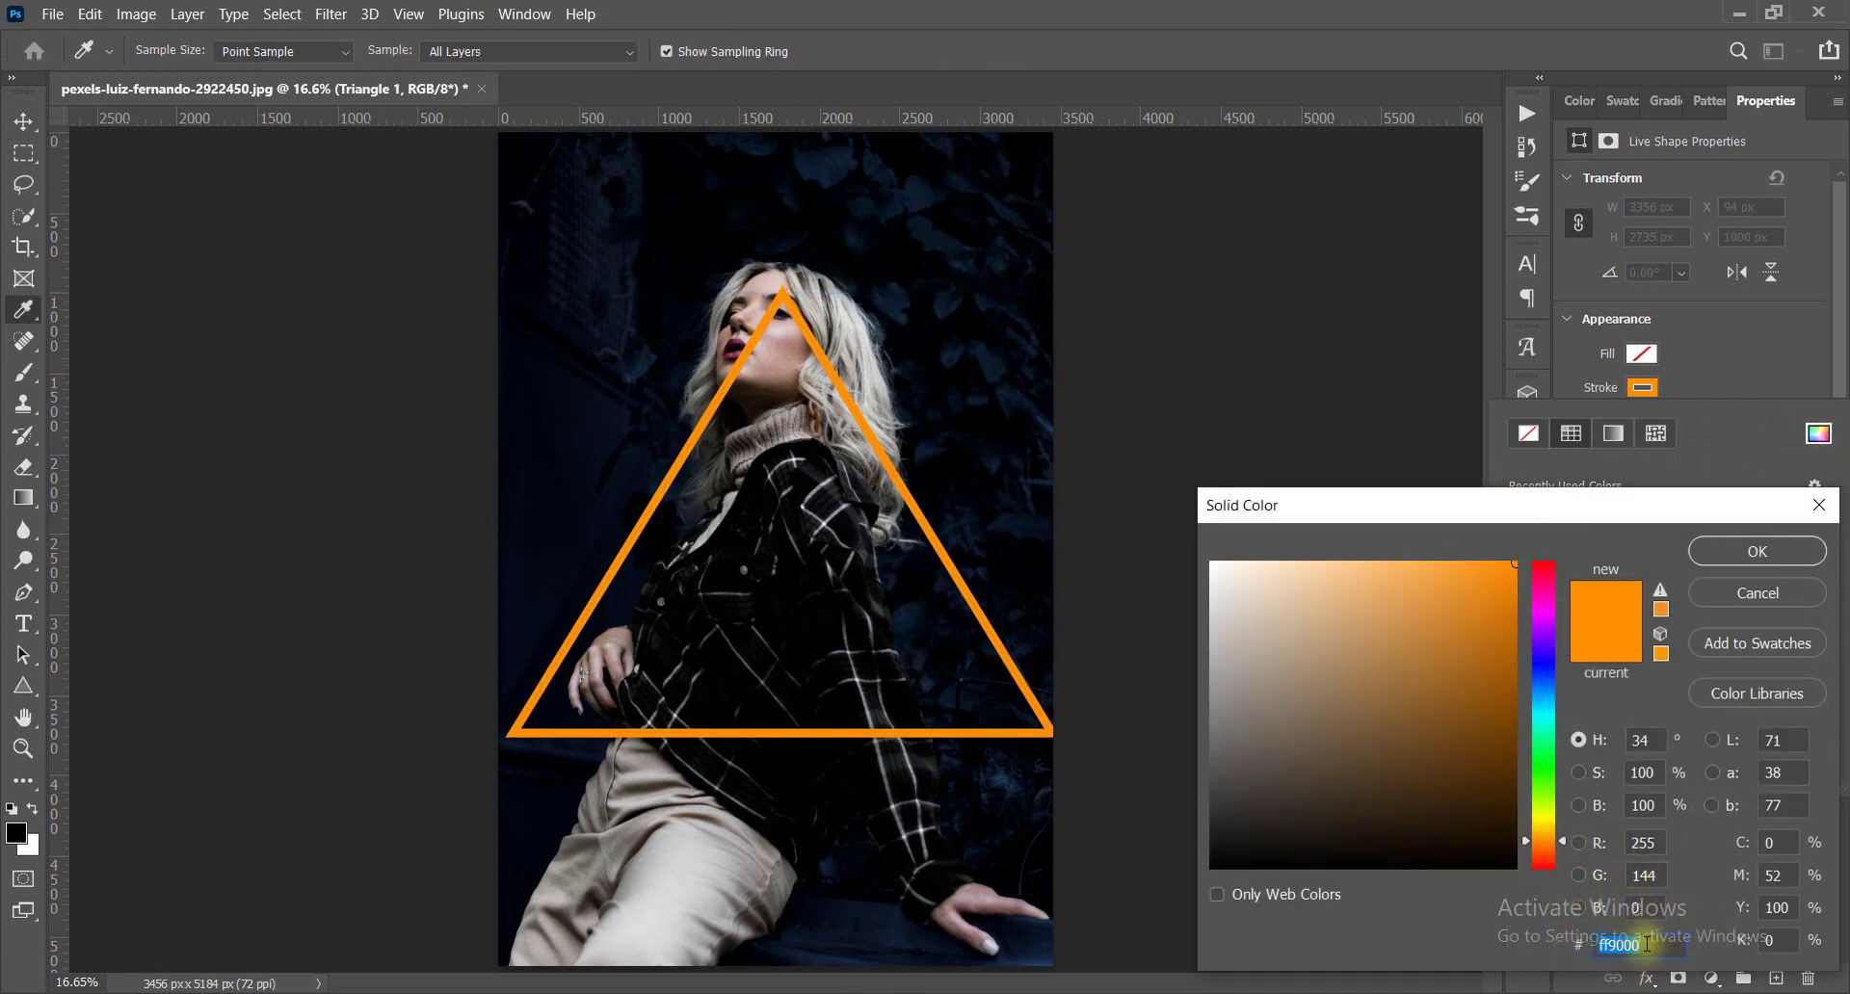
left_click(1748, 560)
Rotate the triangle 180° point-down, then scale and move it so its top edge crosses her chin.
key("ctrl+t")
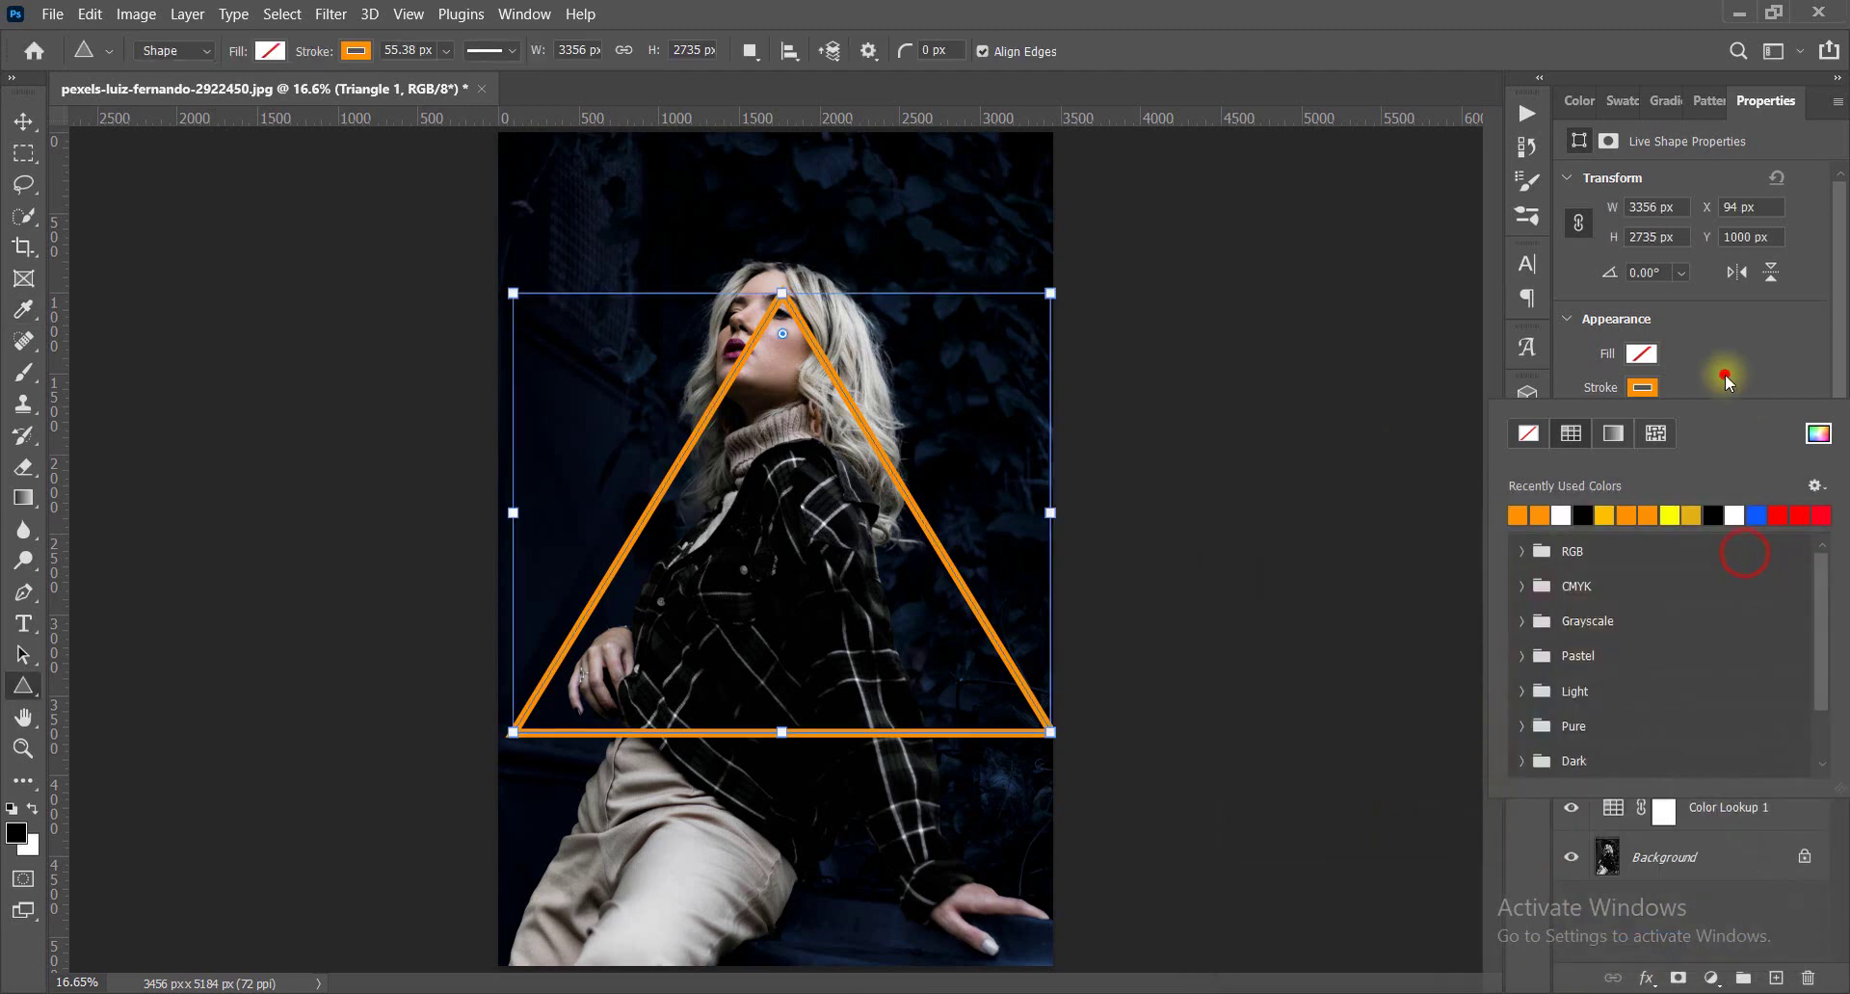
mouse_move(1085, 260)
left_mouse_down()
mouse_move(1335, 898)
mouse_move(495, 690)
mouse_move(504, 755)
left_mouse_up()
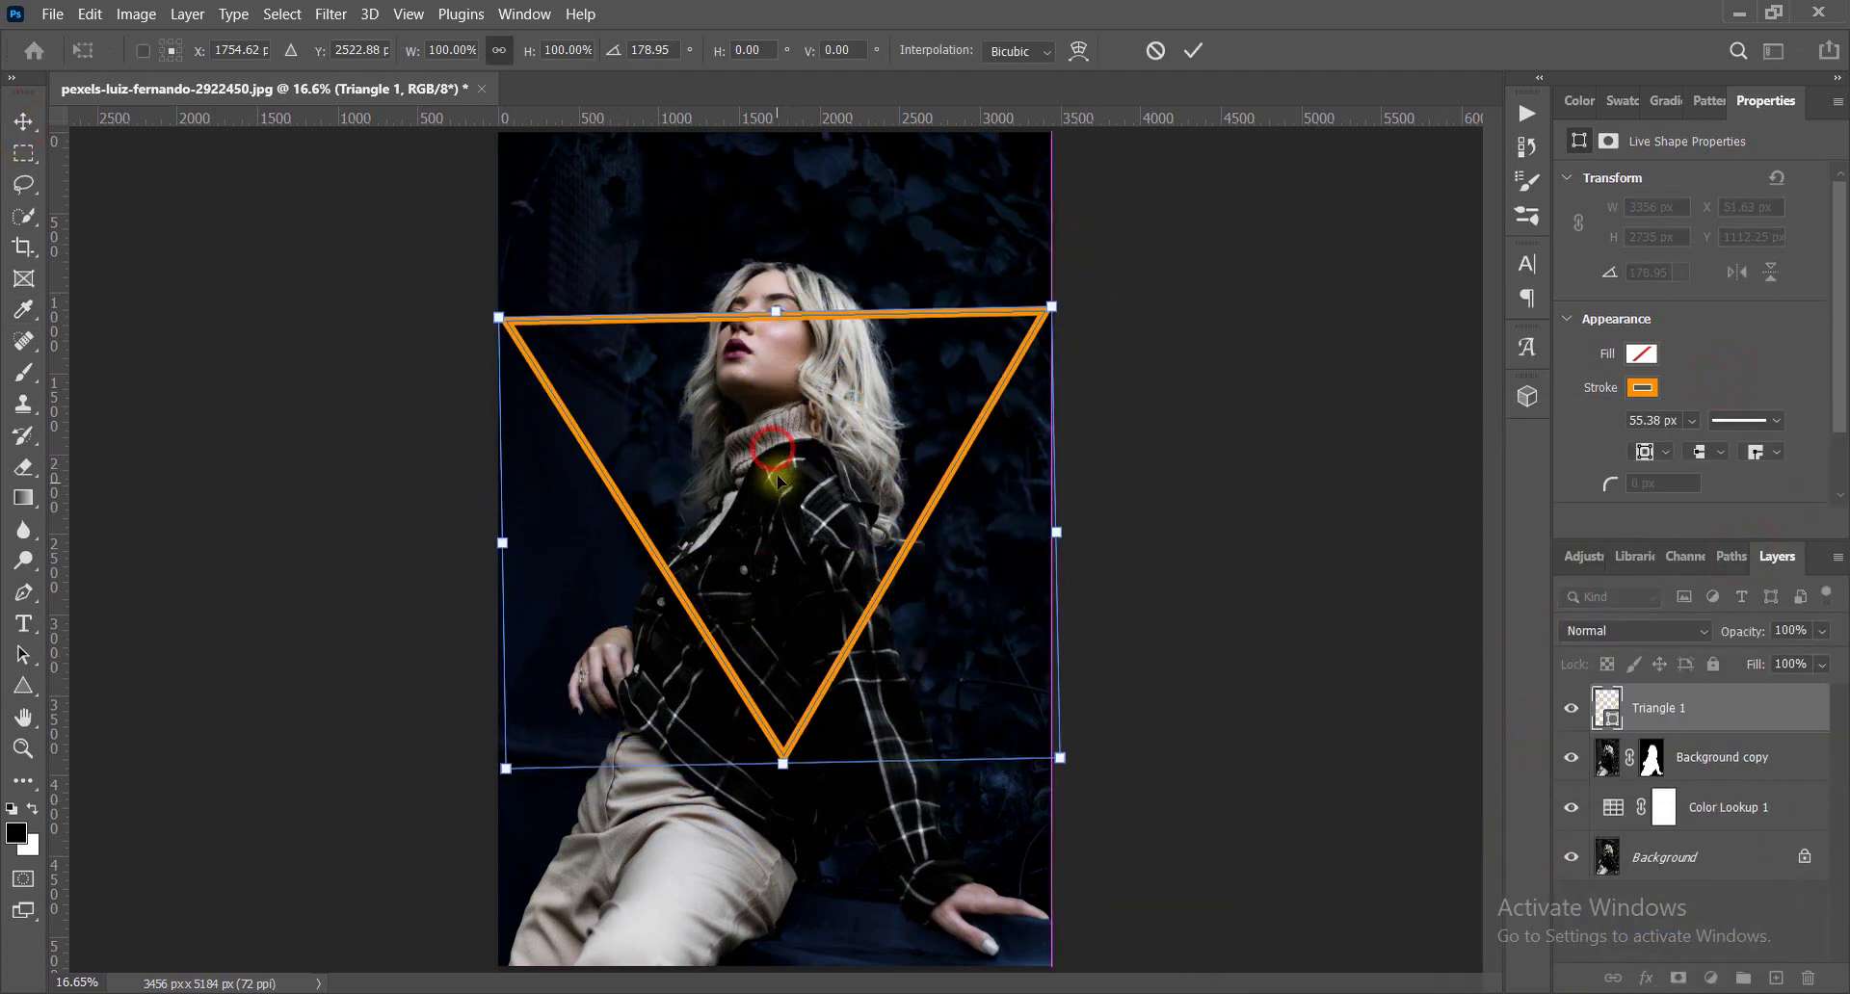
left_click_drag(763, 755, 755, 578)
left_click_drag(1065, 859, 1001, 795)
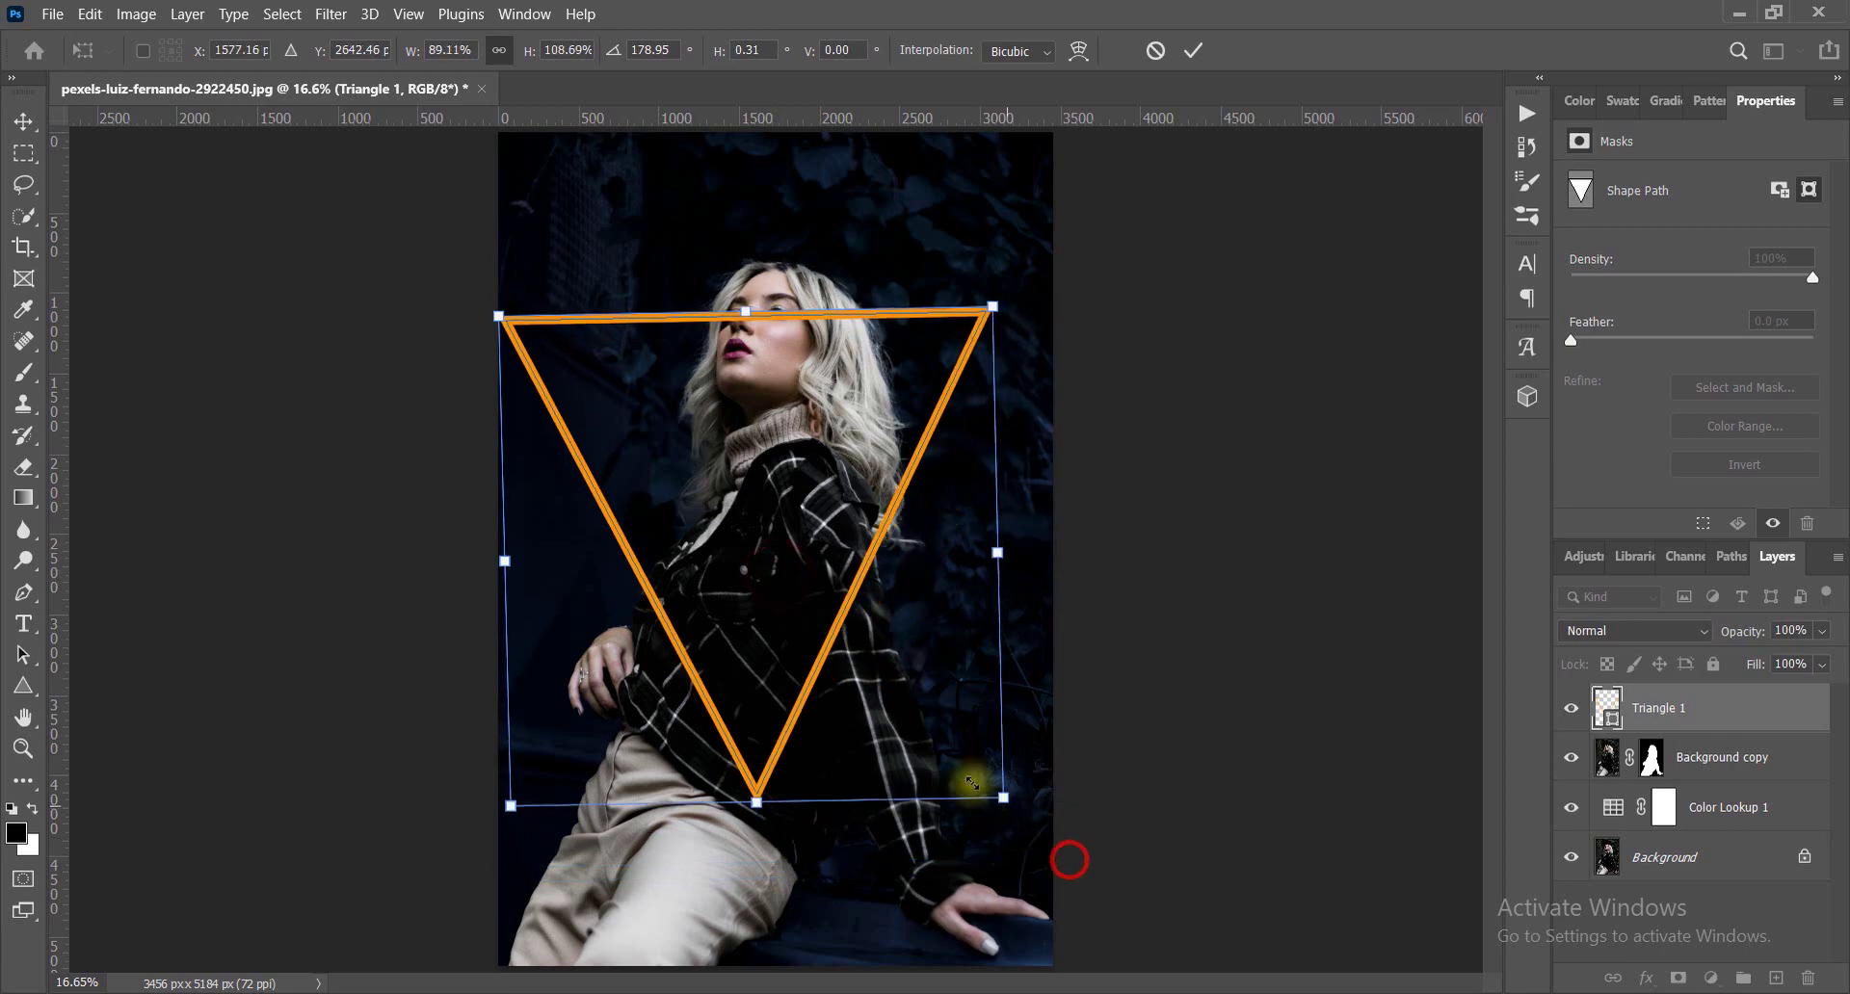
left_click_drag(775, 310, 765, 363)
left_click_drag(784, 796, 788, 788)
left_click_drag(767, 363, 767, 380)
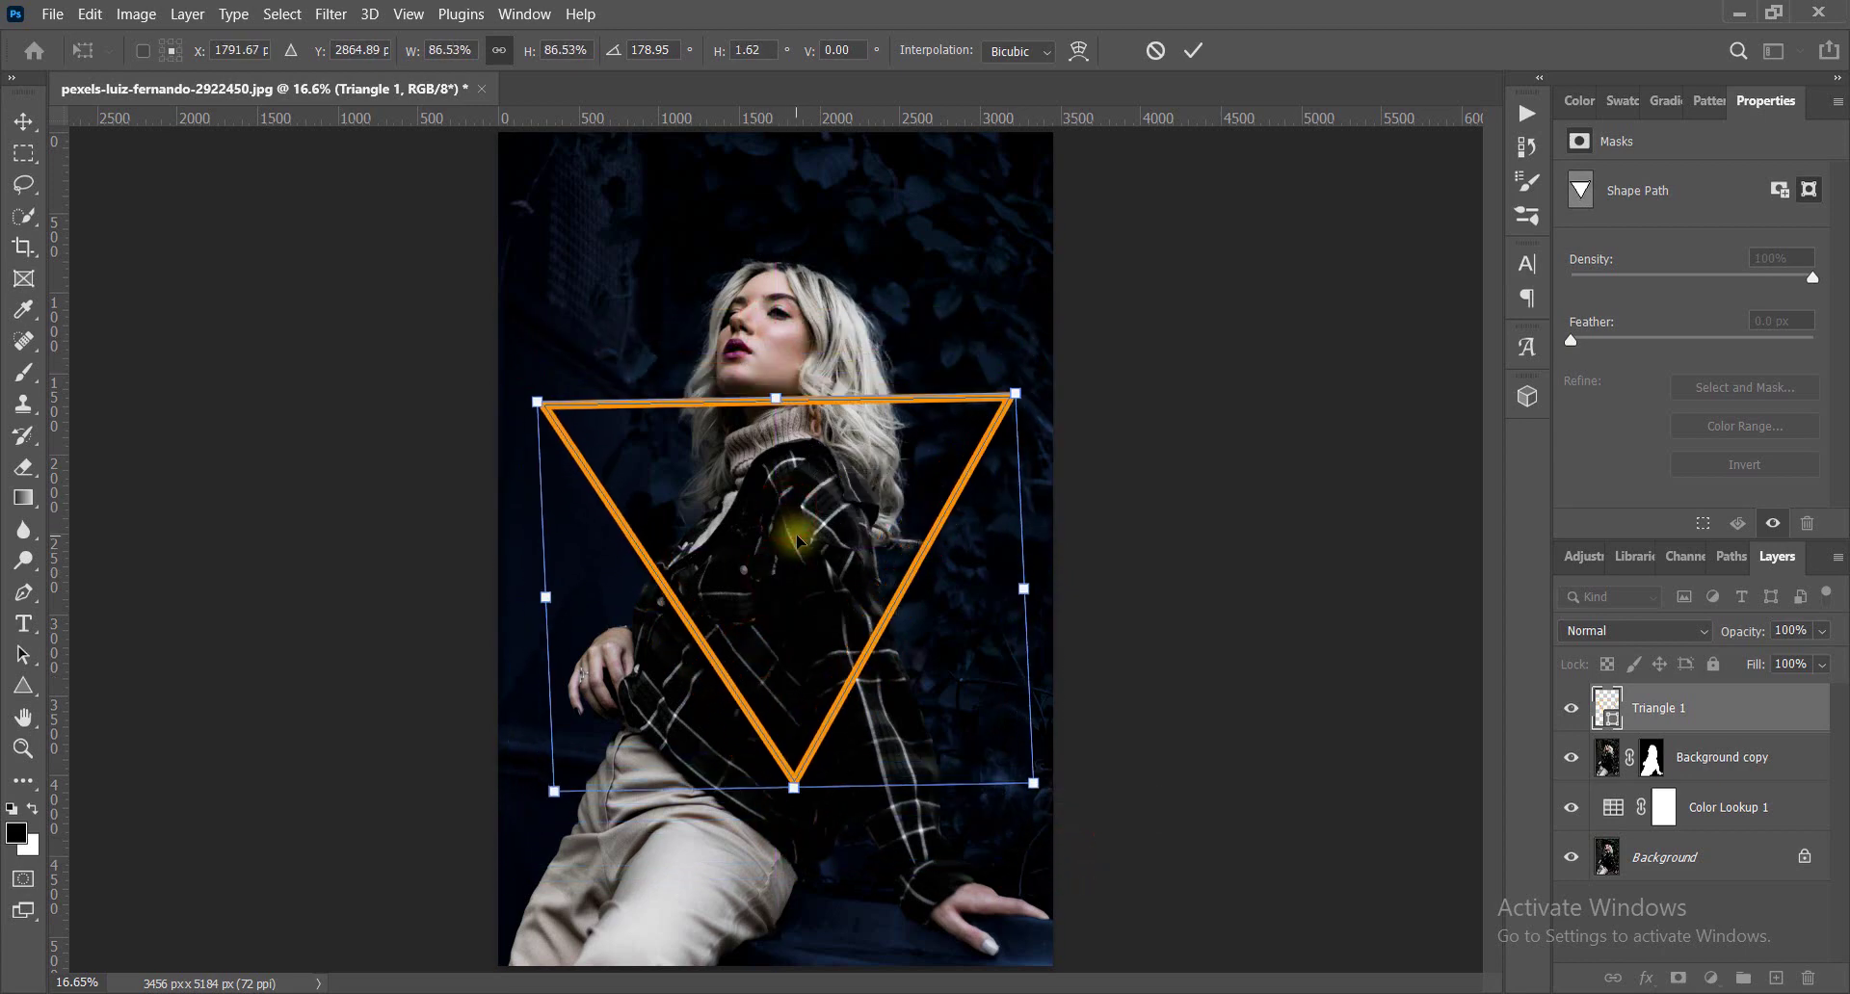
mouse_move(755, 536)
left_mouse_down()
mouse_move(799, 626)
mouse_move(797, 607)
left_mouse_up()
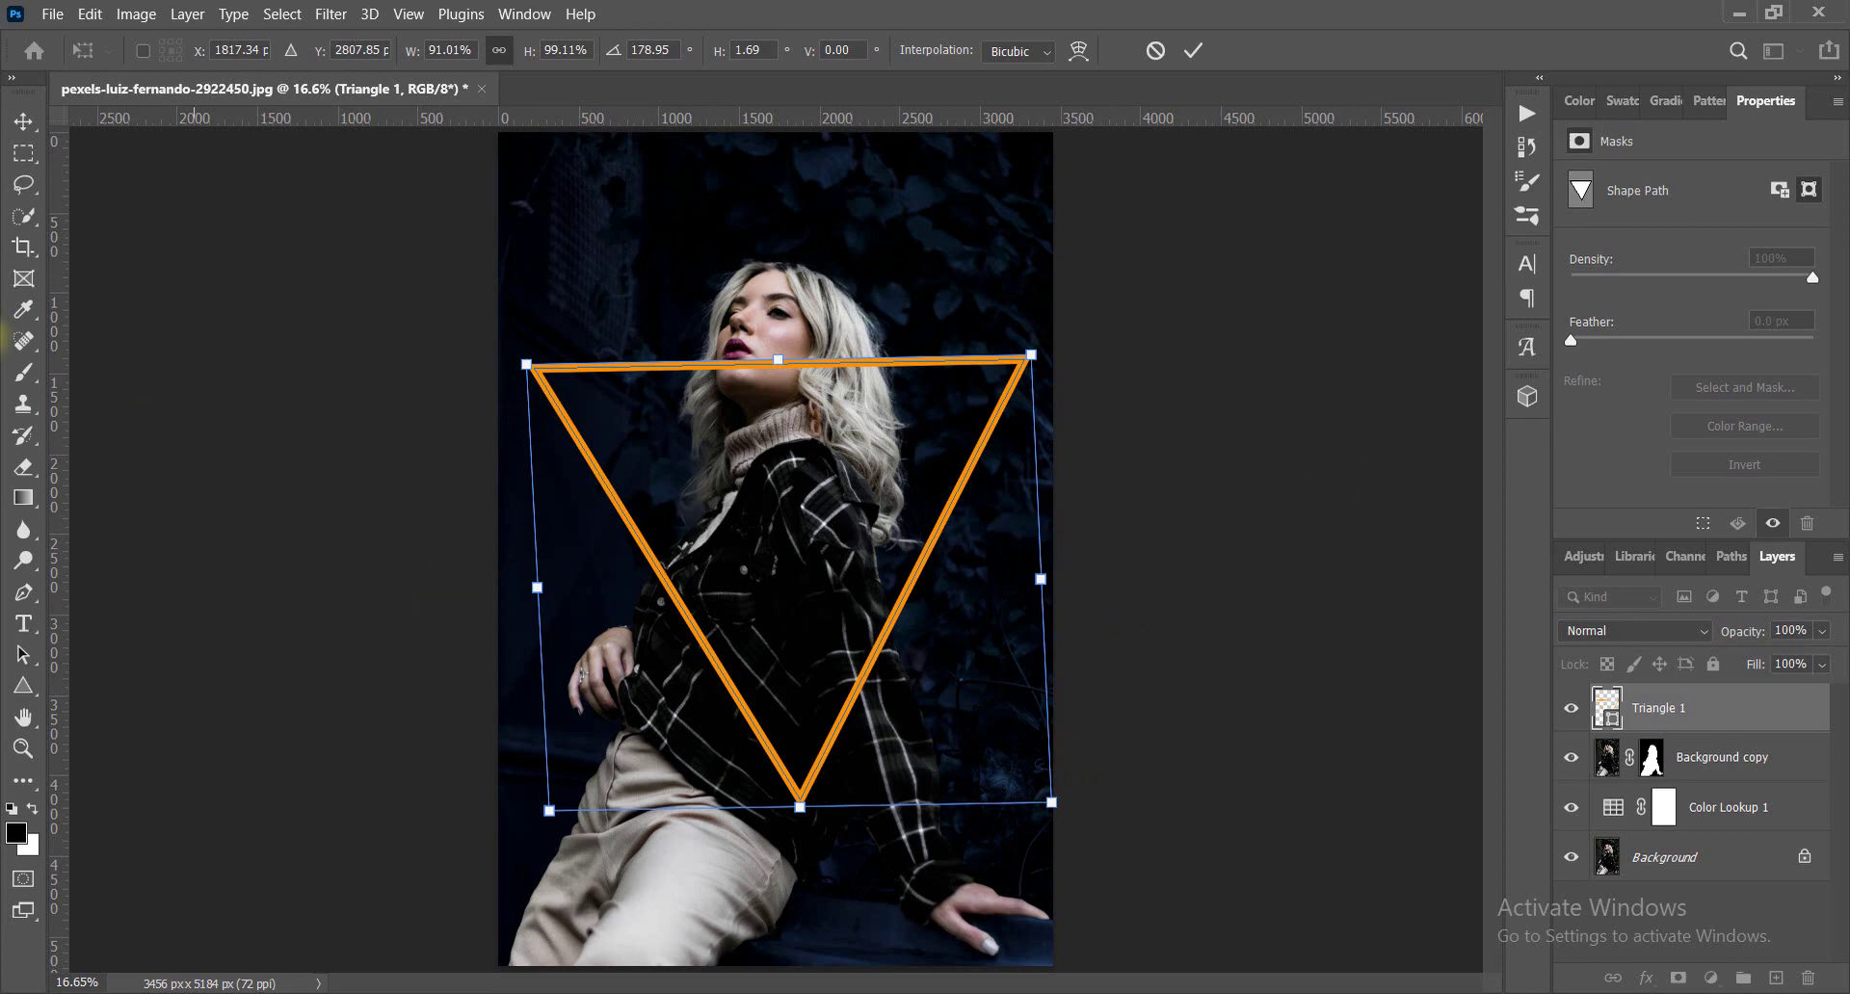
left_click(24, 123)
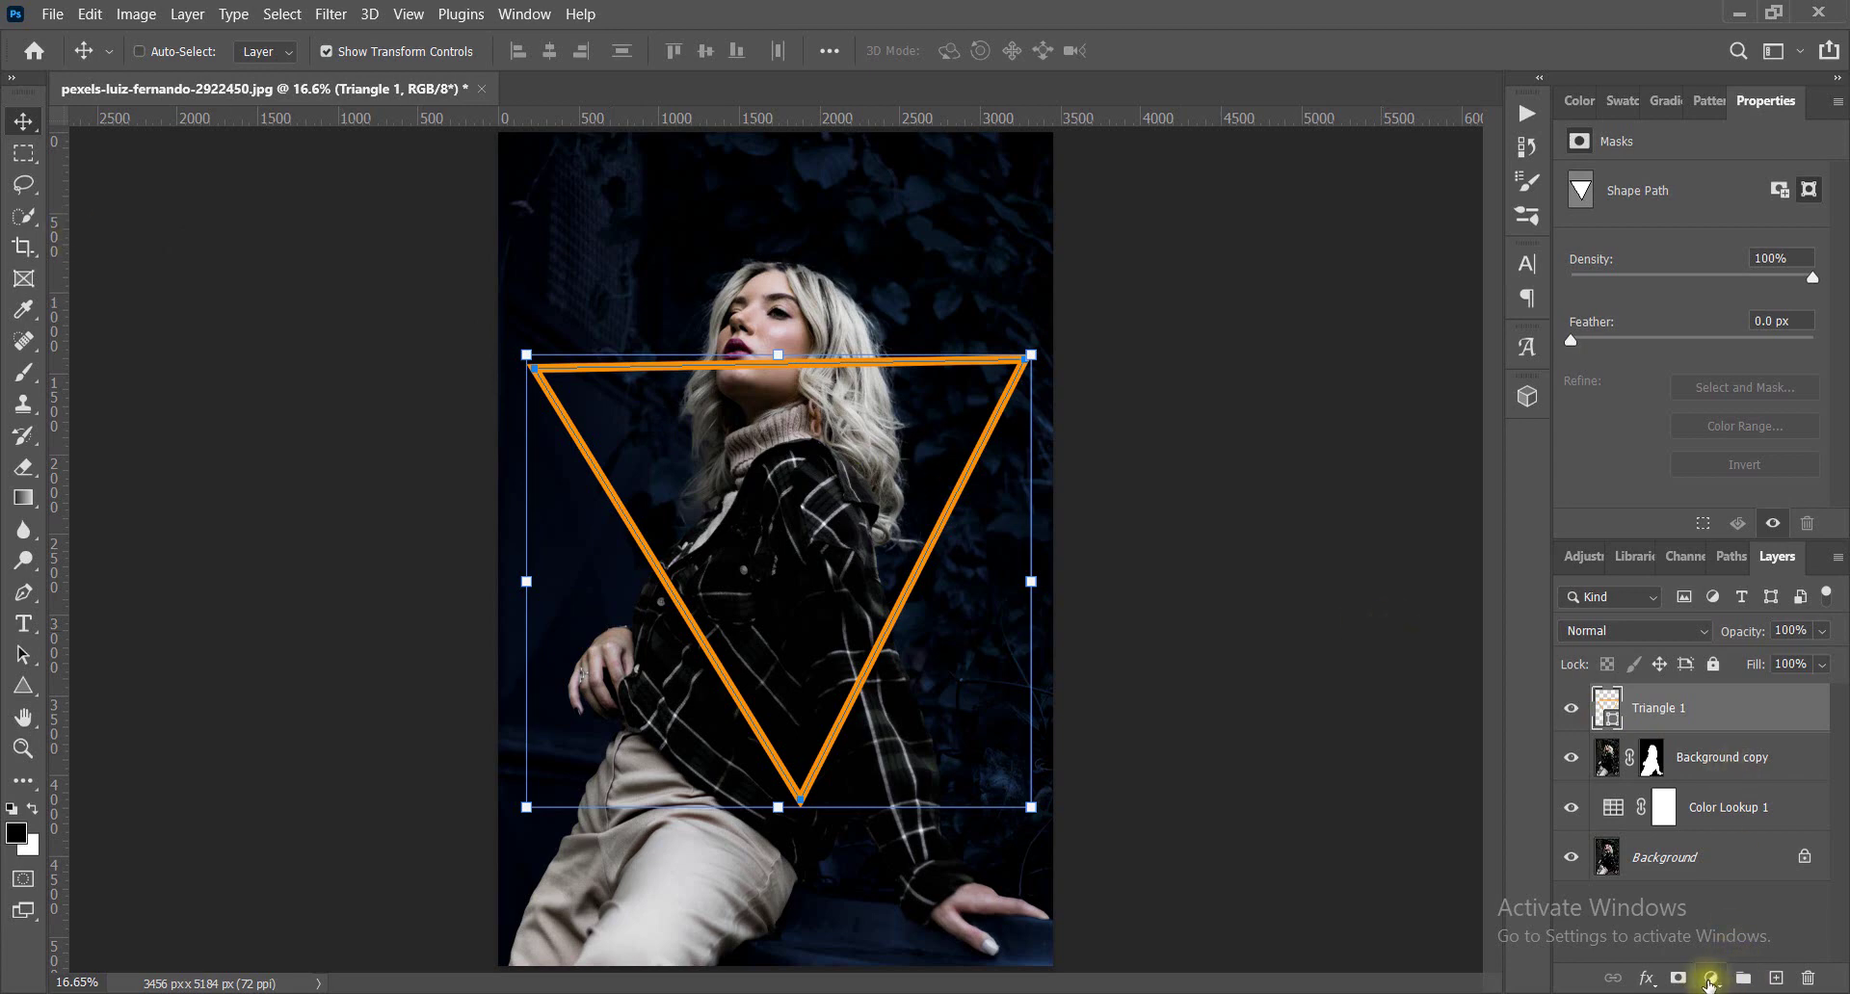
Try an ff9000 orange Inner Glow on the triangle, then switch it off.
left_click(1647, 979)
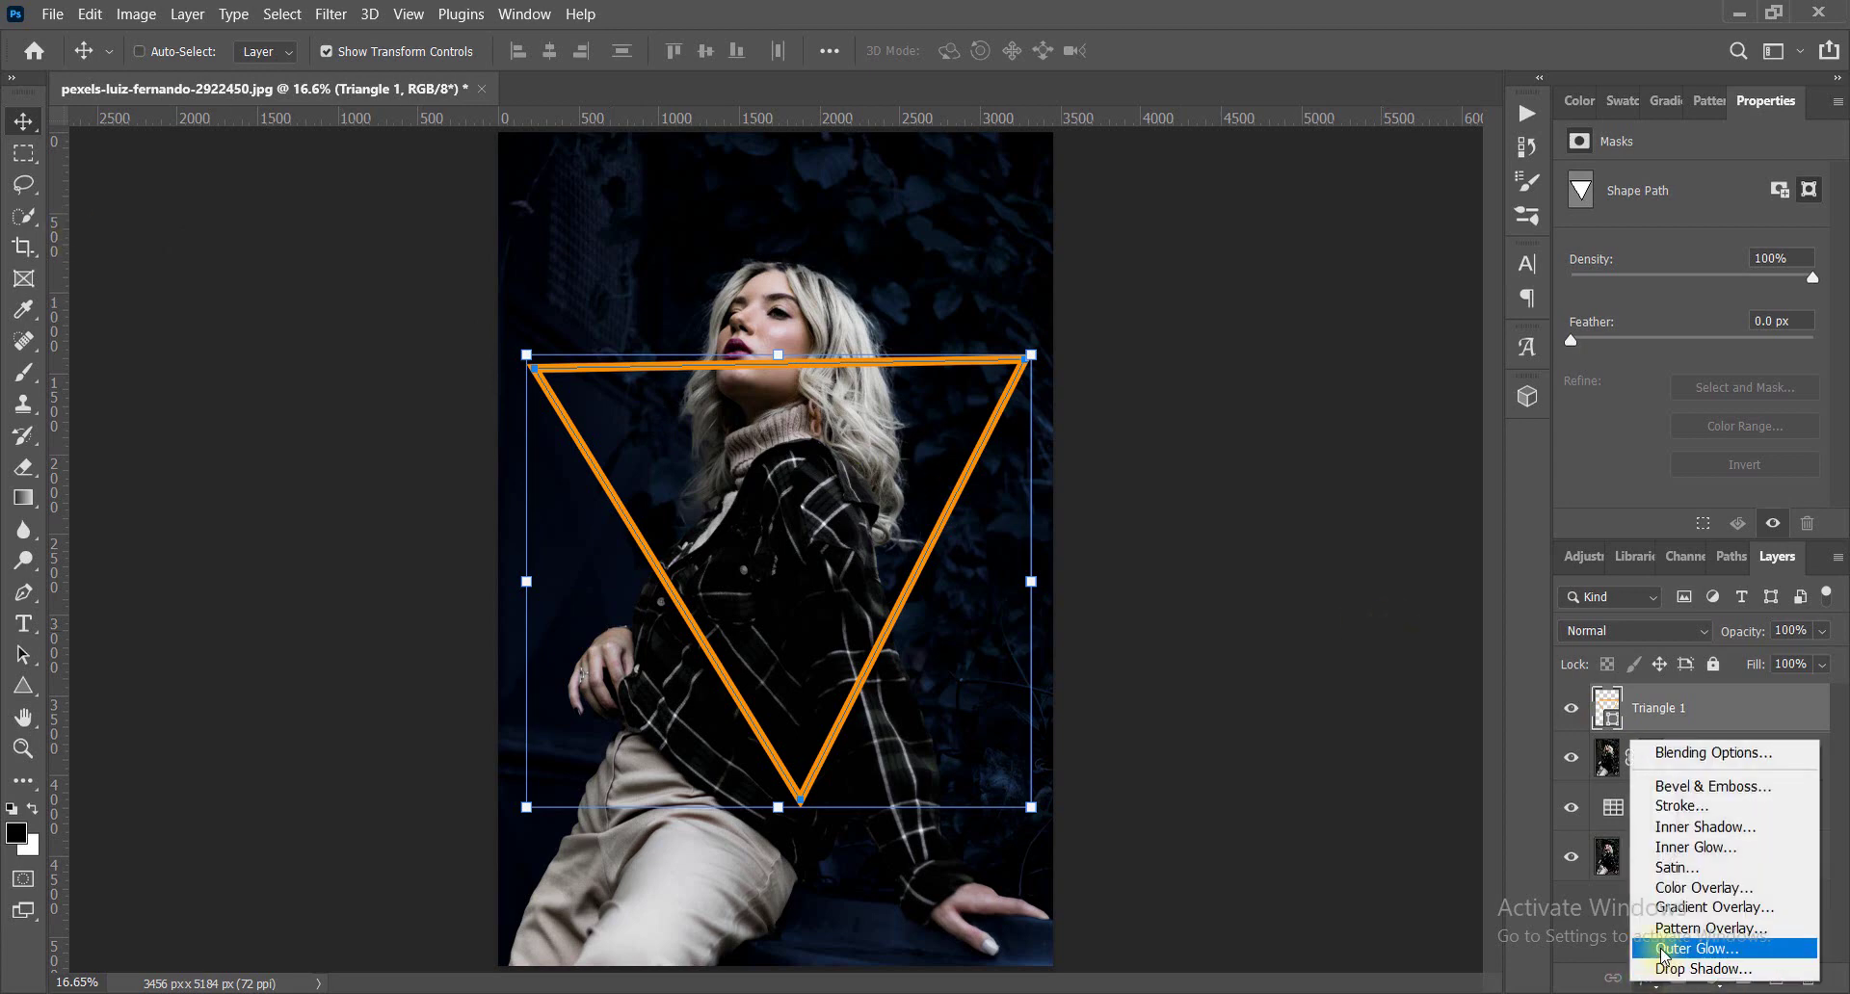
left_click(1681, 846)
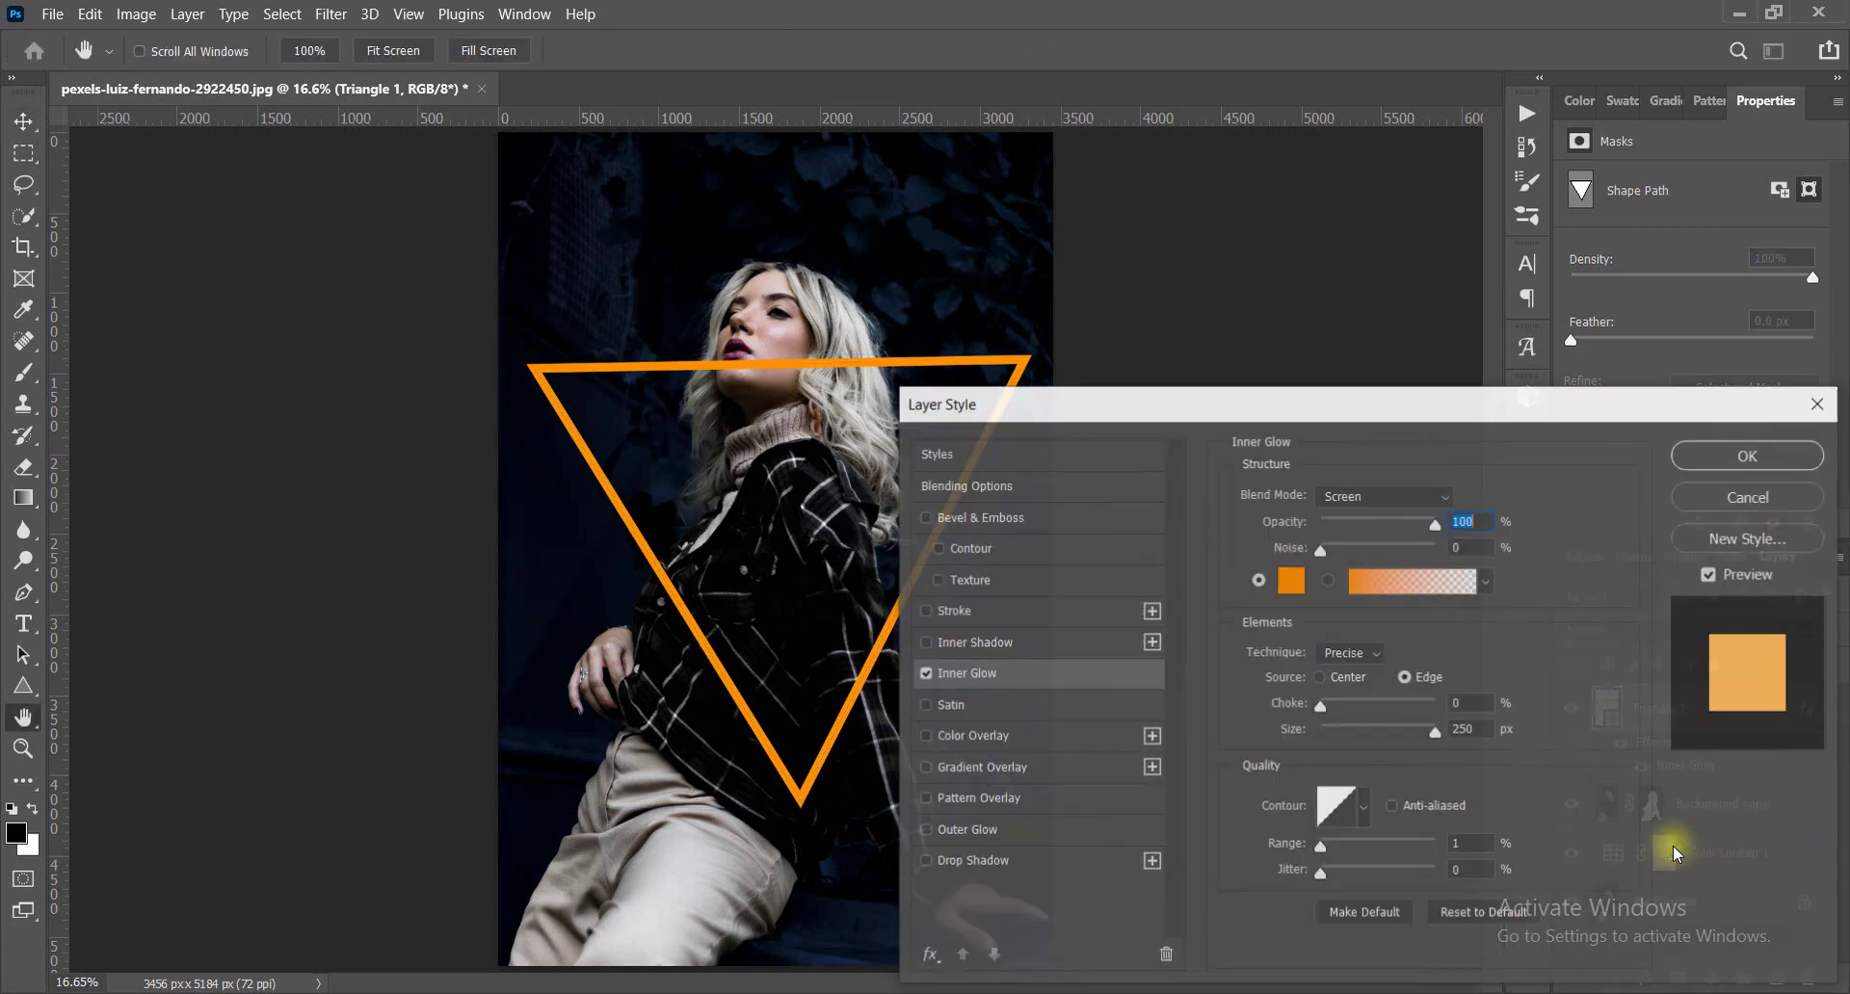
left_click(1282, 579)
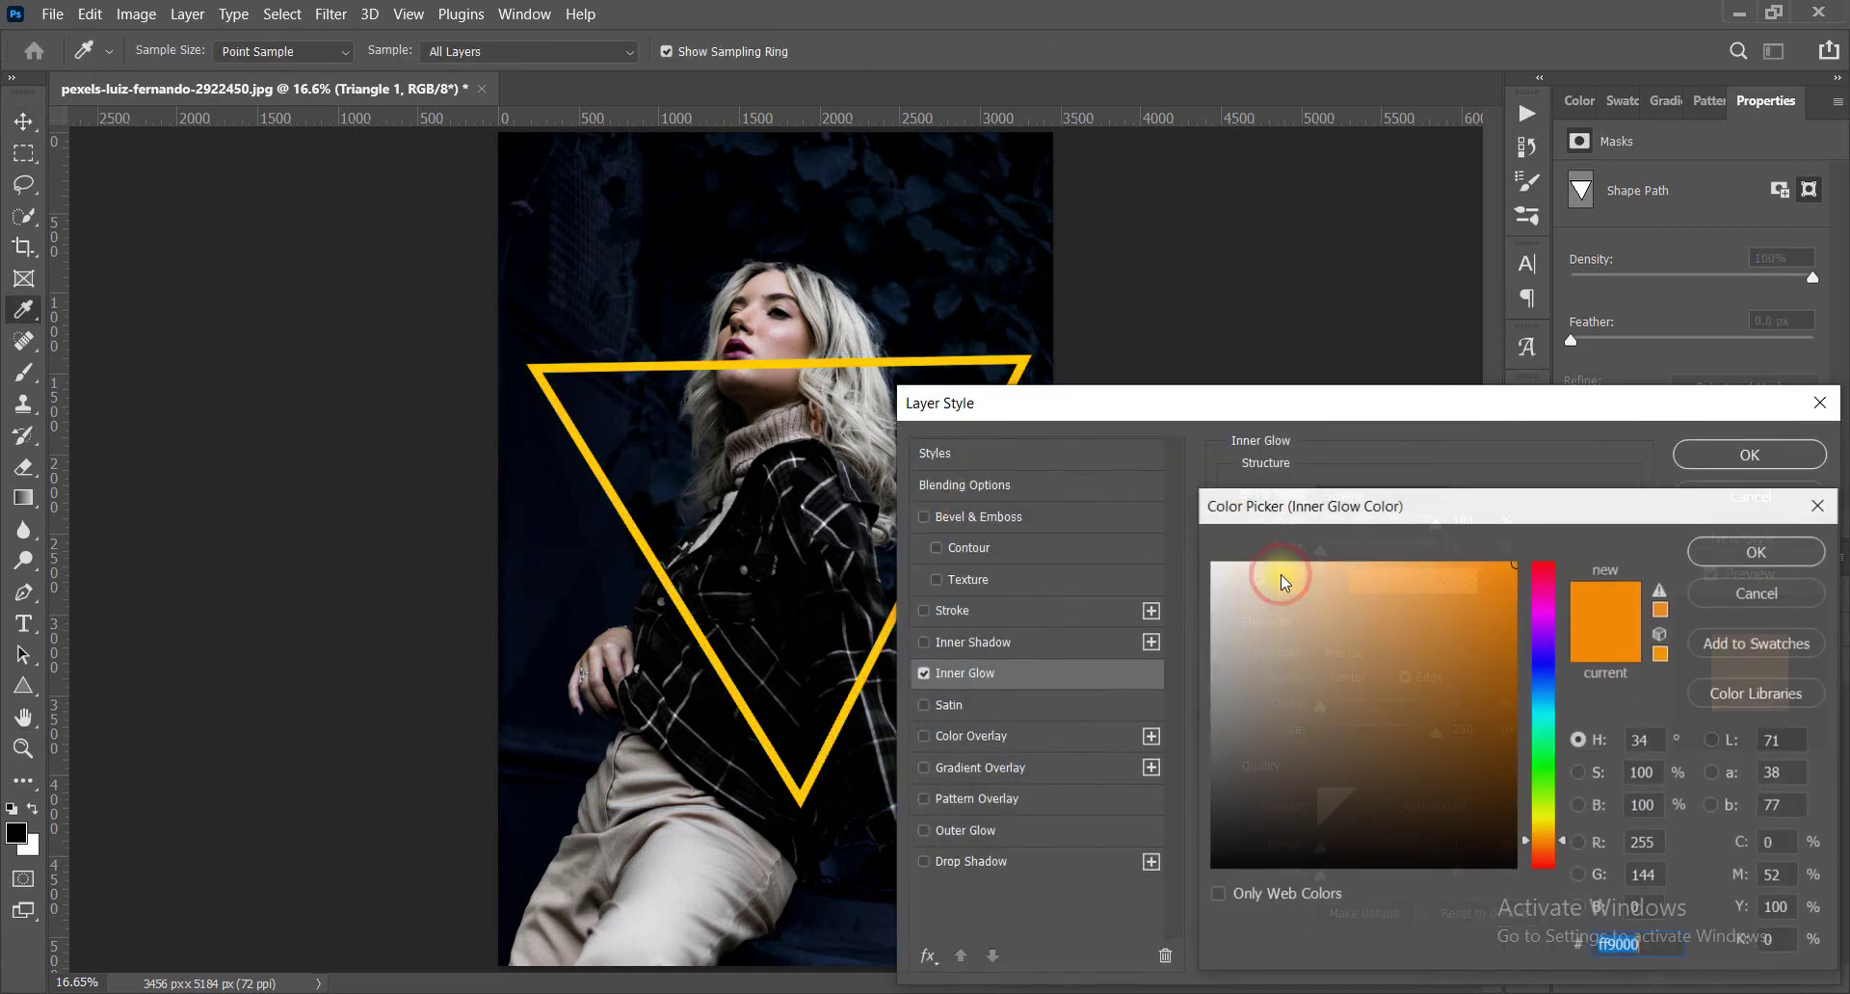
left_click(1514, 566)
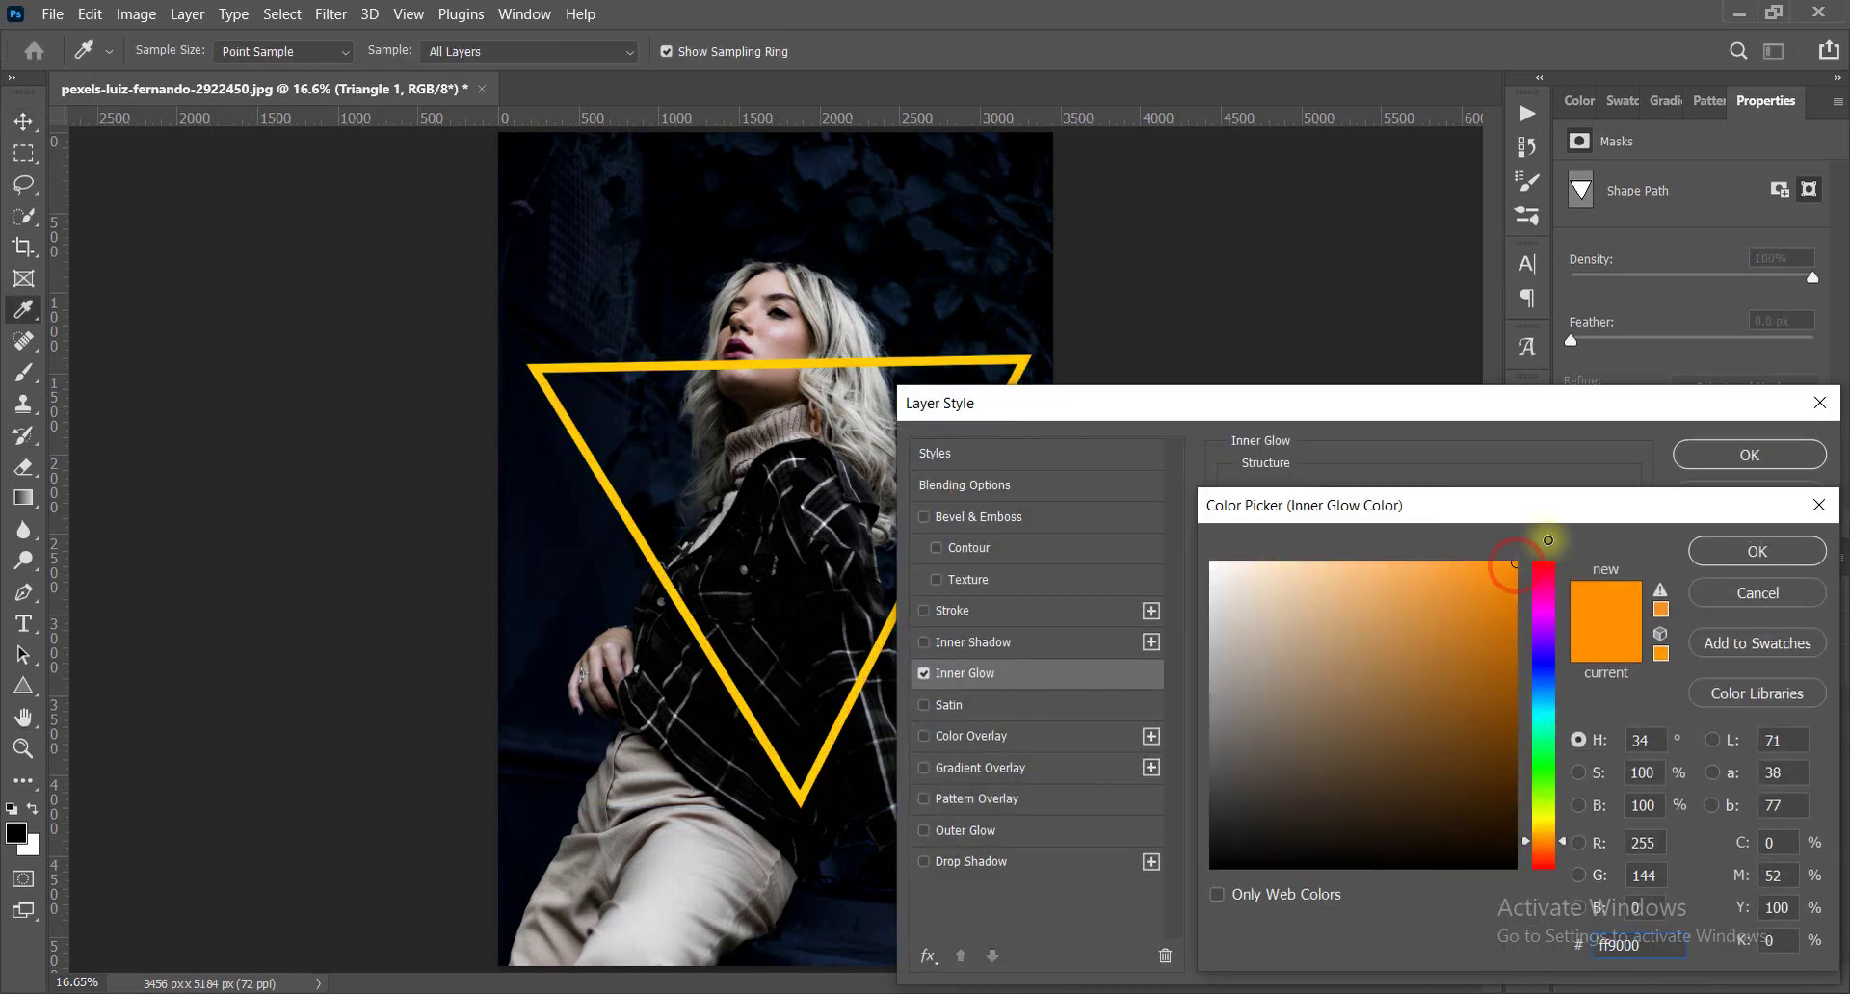
left_click(1718, 549)
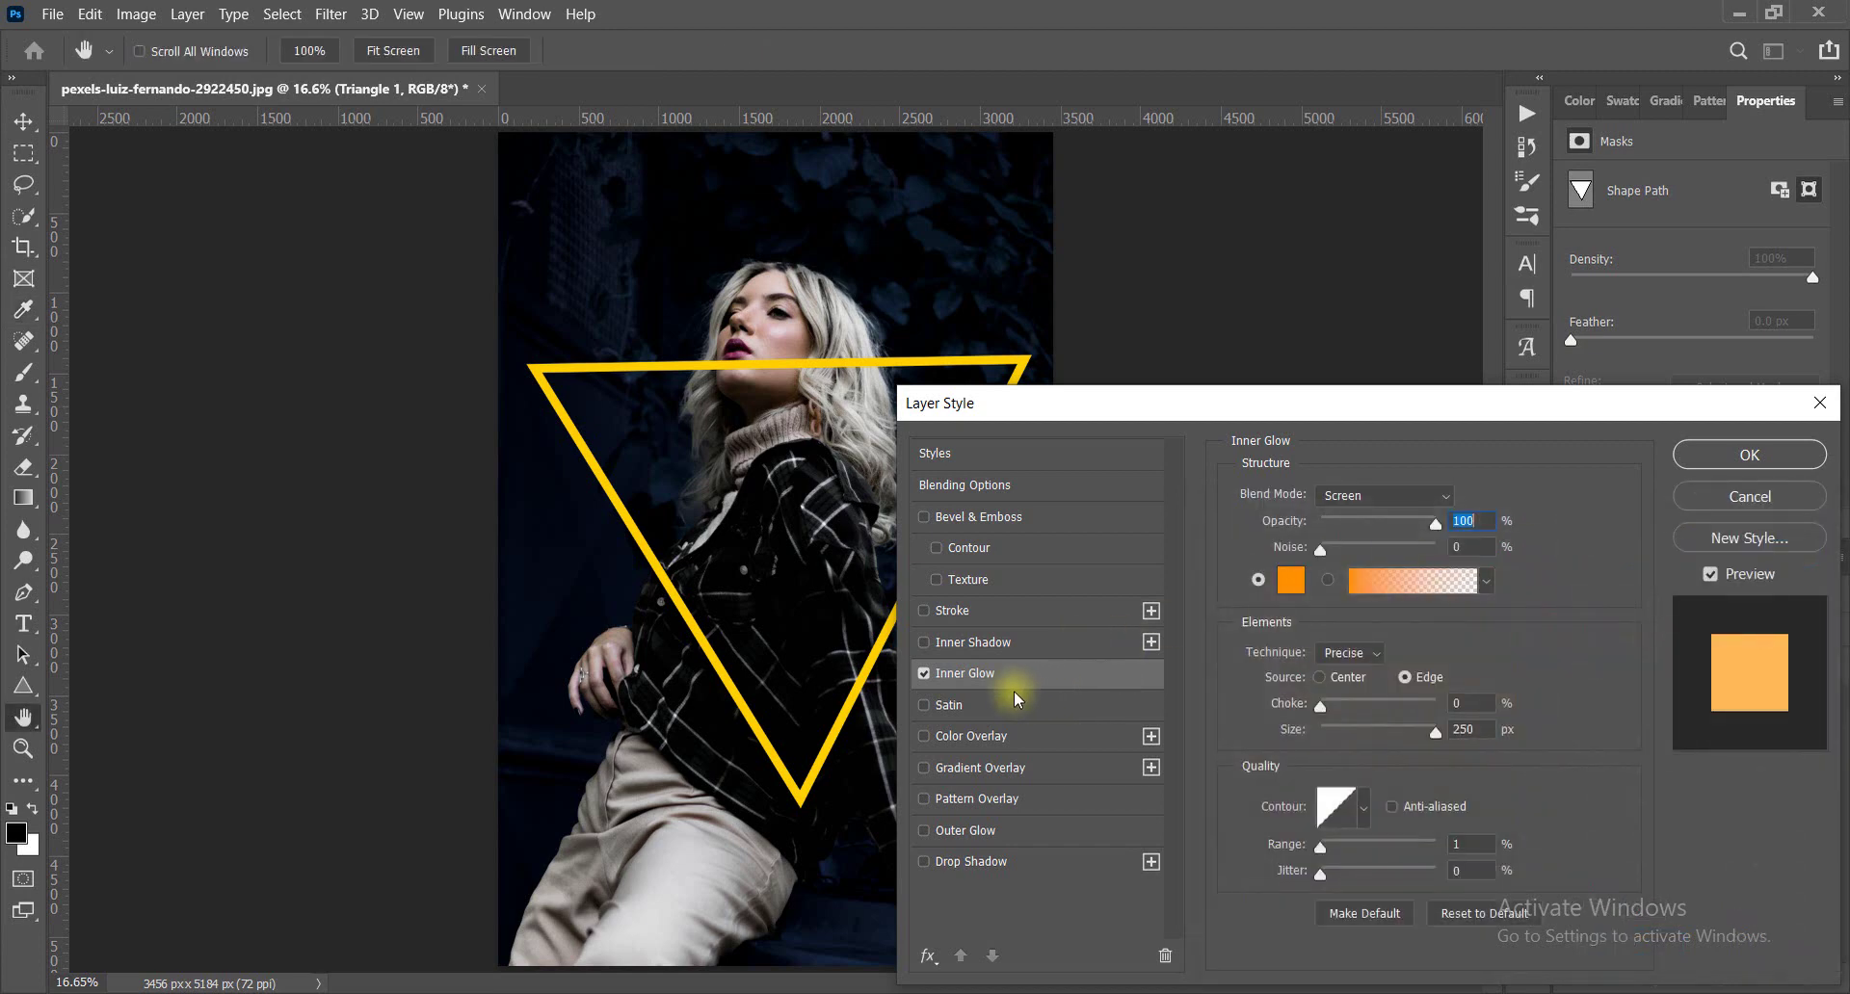
left_click(922, 674)
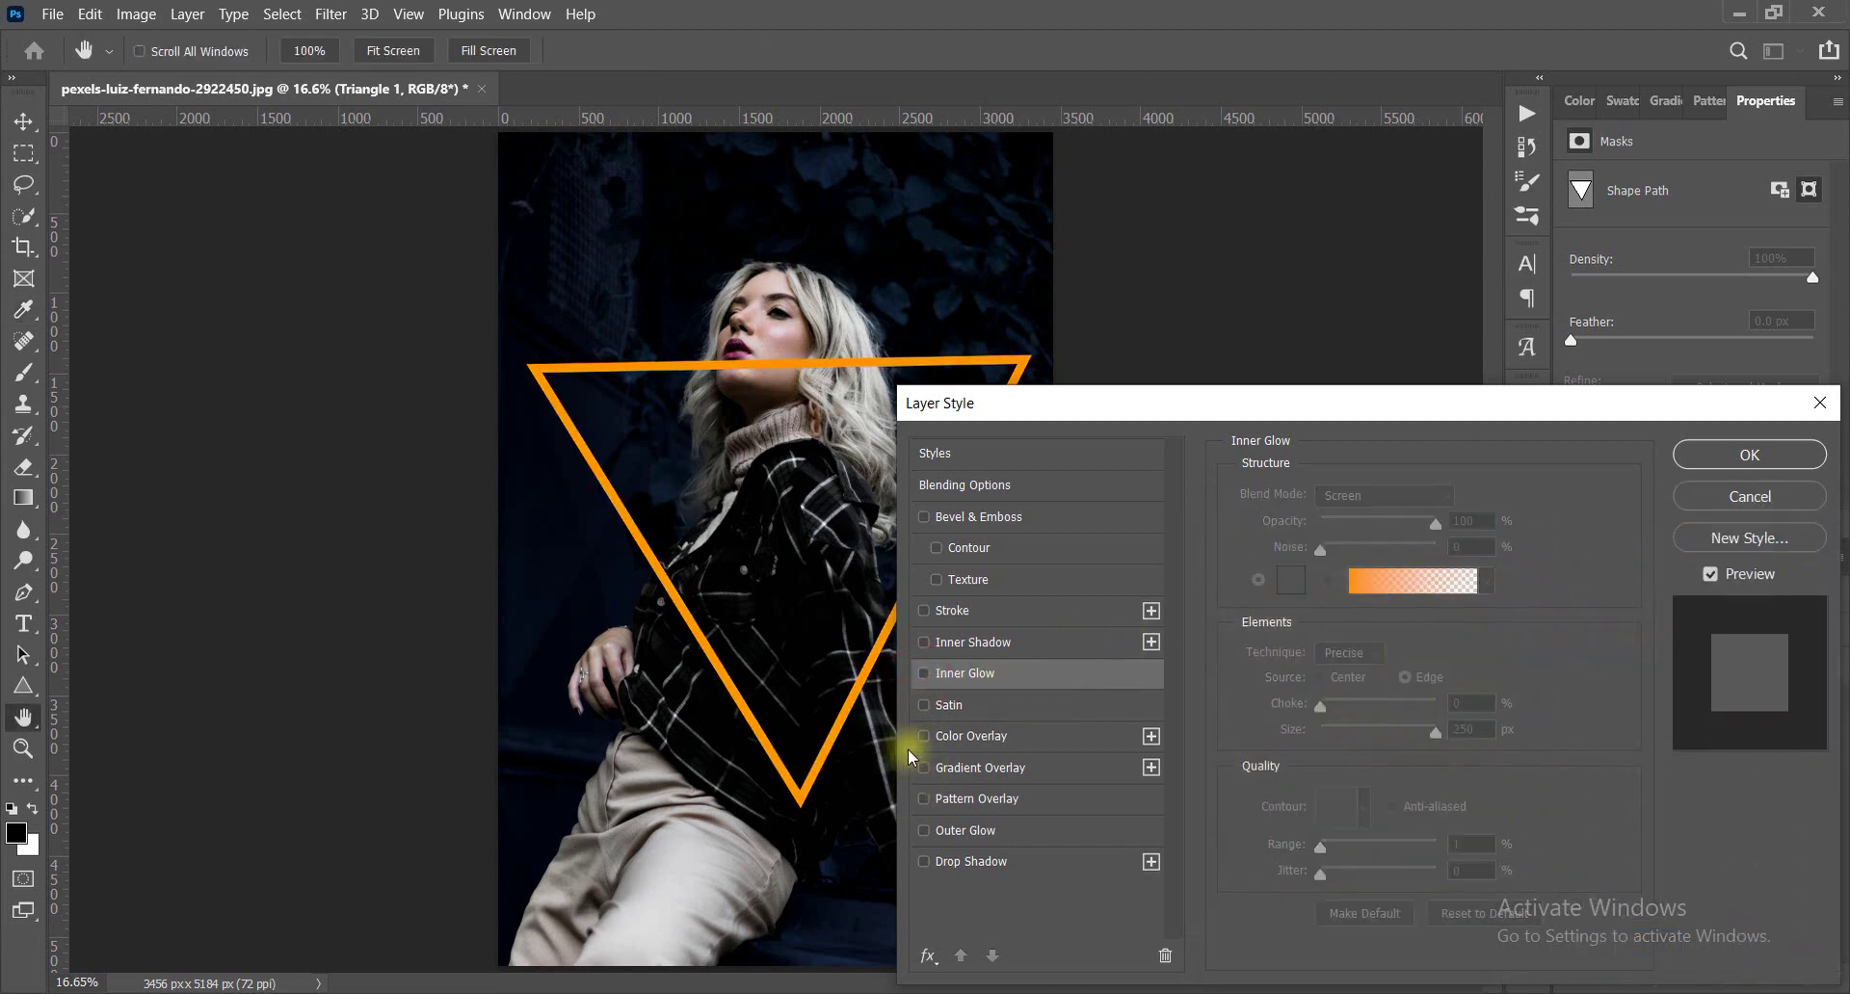
Enable Outer Glow on the triangle with colour ff9000.
left_click(923, 830)
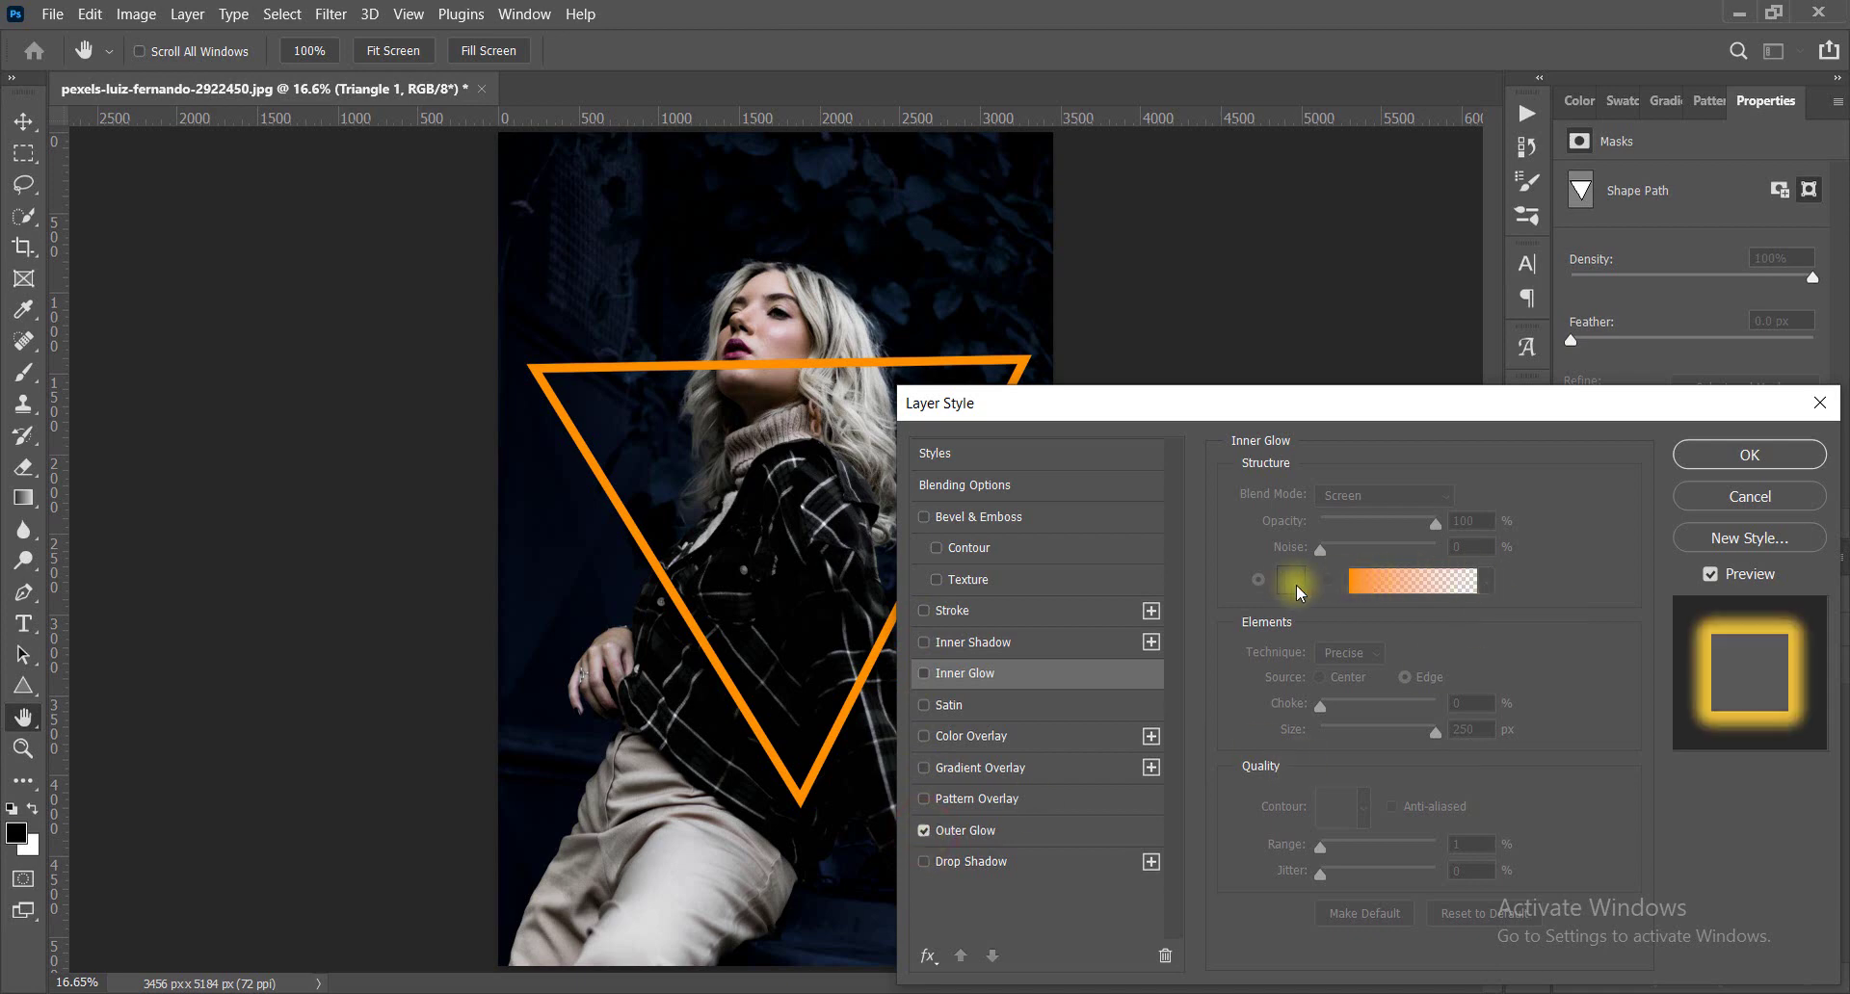
left_click(1082, 830)
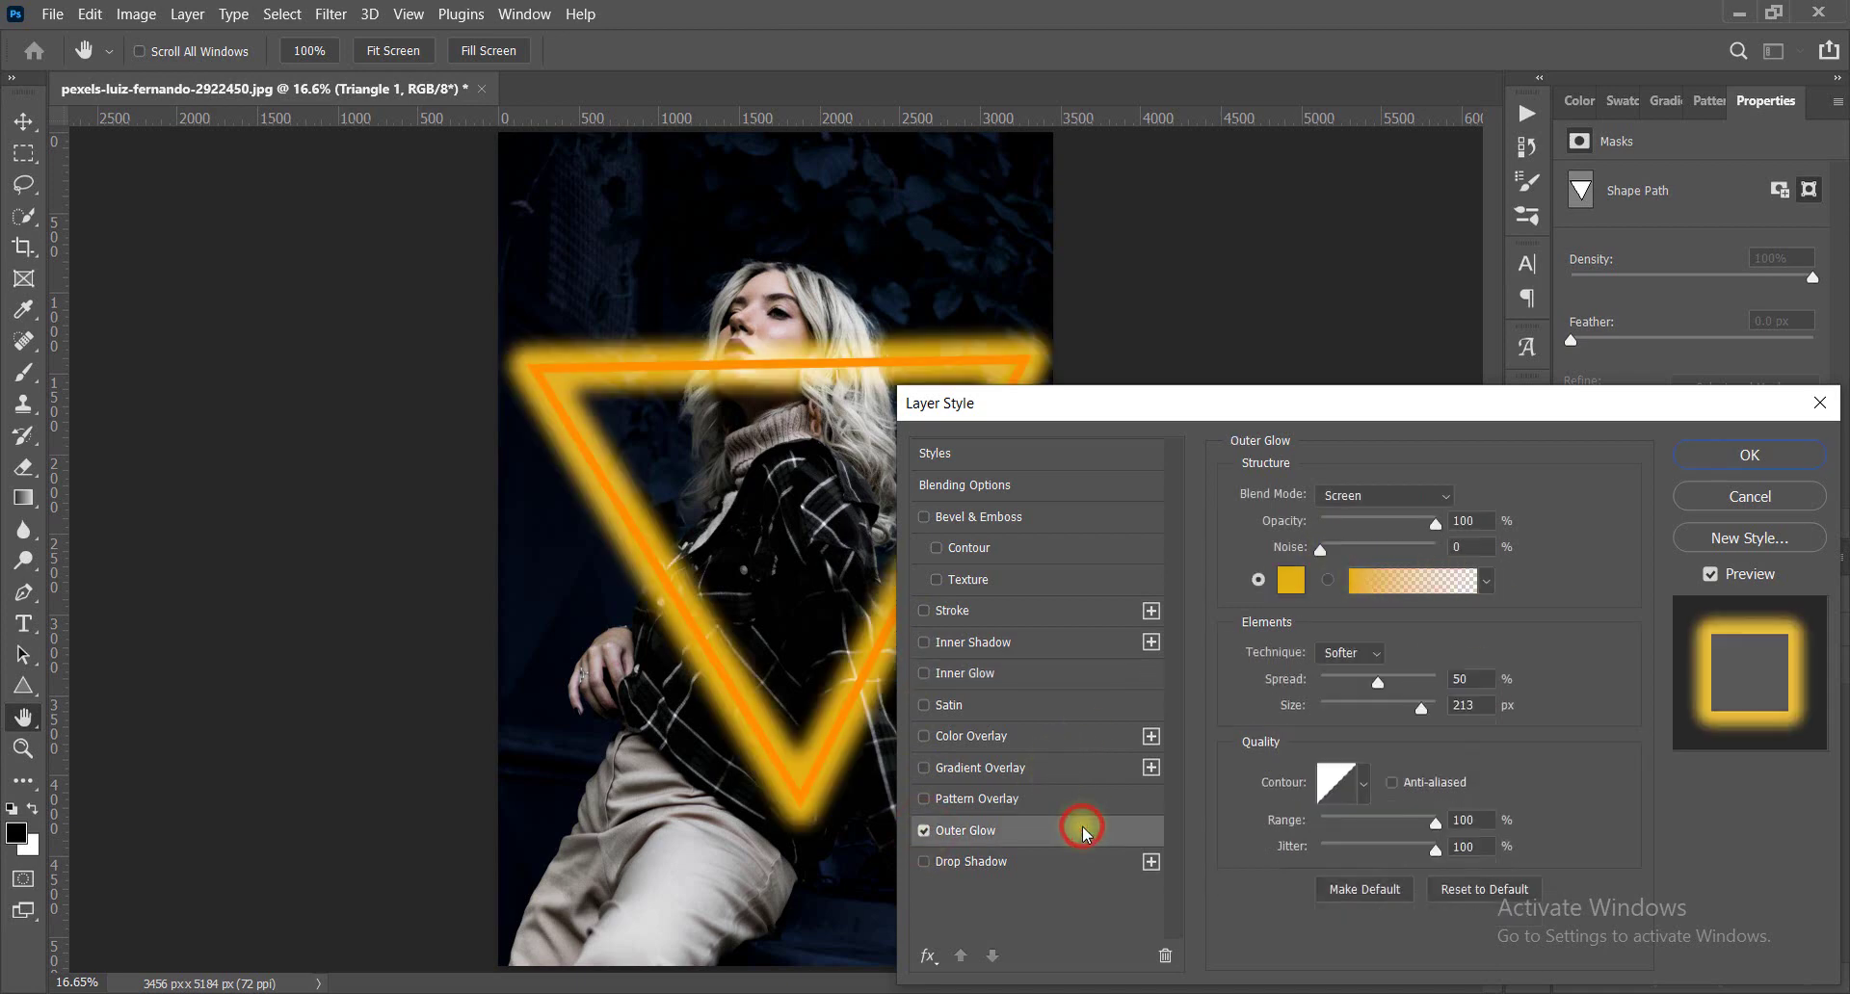
left_click(1292, 582)
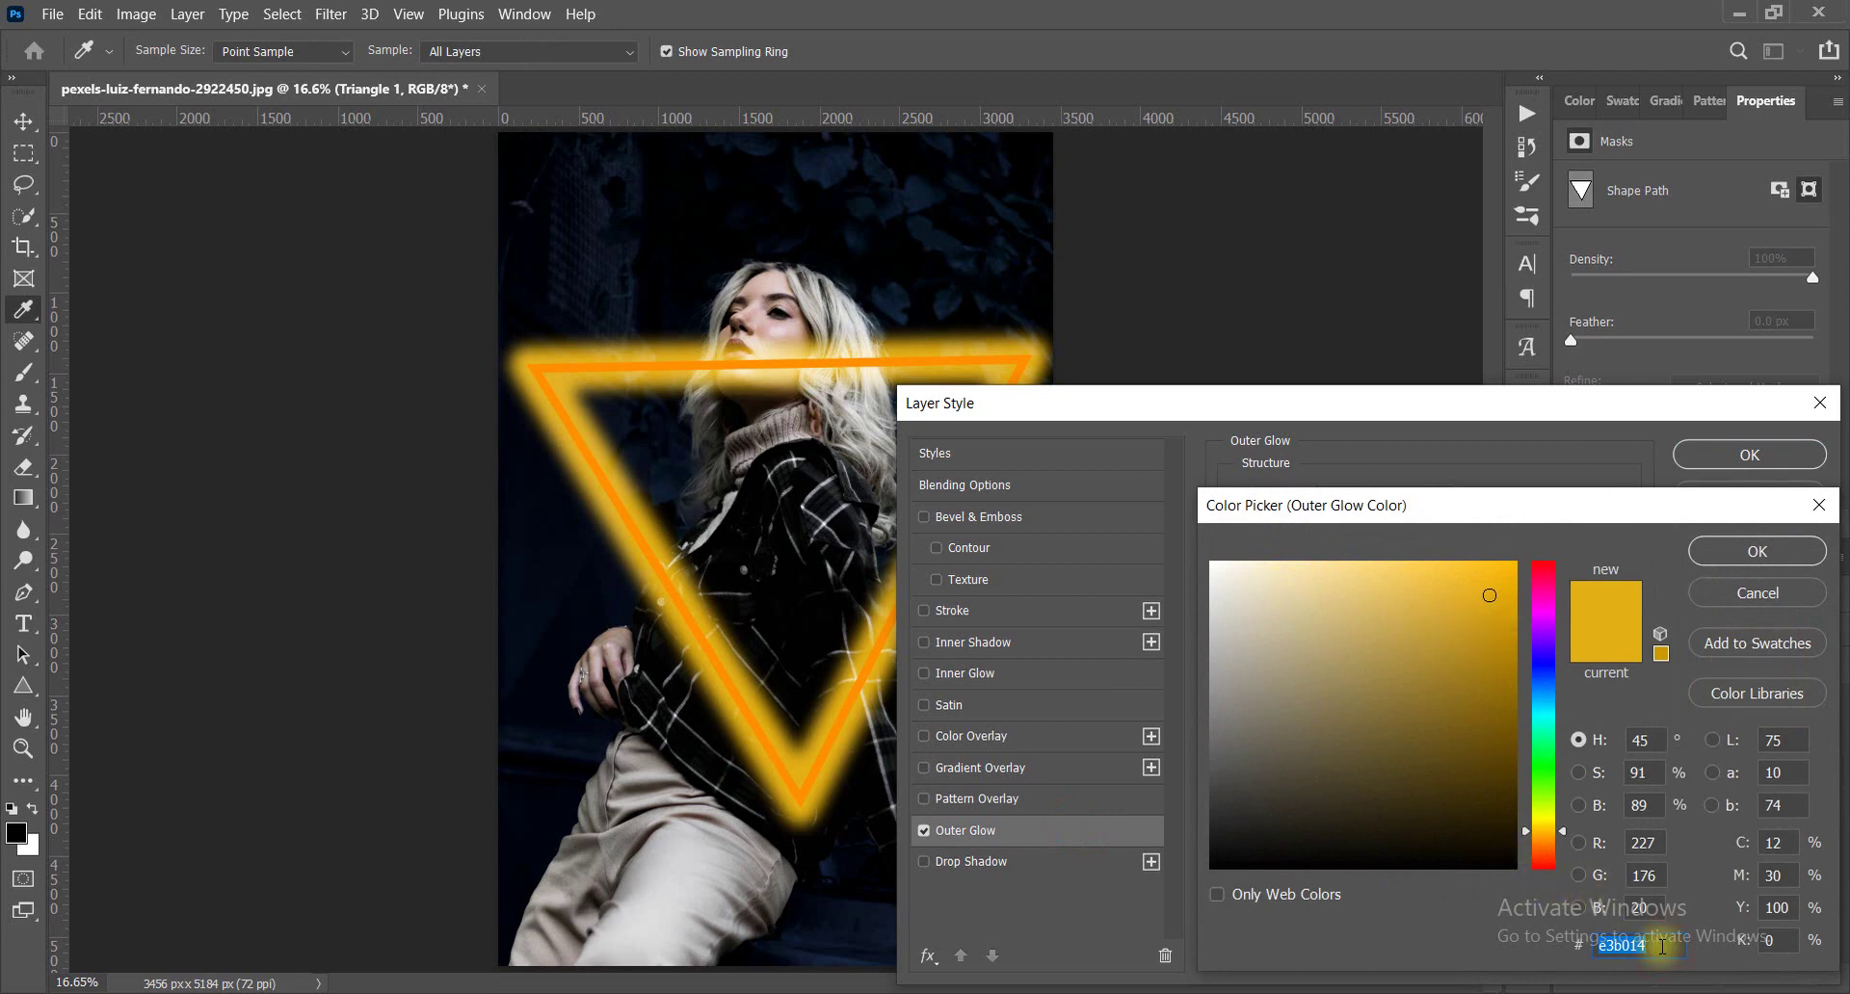
type("ff9000")
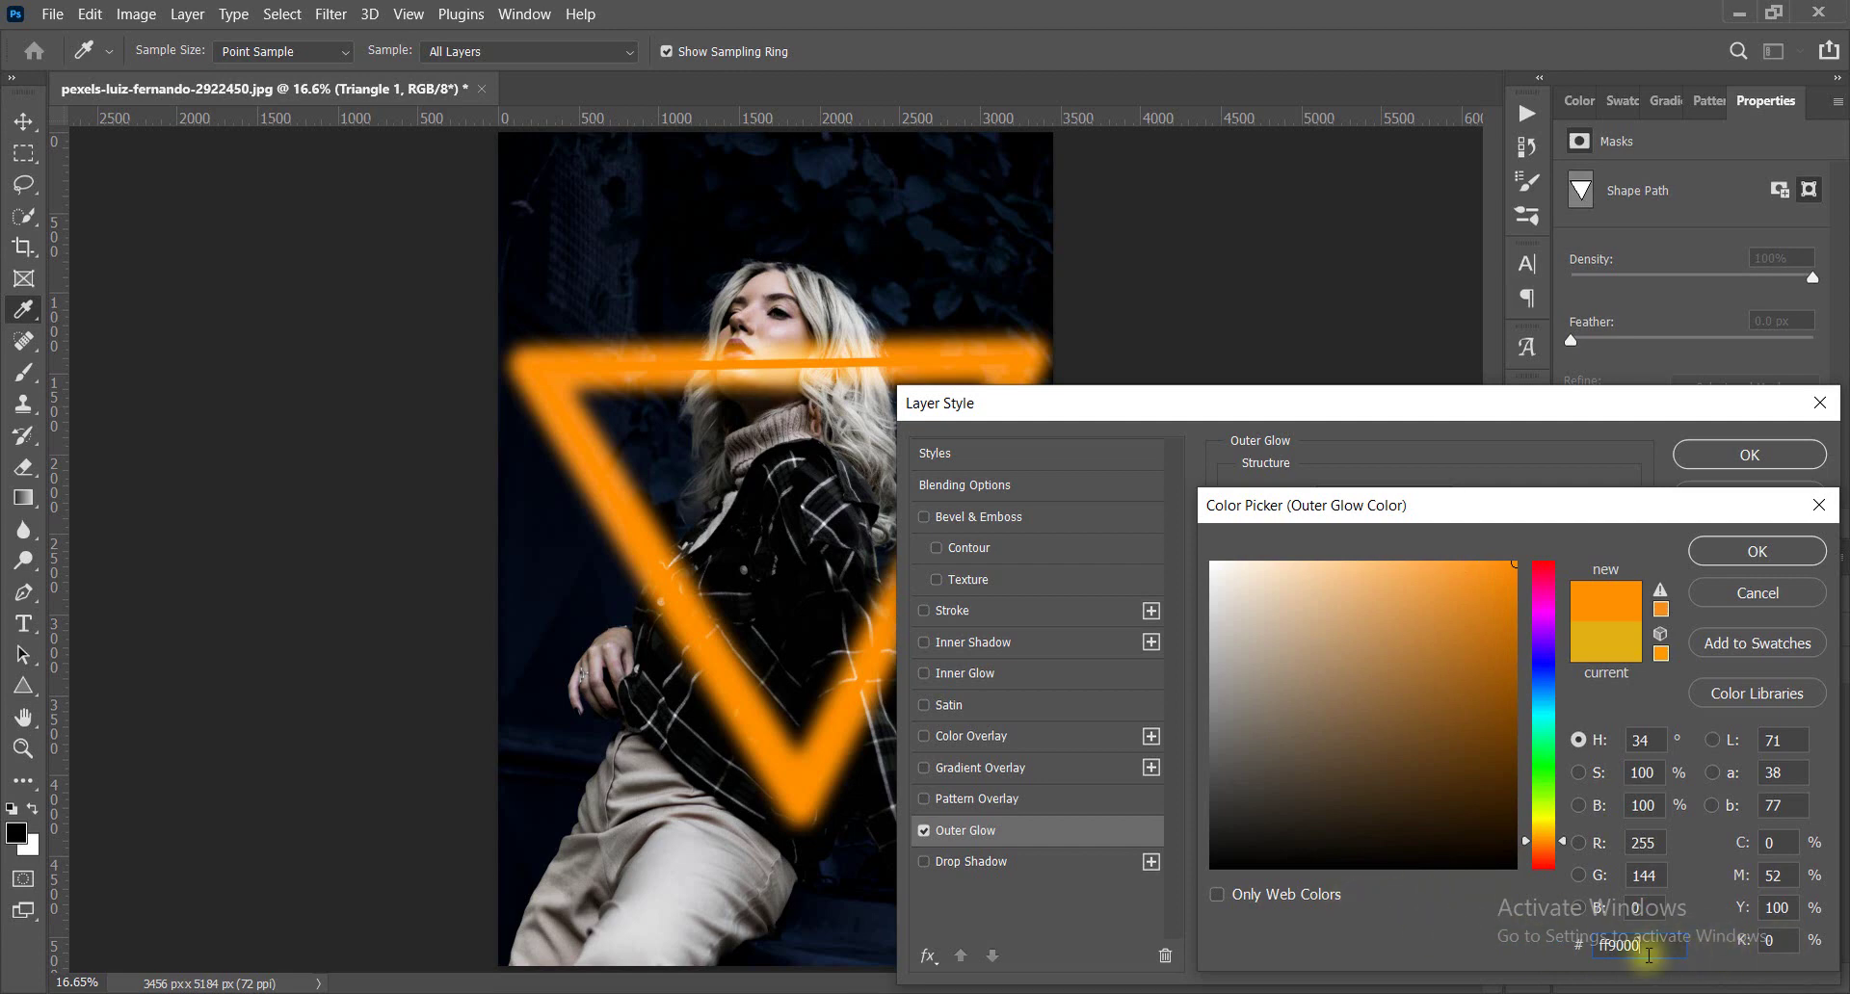
left_click(1760, 547)
Set the outer glow to 25% spread and 191 px size, keeping the Softer technique.
left_click(1403, 679)
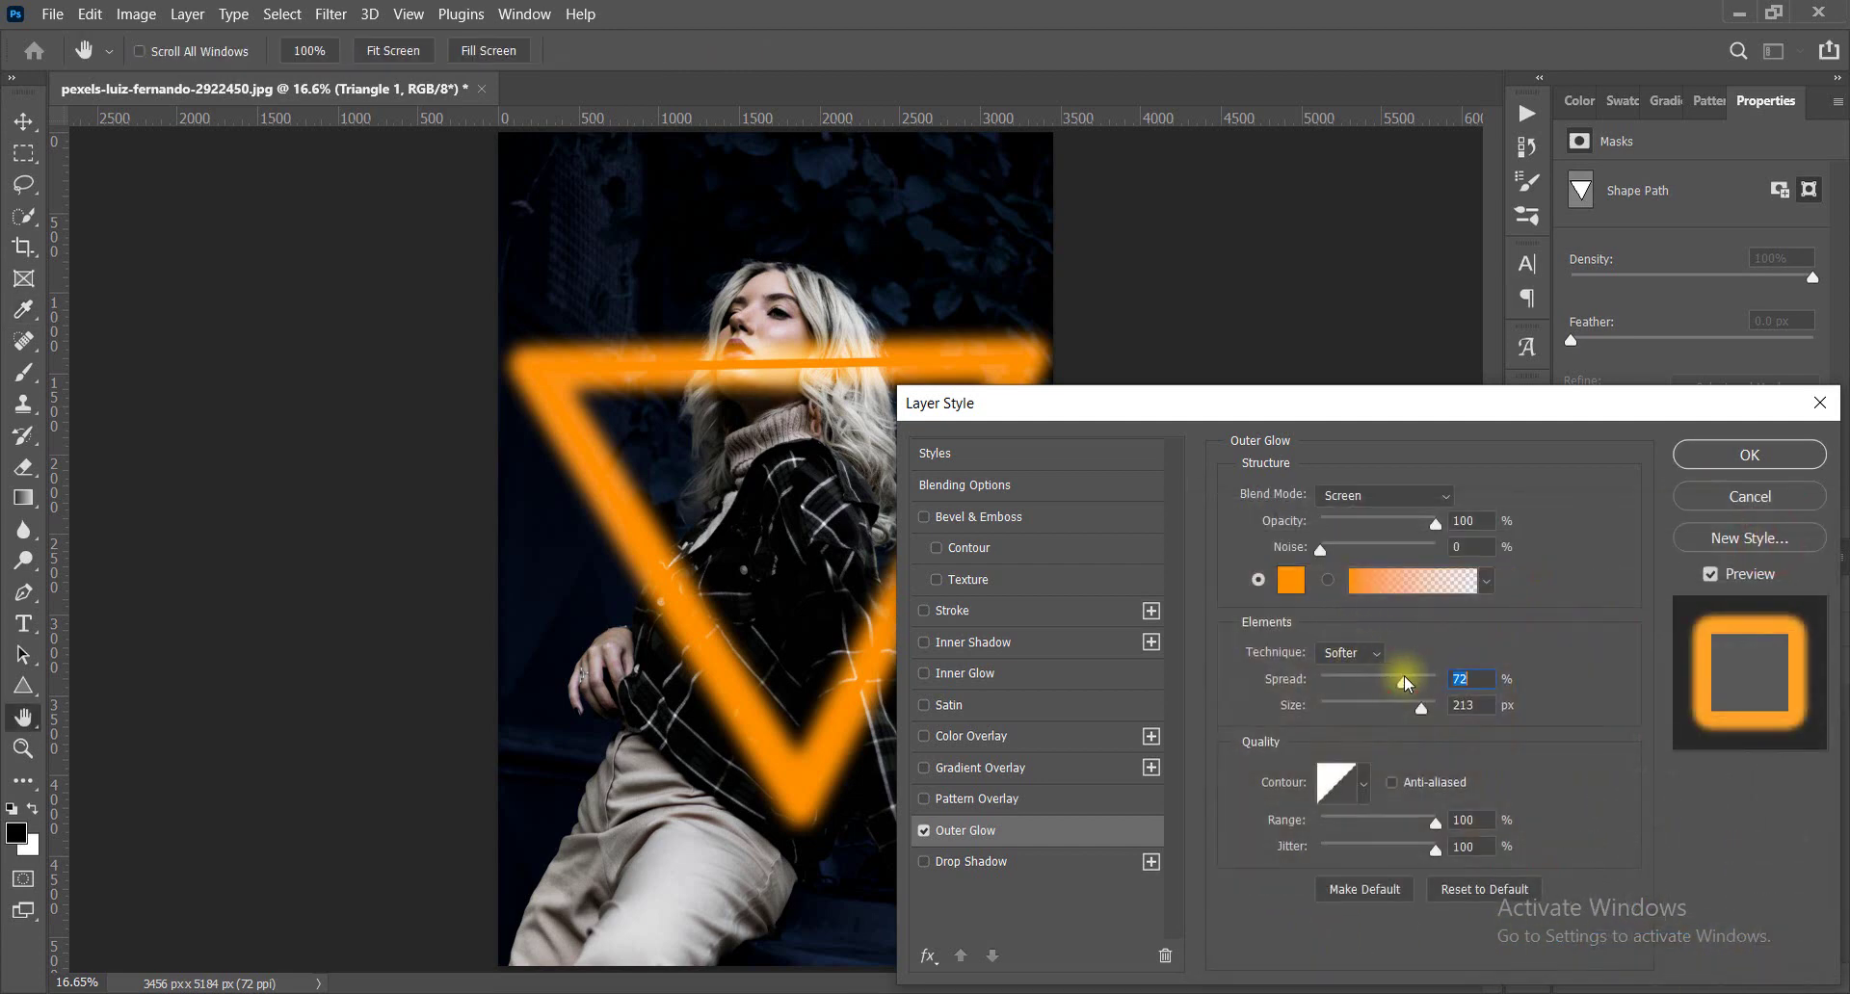
left_click(1391, 680)
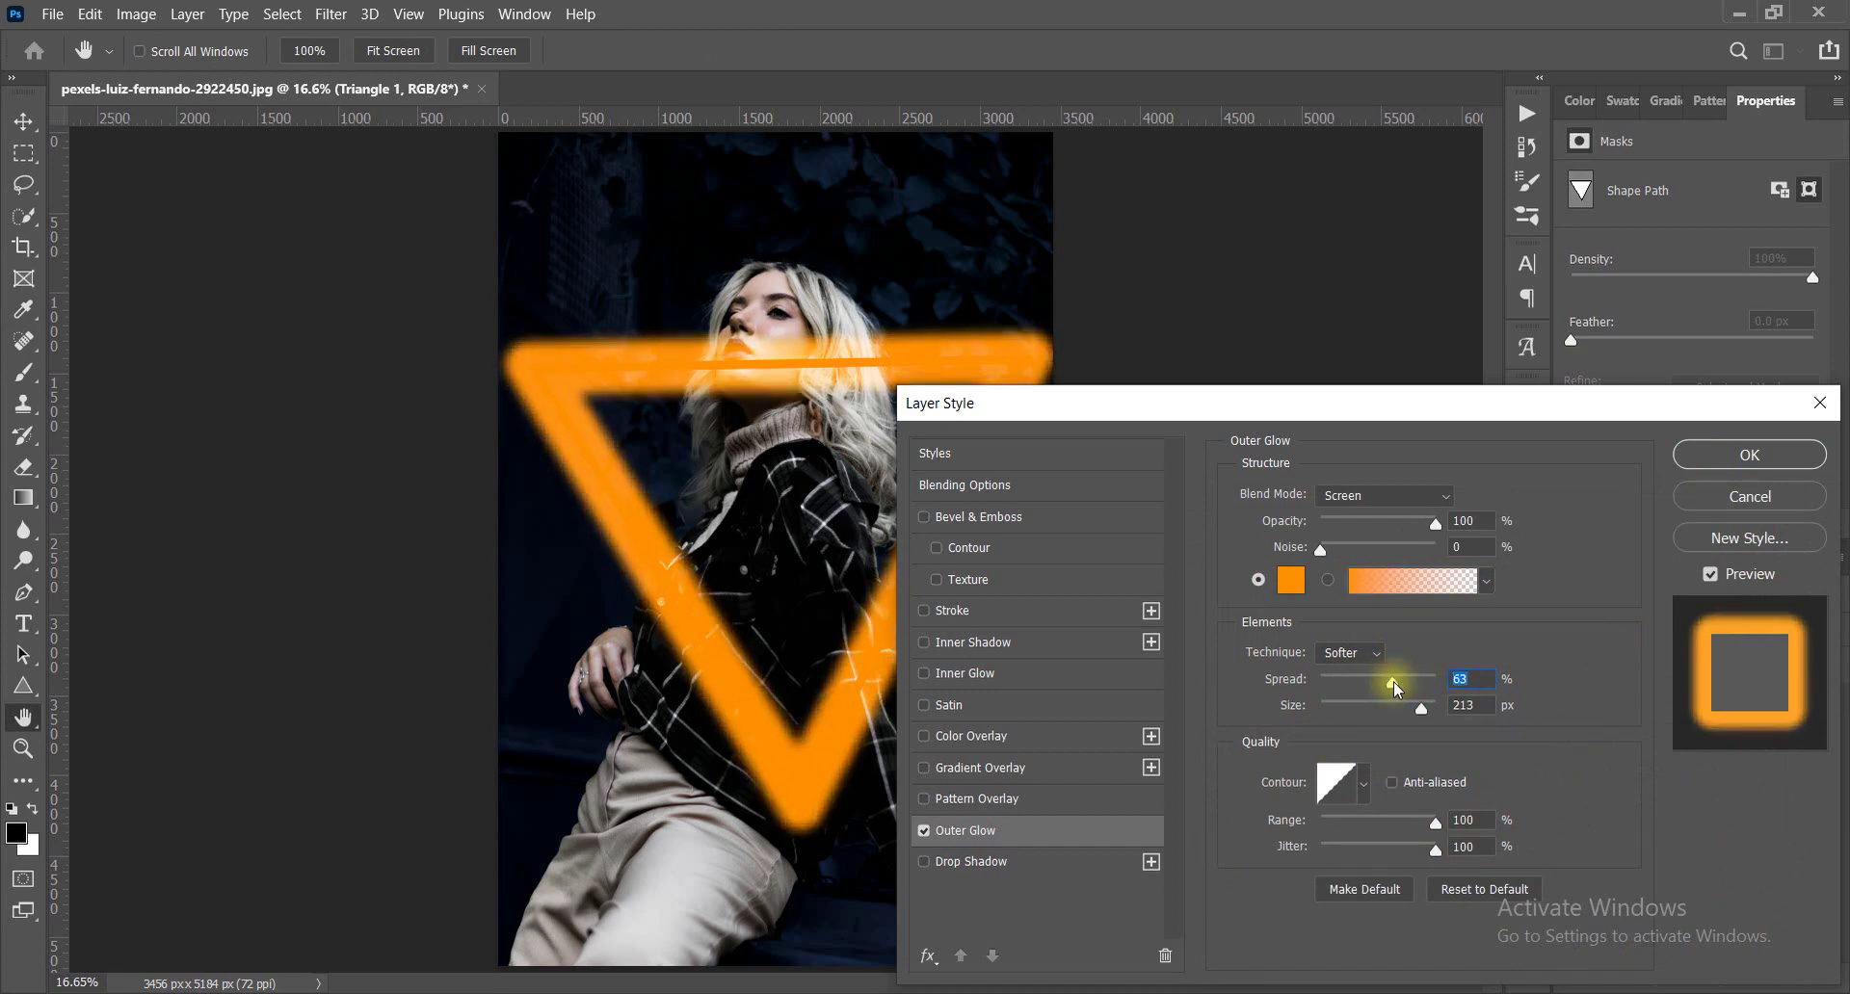
left_click(1384, 684)
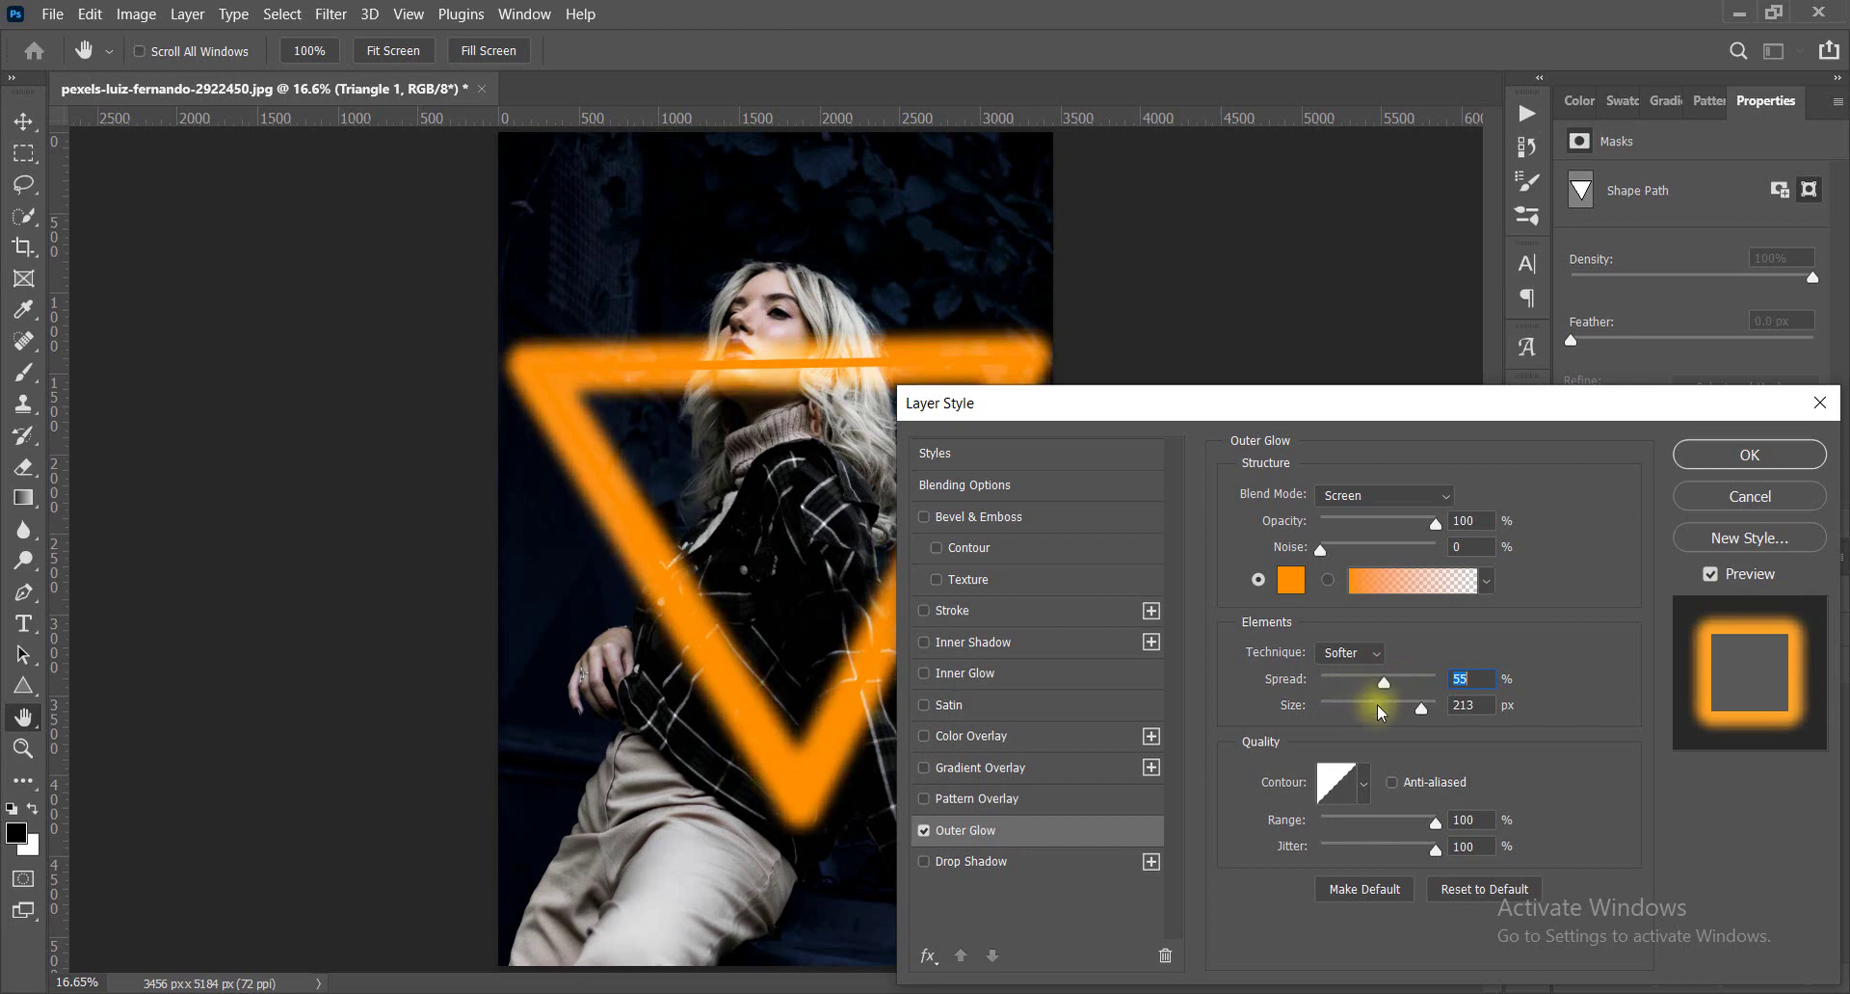
left_click(1388, 707)
mouse_move(1371, 682)
left_mouse_down()
mouse_move(1346, 682)
mouse_move(1410, 706)
left_mouse_up()
left_click(1402, 707)
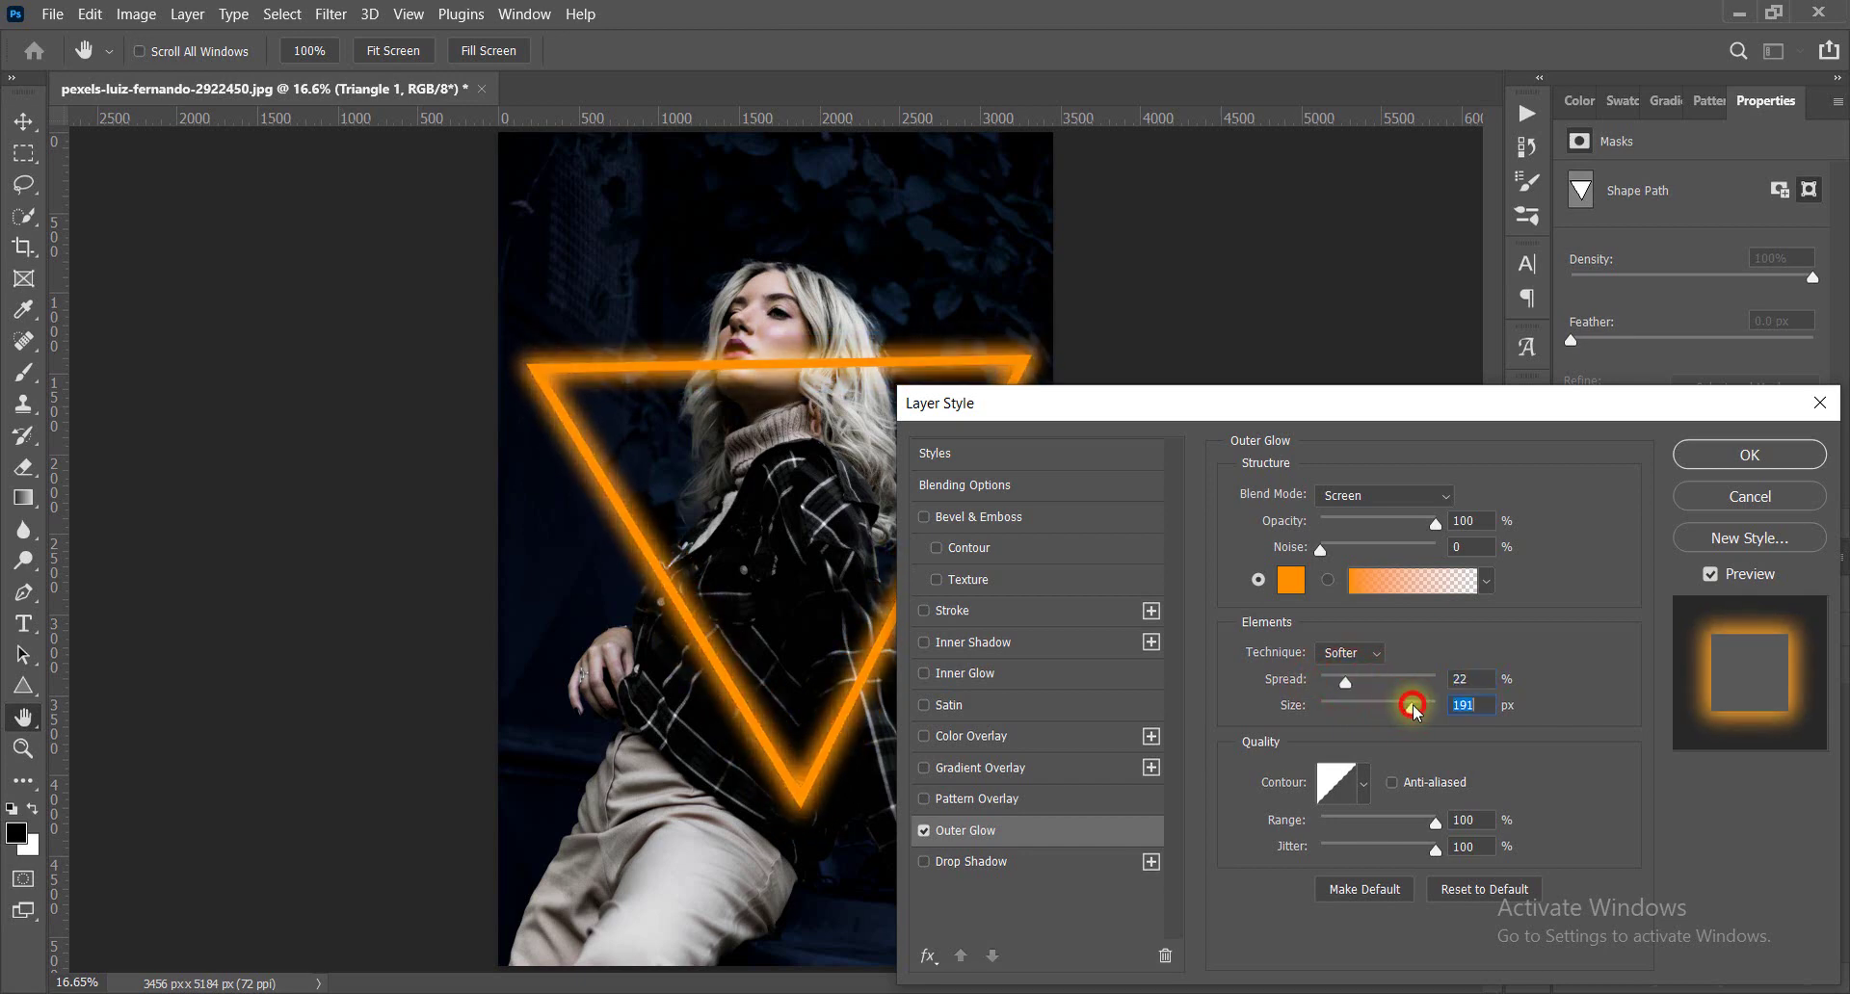
left_click(1360, 680)
left_click(1349, 652)
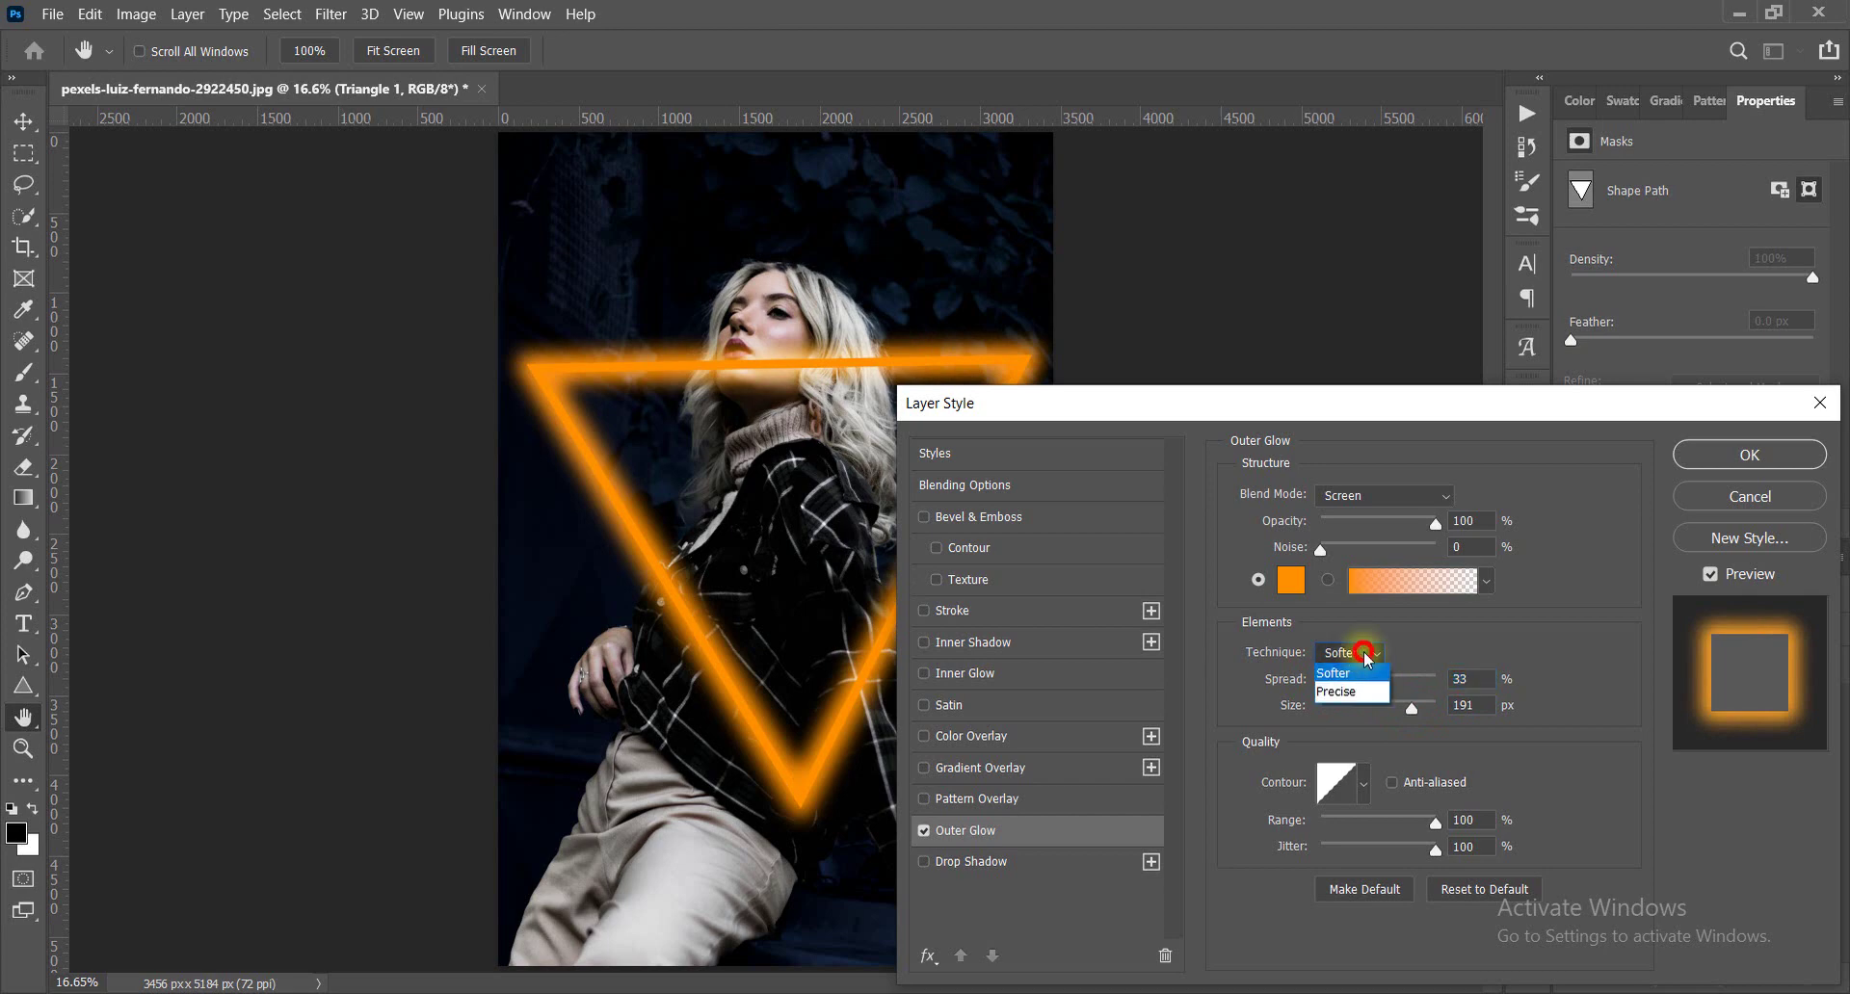
left_click(1348, 652)
left_click(1354, 686)
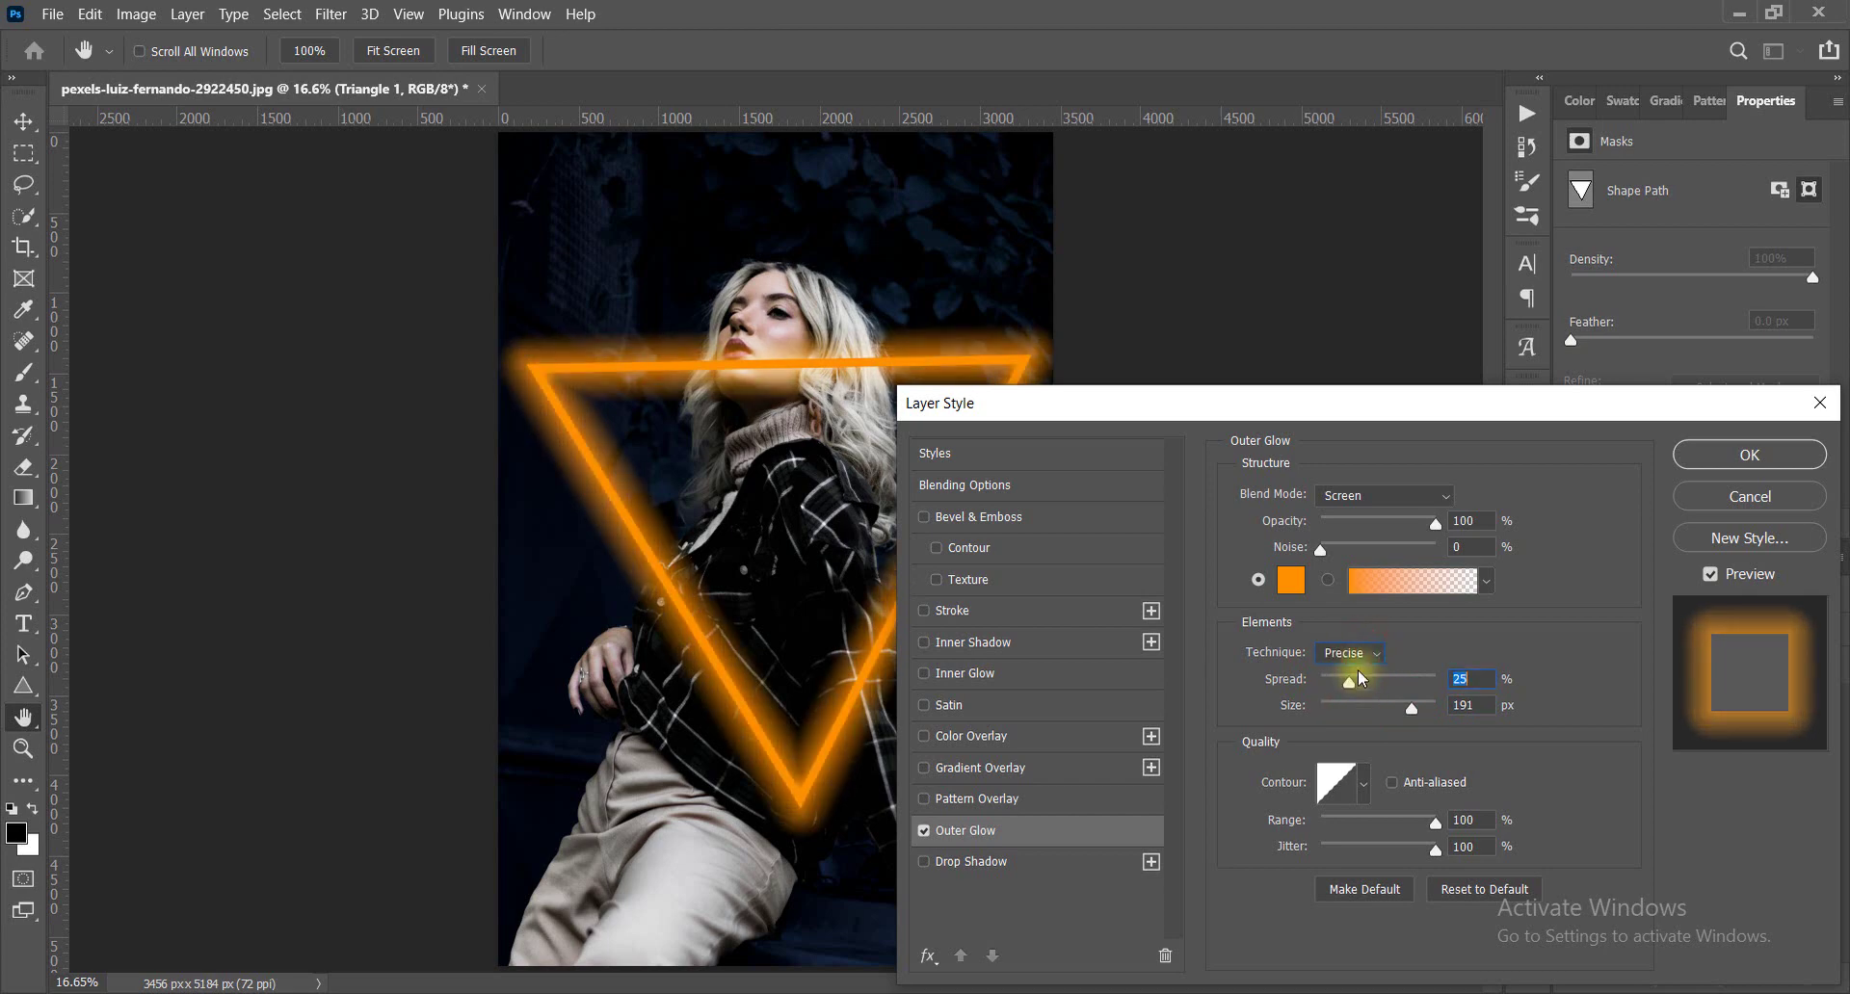
left_click(1348, 652)
left_click(1351, 669)
Keep the glow in Screen blend mode with a solid orange colour and apply it.
left_click(1426, 497)
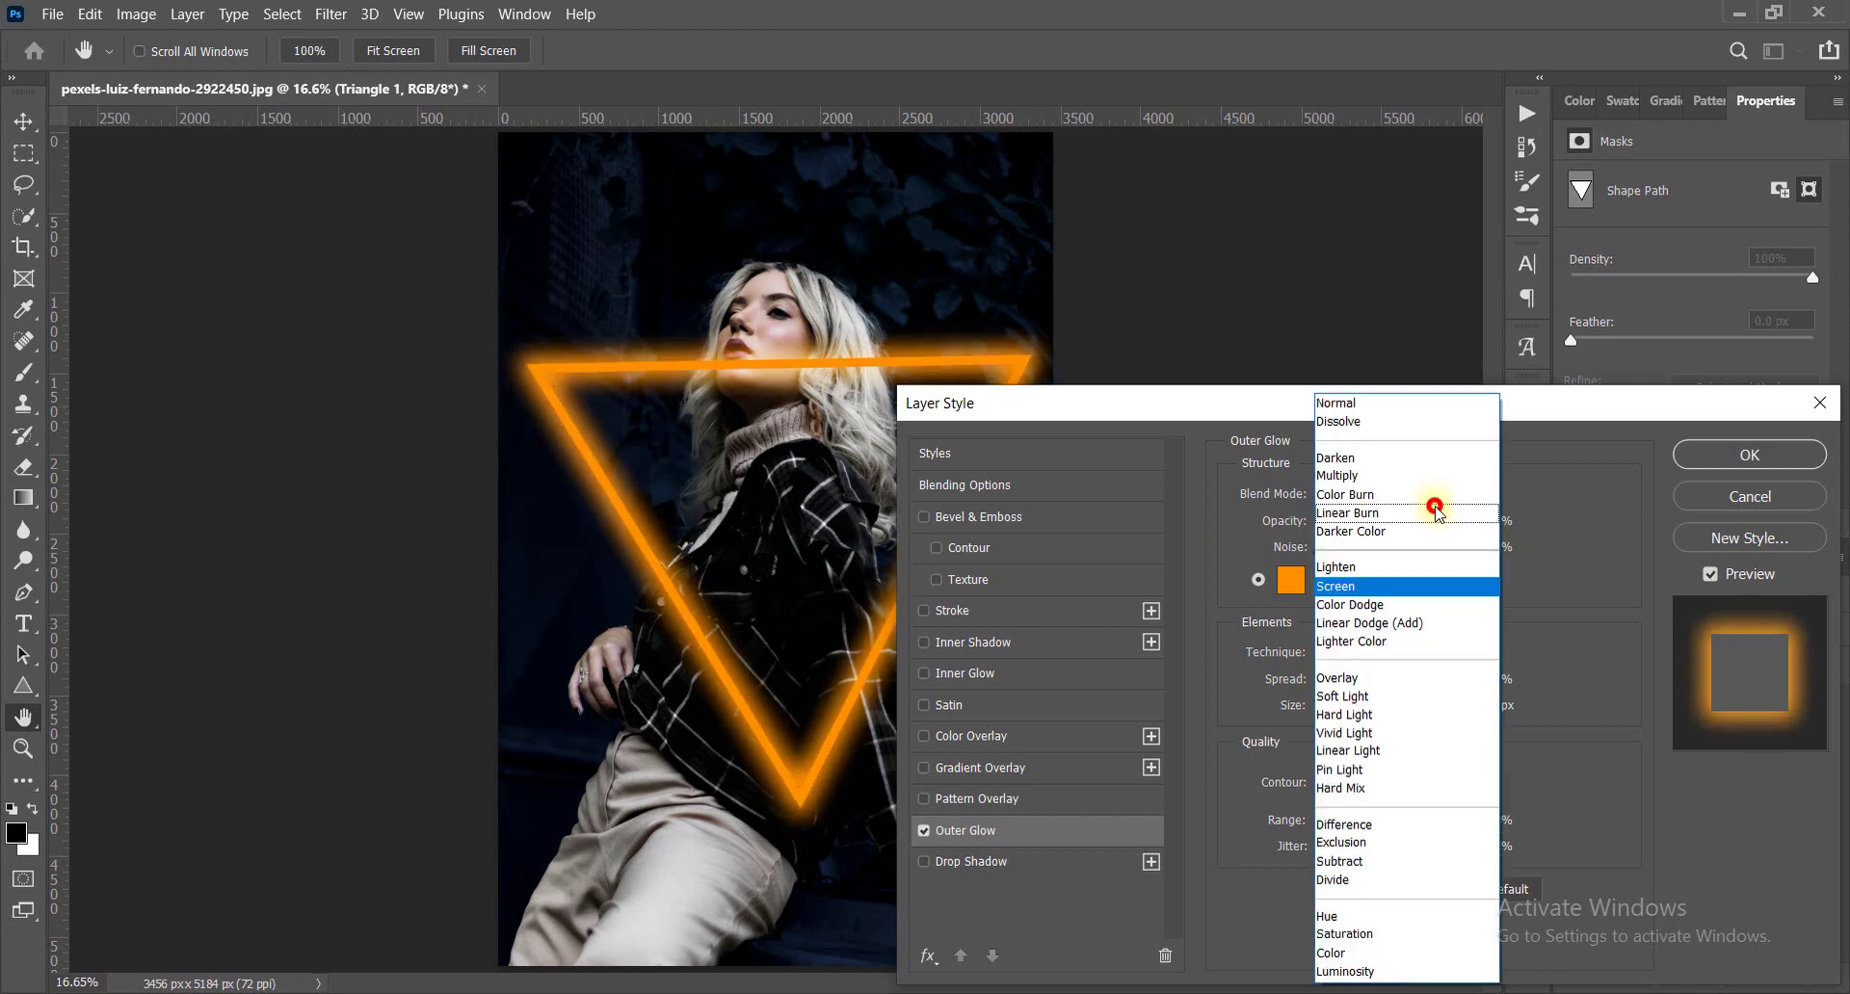
left_click(1333, 583)
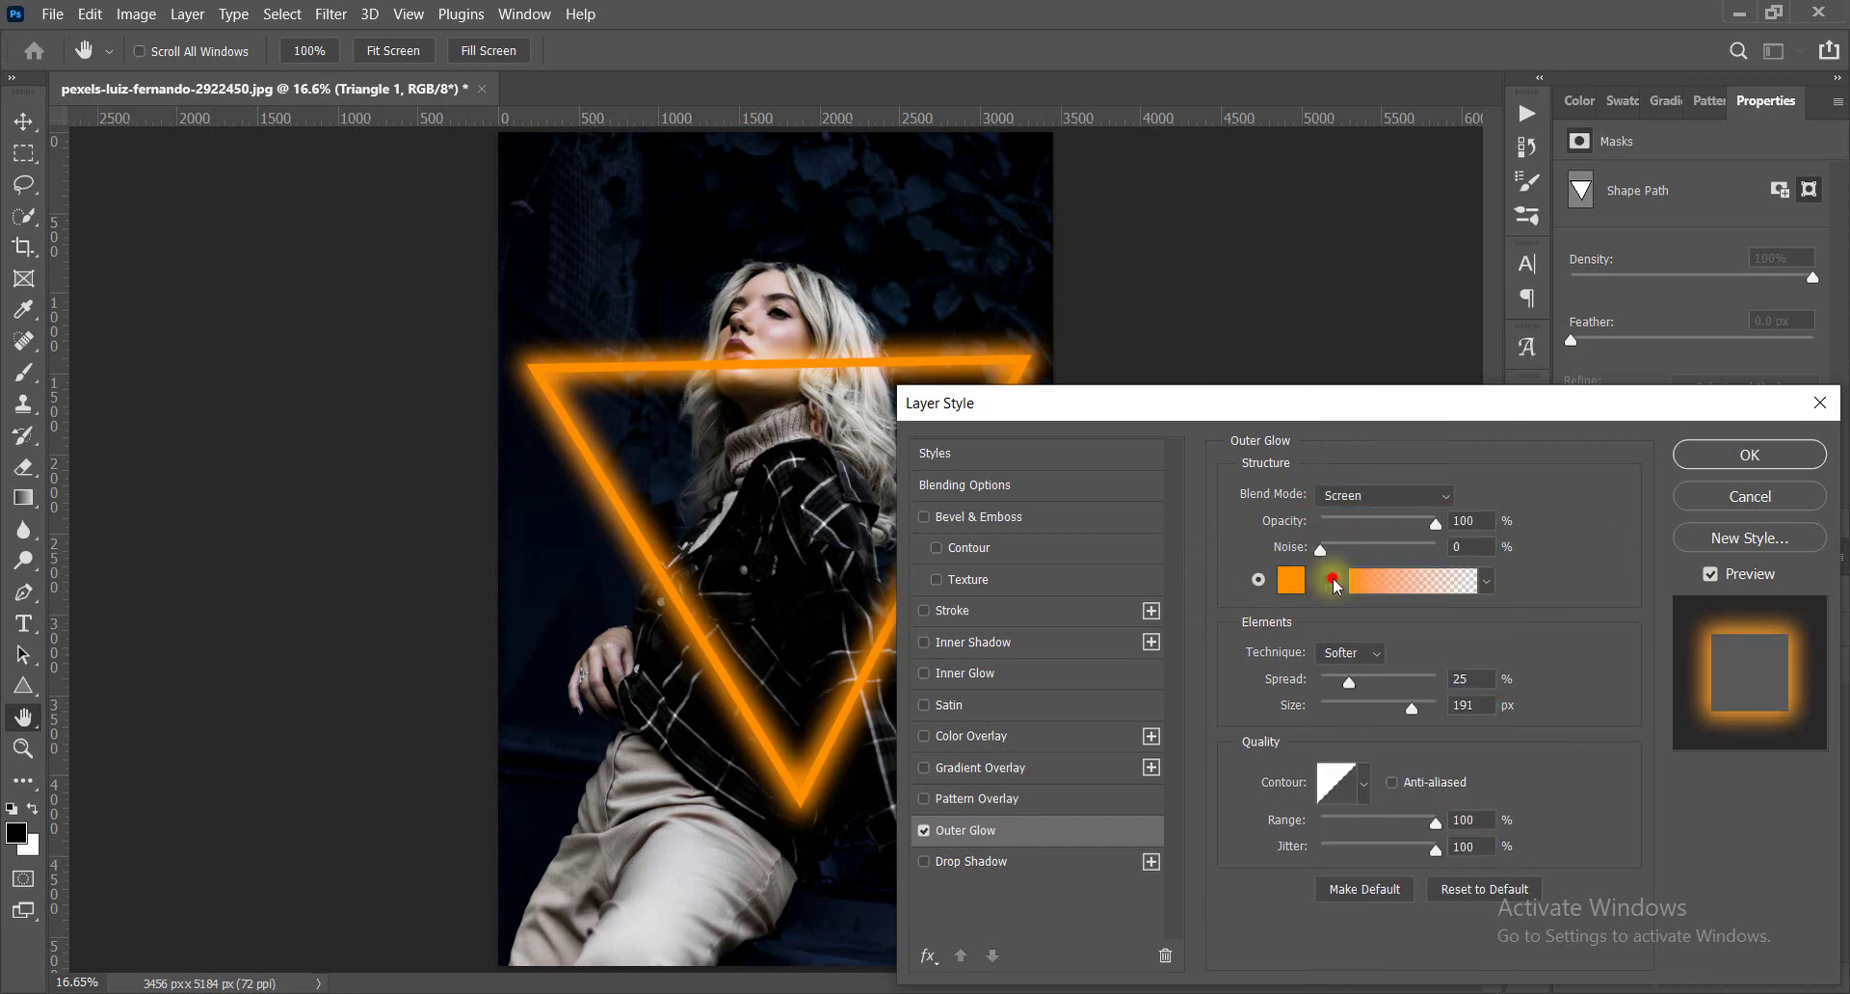
left_click(1258, 580)
left_click(1391, 493)
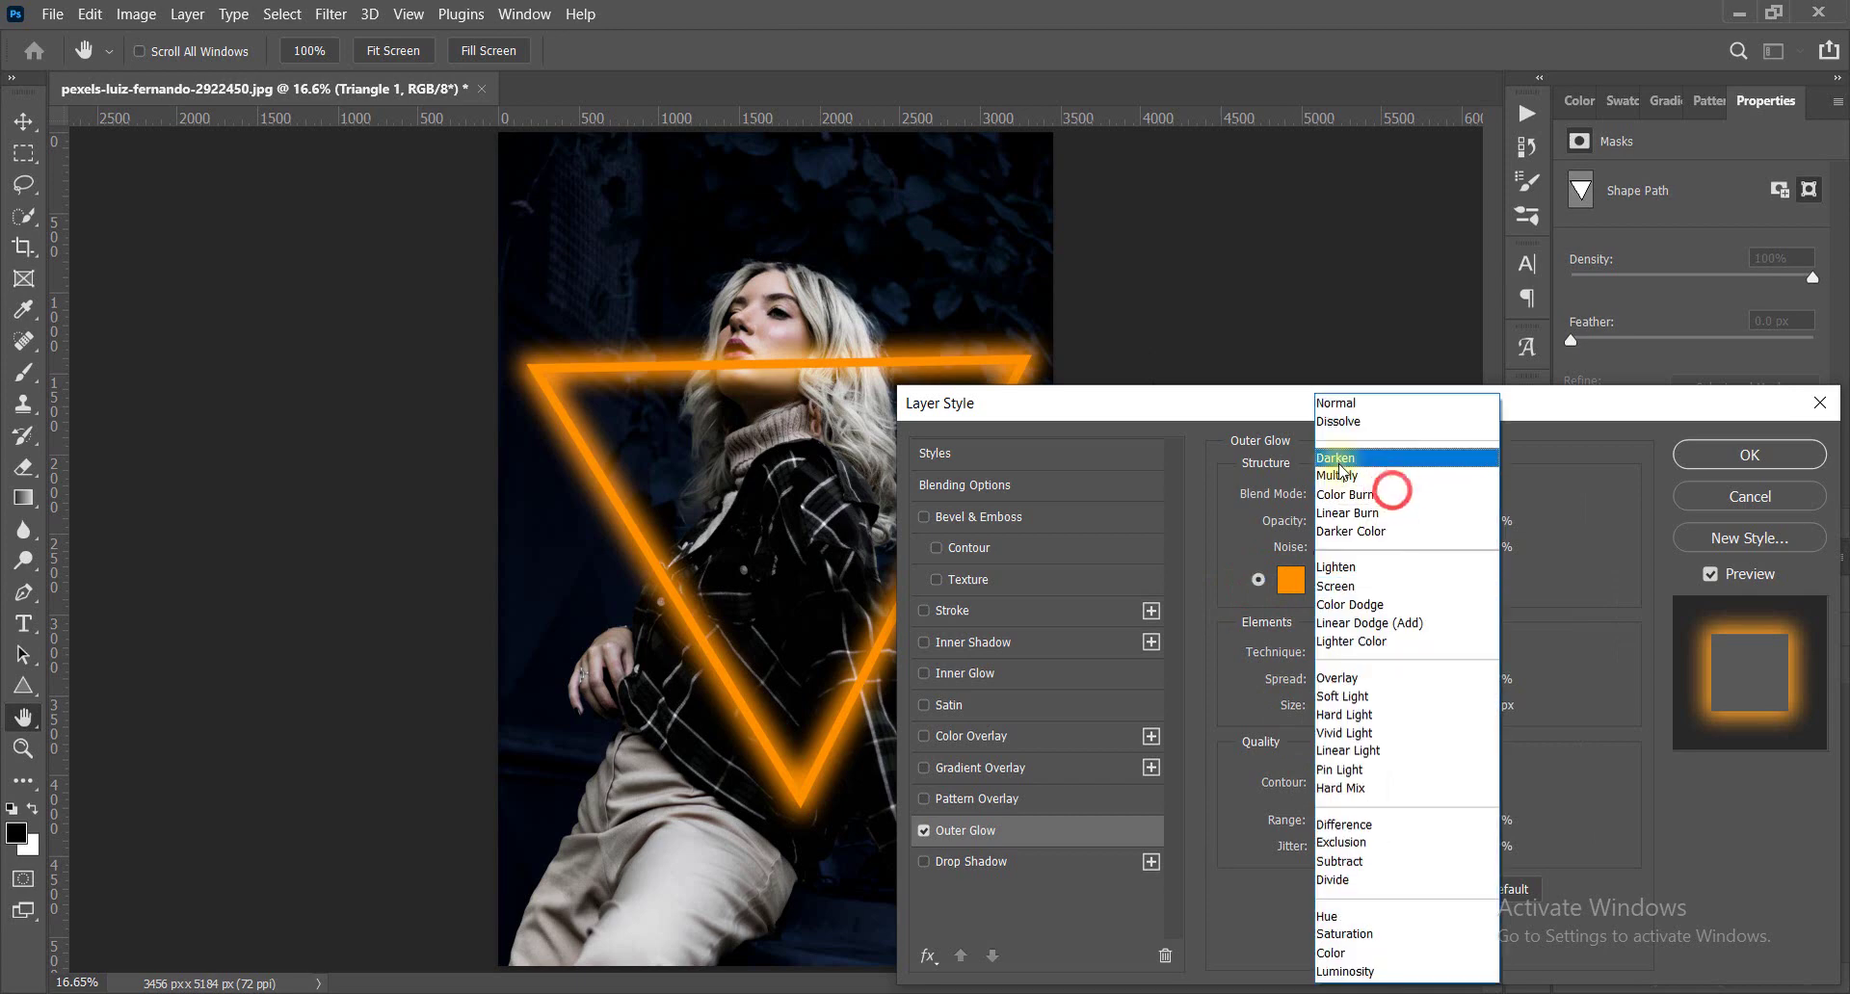
left_click(1368, 582)
left_click(1748, 455)
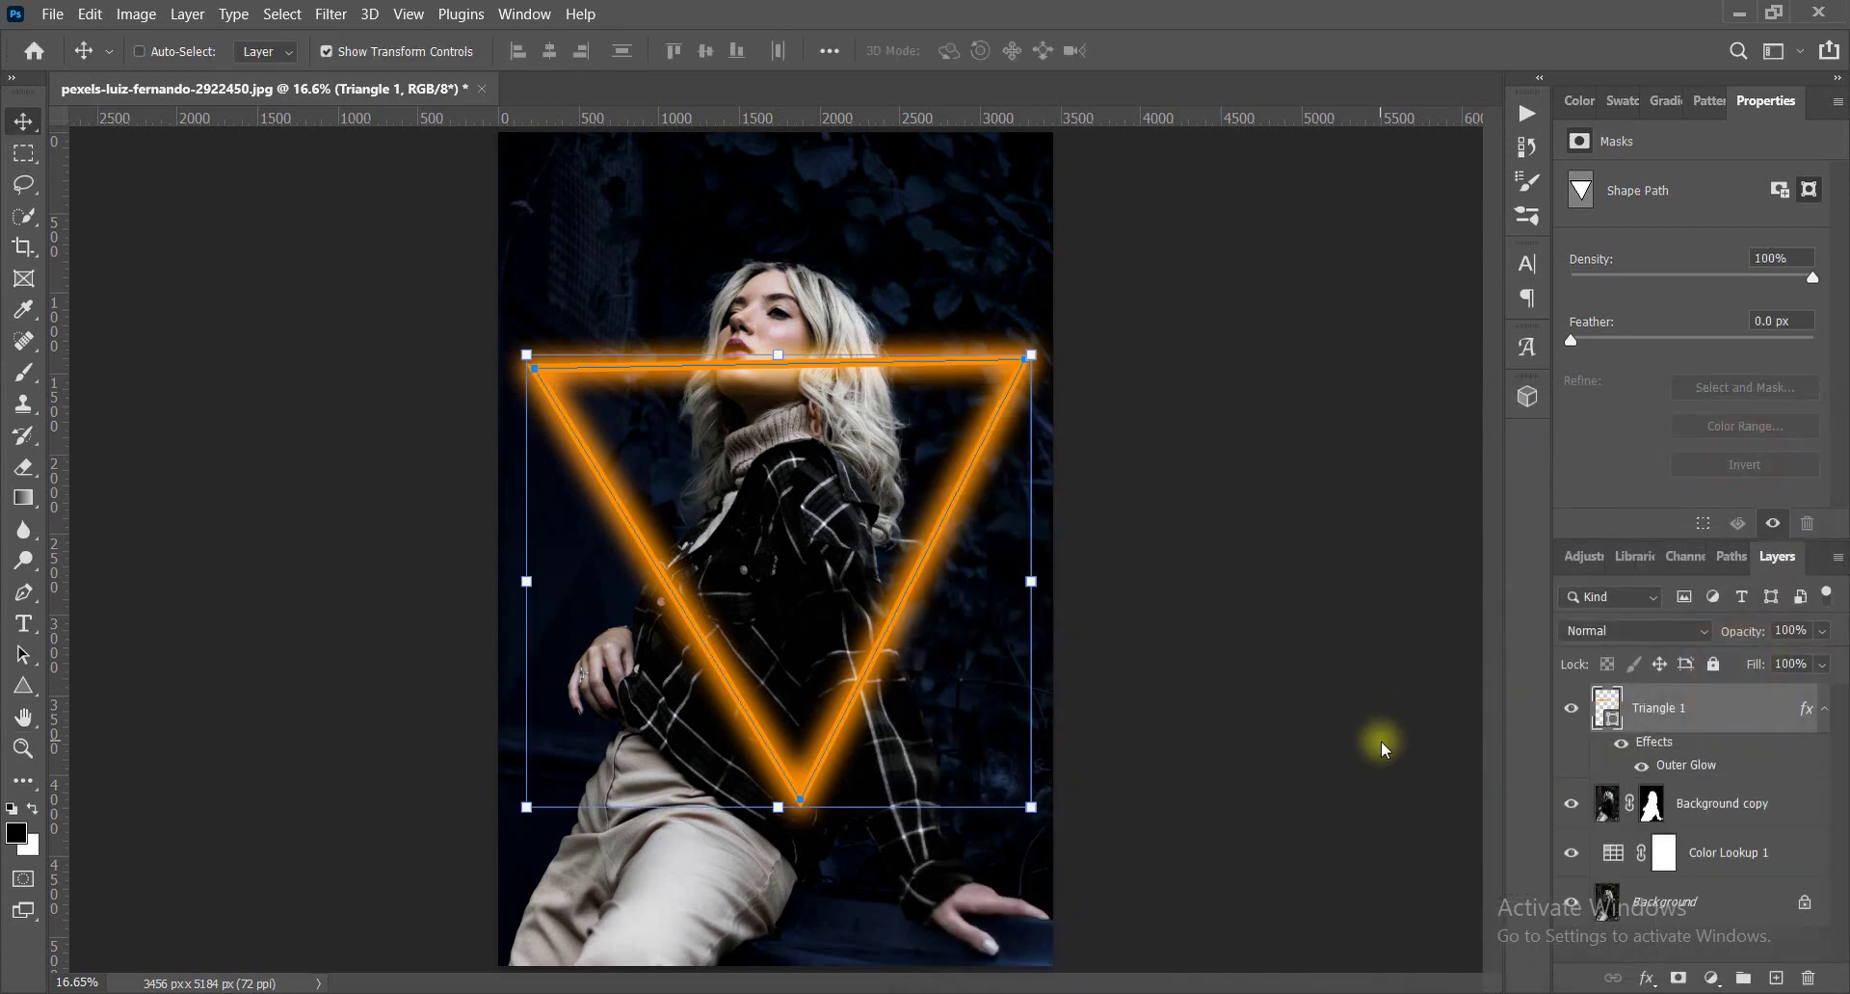
Move Triangle 1's outer glow effect onto its own layer, Triangle 1's Outer Glow.
left_click(1652, 710)
right_click(1681, 771)
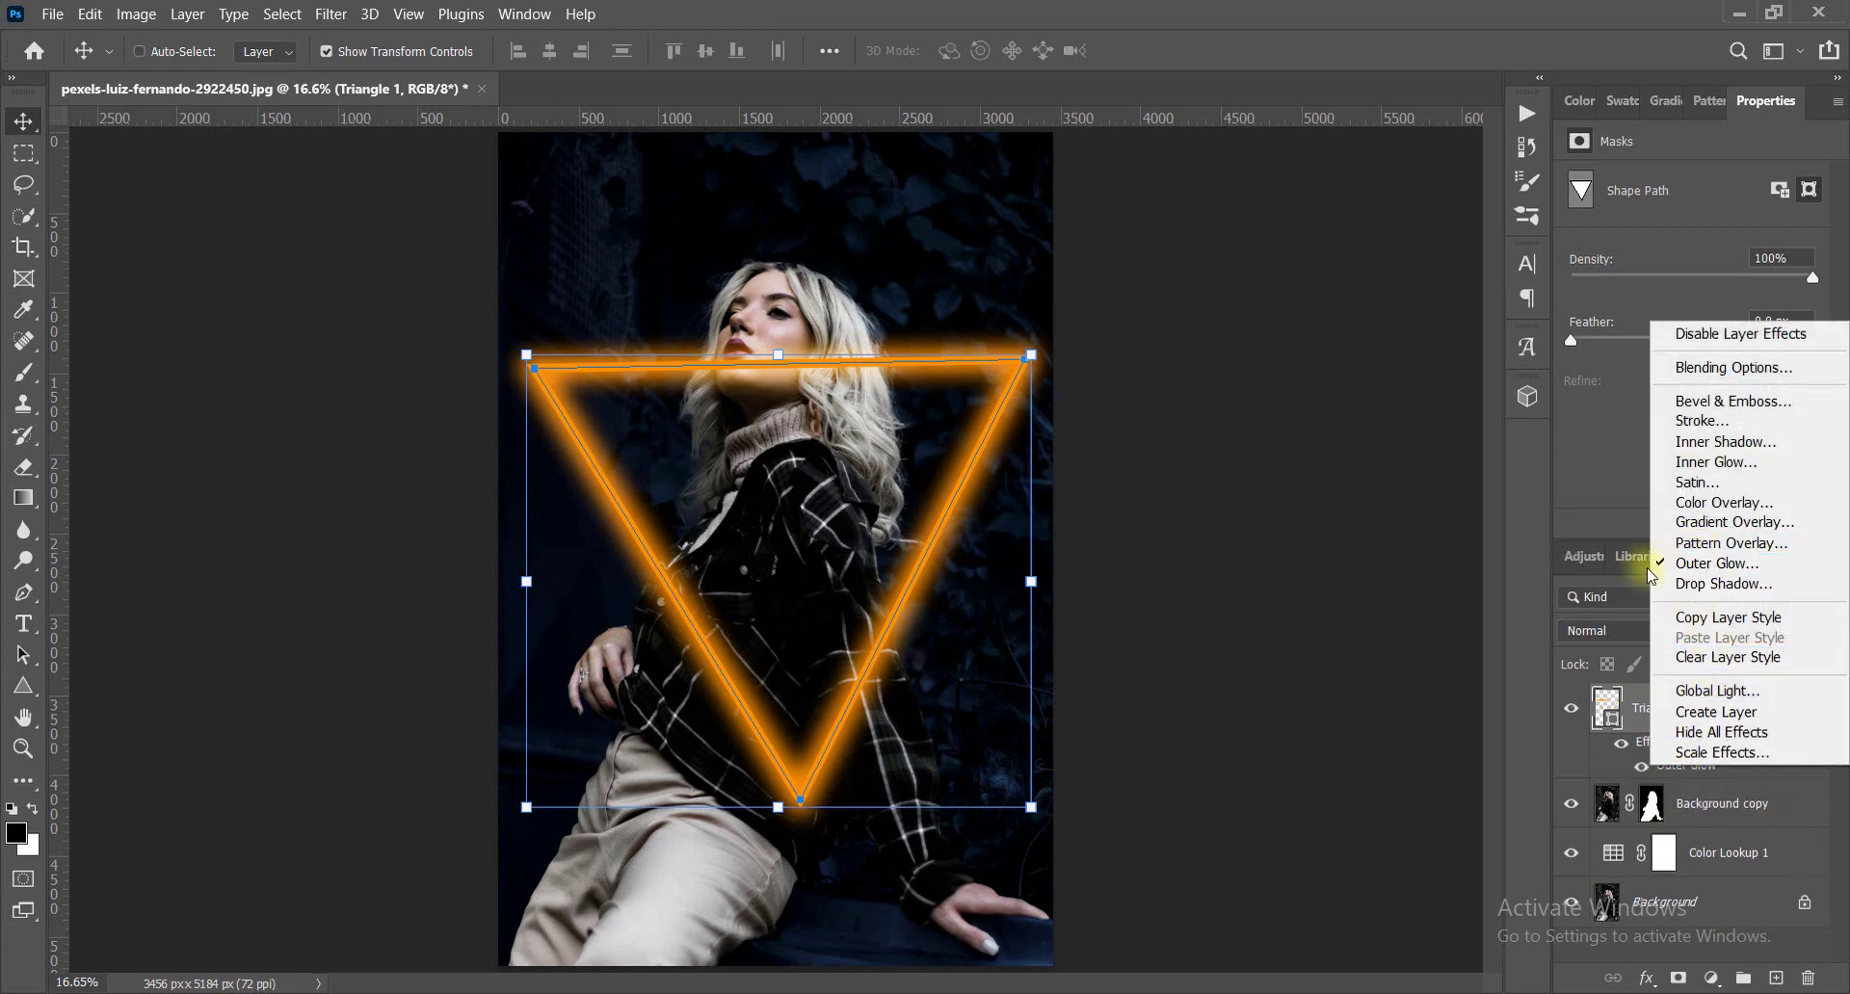
left_click(1608, 740)
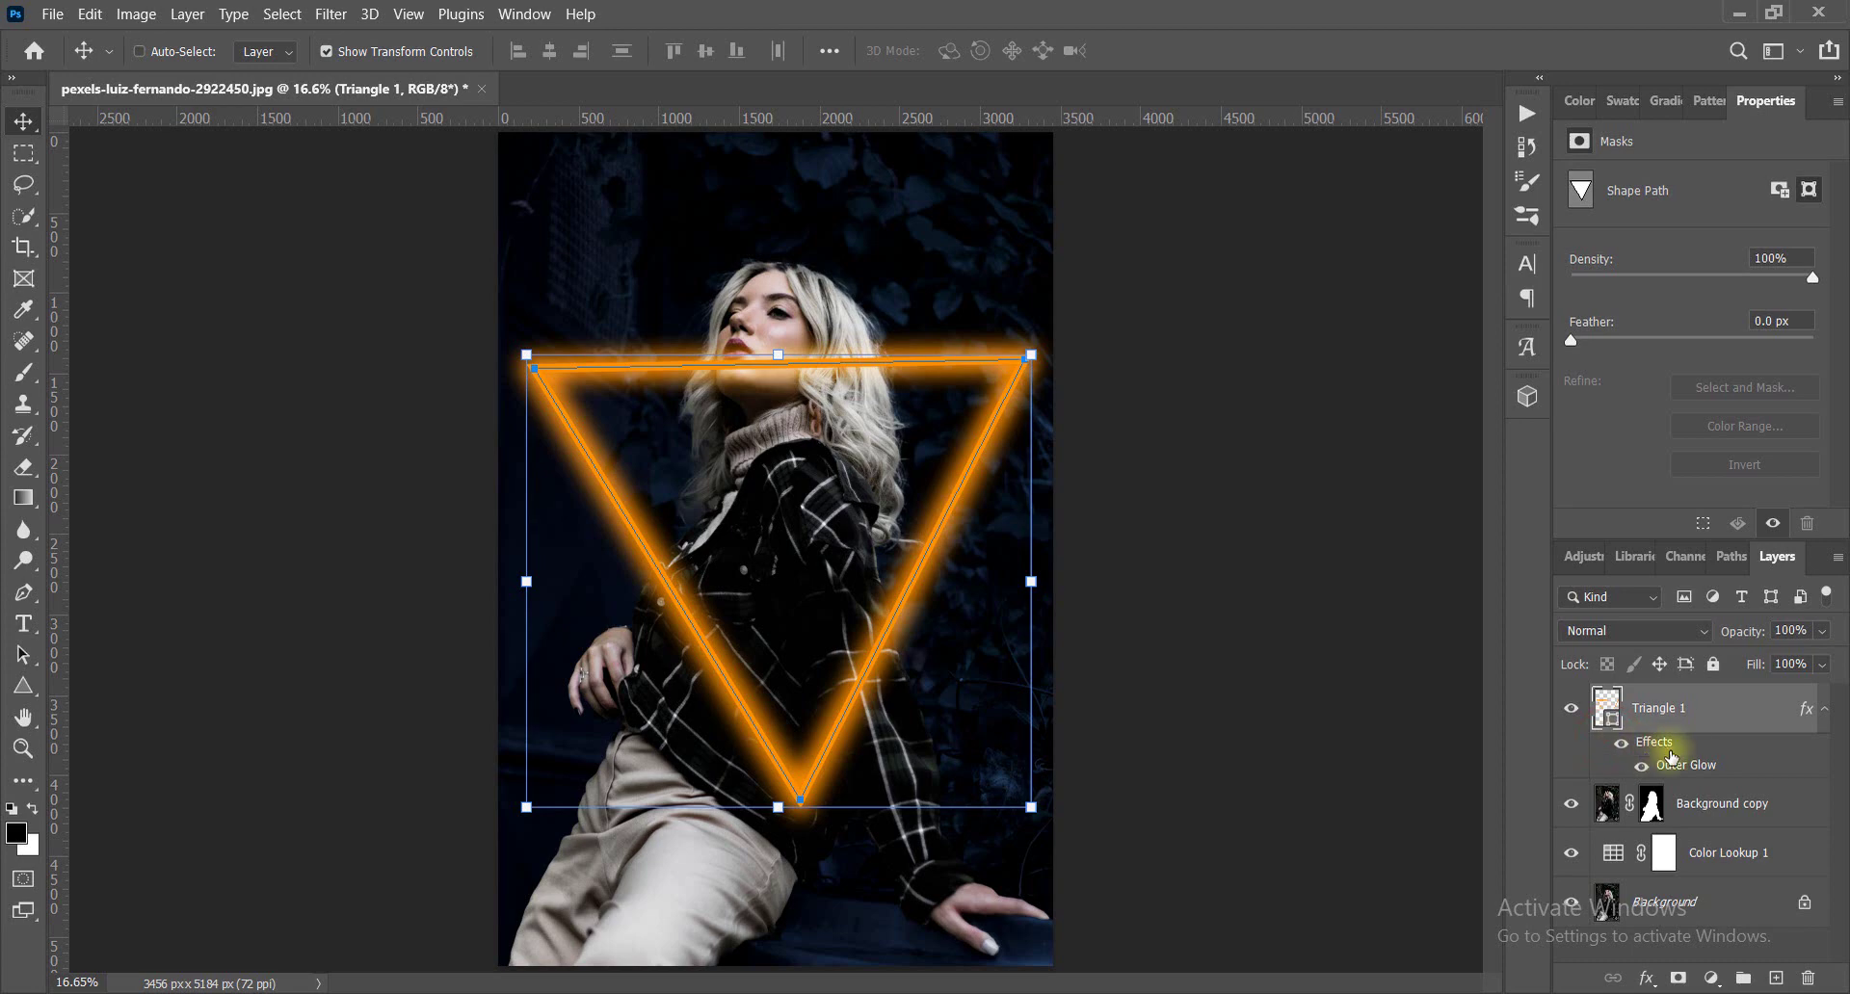
right_click(1611, 741)
left_click(1701, 701)
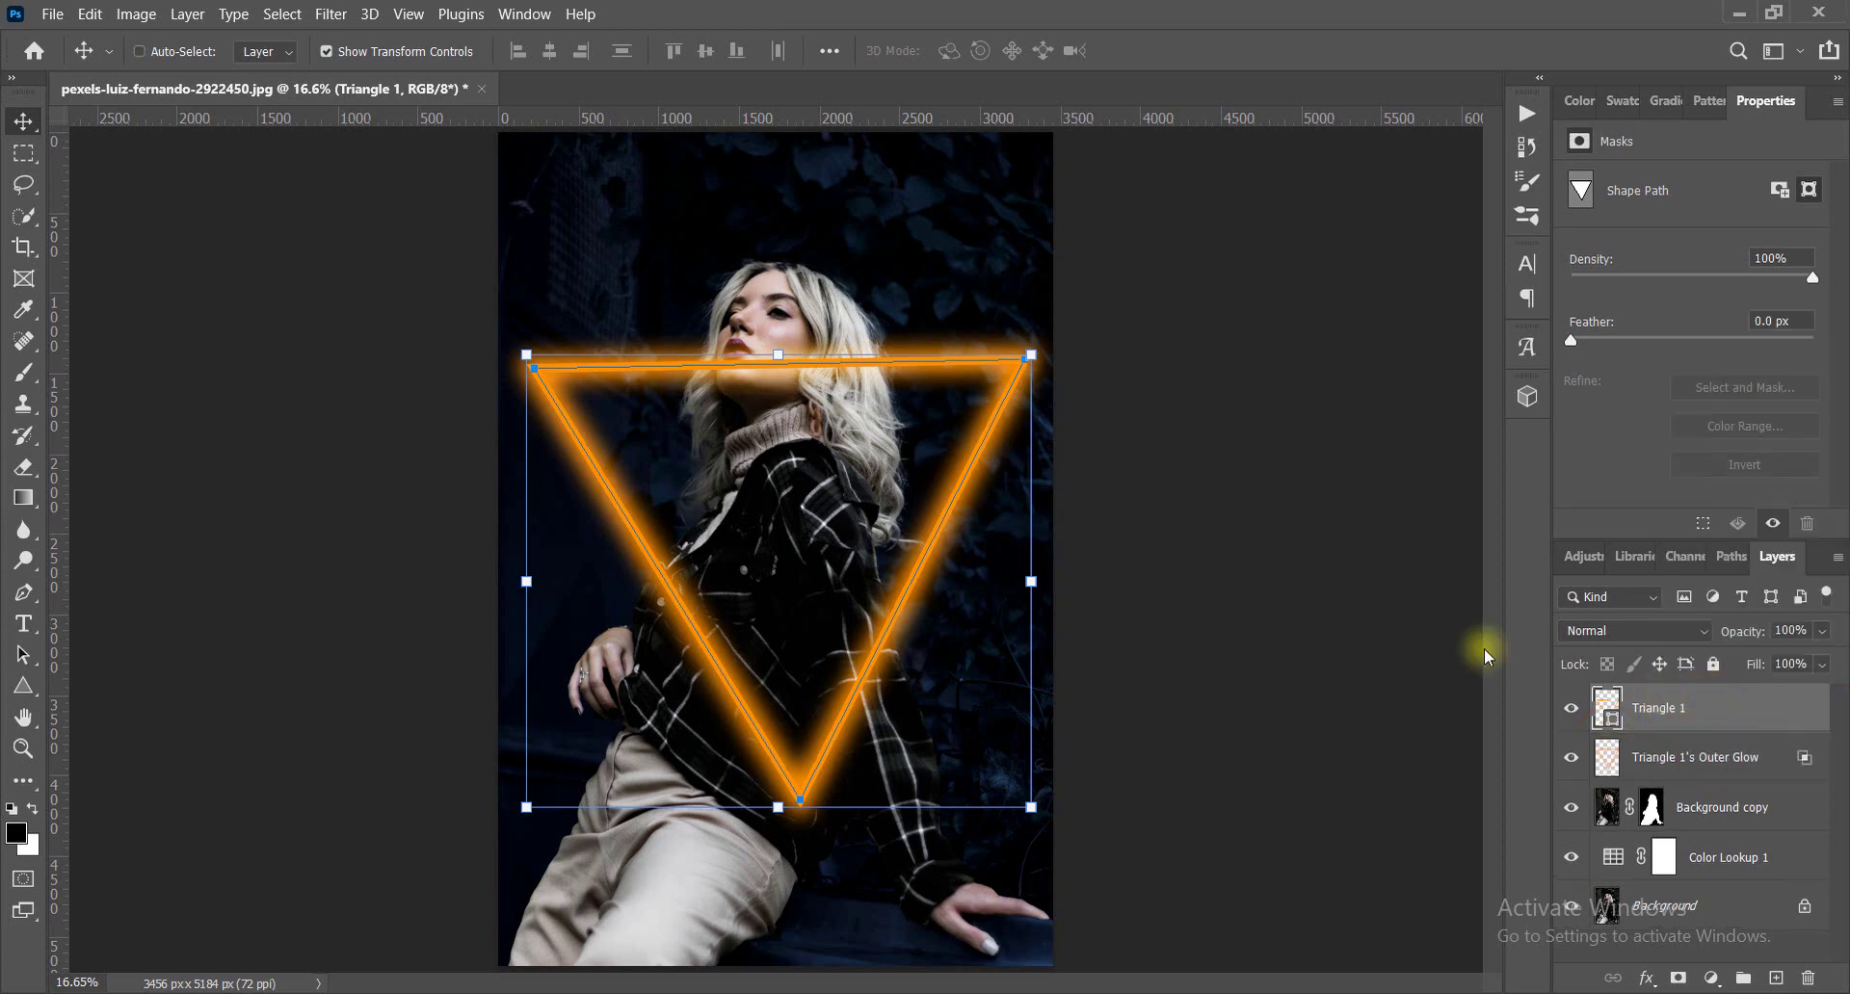
left_click(331, 14)
mouse_move(434, 303)
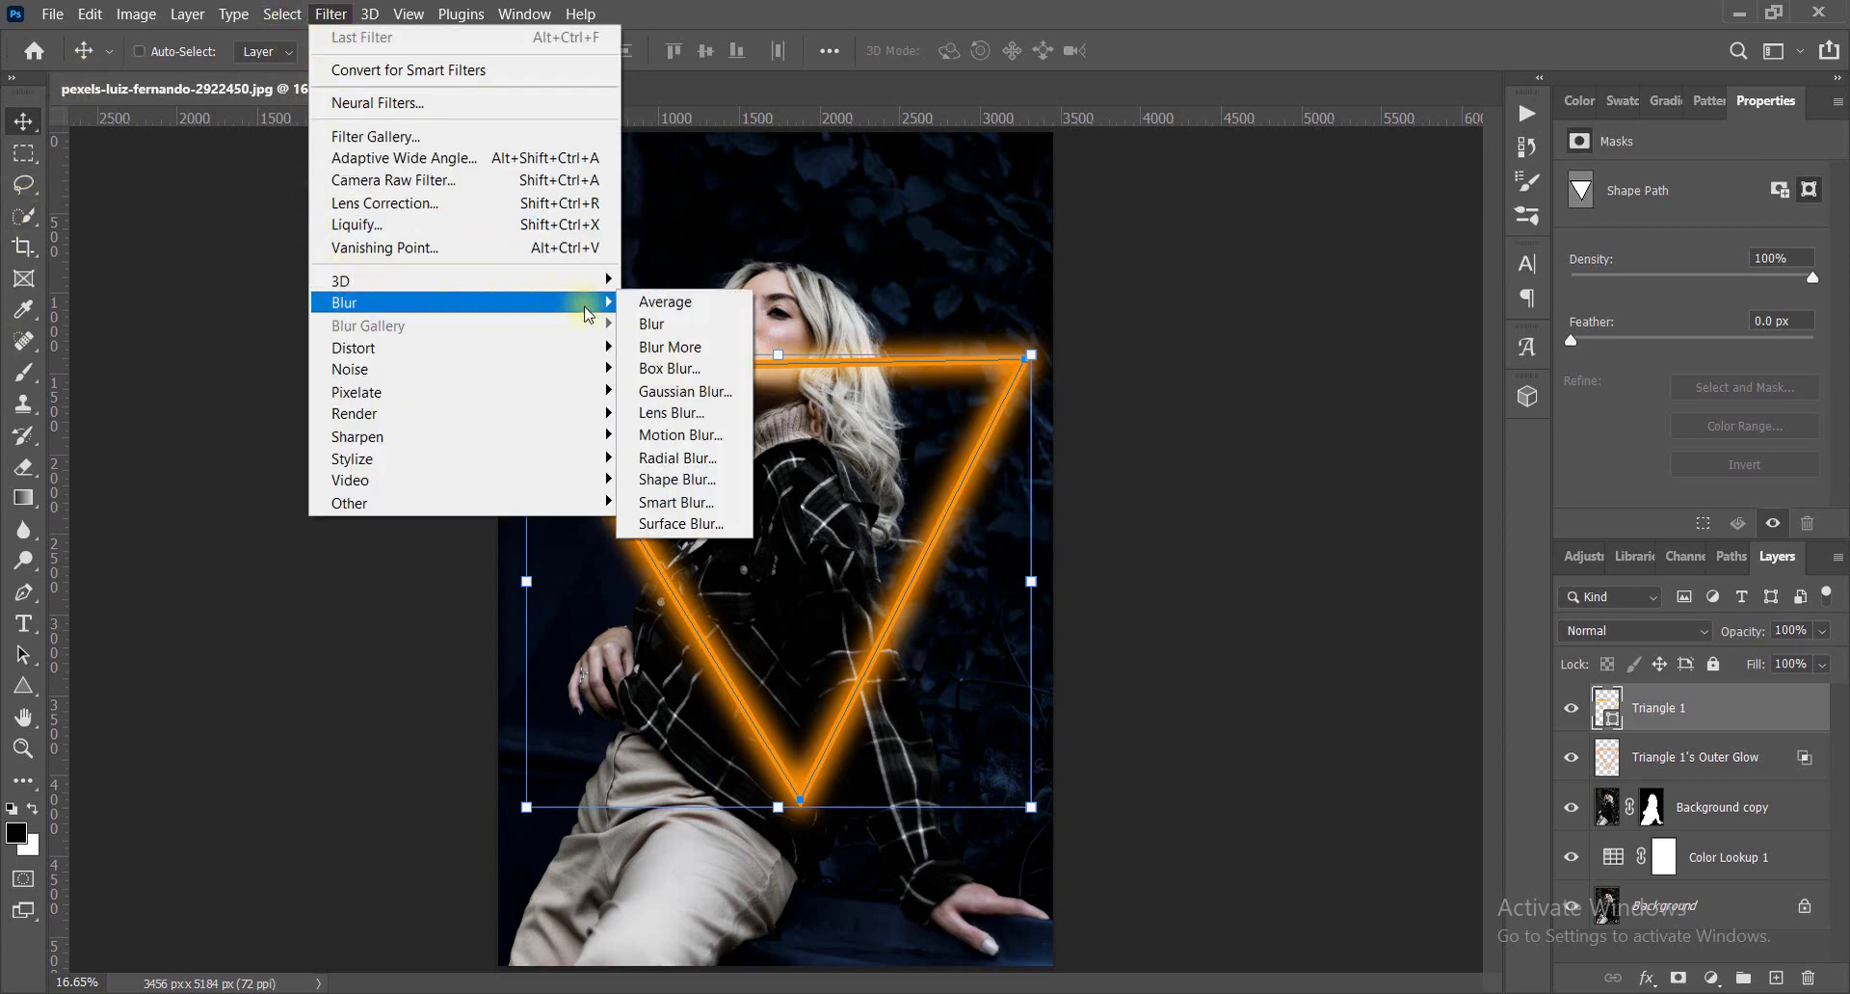
Convert Triangle 1 to a smart object and apply a 9.4-pixel Gaussian Blur.
left_click(674, 391)
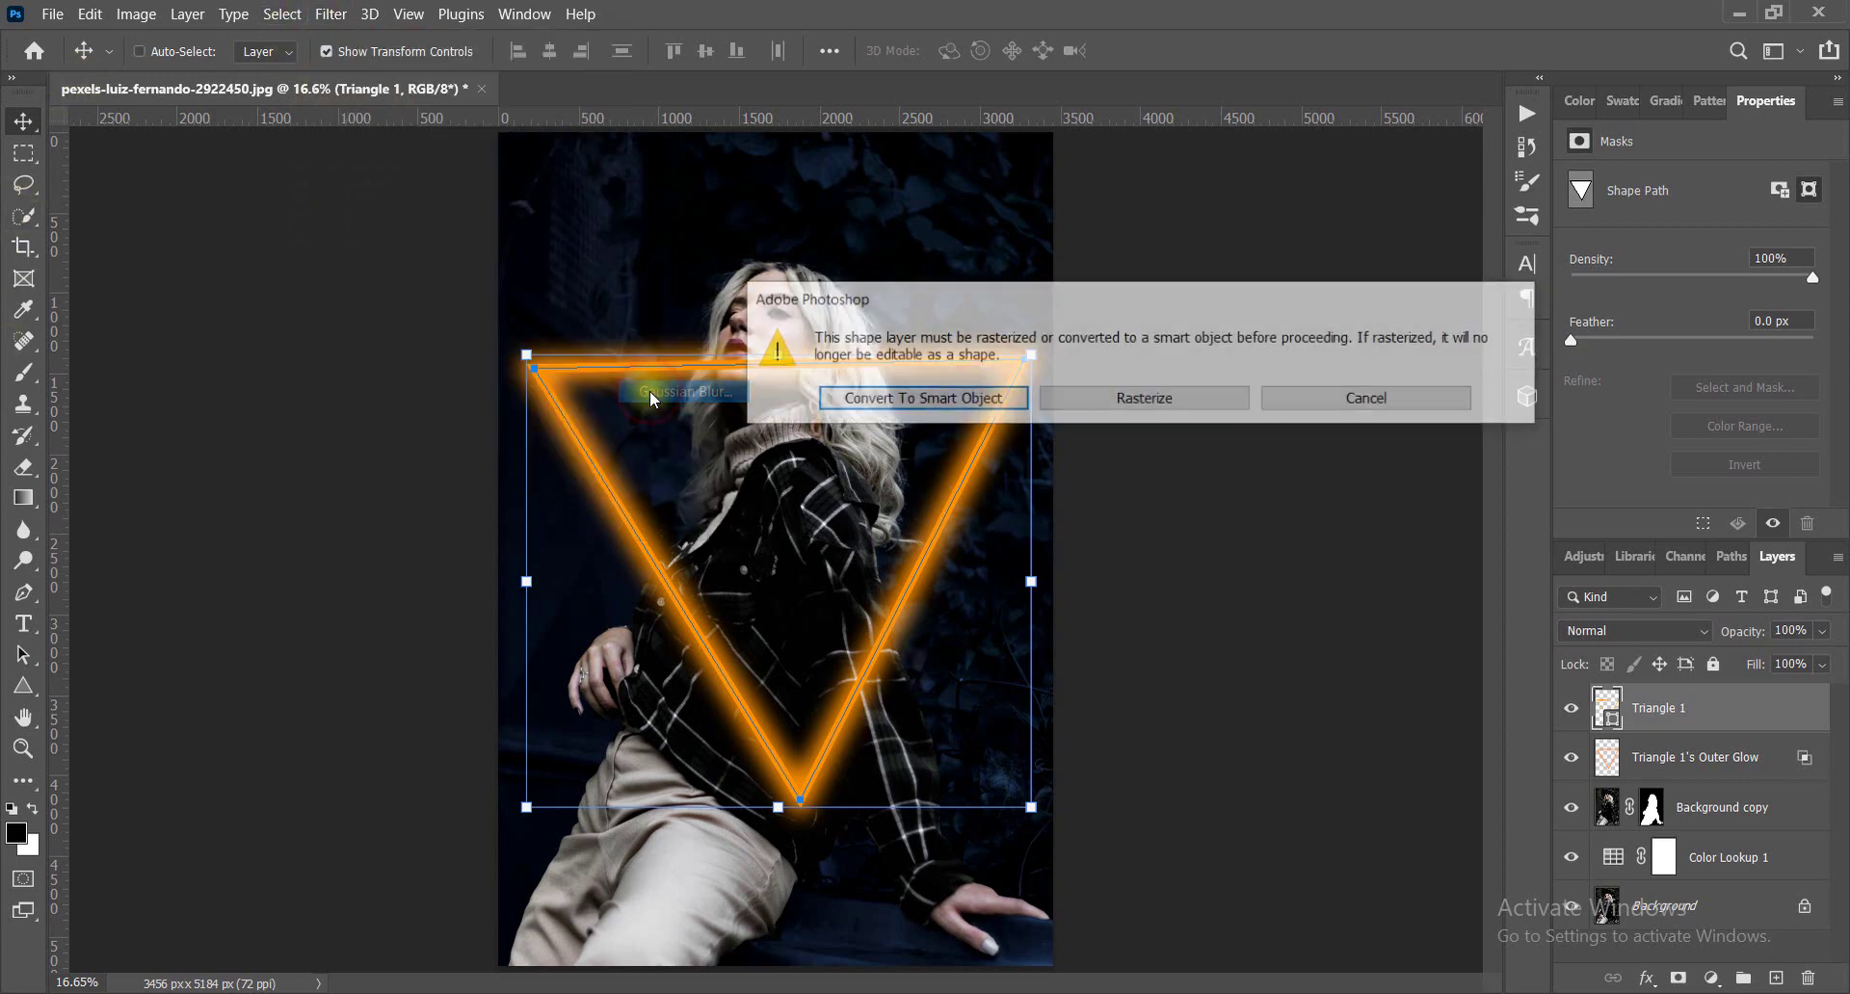
left_click(867, 399)
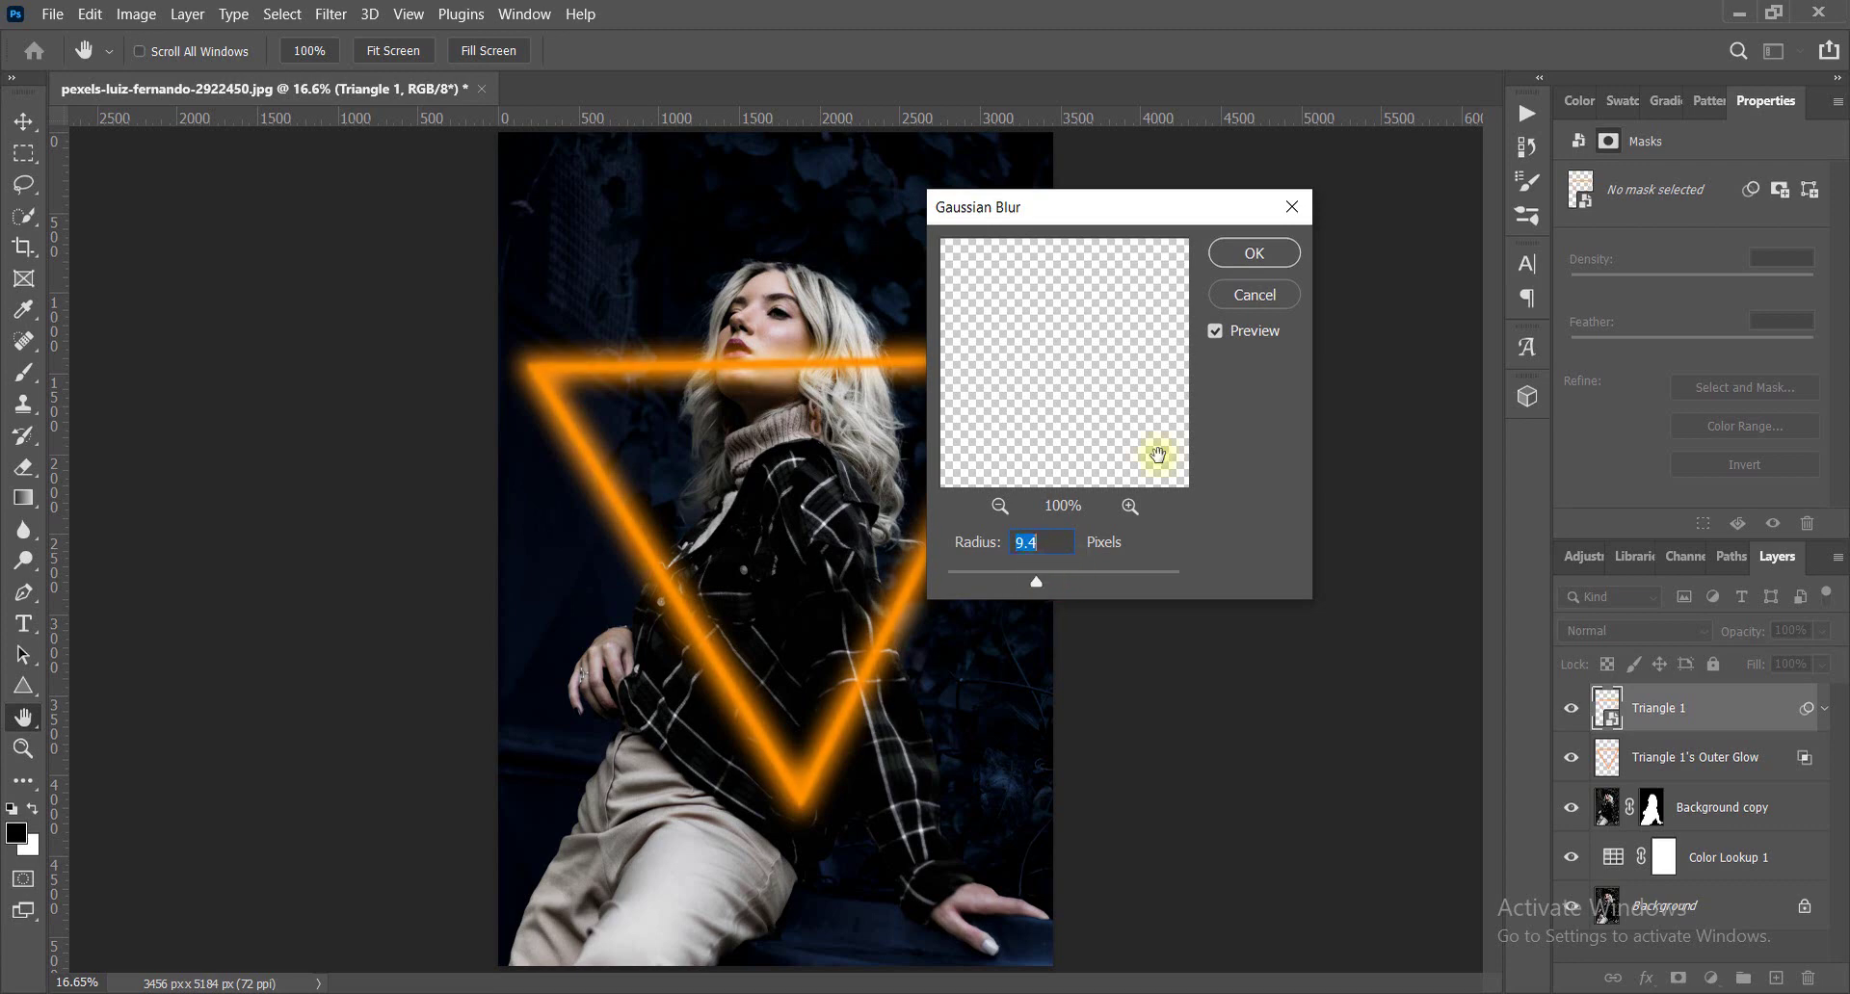
left_click(1254, 252)
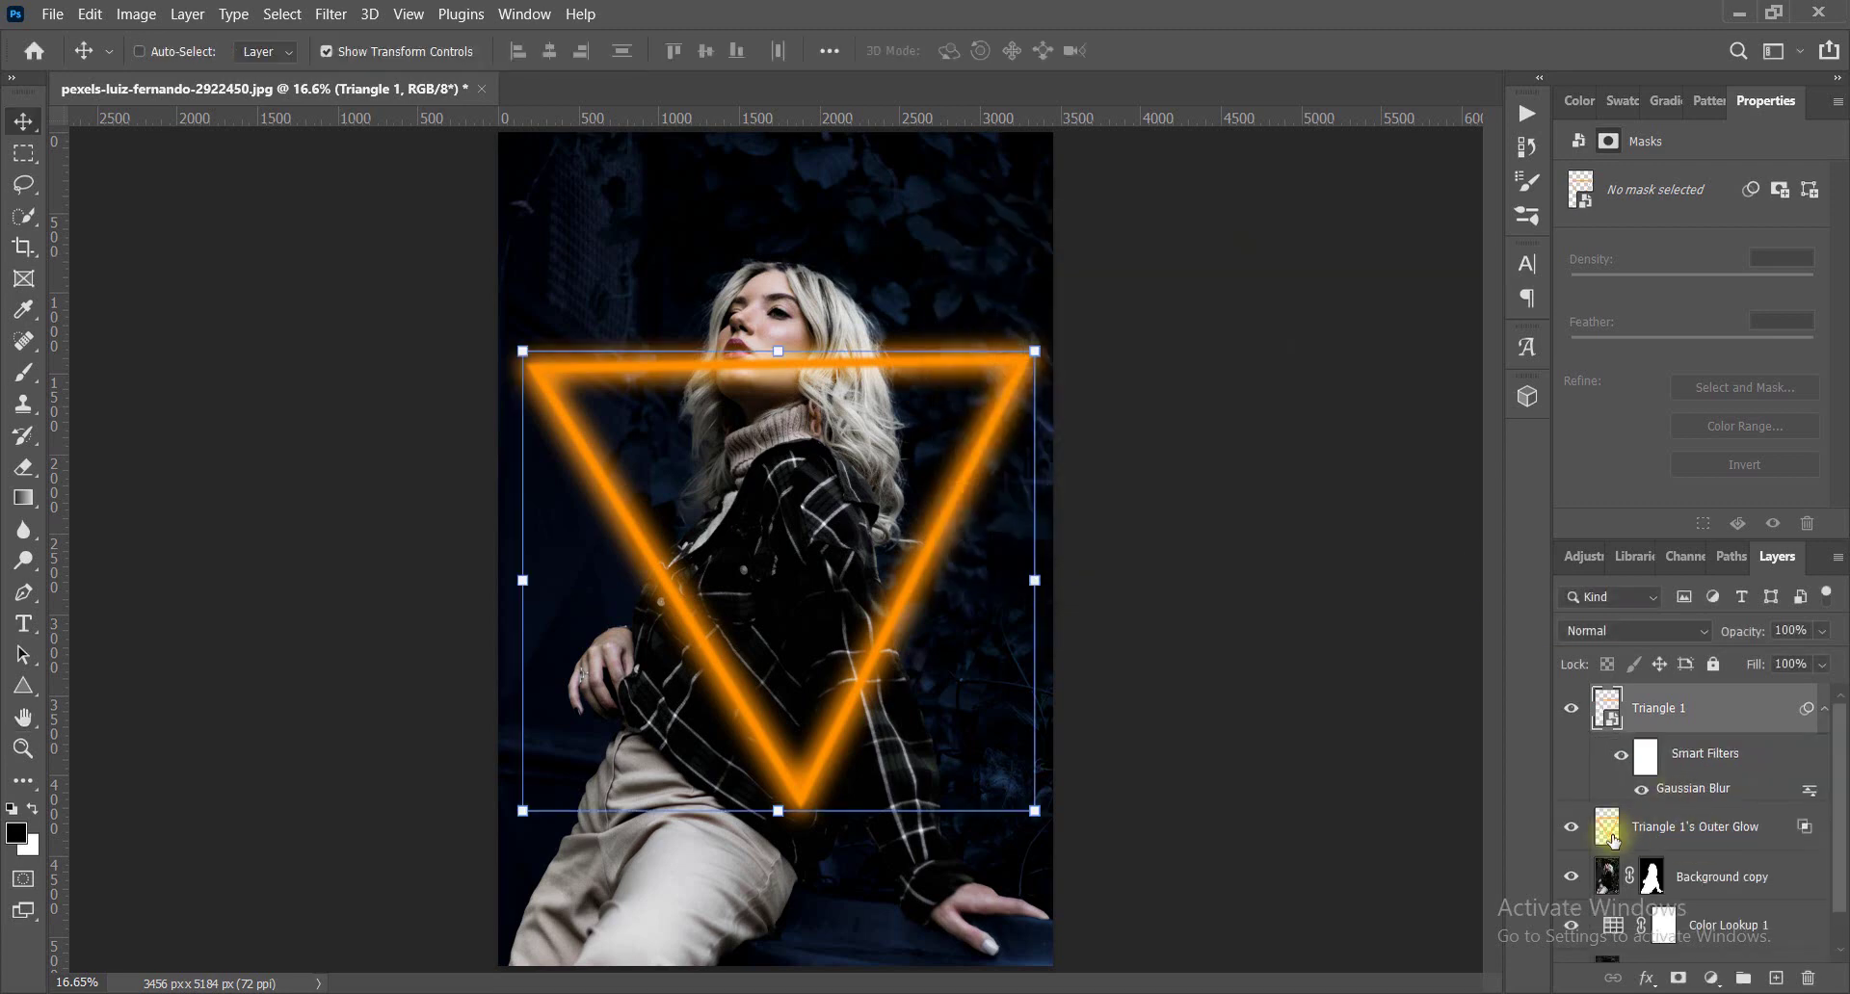
left_click(1693, 711)
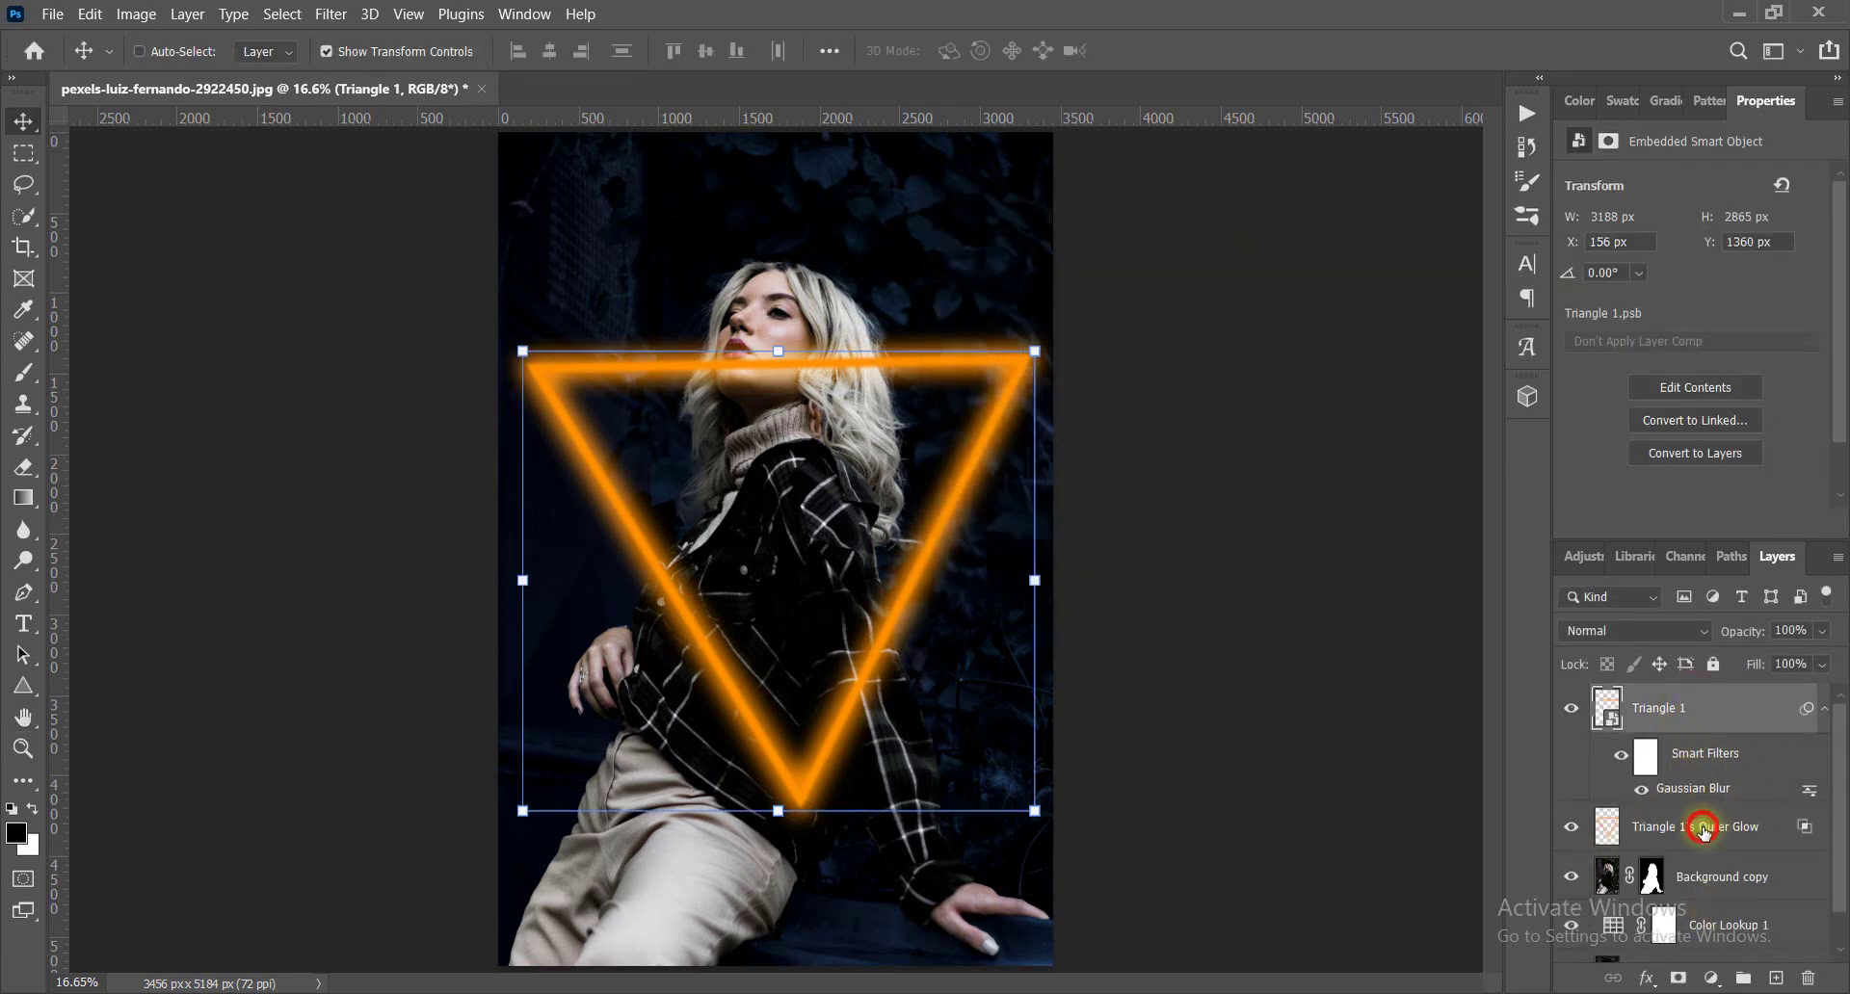
left_click(1696, 826)
mouse_move(1059, 580)
left_mouse_down()
mouse_move(1108, 582)
mouse_move(1002, 592)
left_mouse_up()
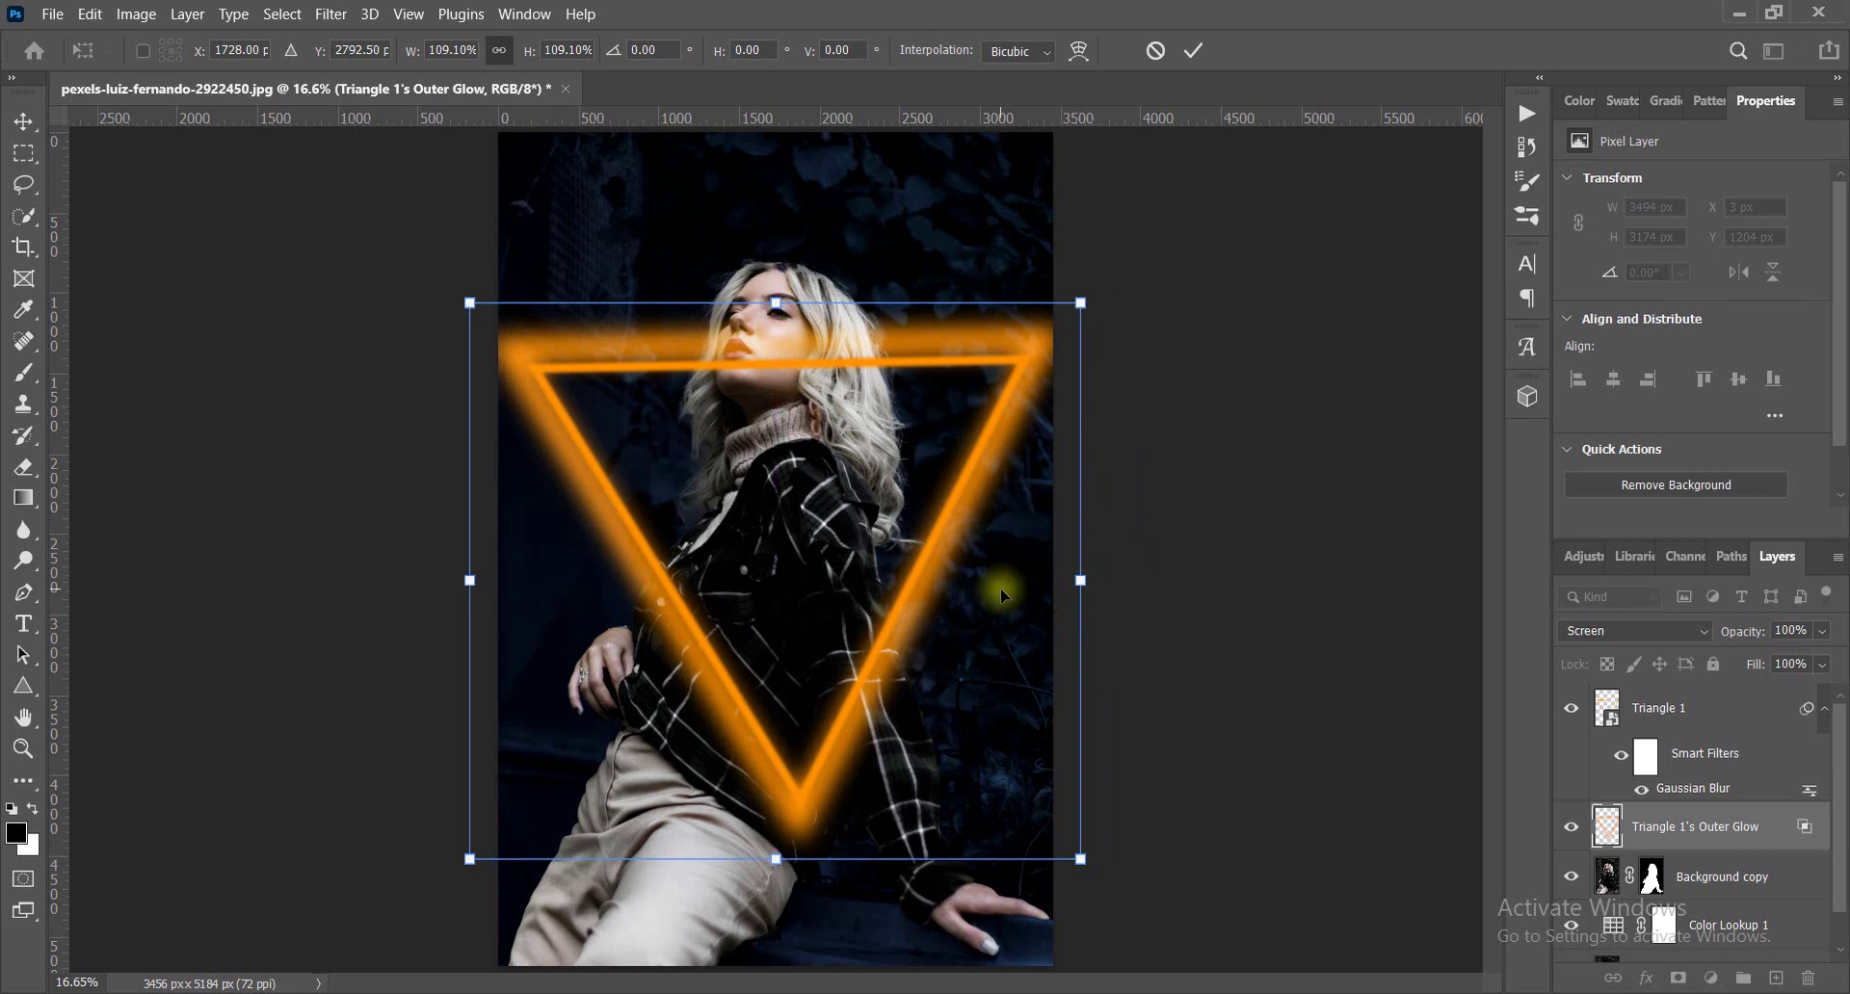
key("ctrl+z")
key("ctrl+z")
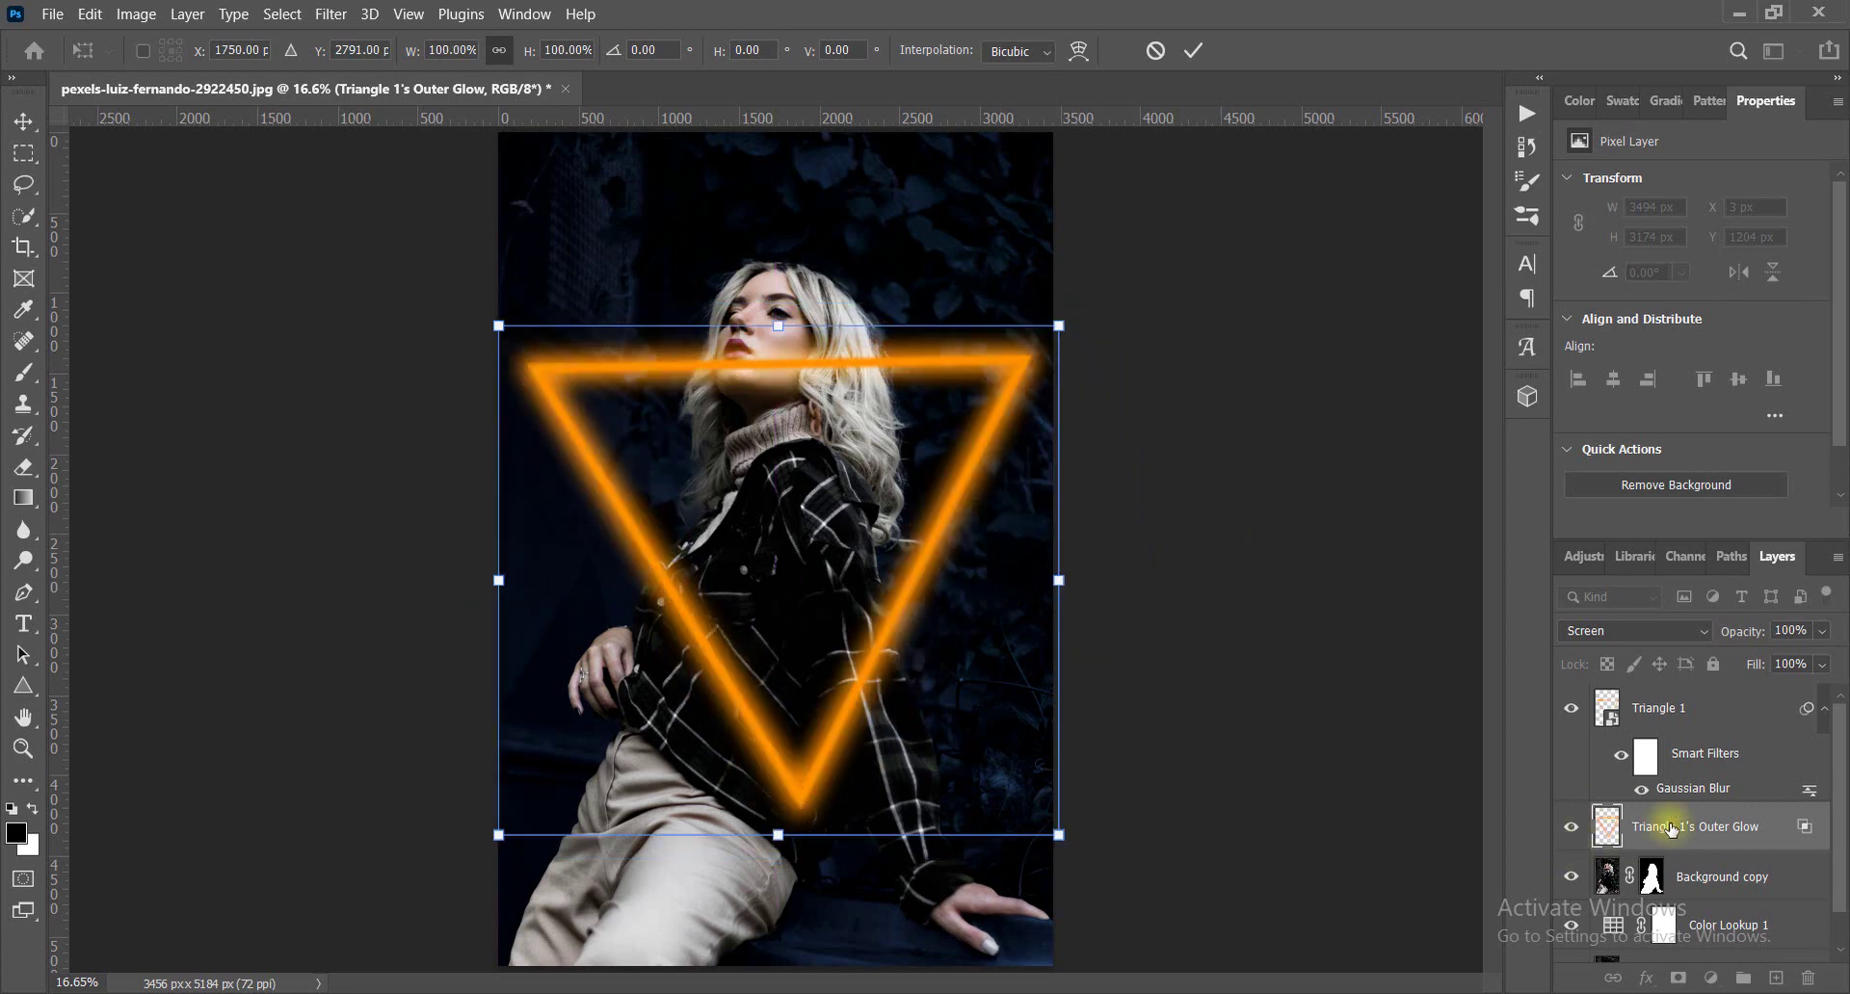
left_click(1649, 709)
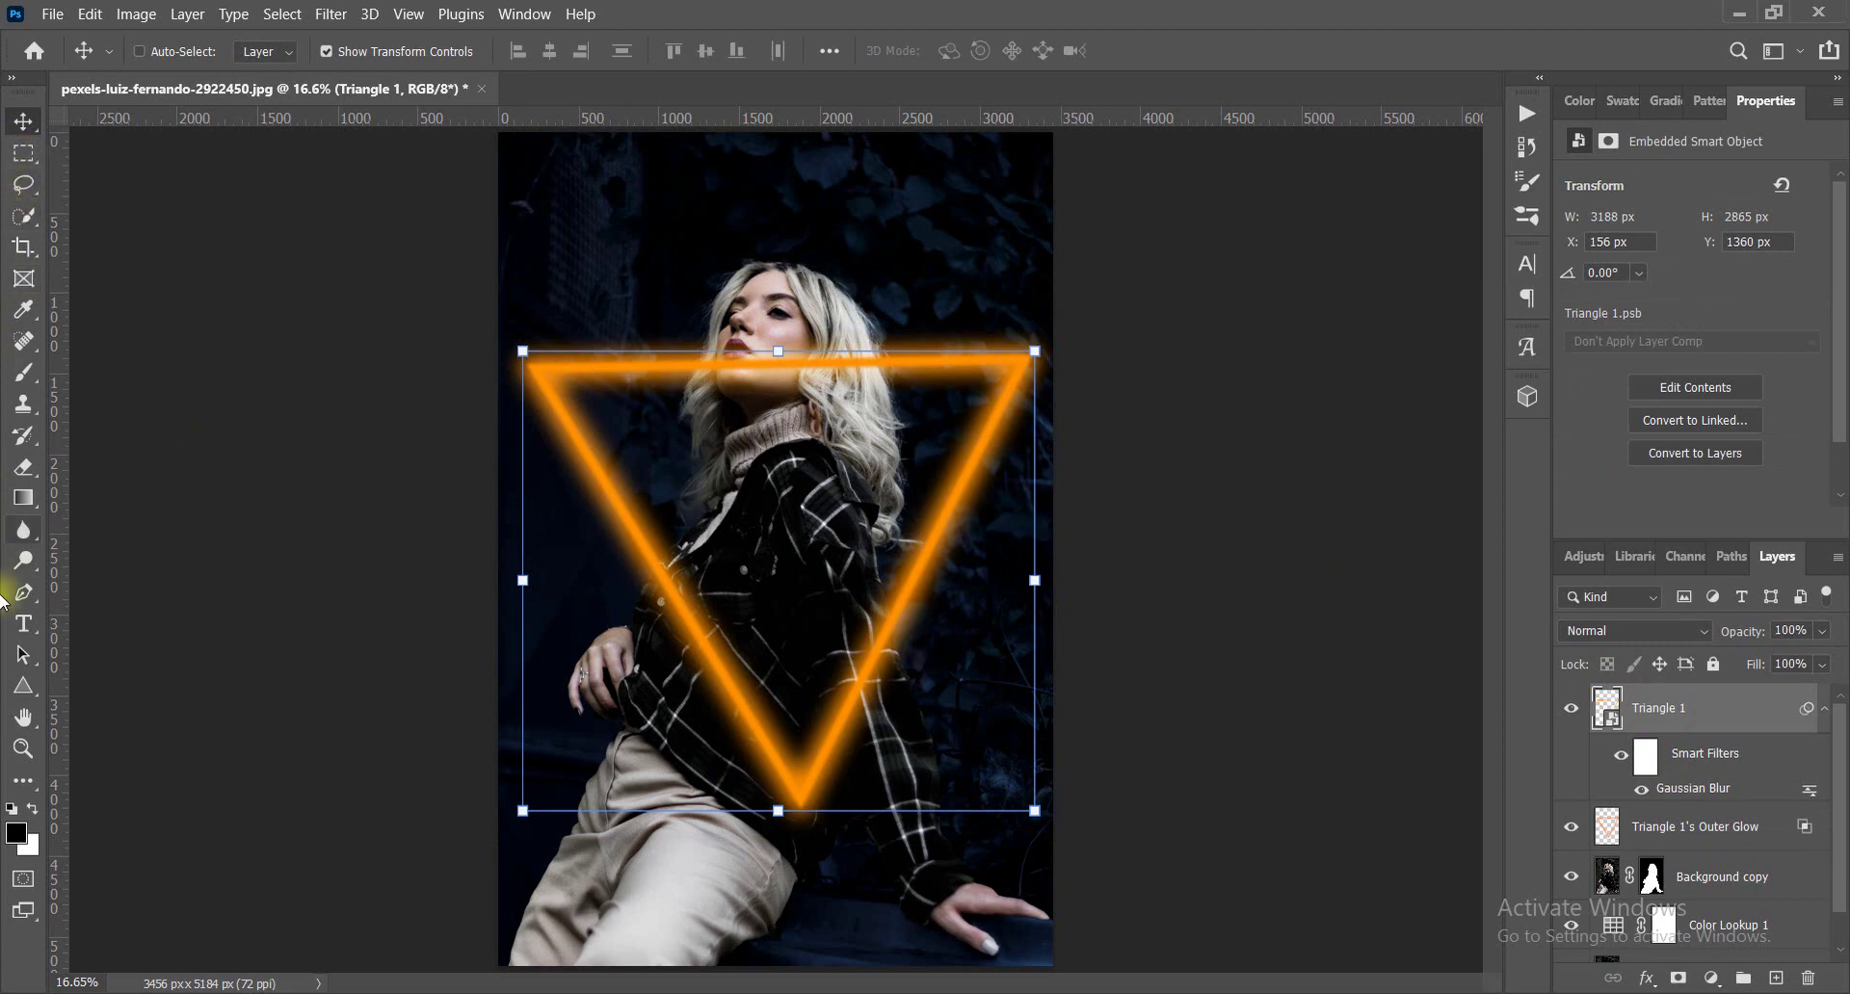
Rasterize Triangle 1 and erase its top bar where it crosses her face and hair.
left_click(24, 467)
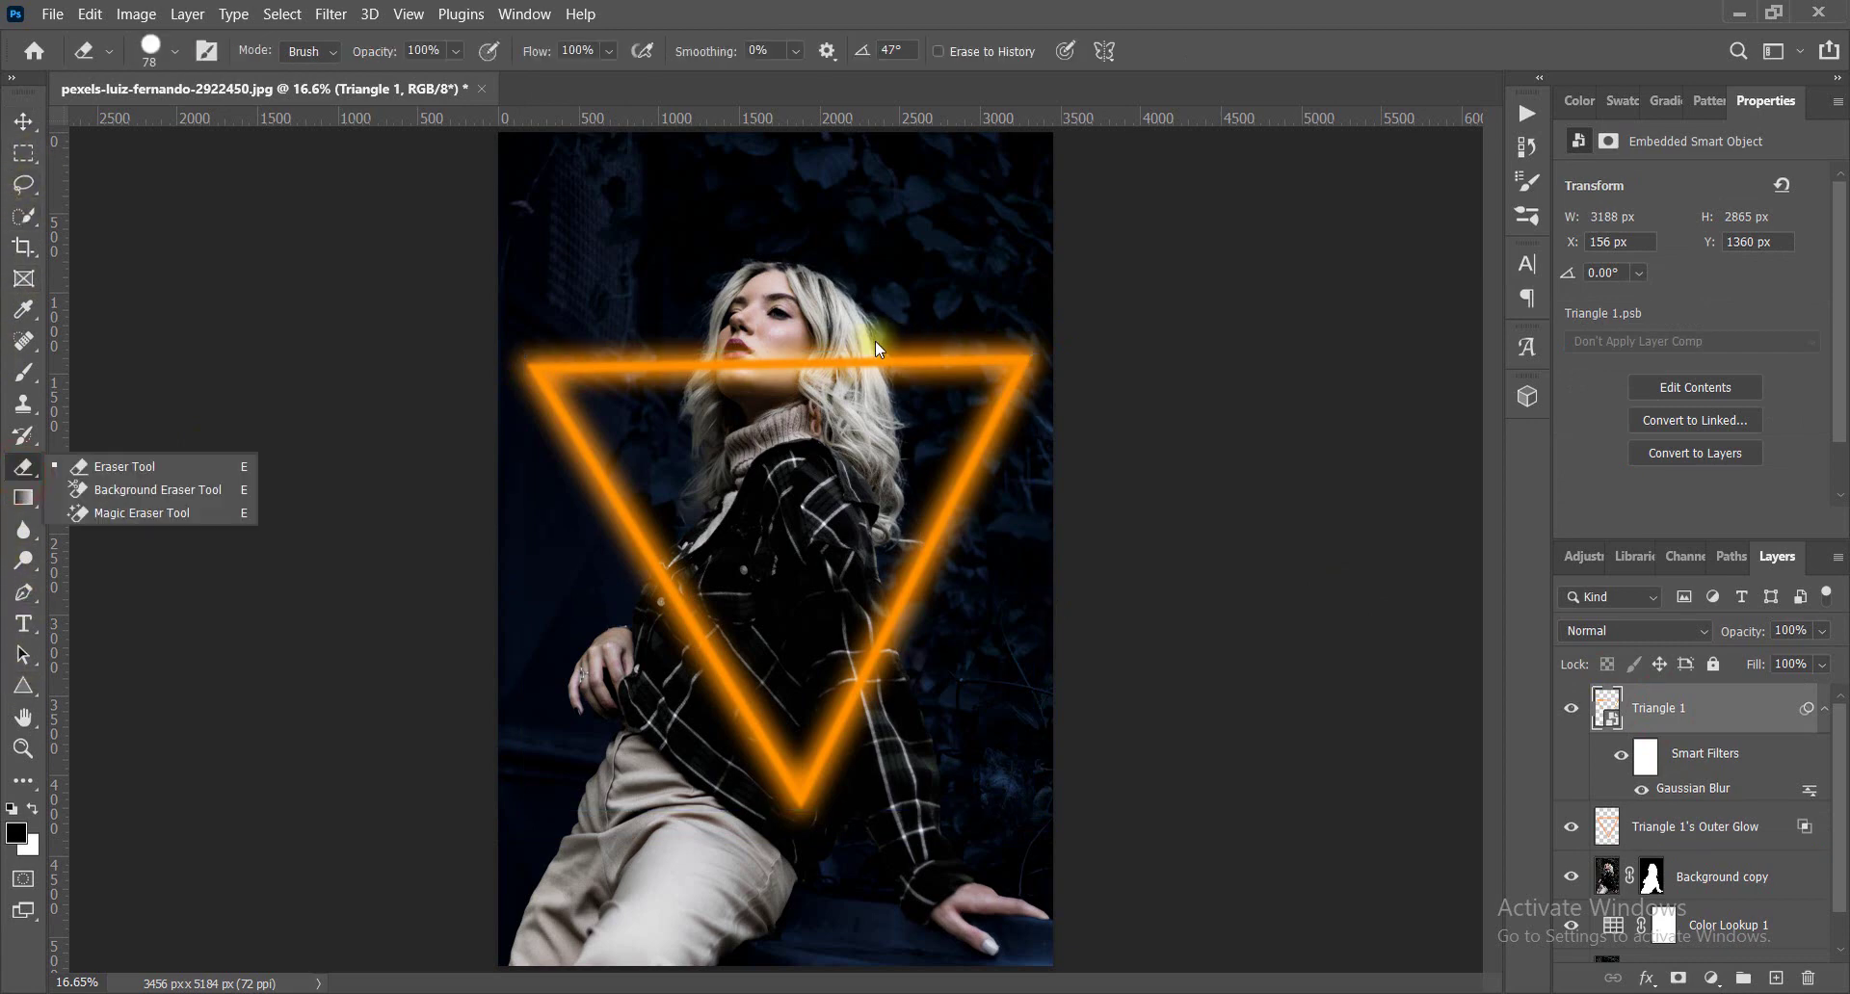
left_click(77, 466)
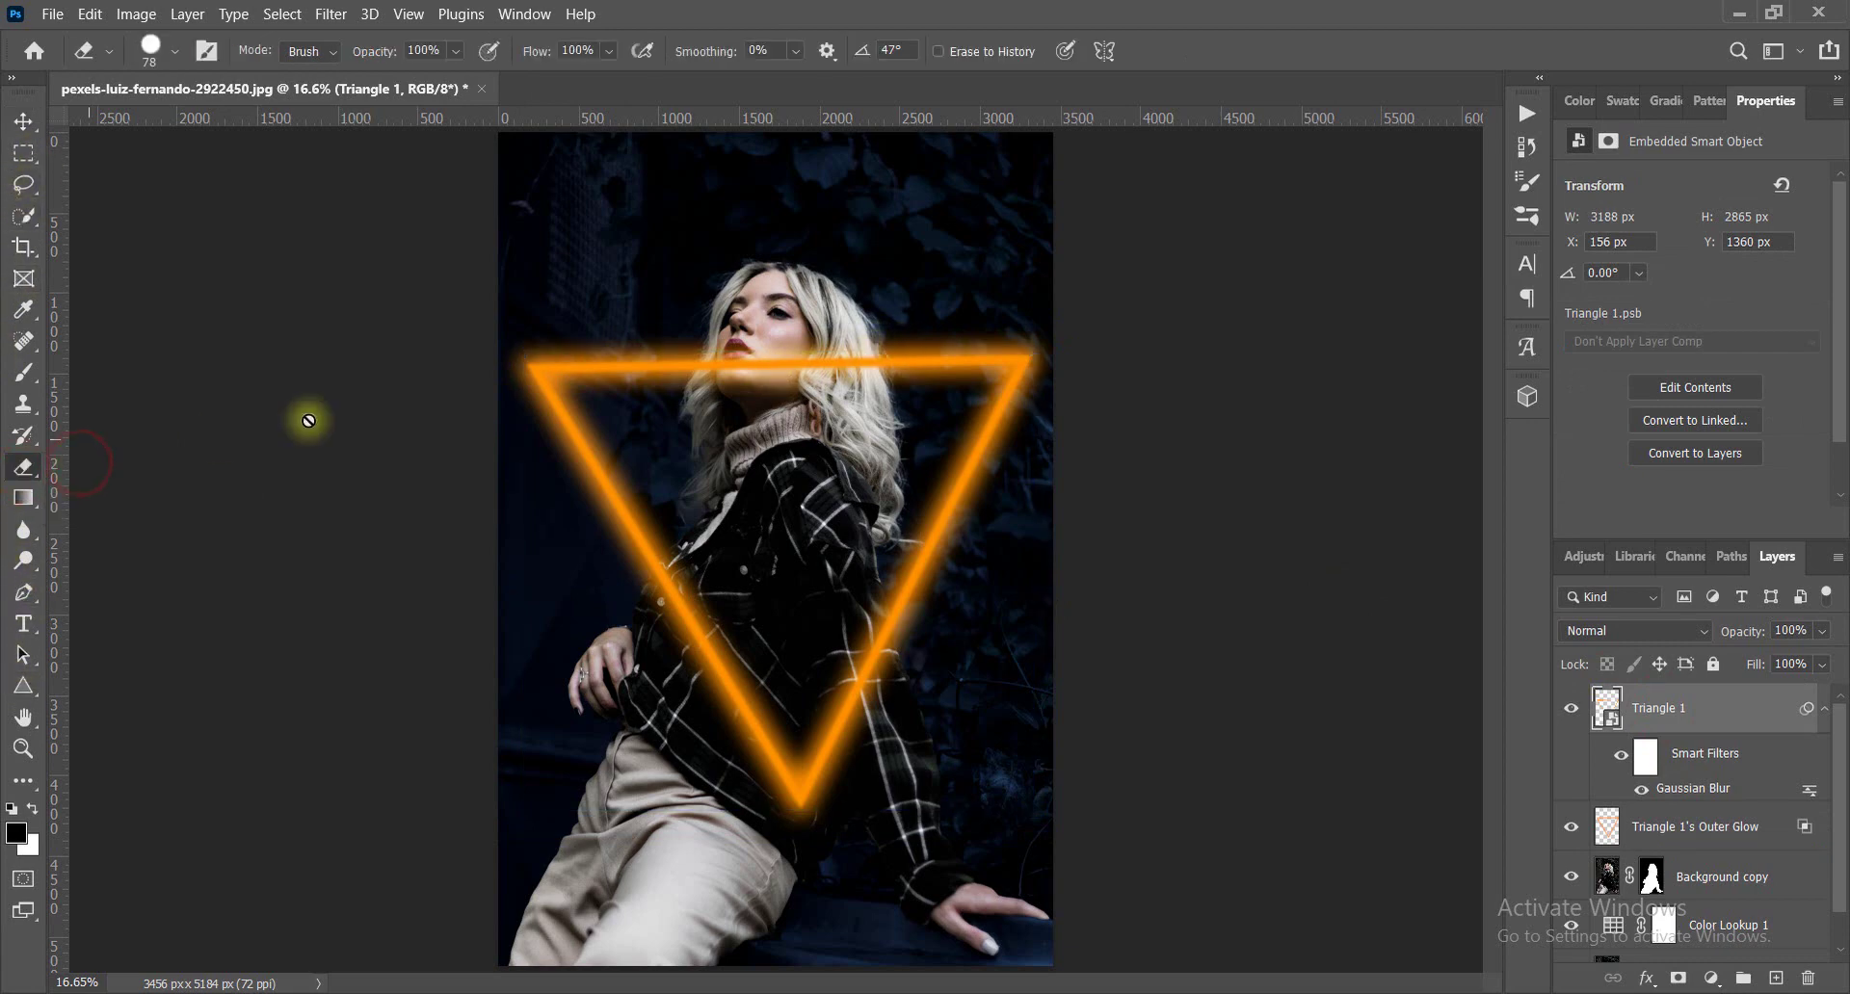
left_click(857, 368)
left_click(937, 415)
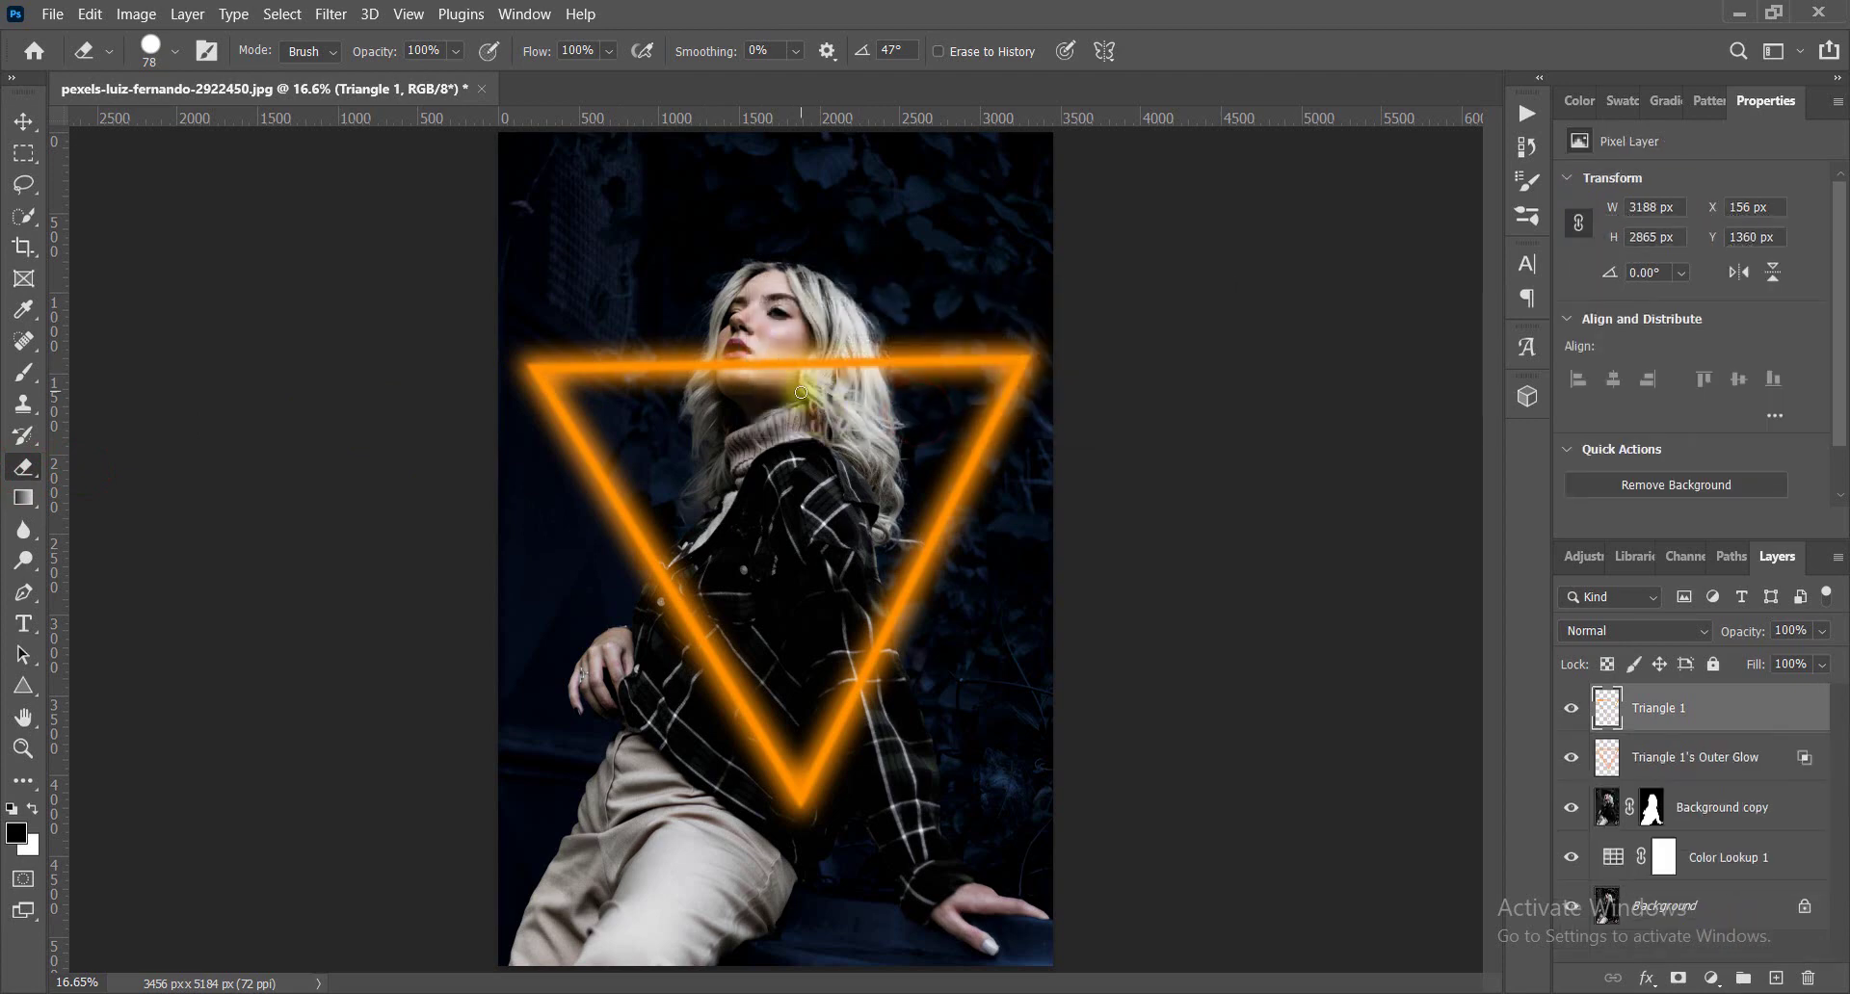
scroll(801, 392, "up", 1)
scroll(801, 392, "up", 1)
scroll(801, 393, "up", 1)
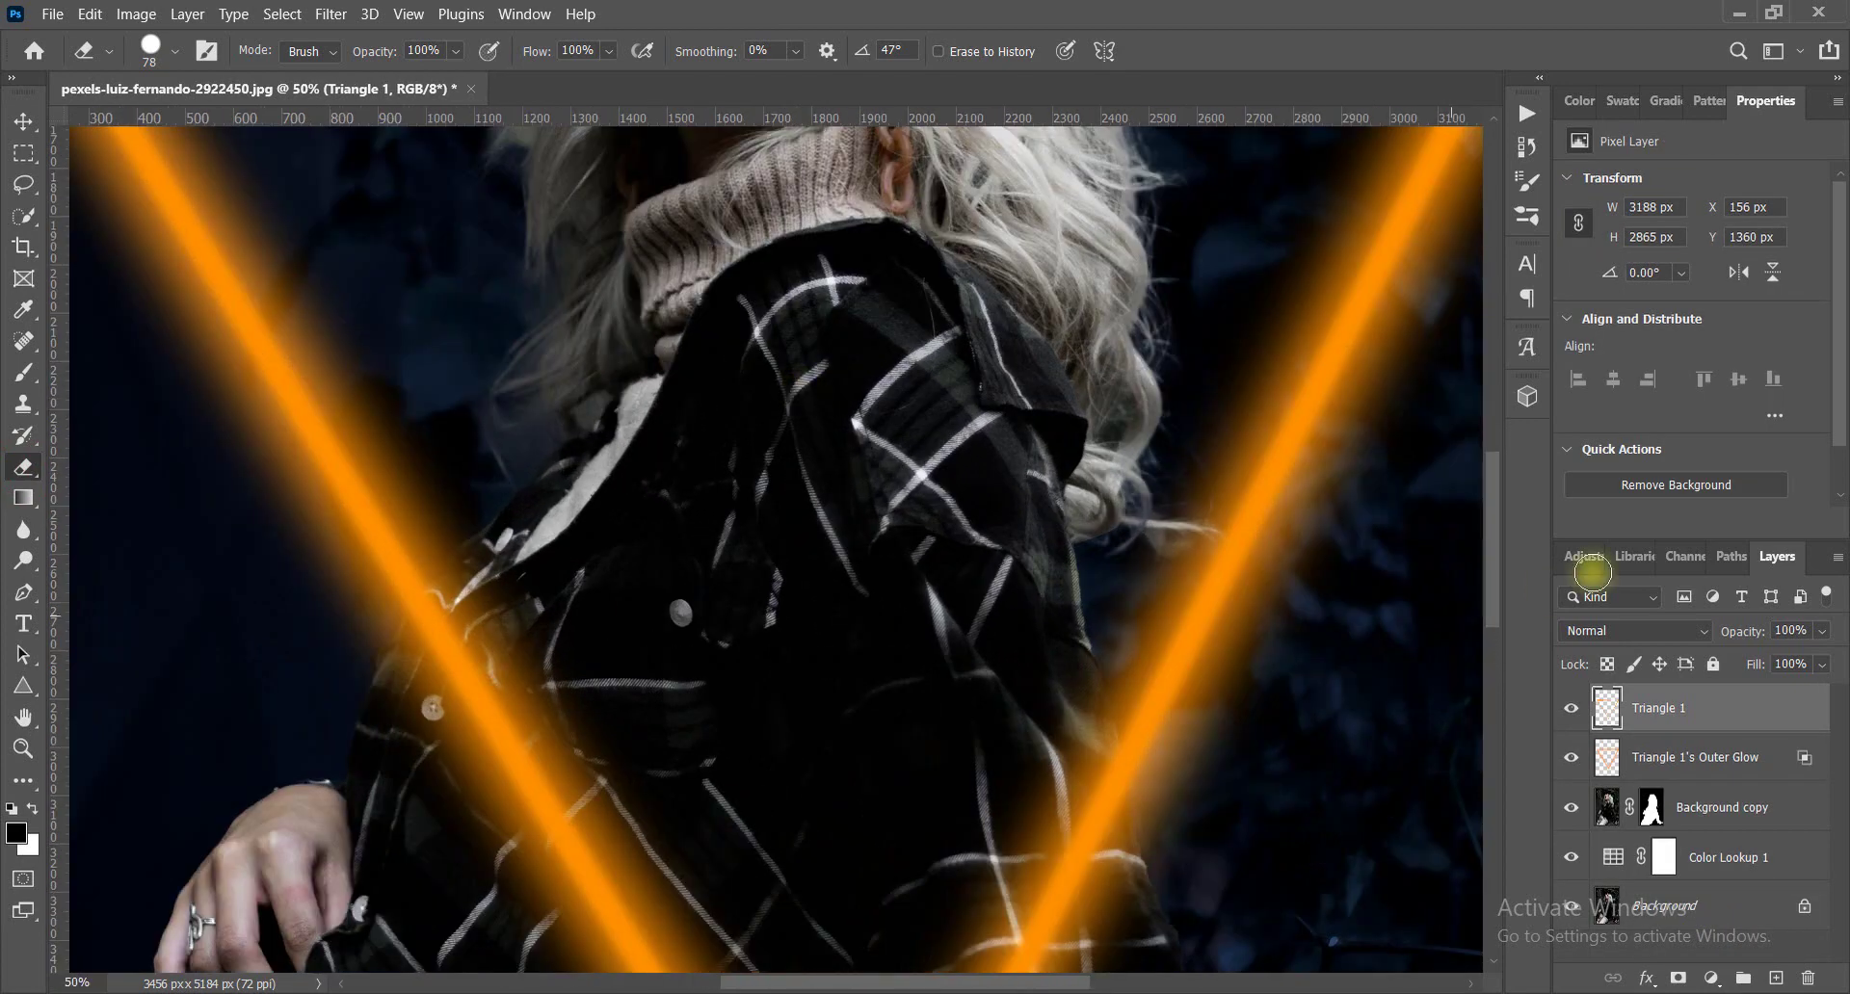
left_click_drag(1492, 548, 1494, 445)
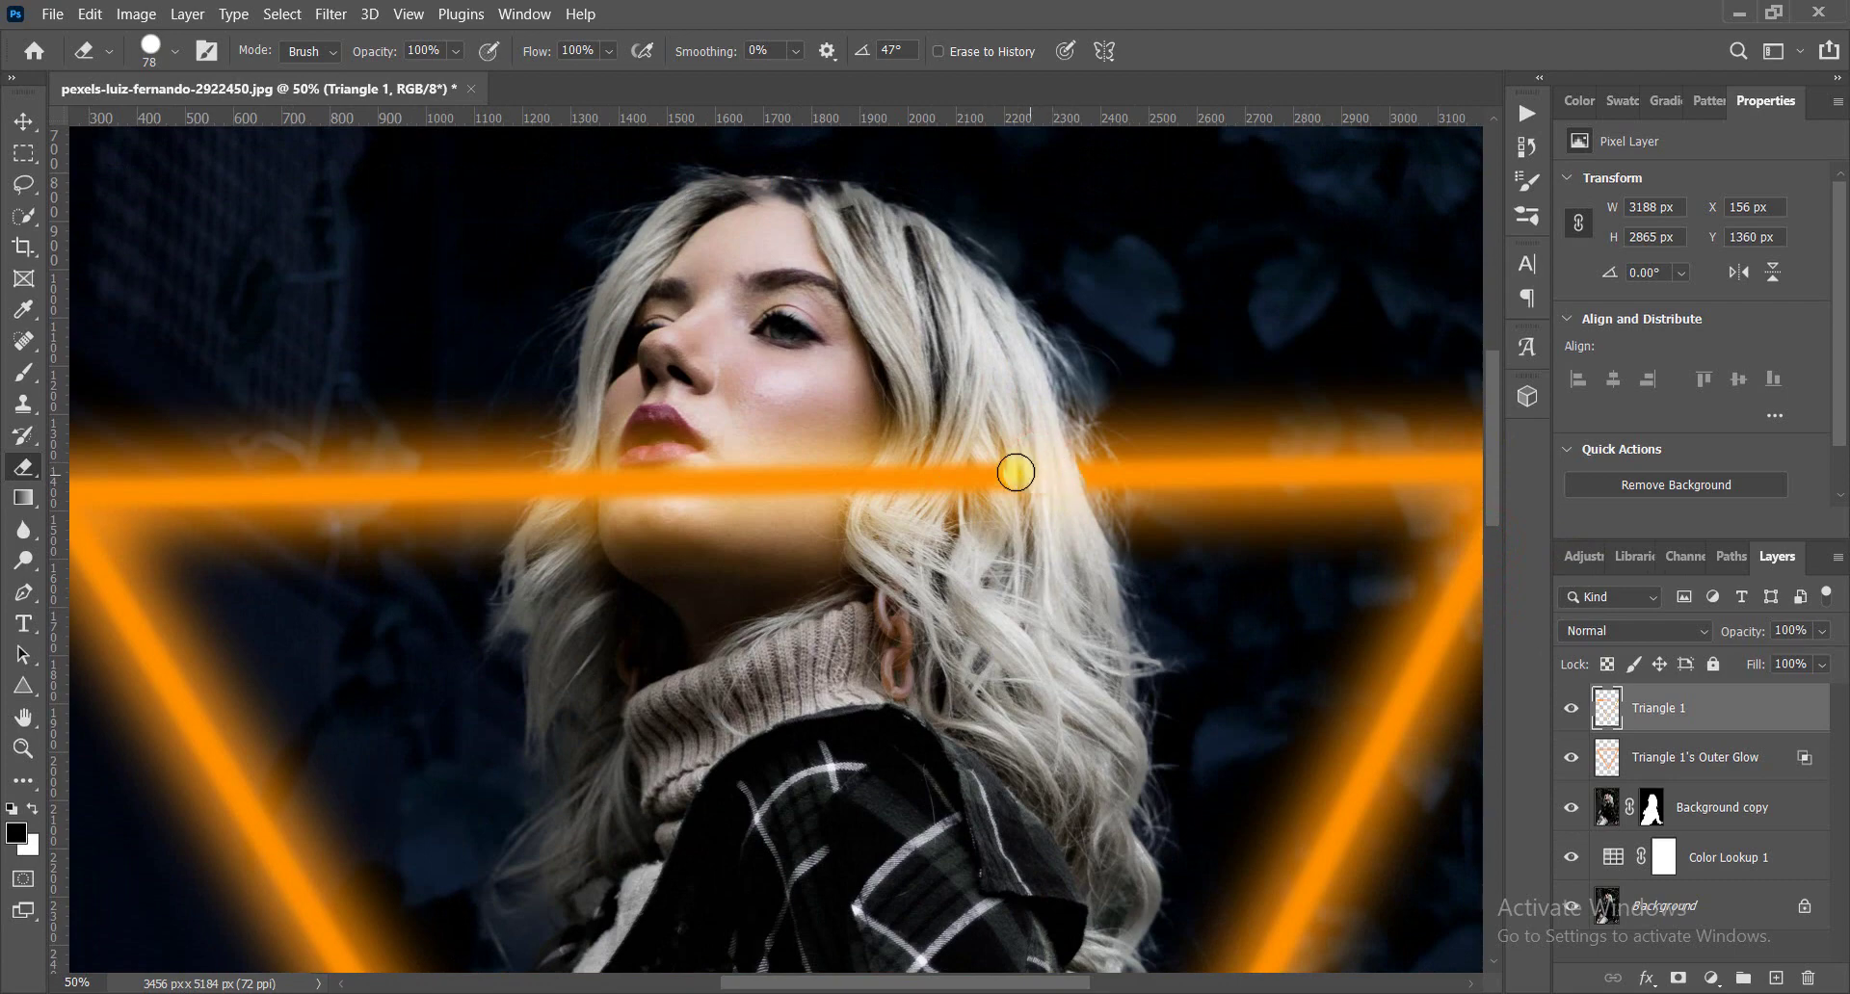
left_click_drag(1016, 472, 590, 502)
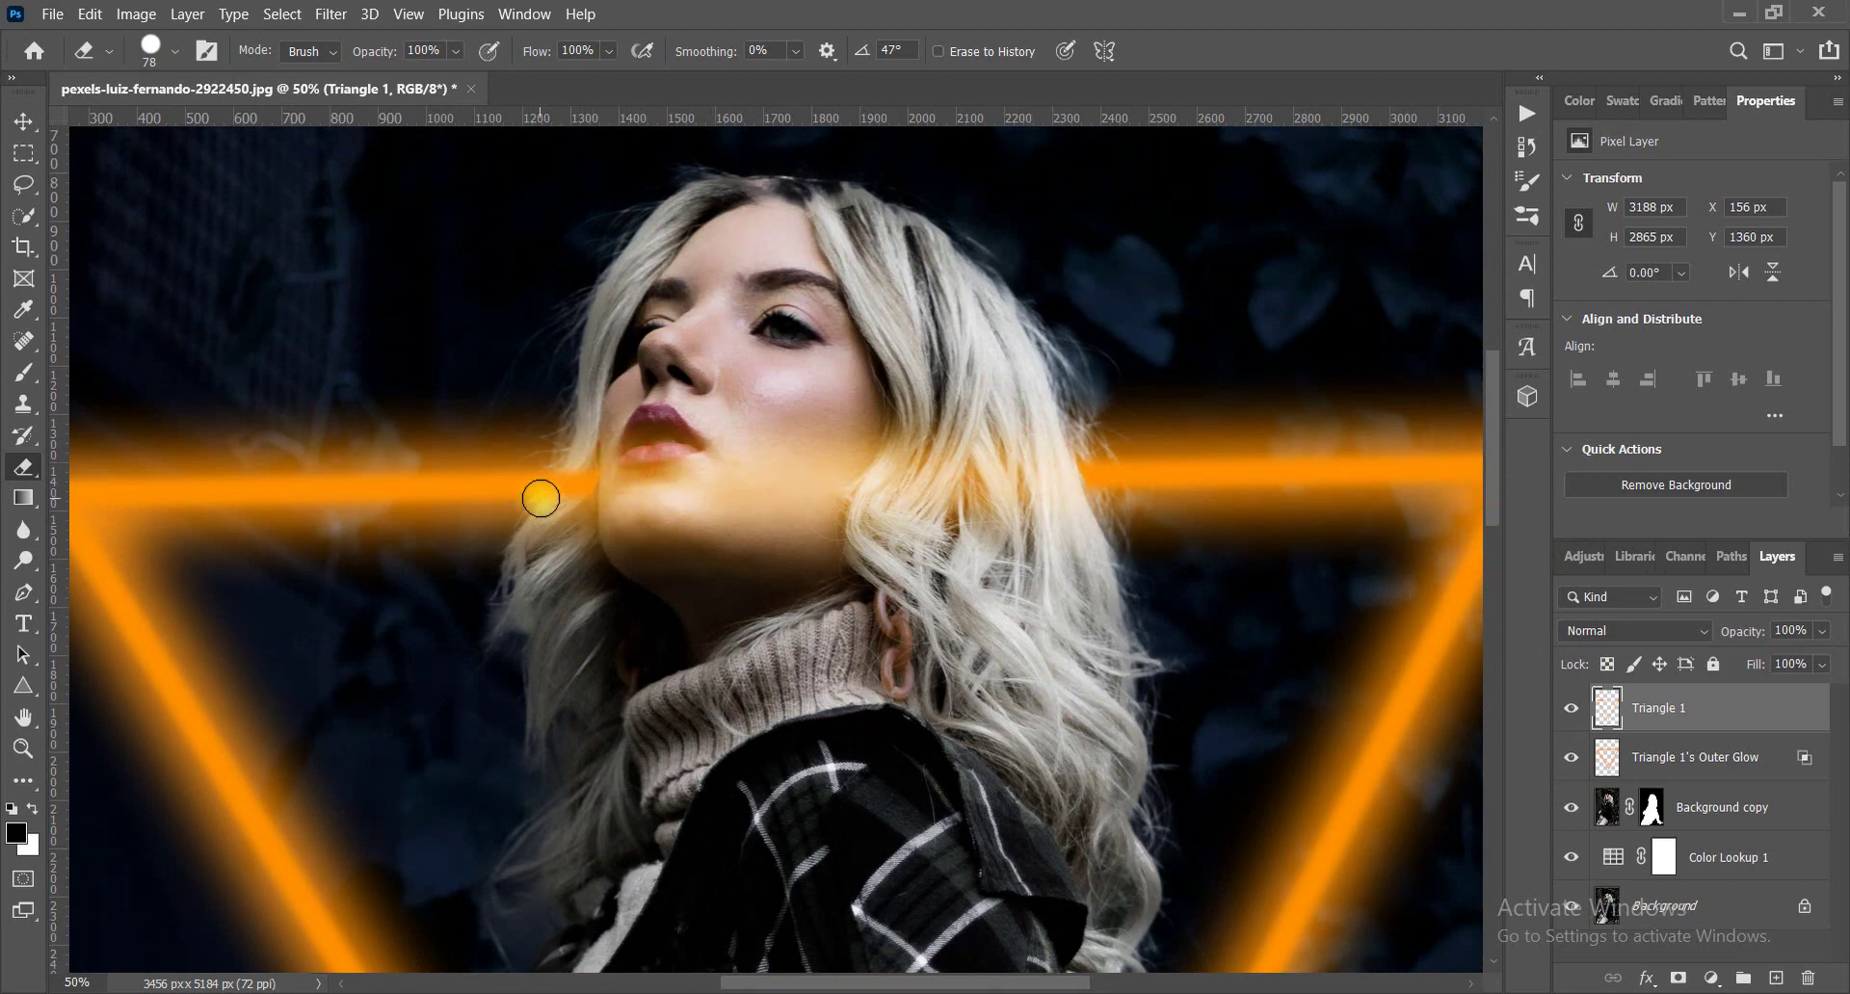
Softly erase the outer glow over her cheek and lips at 78% opacity, 54% flow.
left_click(1695, 757)
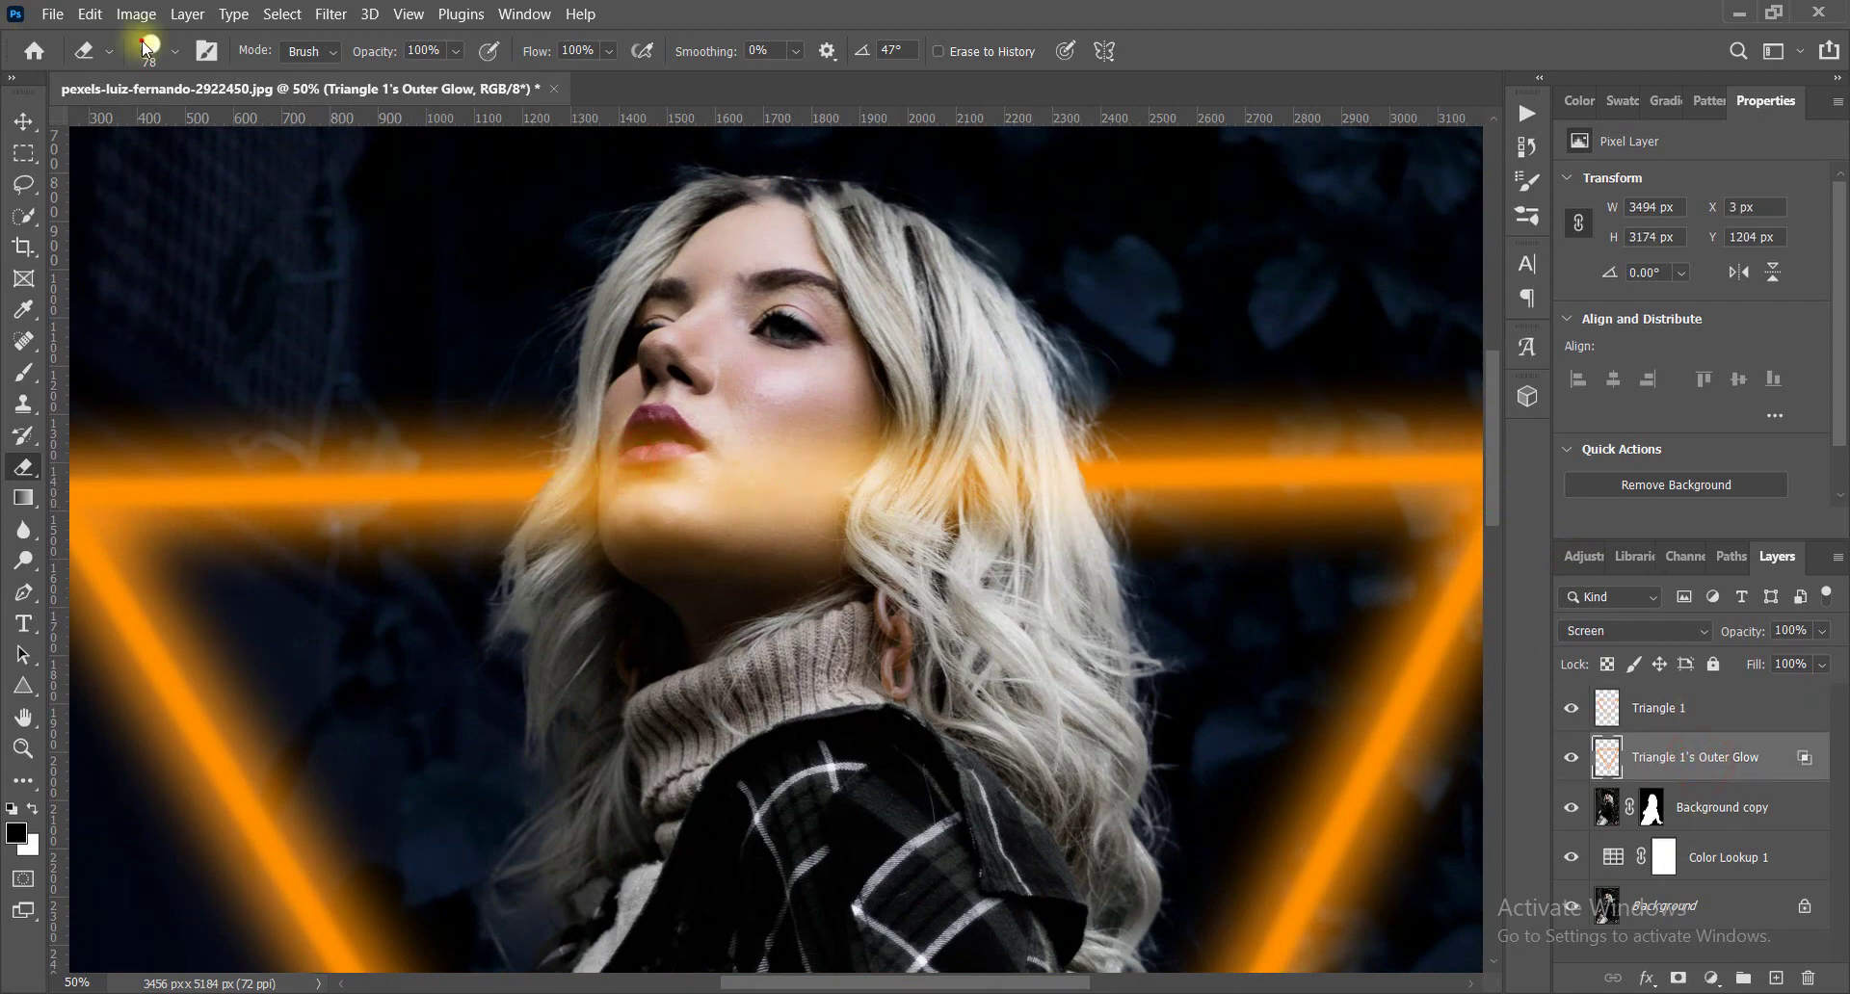
left_click(150, 51)
mouse_move(800, 569)
left_mouse_down()
mouse_move(872, 465)
mouse_move(647, 417)
left_mouse_up()
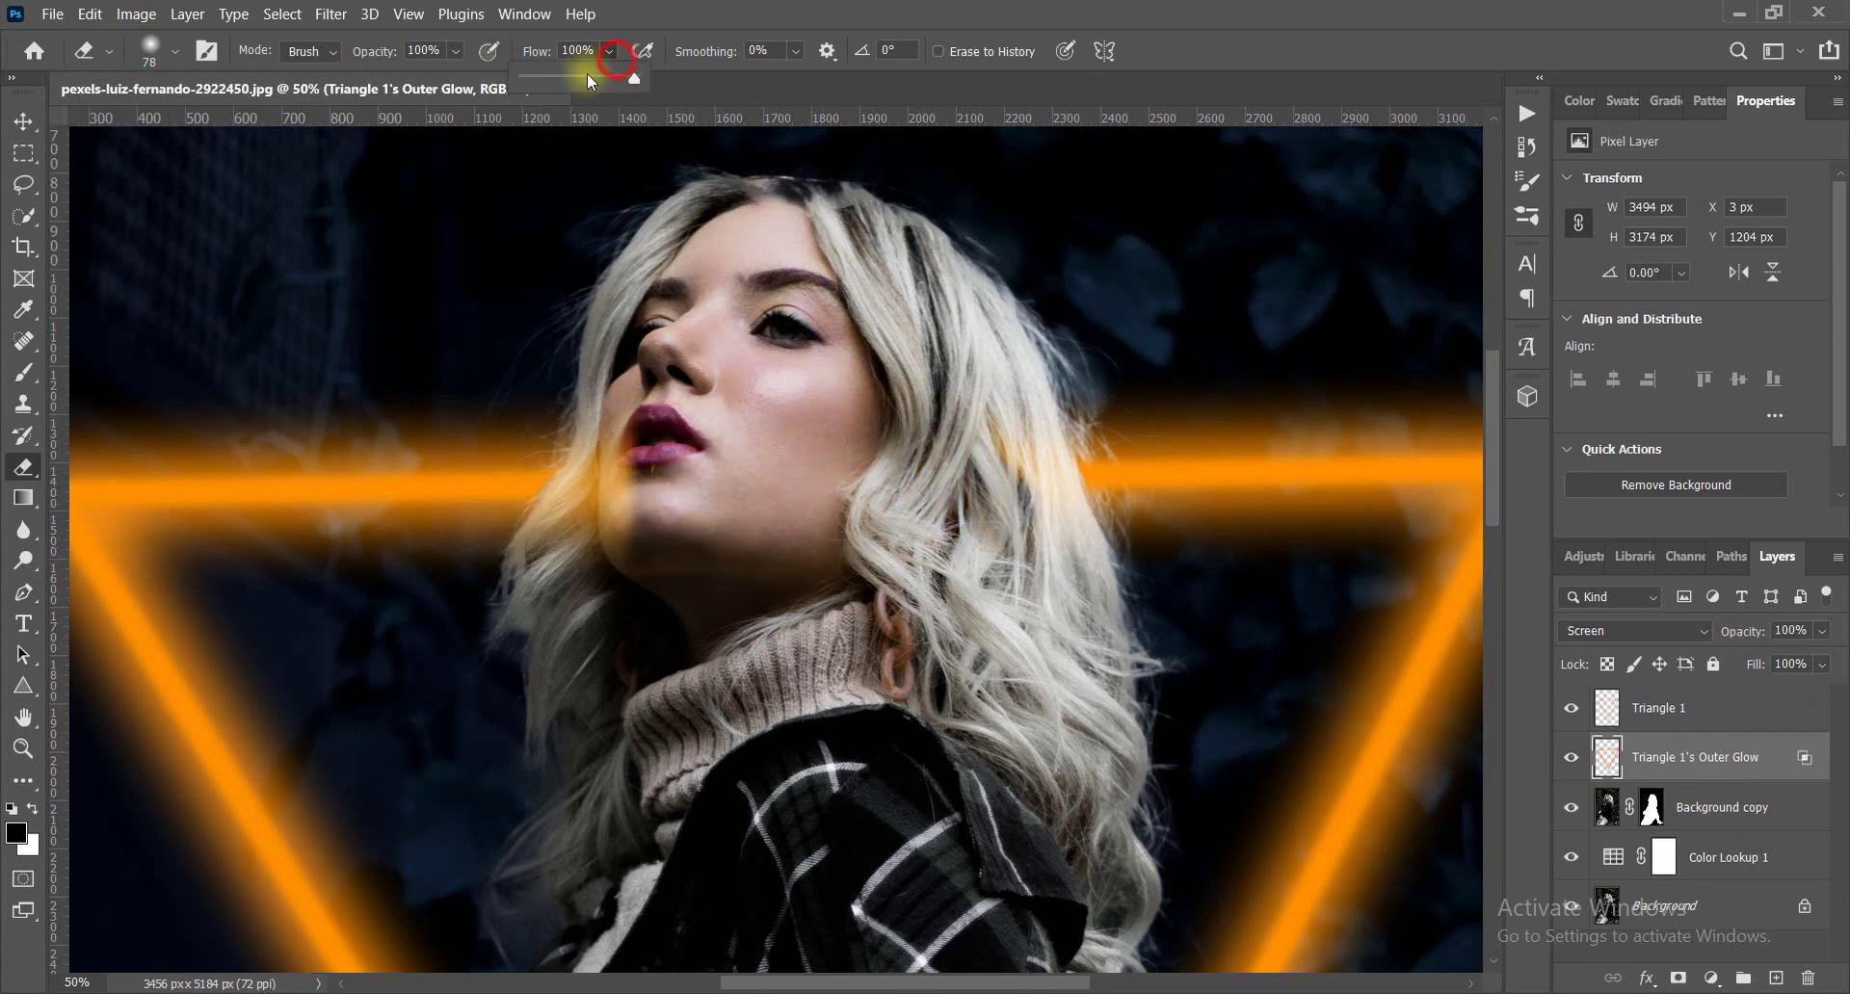
left_click(454, 51)
left_click_drag(591, 81, 452, 77)
left_click(174, 51)
left_click_drag(174, 113, 215, 113)
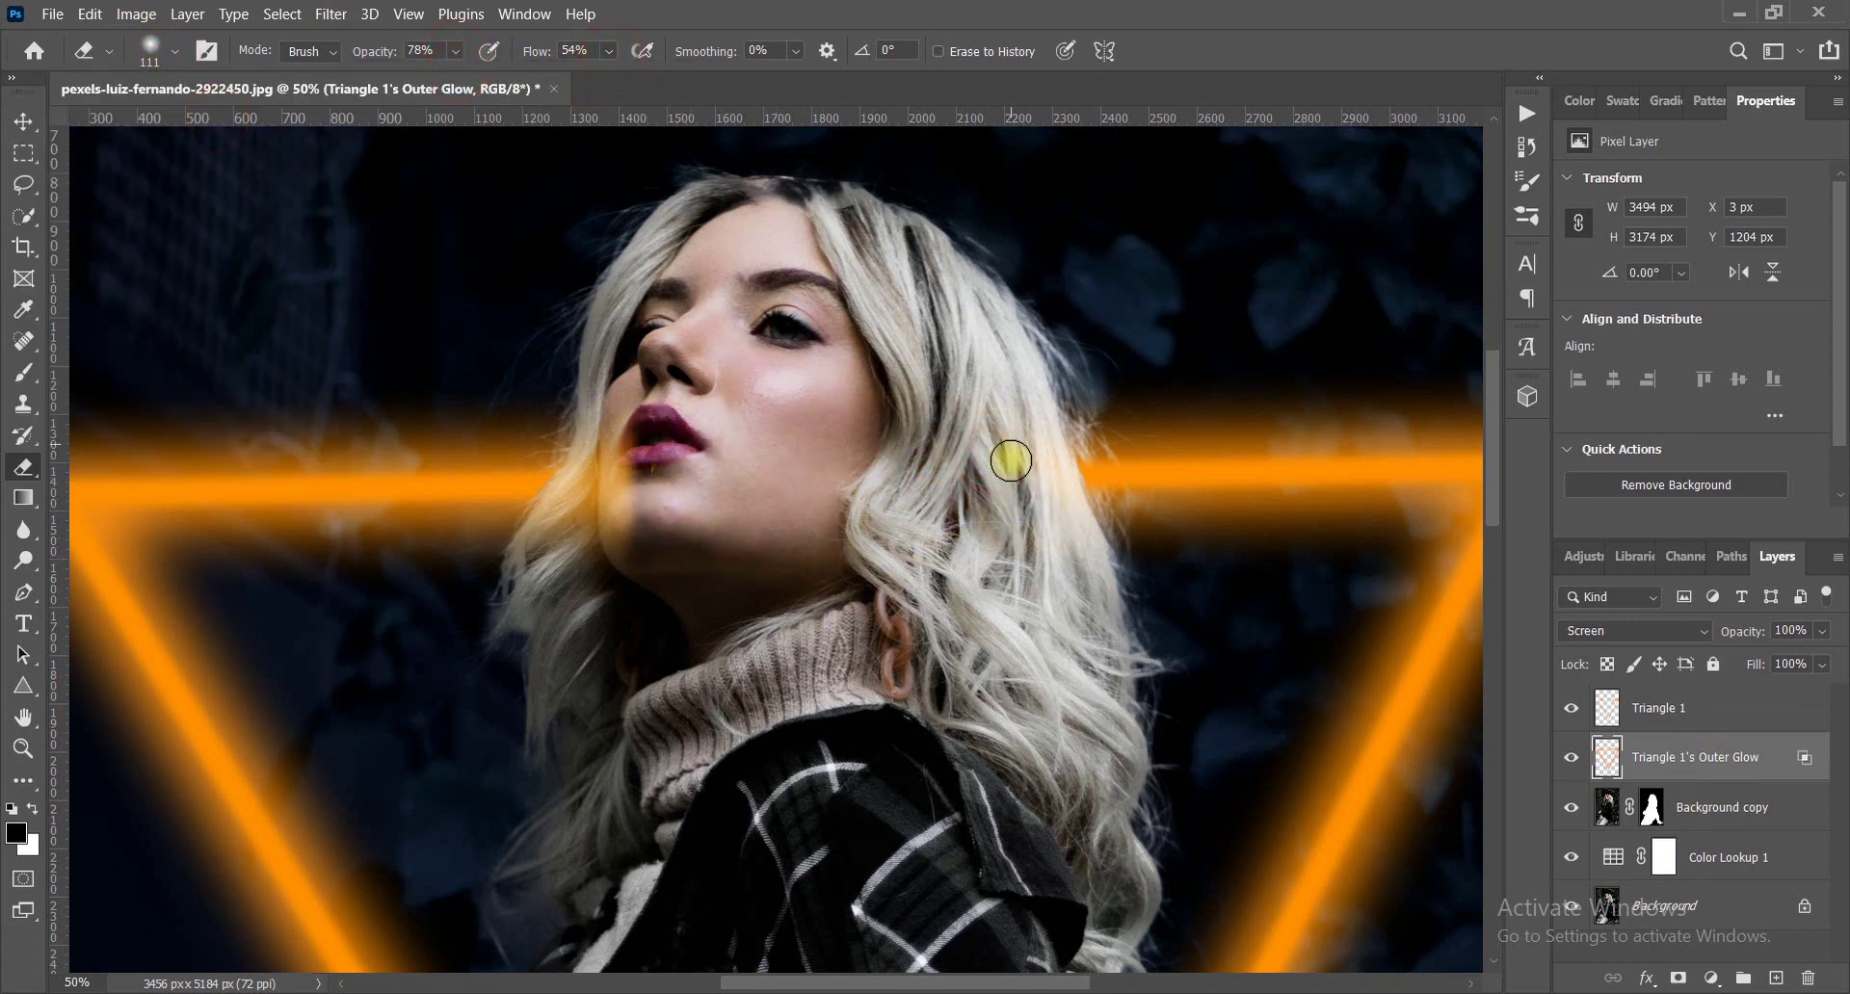
left_click_drag(667, 467, 646, 477)
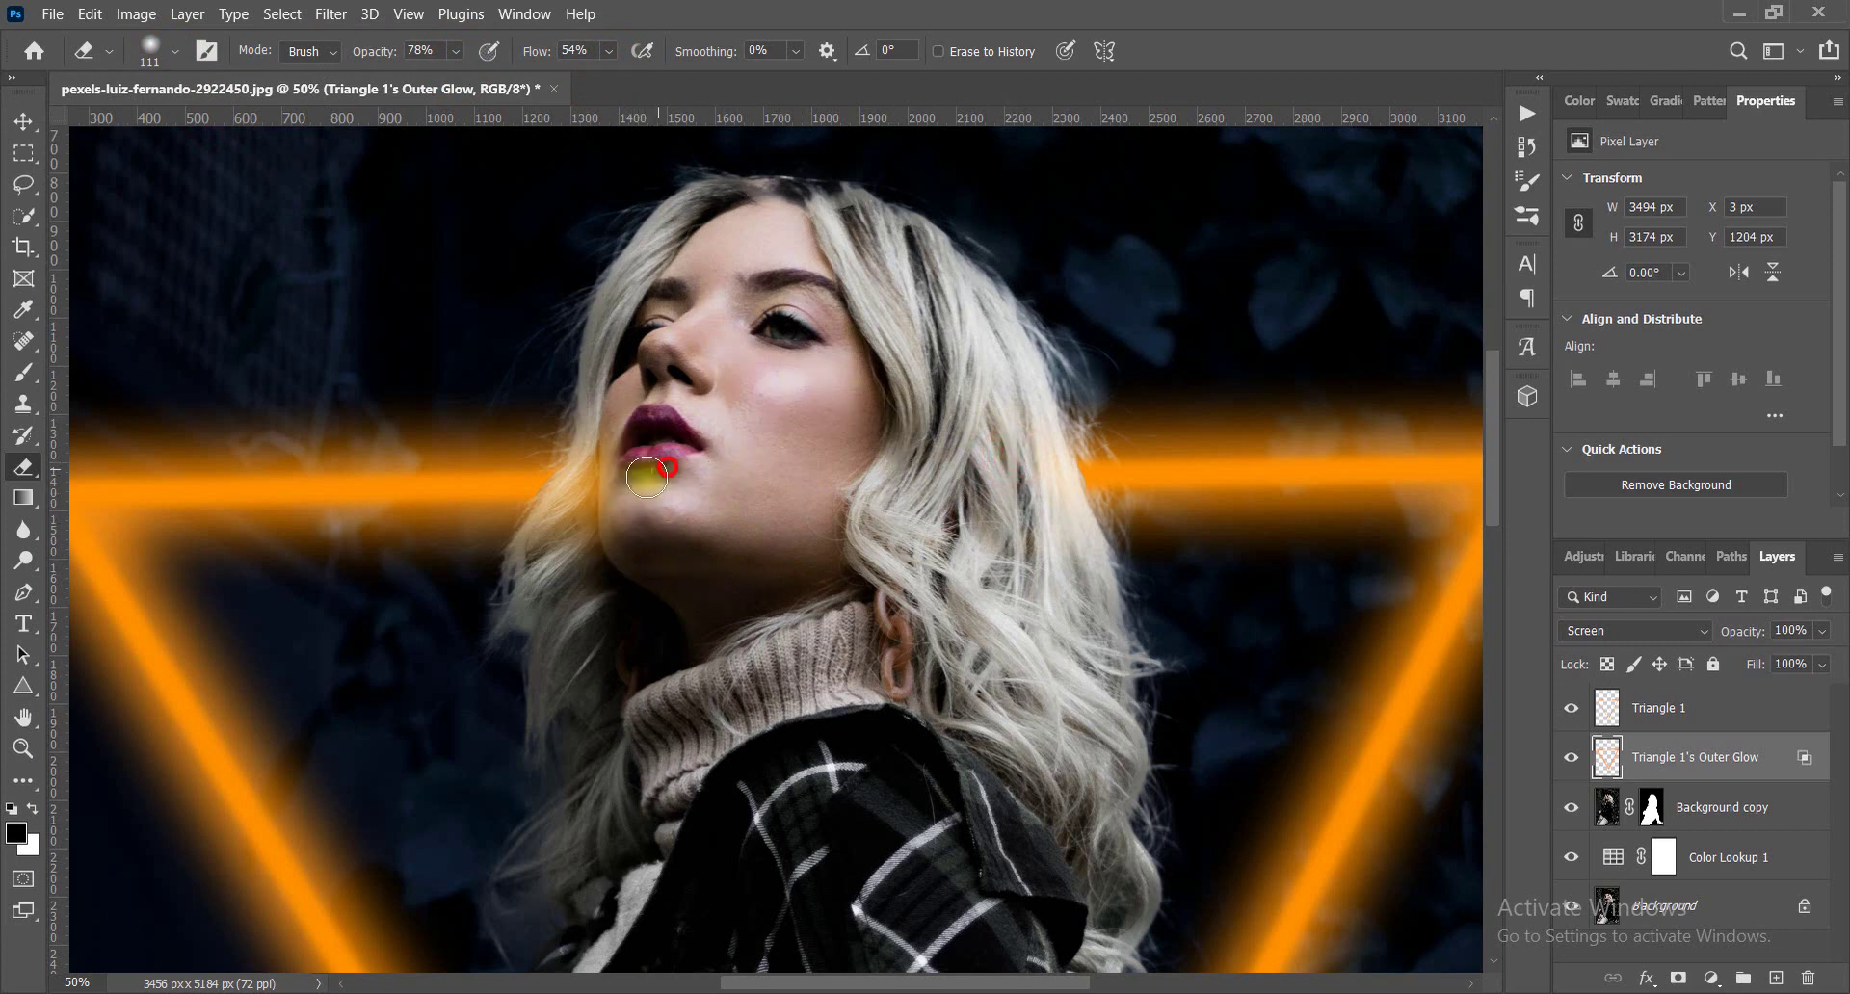
key("alt+bracketright")
key("ctrl+0")
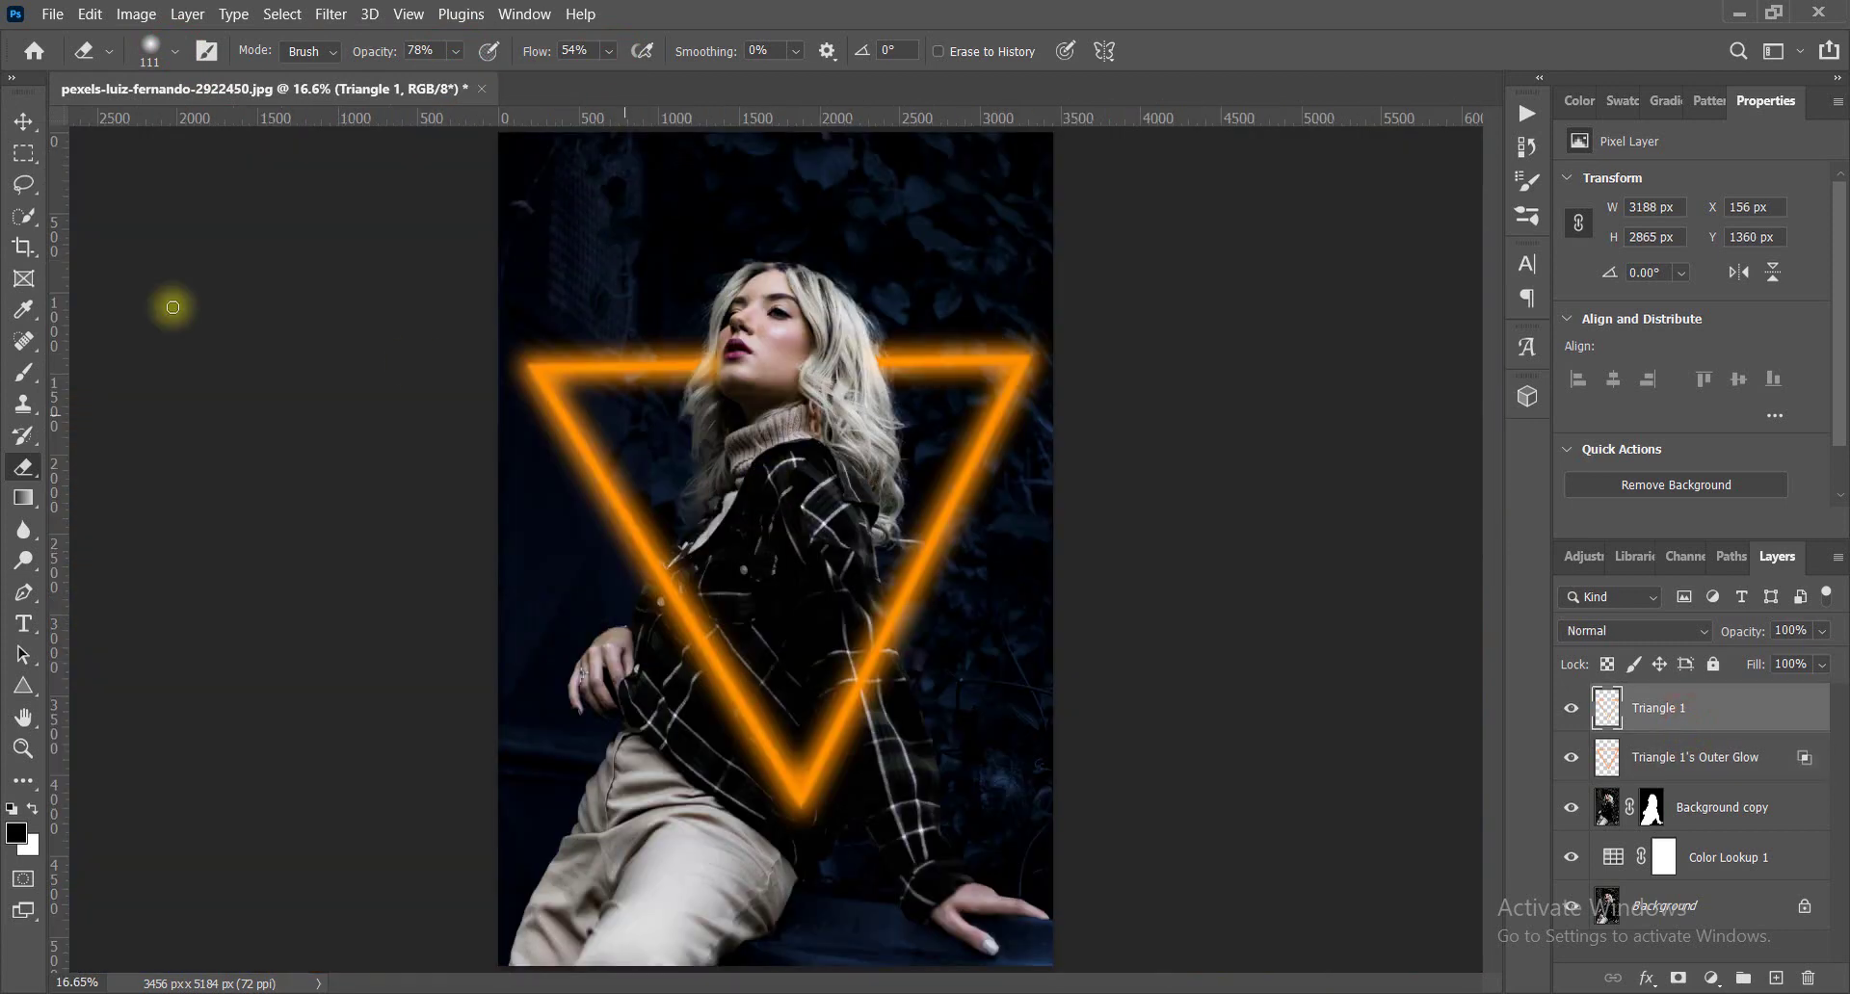
left_click(23, 121)
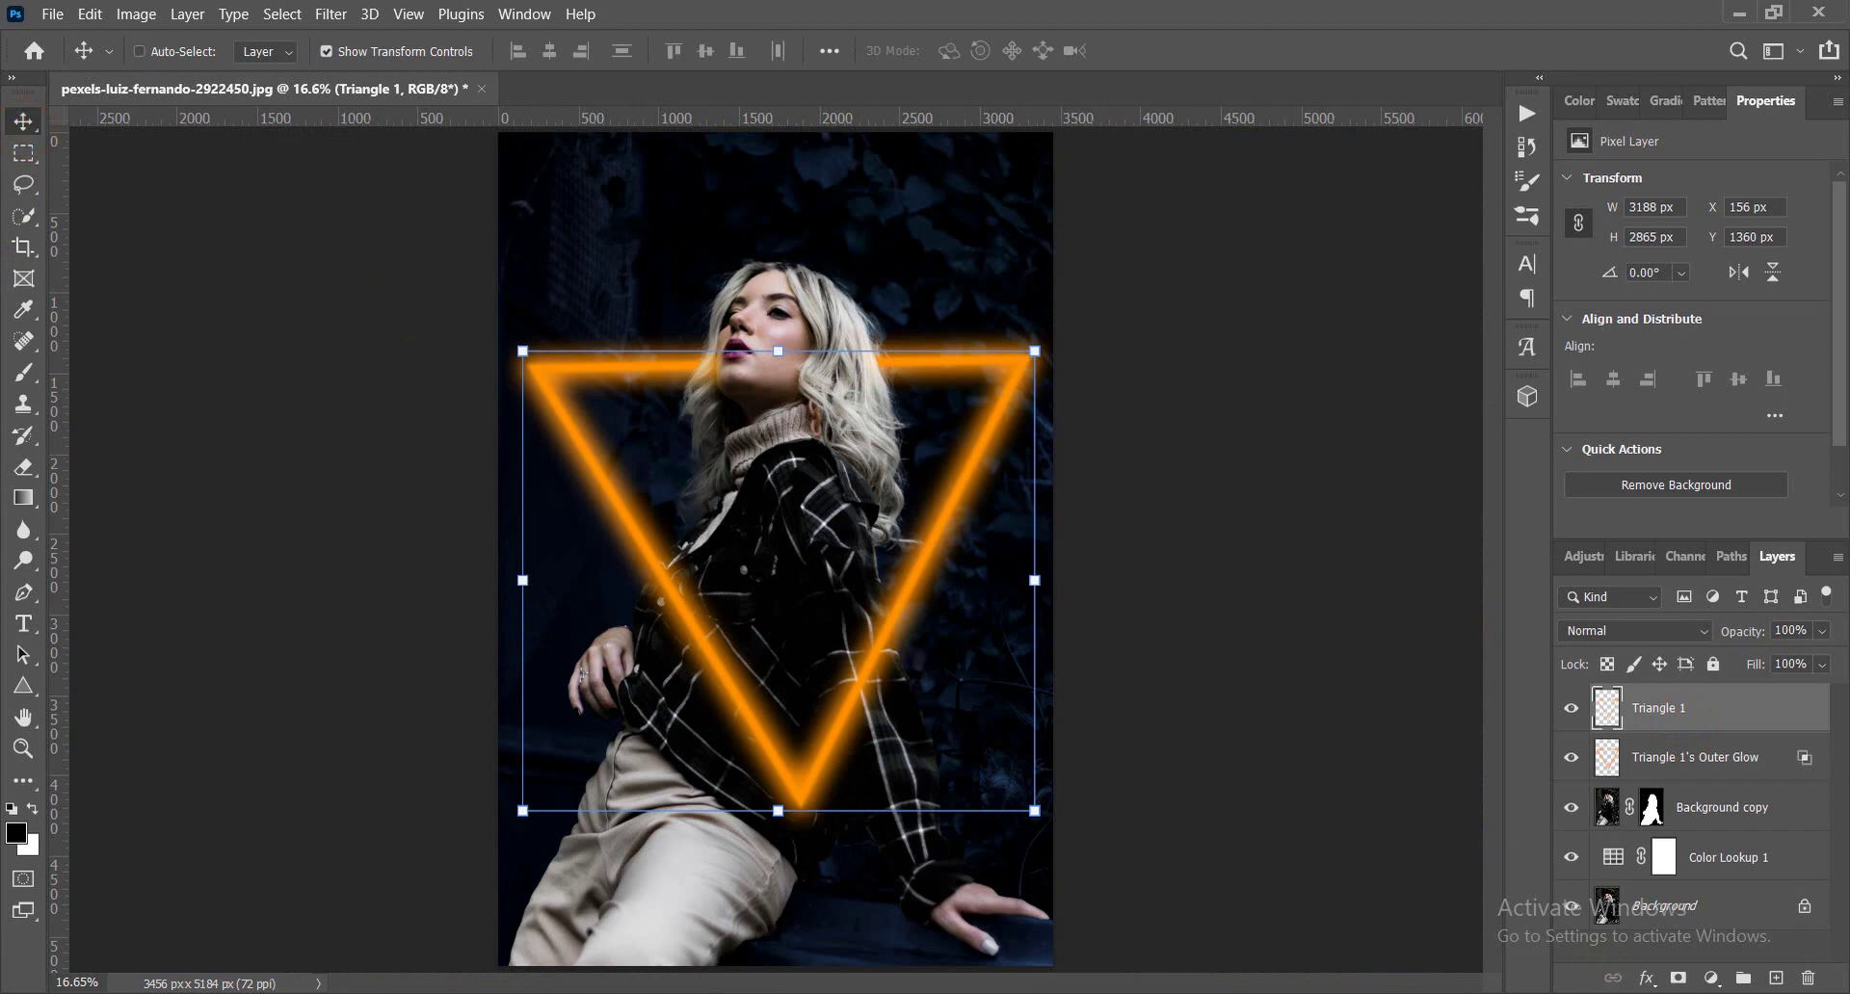
Add a new Layer 1 below the glow layer, clipped to the cut-out woman.
left_click(1773, 981)
left_click_drag(1681, 710, 1688, 830)
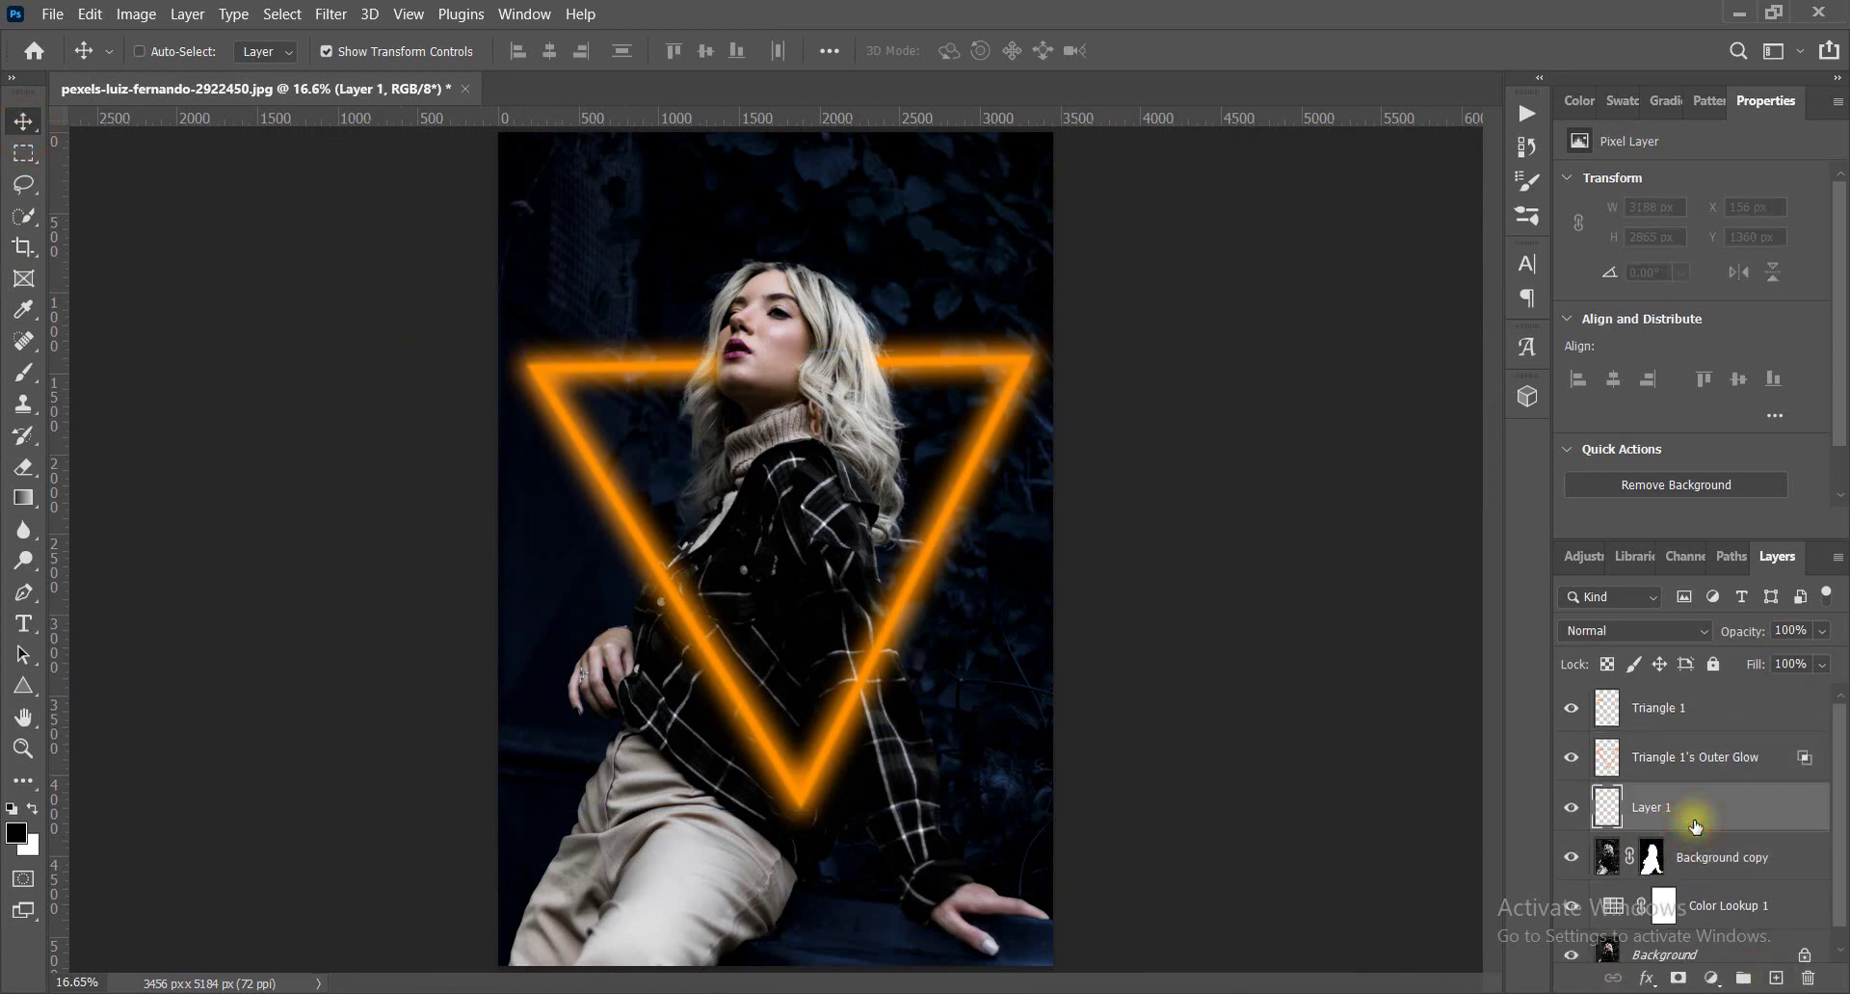
left_click(1661, 821, "alt")
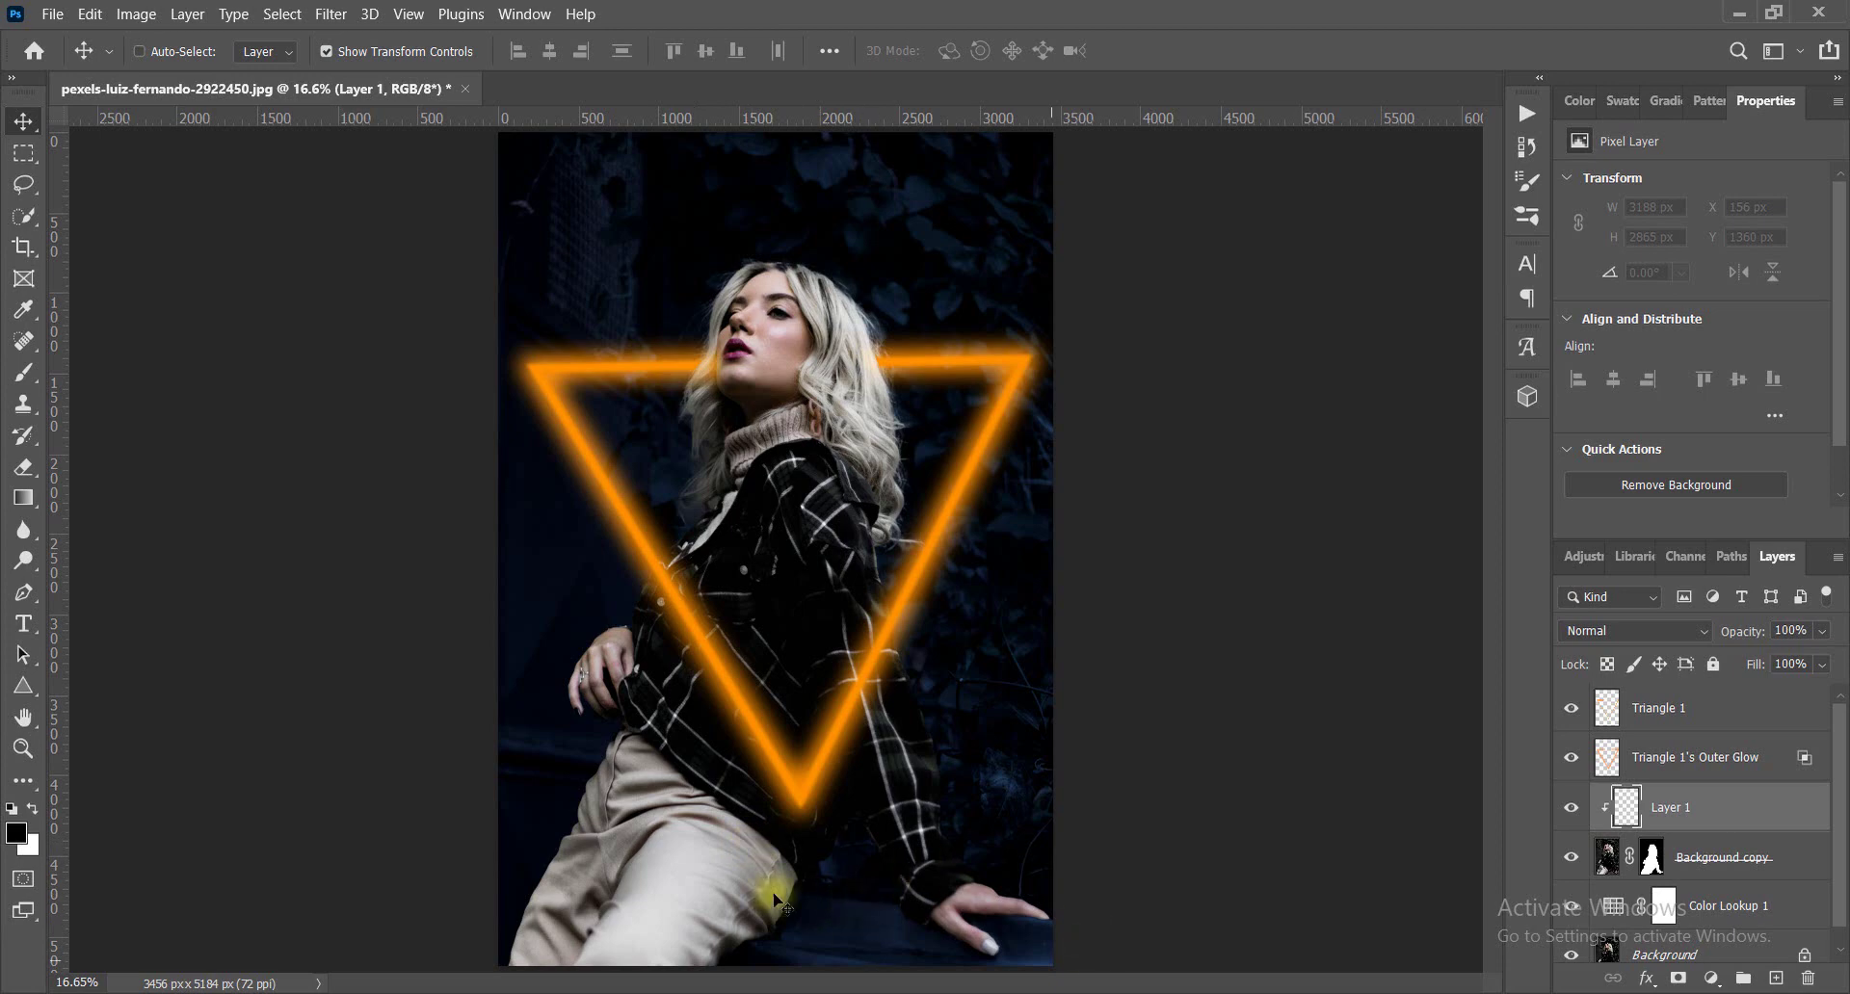
Set up a Soft Round brush in the glow's orange at 62% opacity, 55% flow.
left_click(25, 373)
left_click(177, 56)
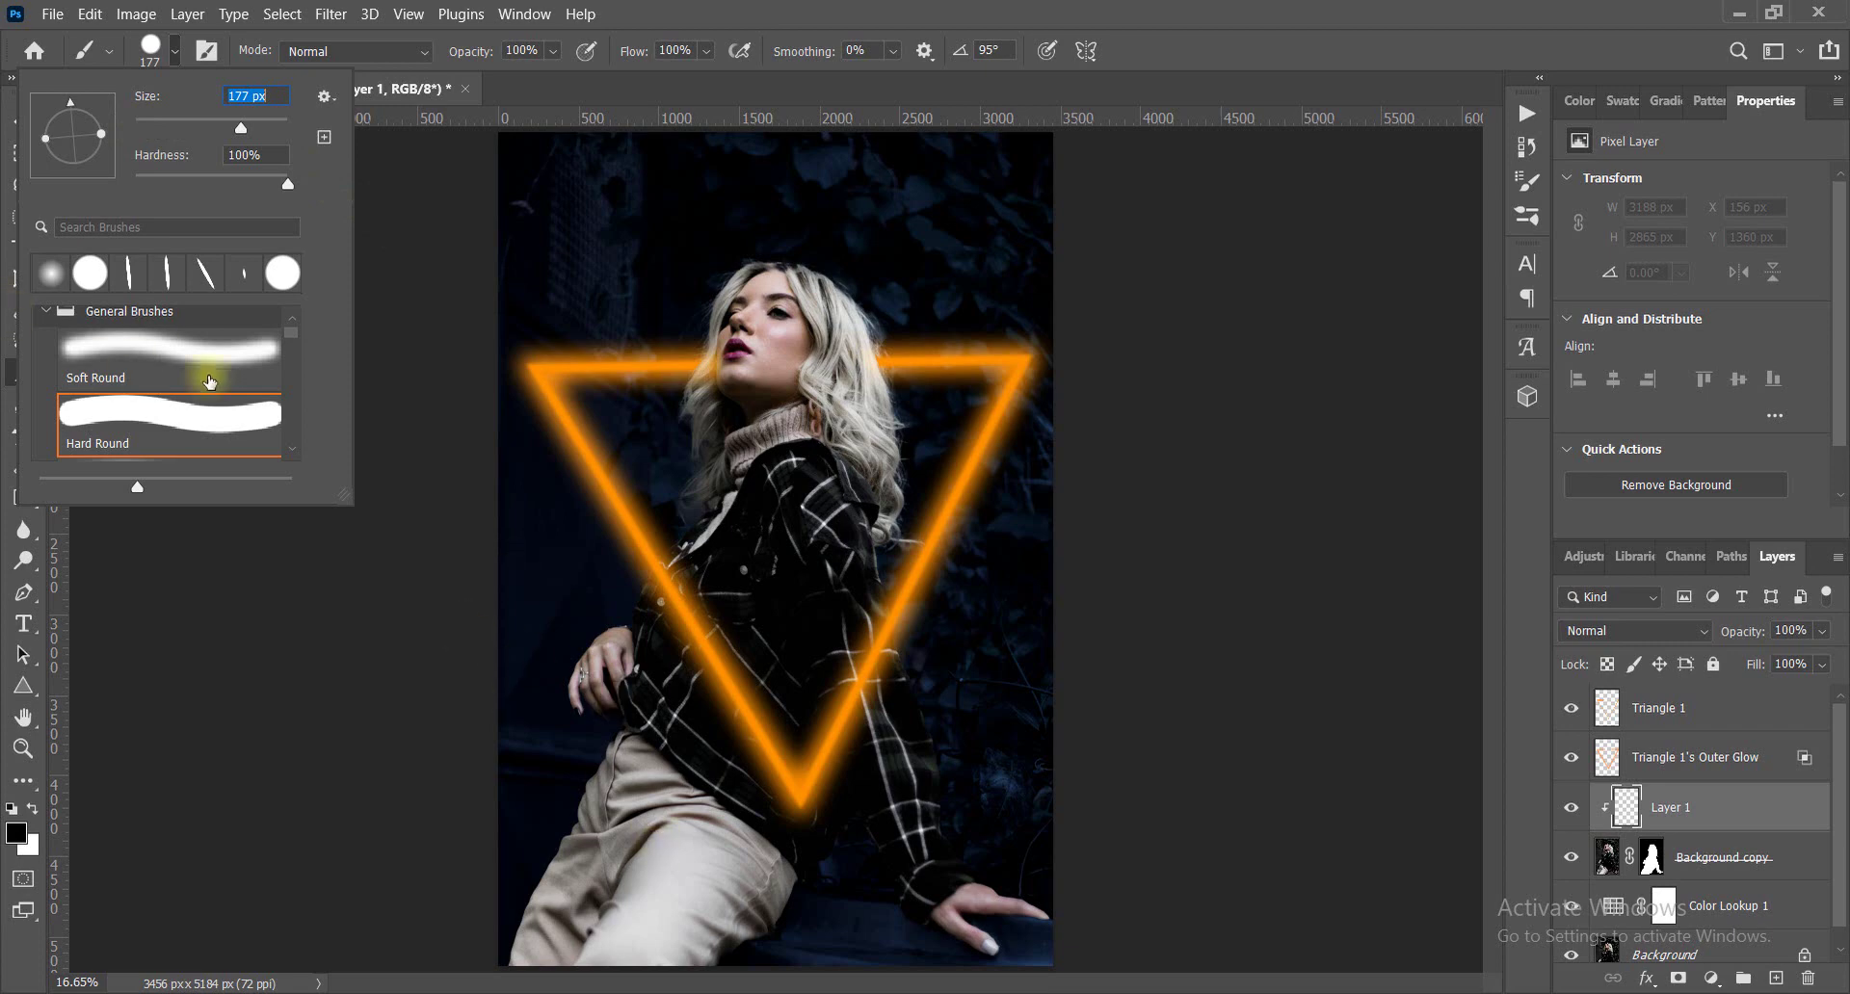
left_click(168, 51)
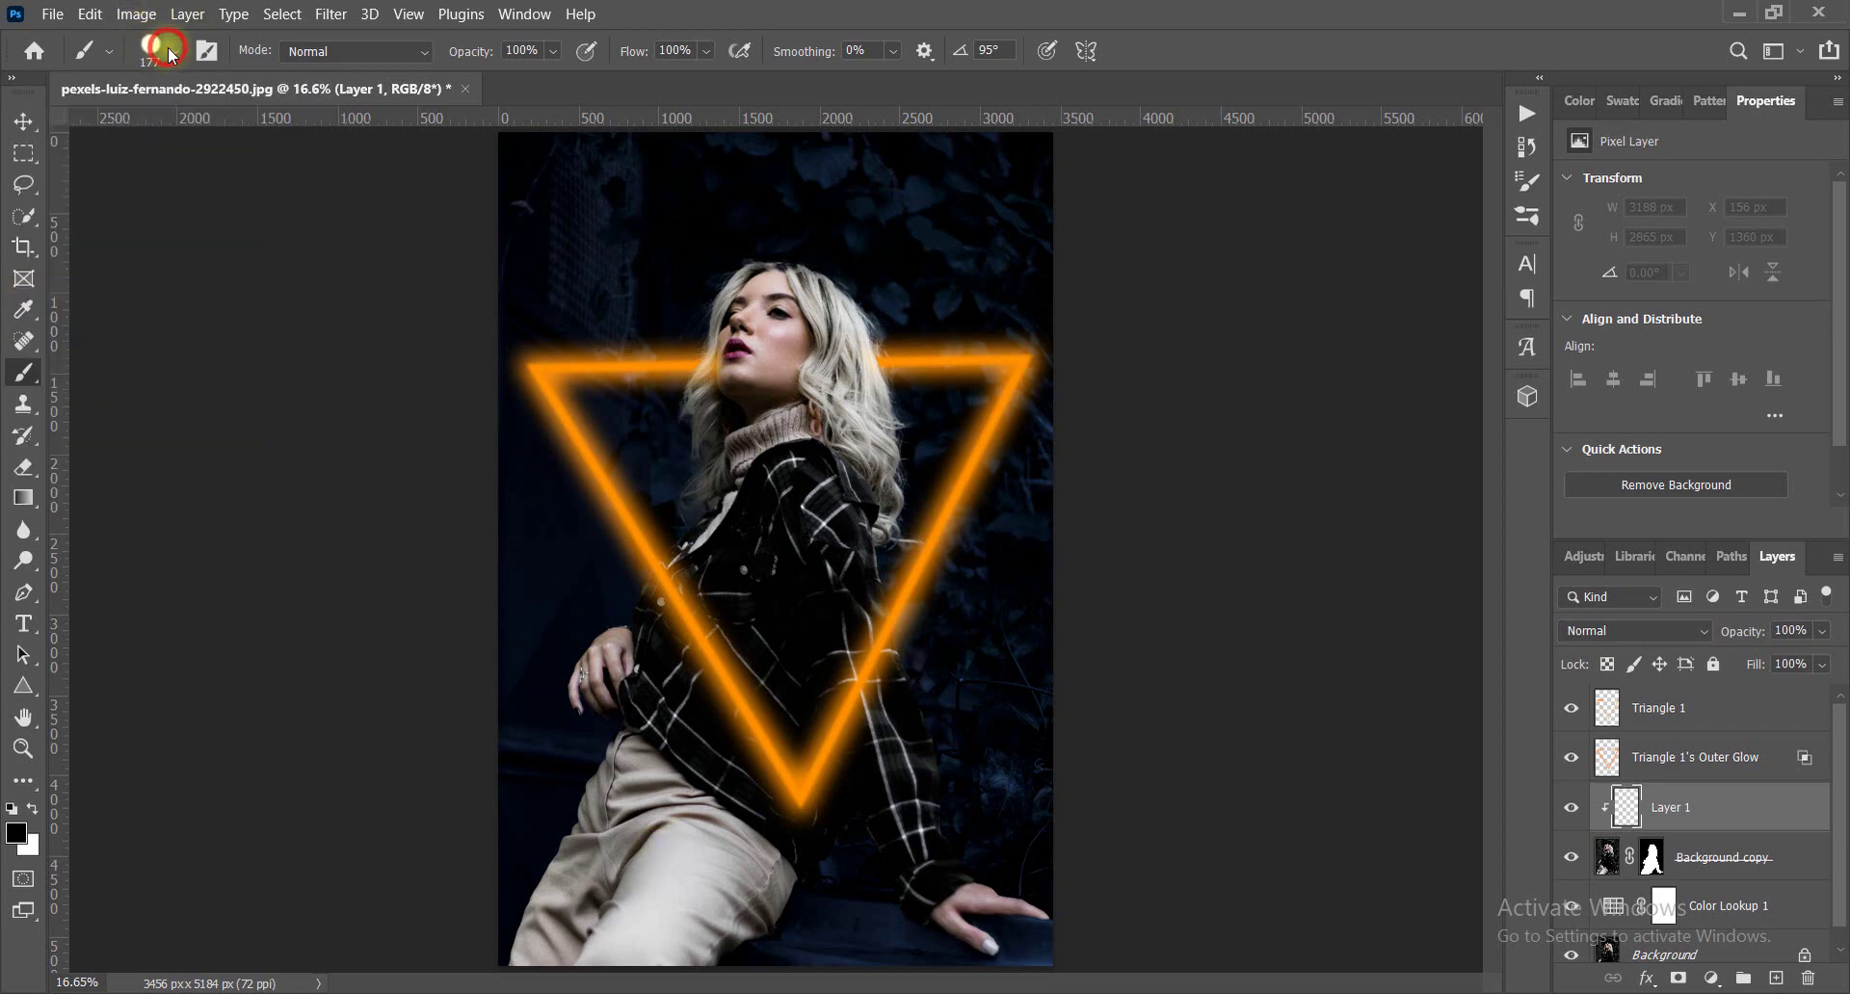
left_click(15, 830)
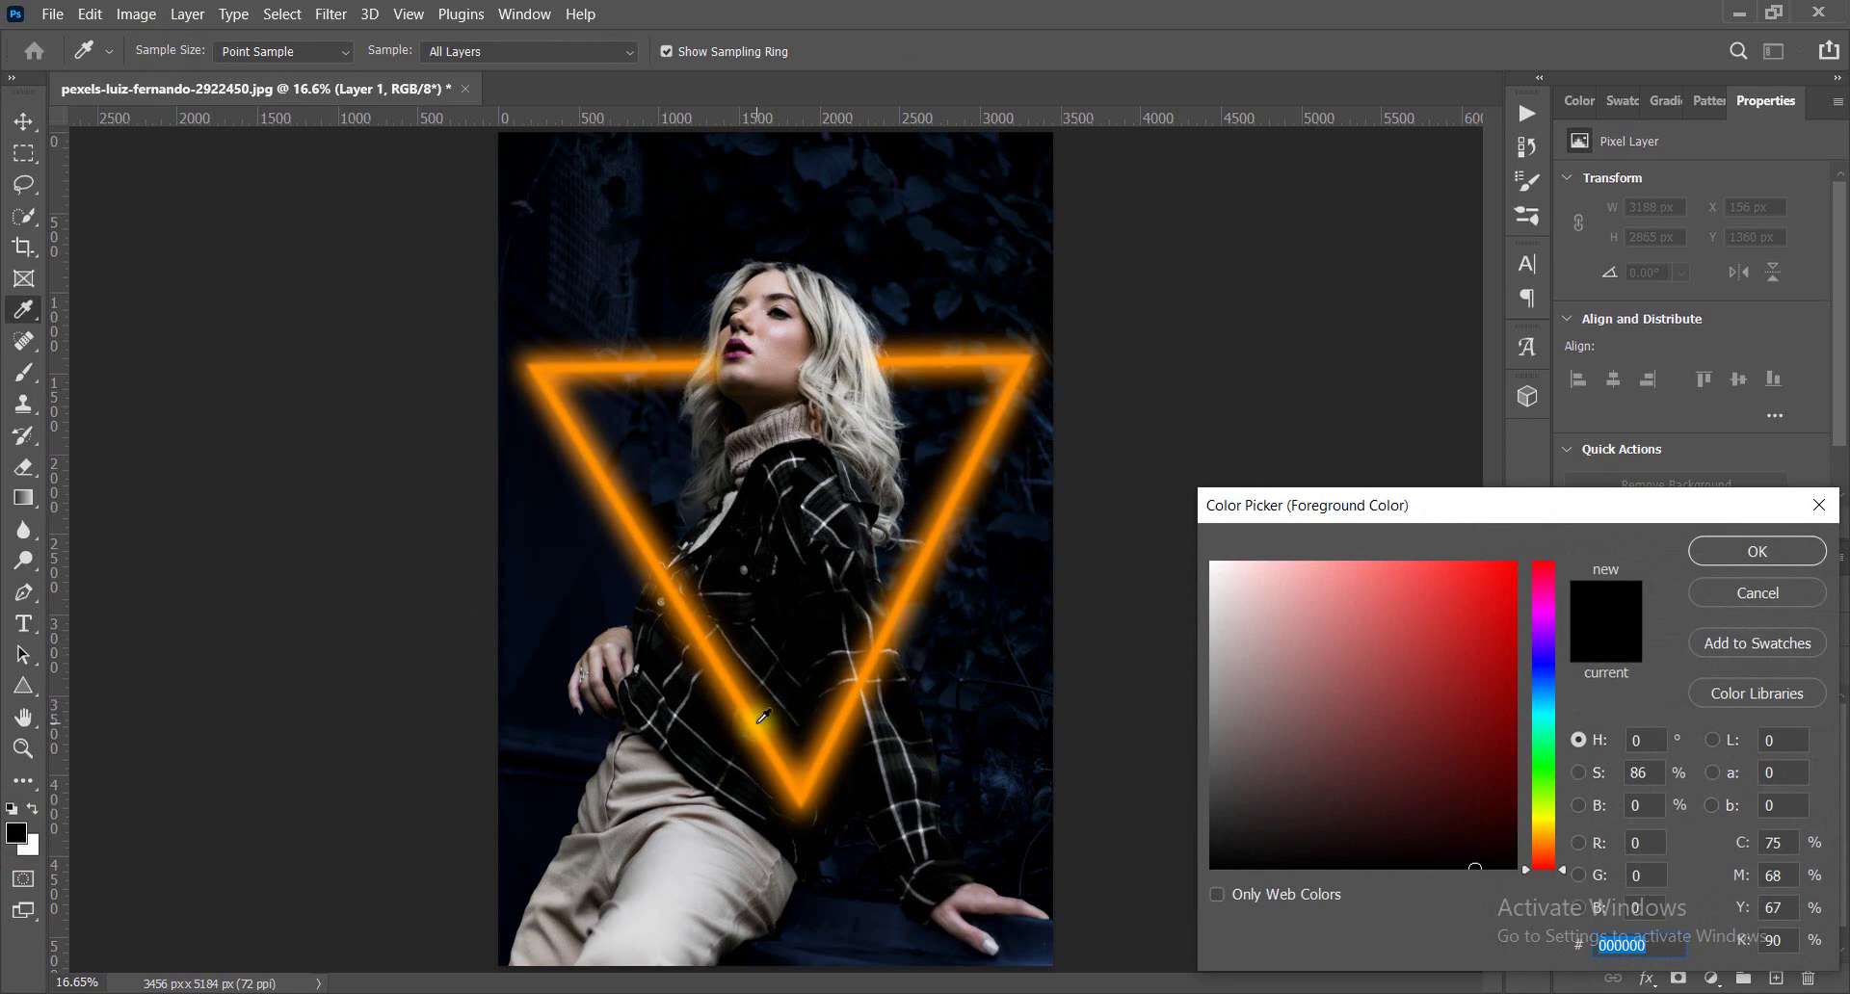
left_click(762, 717)
left_click(1755, 550)
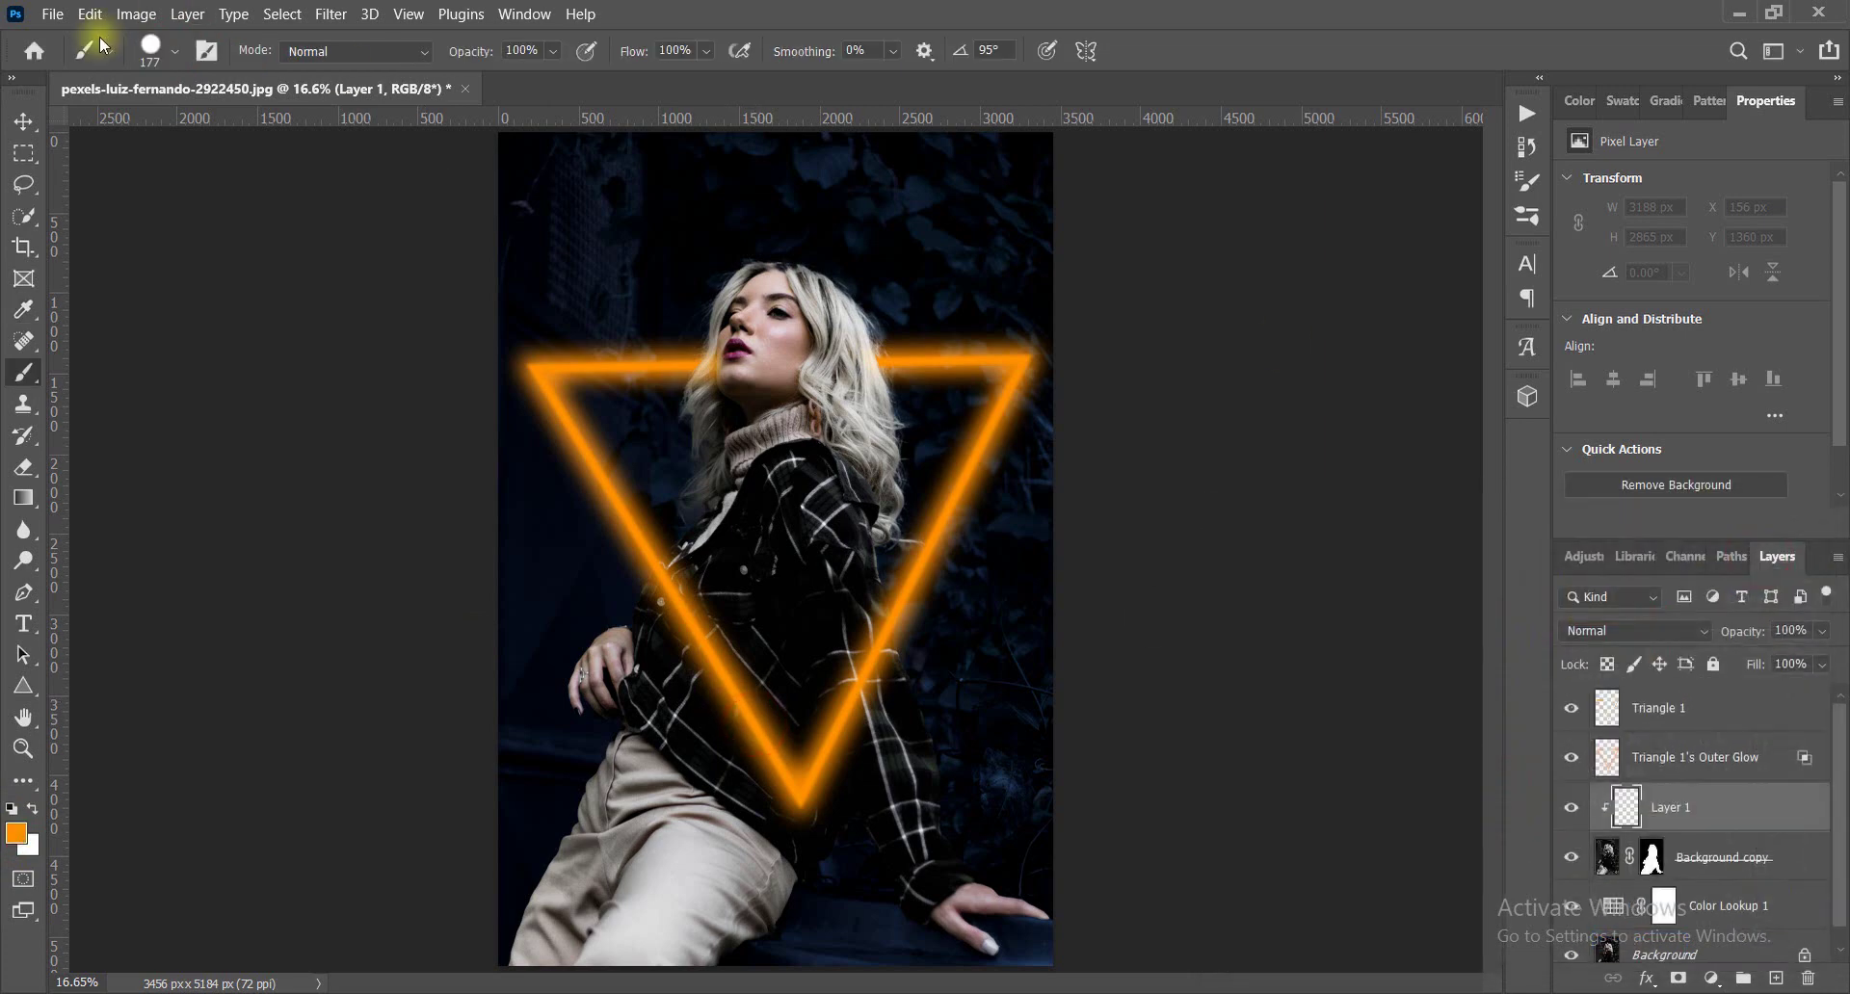
left_click(163, 51)
left_click(139, 372)
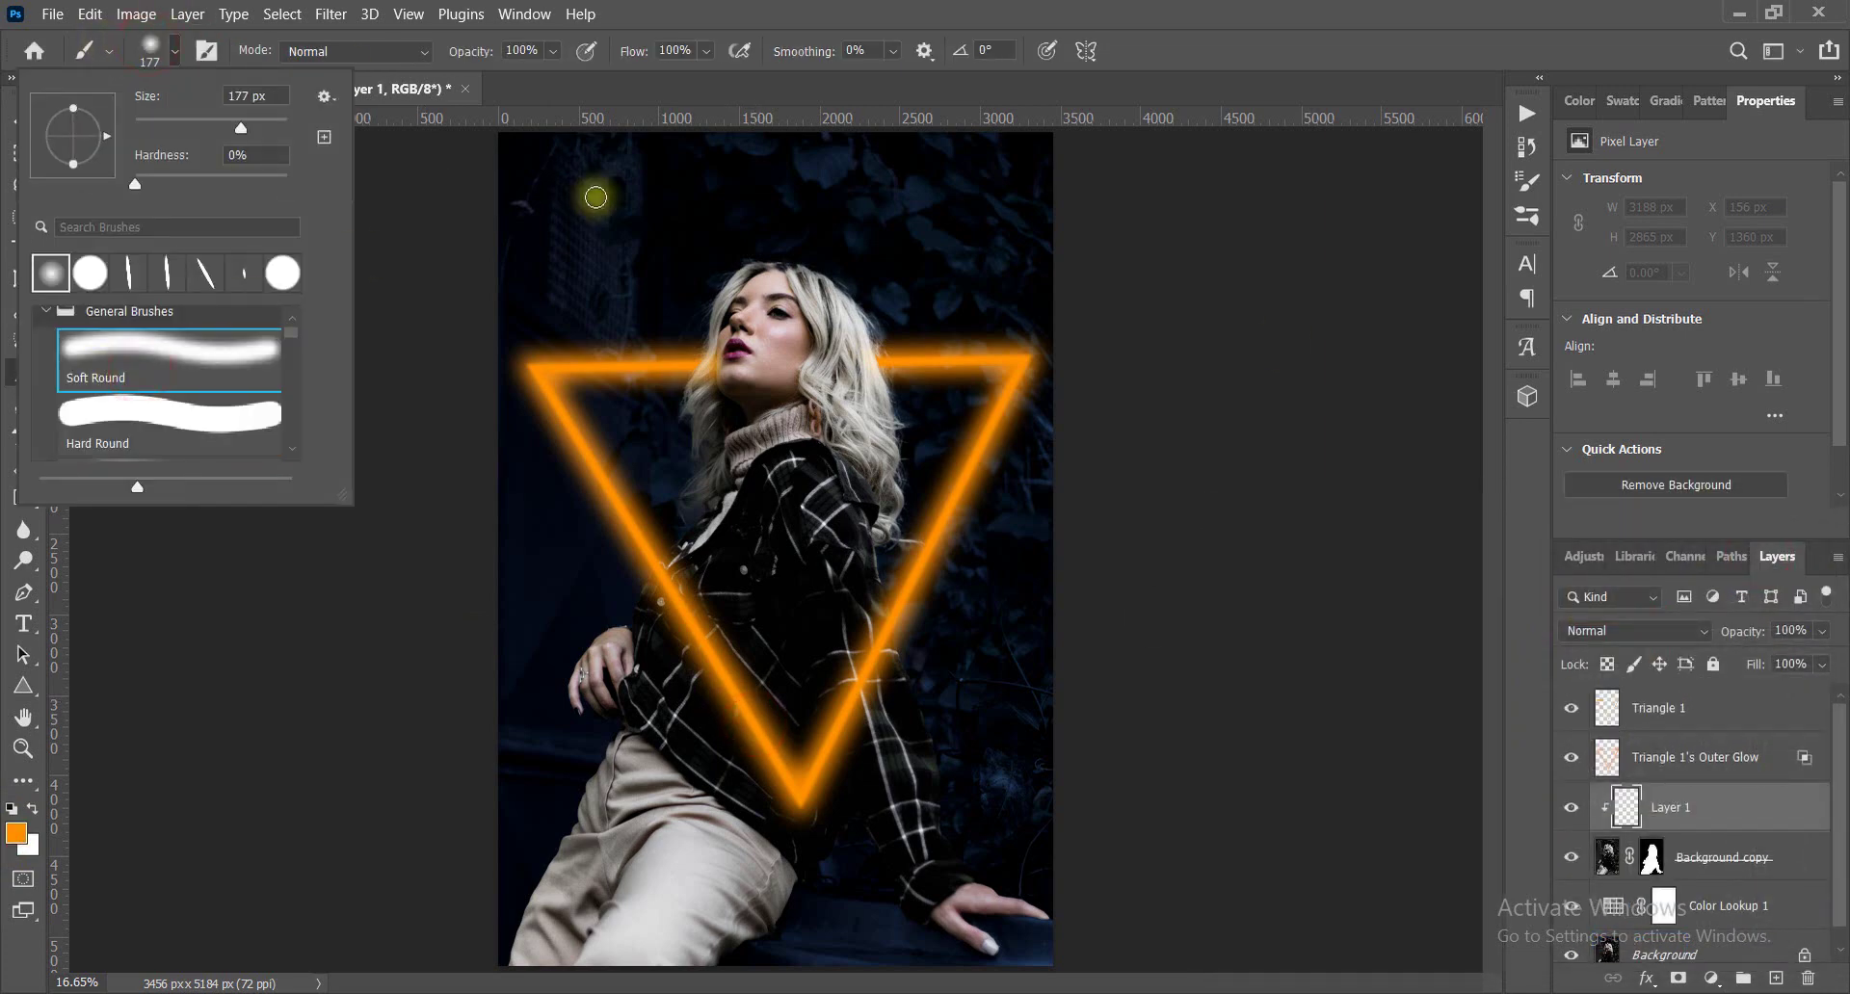
left_click(556, 54)
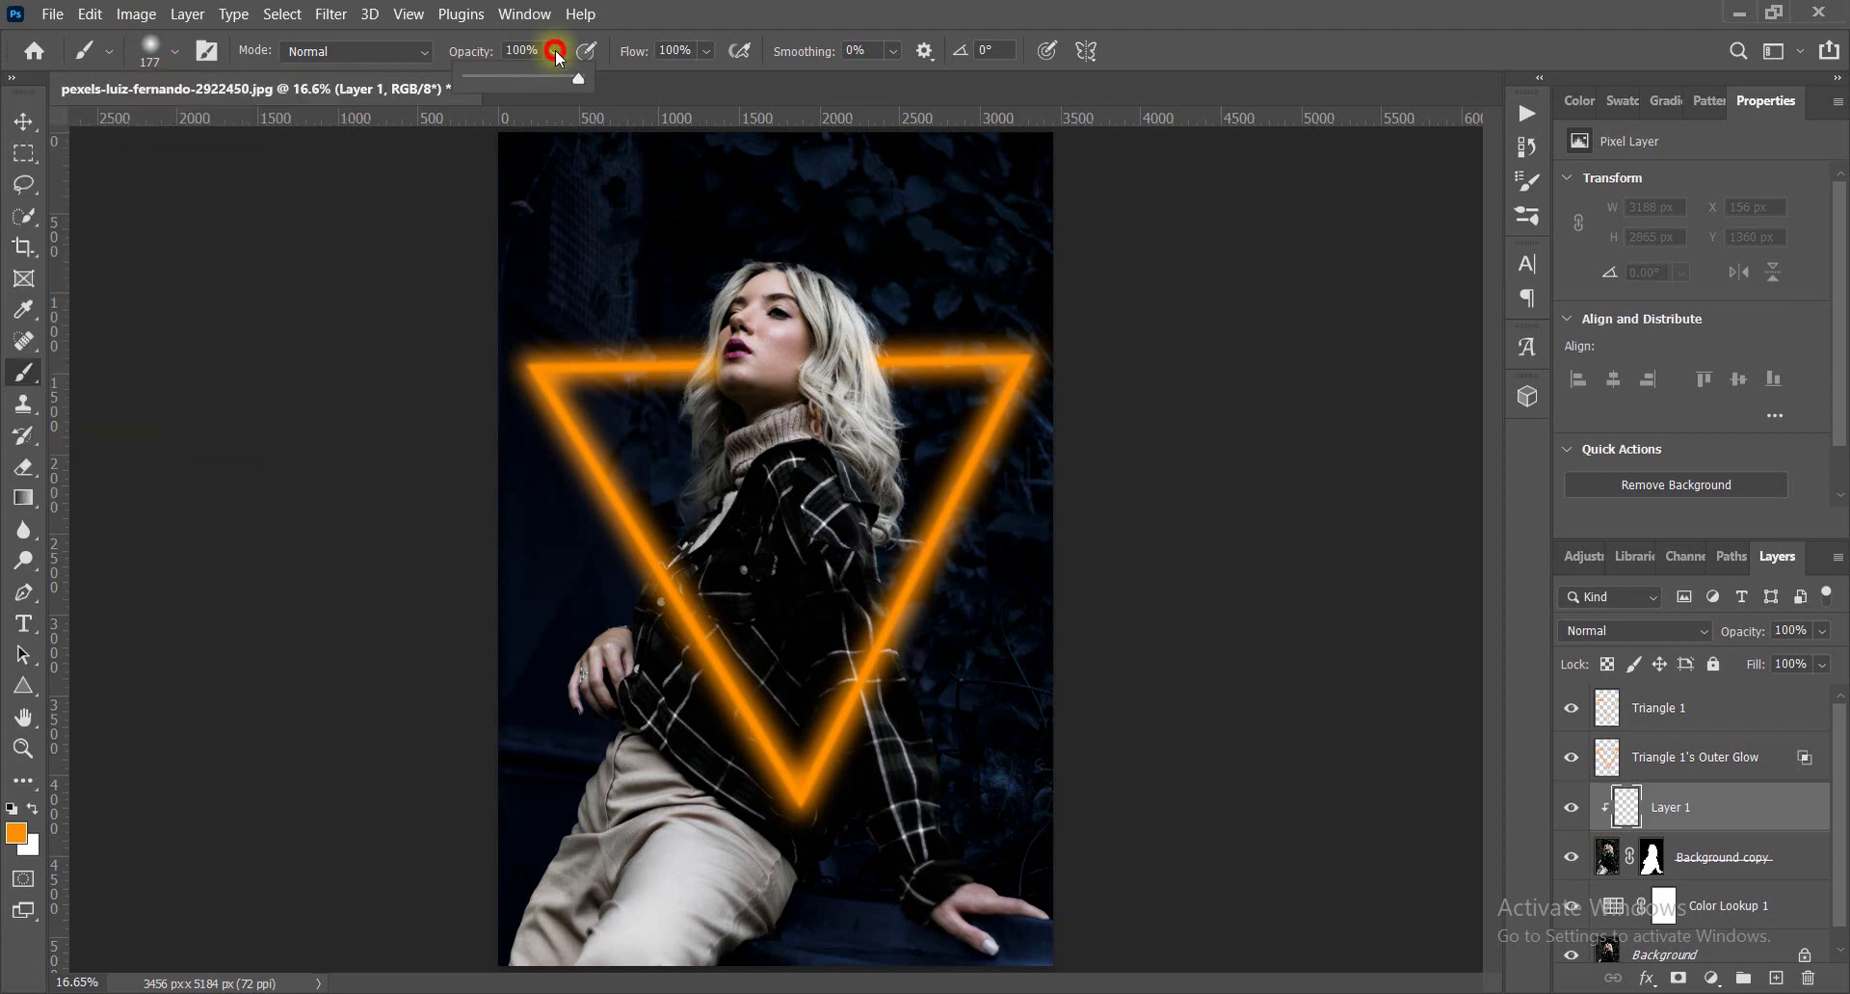
left_click(706, 51)
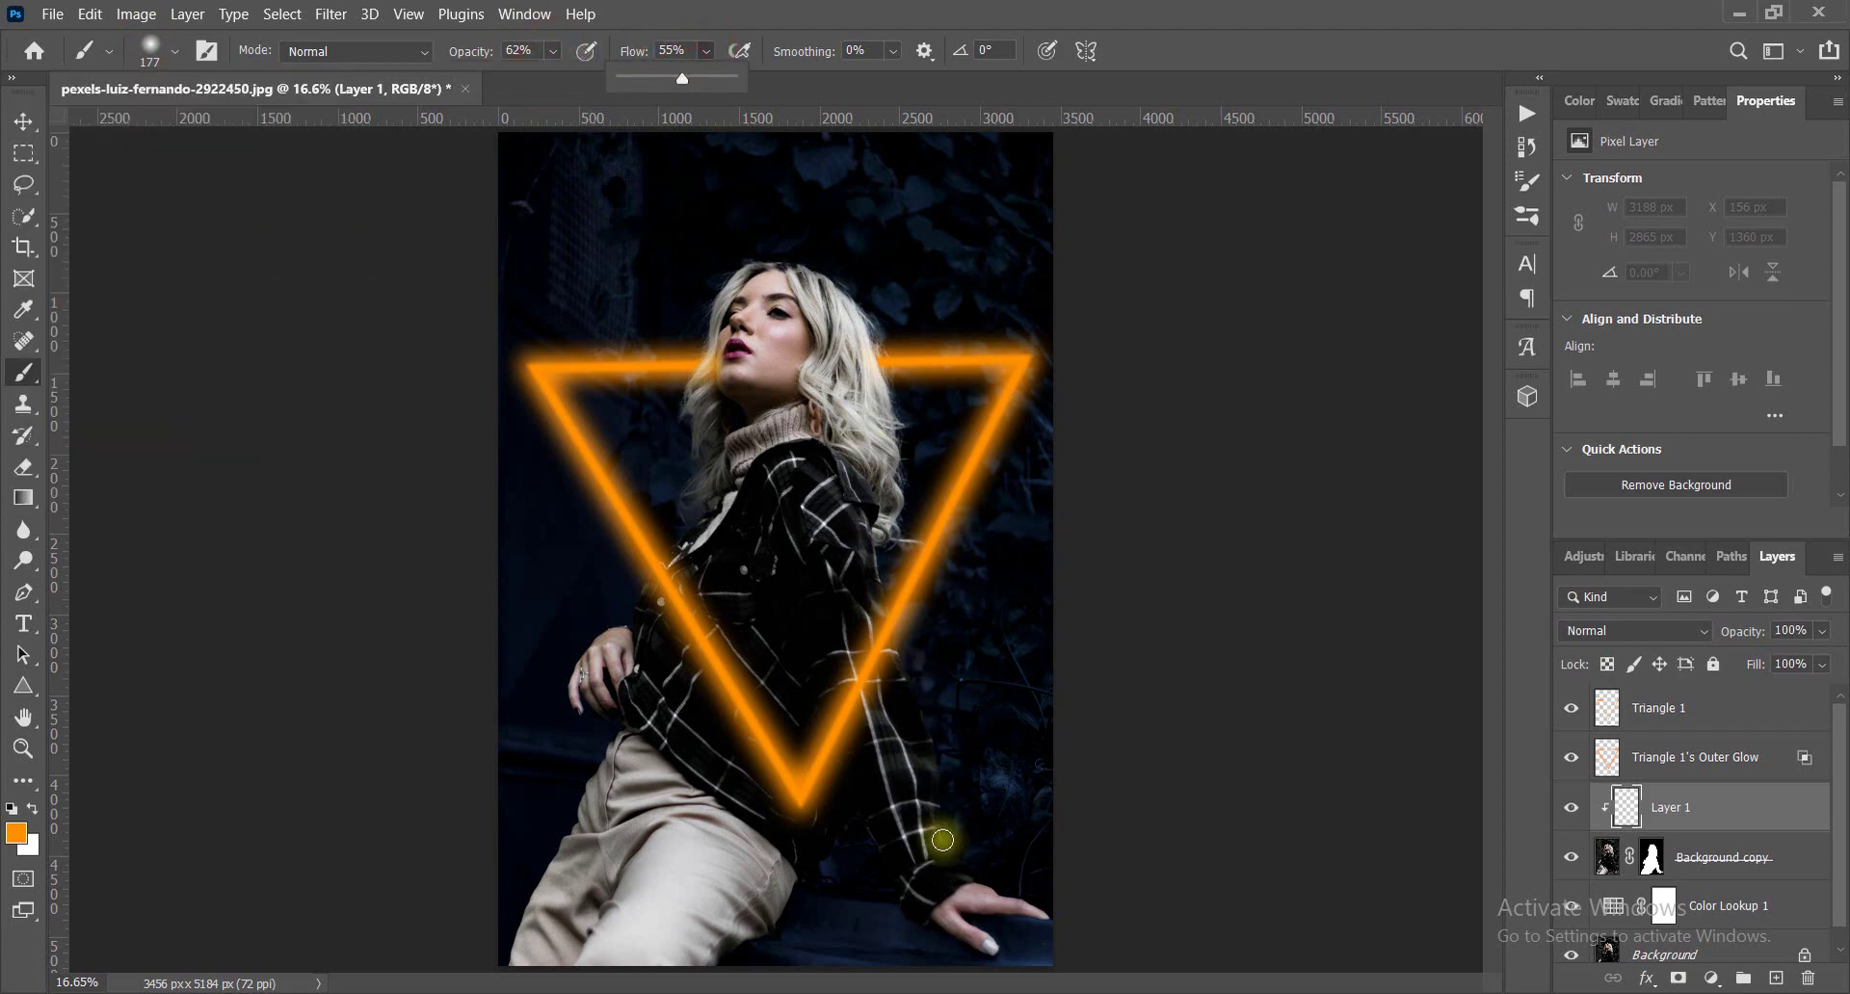
left_click(702, 665)
Paint orange glow along her collar, shirt's right edge and both sides of her hair.
scroll(702, 665, "up", 1)
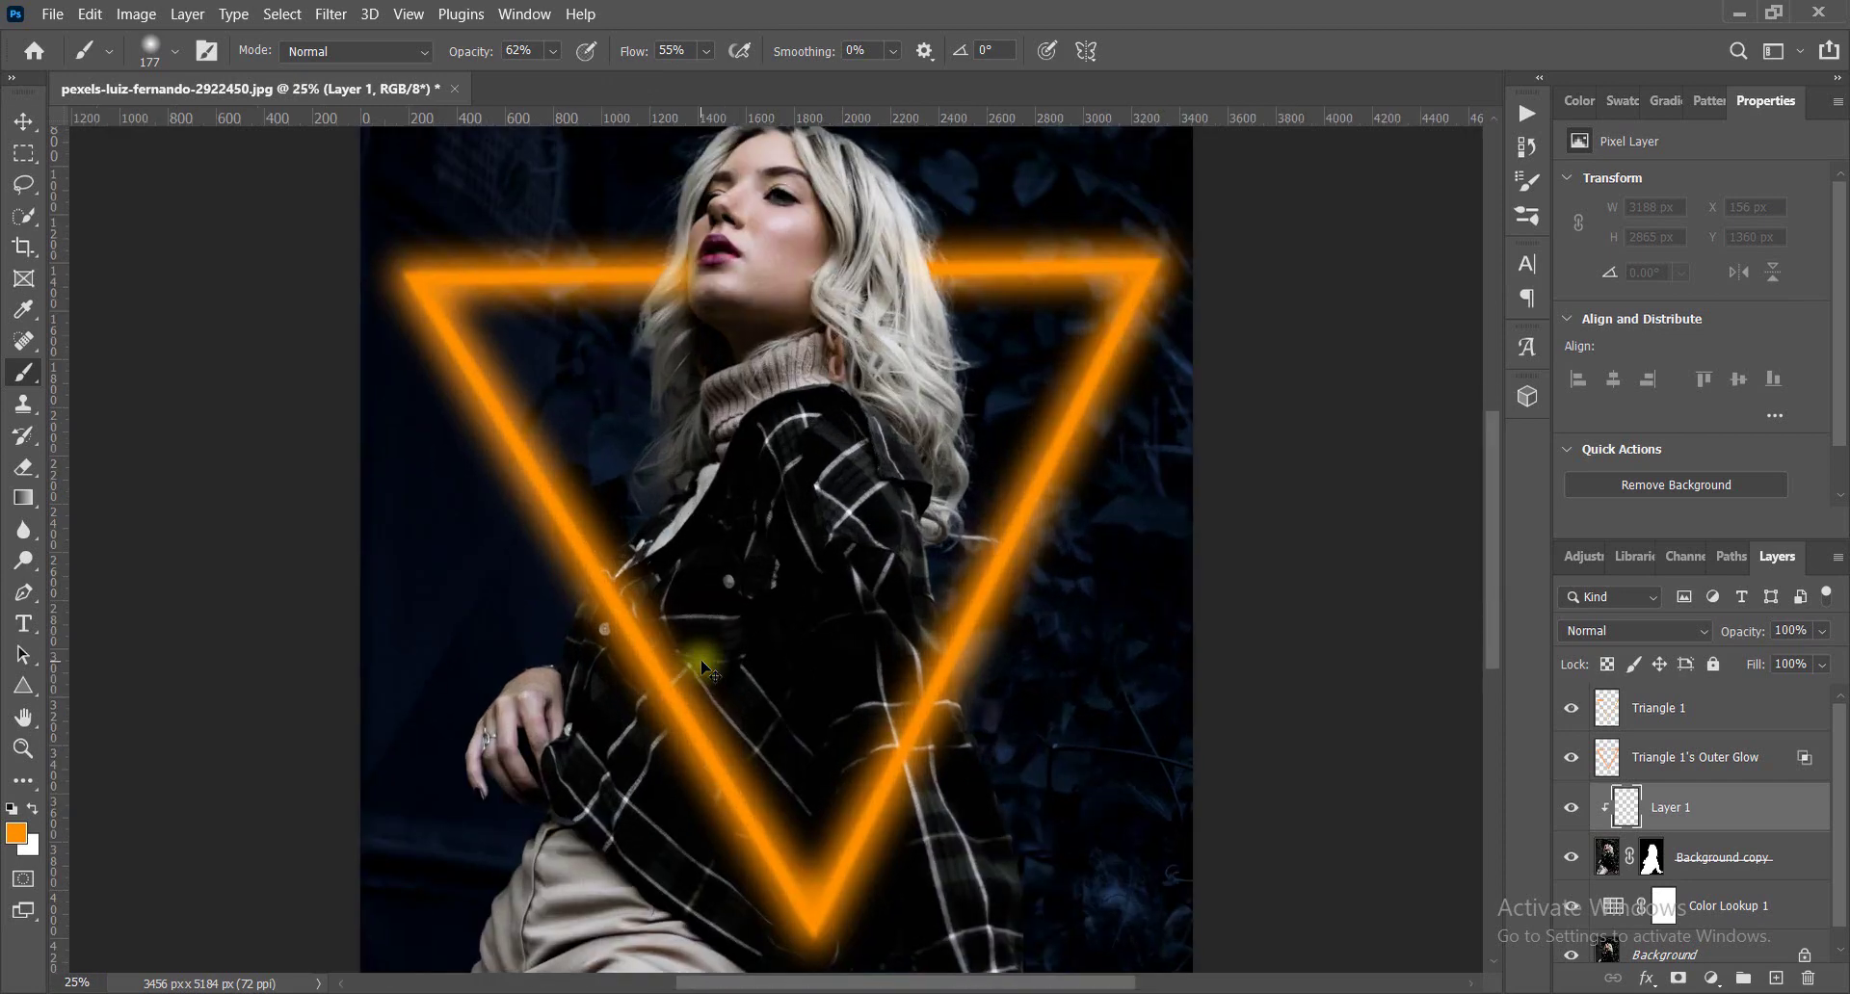
scroll(701, 664, "up", 1)
scroll(701, 665, "up", 1)
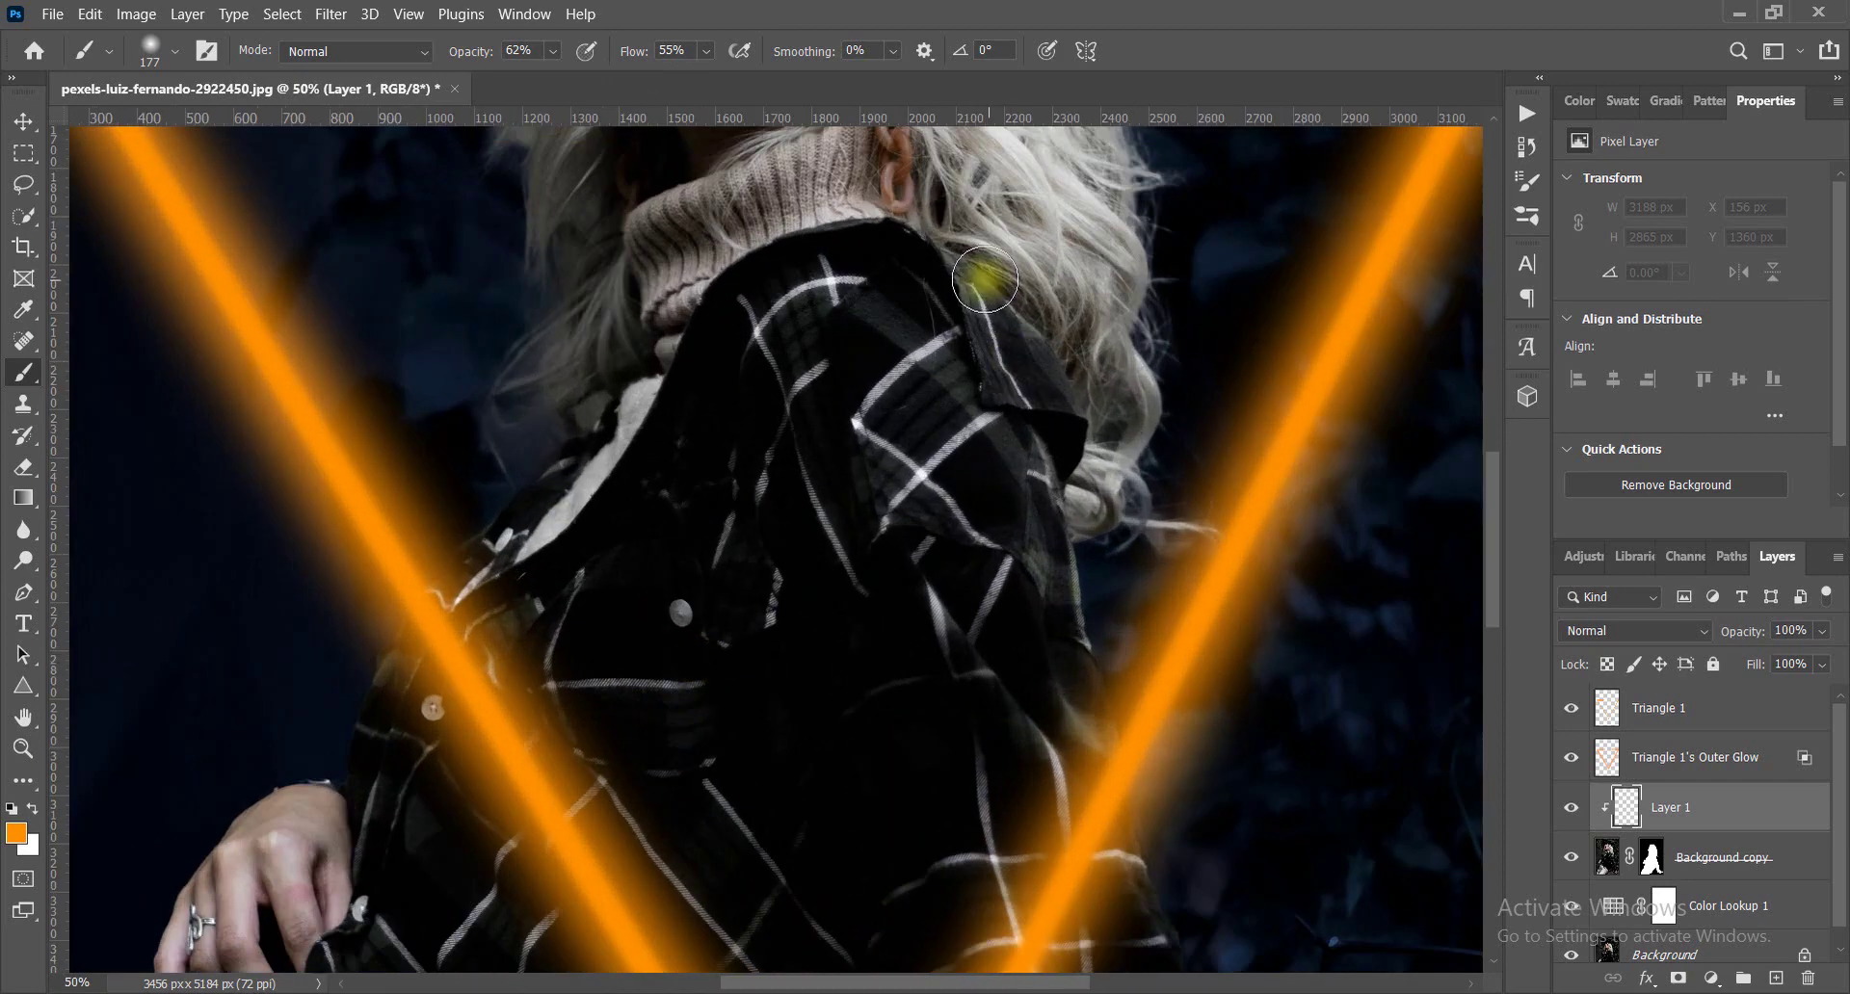
left_click_drag(990, 281, 1136, 433)
key("ctrl+z")
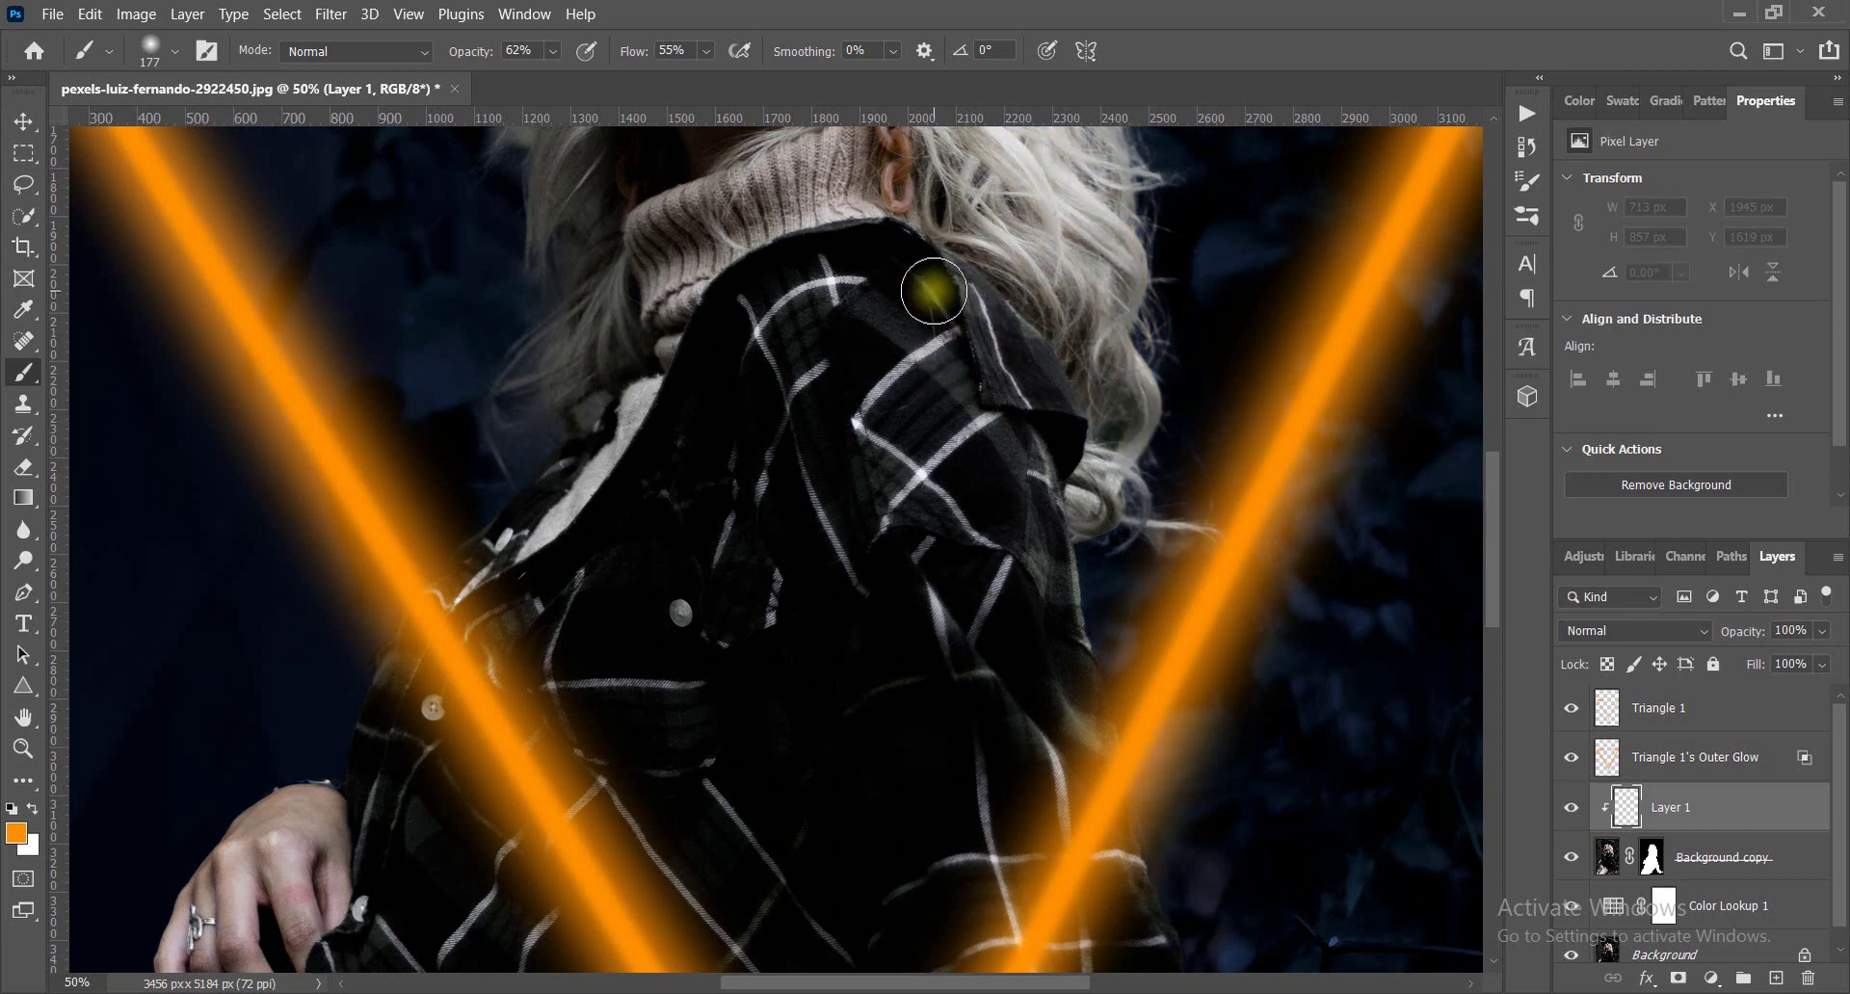
left_click_drag(966, 291, 1077, 441)
mouse_move(926, 263)
left_mouse_down()
mouse_move(1082, 515)
mouse_move(1066, 524)
mouse_move(1086, 689)
mouse_move(1156, 963)
left_mouse_up()
mouse_move(954, 326)
left_mouse_down()
mouse_move(1021, 417)
mouse_move(879, 186)
mouse_move(1117, 405)
mouse_move(1139, 483)
left_mouse_up()
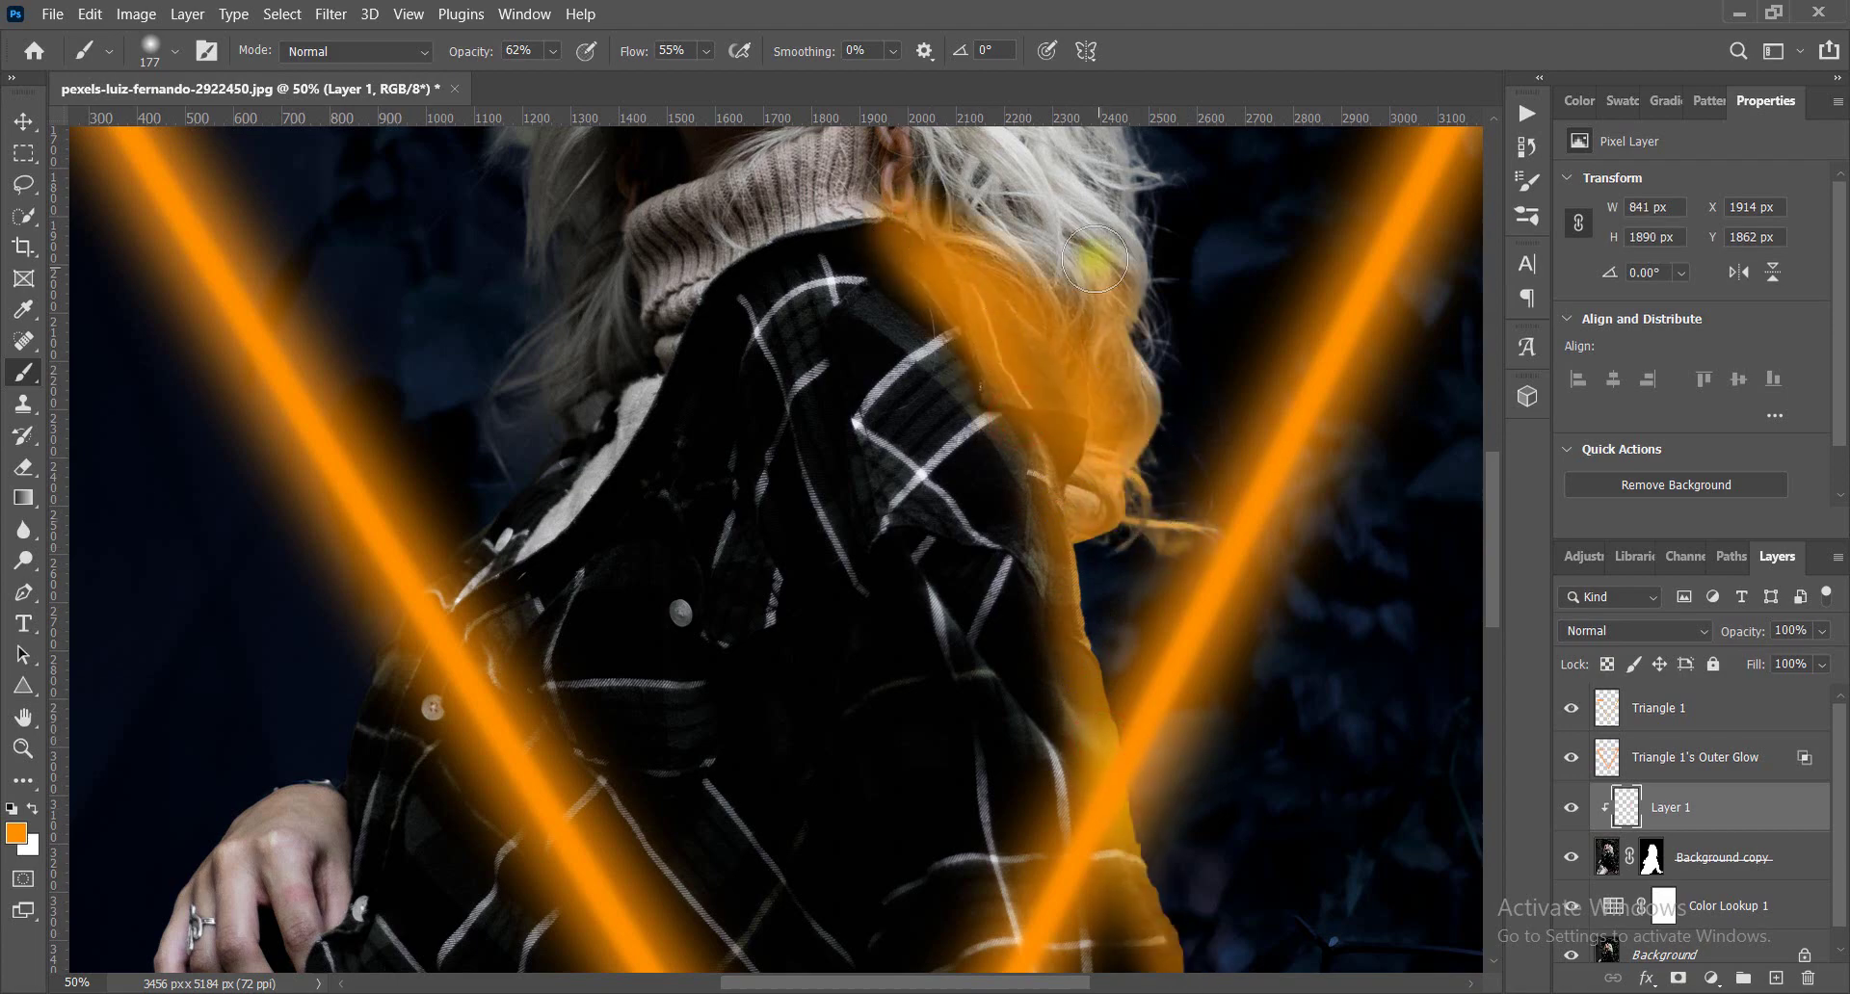
scroll(1136, 520, "up", 1)
scroll(1127, 598, "up", 5)
mouse_move(1124, 677)
left_mouse_down()
mouse_move(1032, 413)
mouse_move(949, 279)
left_mouse_up()
mouse_move(578, 421)
left_mouse_down()
mouse_move(508, 643)
mouse_move(540, 838)
mouse_move(525, 963)
left_mouse_up()
scroll(1466, 414, "down", 6)
mouse_move(578, 198)
left_mouse_down()
mouse_move(492, 380)
mouse_move(350, 549)
mouse_move(318, 640)
mouse_move(322, 762)
left_mouse_up()
Lower brush opacity and flow to 30%, then paint the right sleeve and trouser edge.
left_click_drag(1486, 590, 1503, 737)
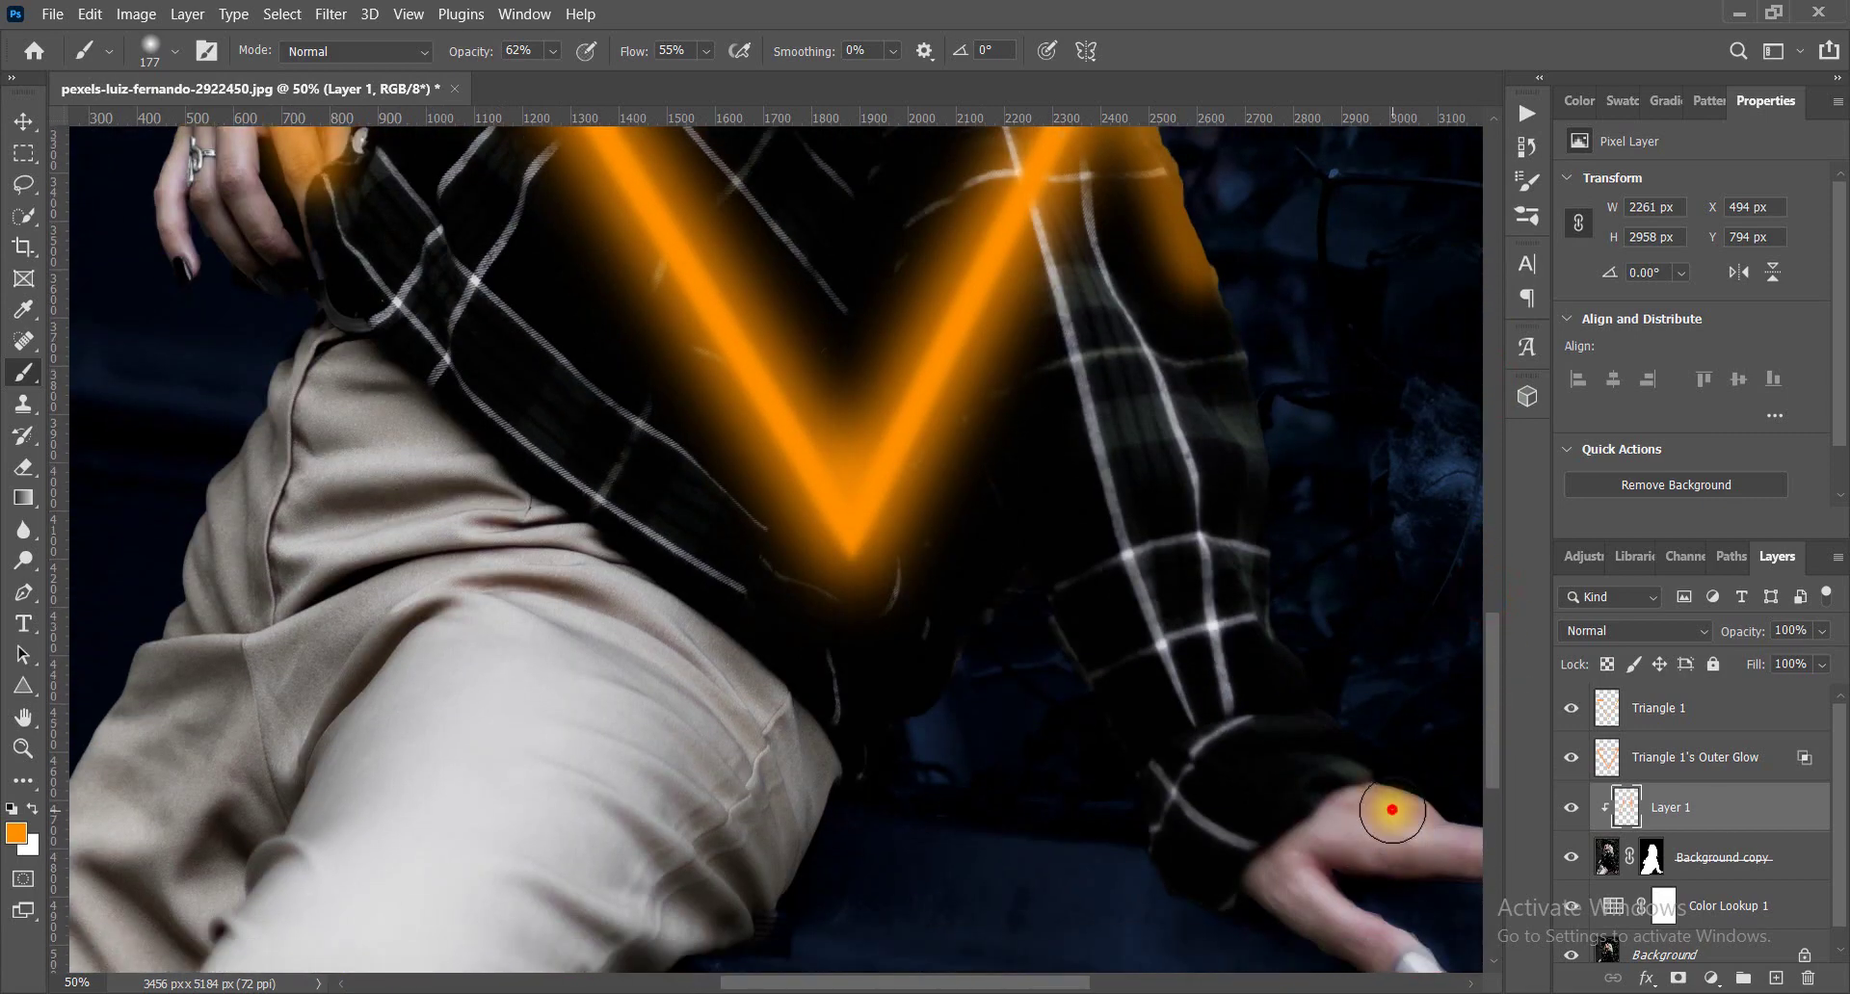
left_click_drag(1392, 690, 1281, 616)
key("ctrl+z")
left_click(552, 50)
left_click_drag(527, 80, 535, 79)
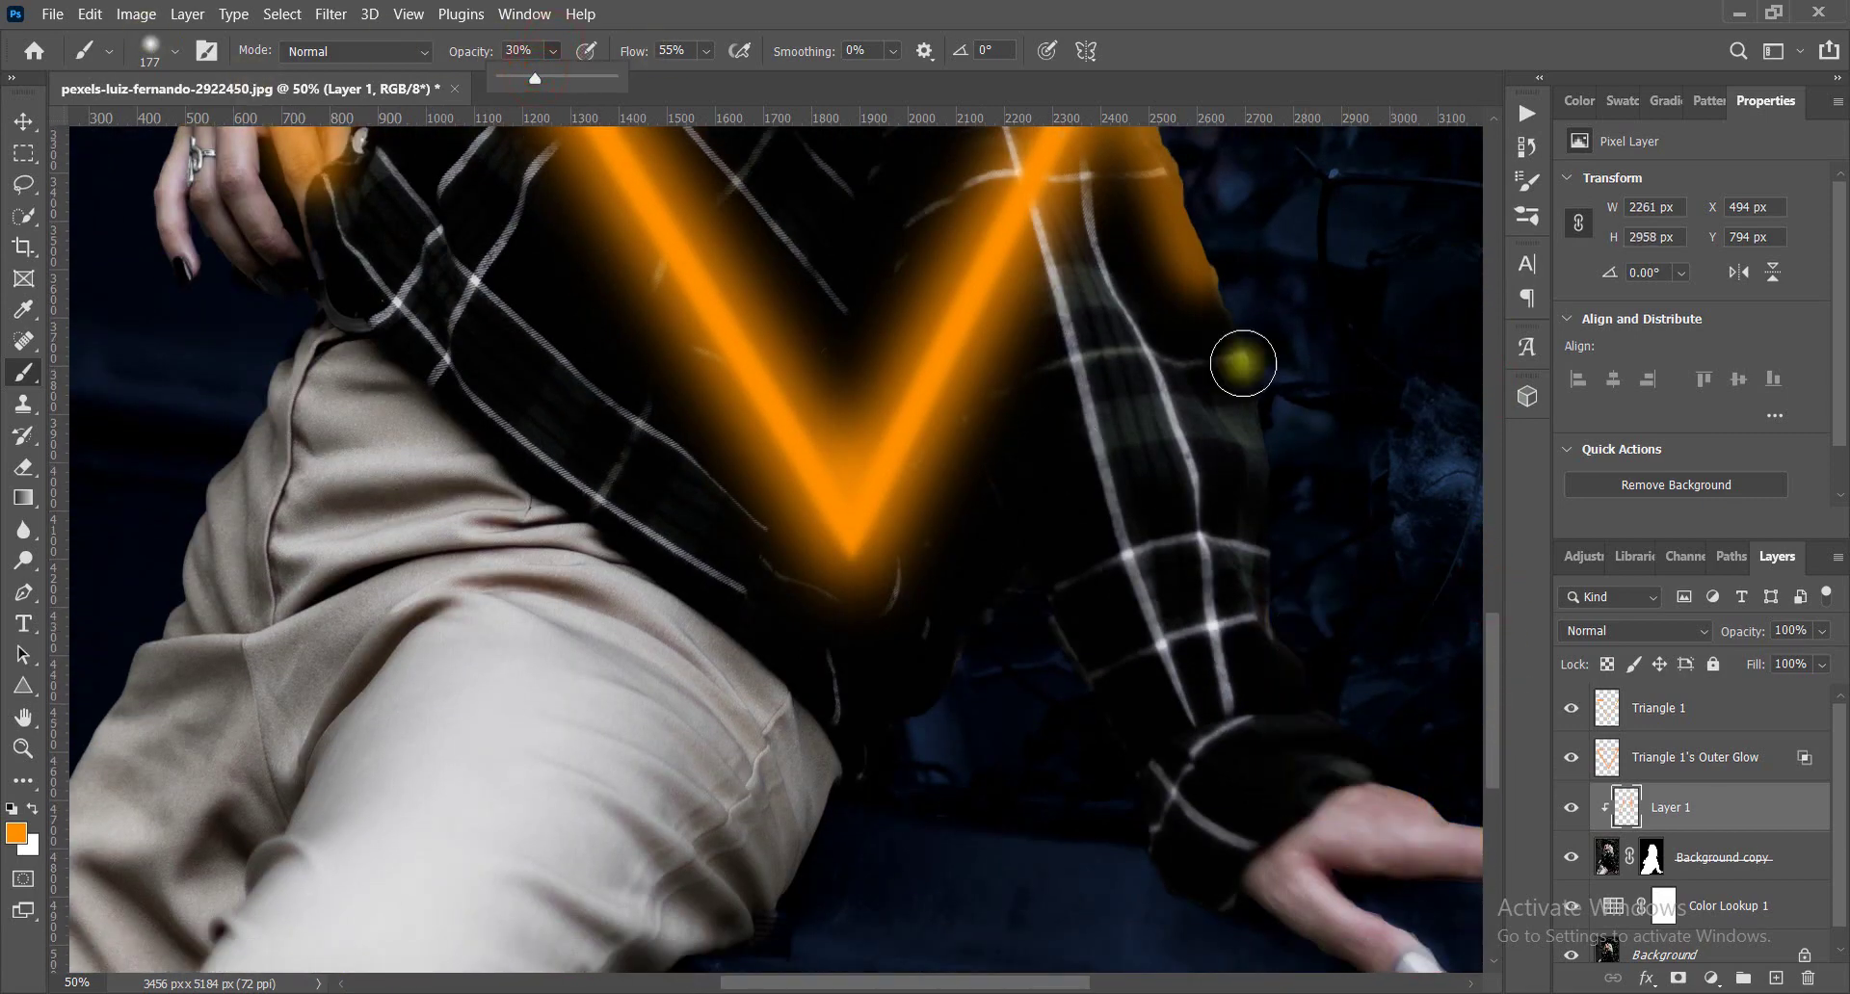
mouse_move(1239, 367)
left_mouse_down()
mouse_move(1486, 866)
mouse_move(1230, 499)
mouse_move(1272, 799)
left_mouse_up()
key("ctrl+z")
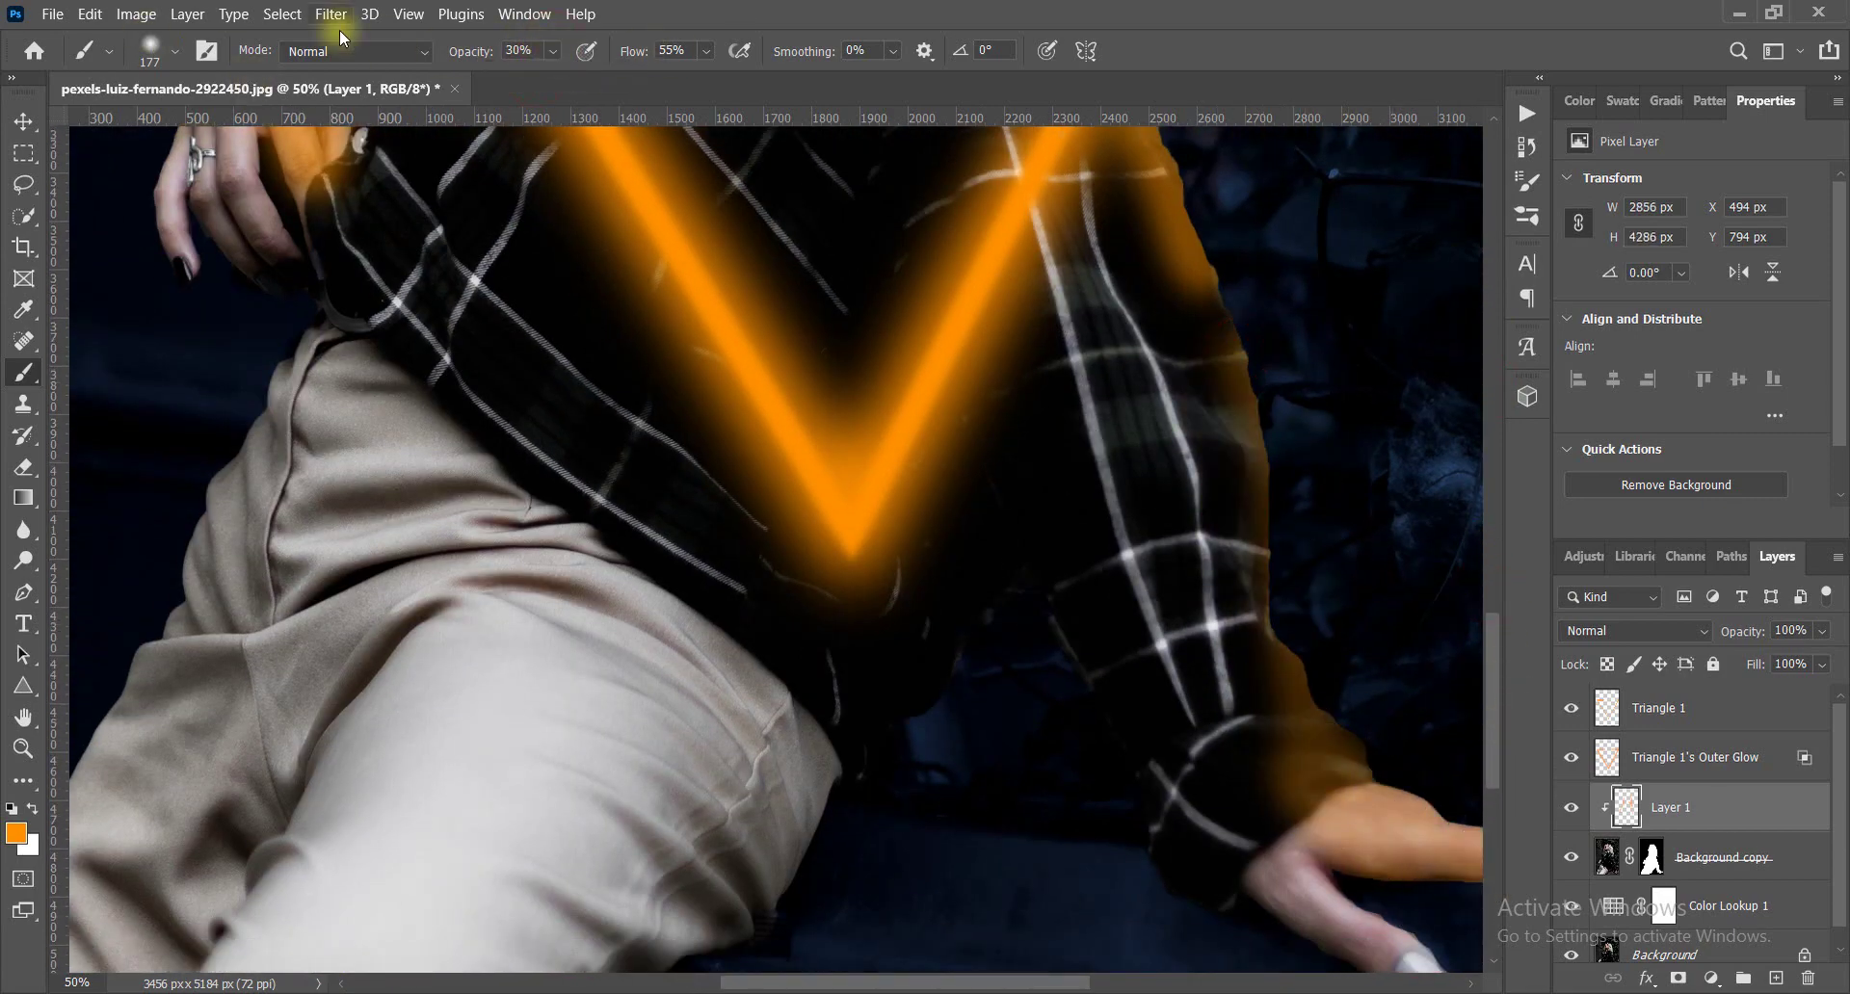
left_click(706, 50)
left_click_drag(725, 79, 687, 79)
mouse_move(1198, 385)
left_mouse_down()
mouse_move(1240, 661)
mouse_move(1301, 809)
left_mouse_up()
mouse_move(944, 674)
left_mouse_down()
mouse_move(708, 696)
mouse_move(949, 651)
left_mouse_up()
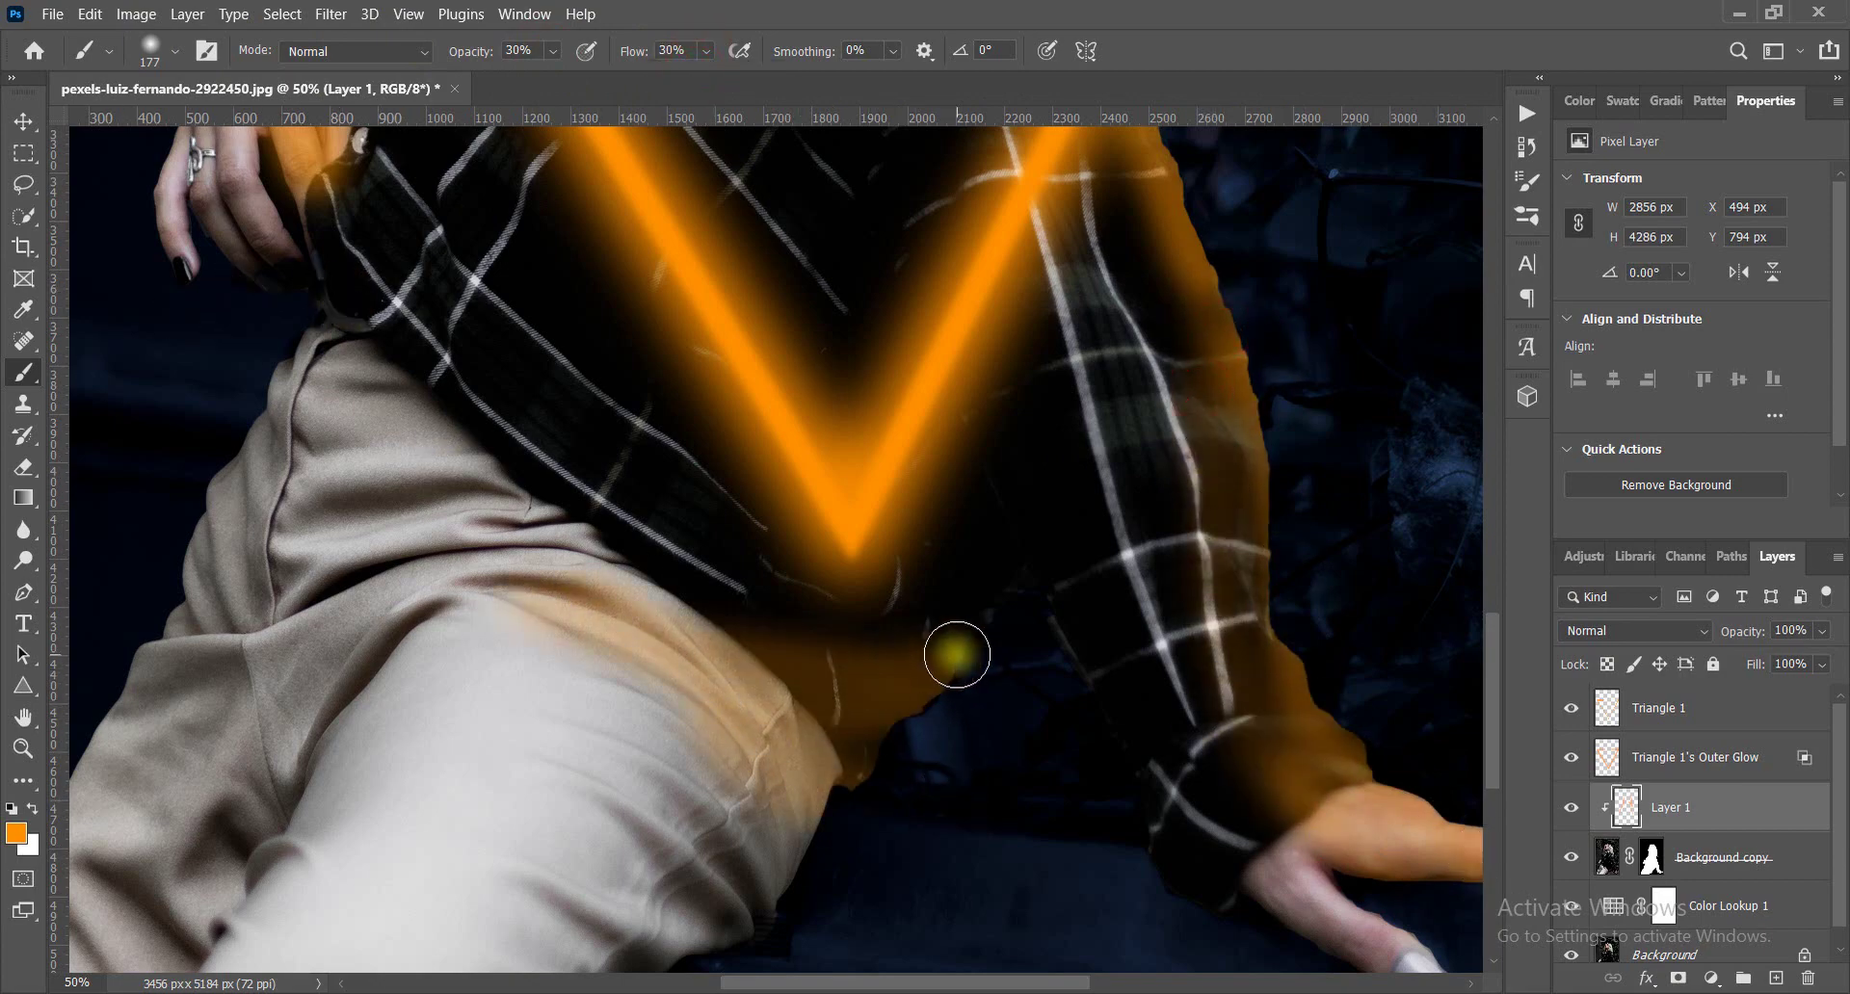
key("ctrl+0")
Set Layer 1's blend mode to Color and its opacity to 57%.
left_click(1634, 631)
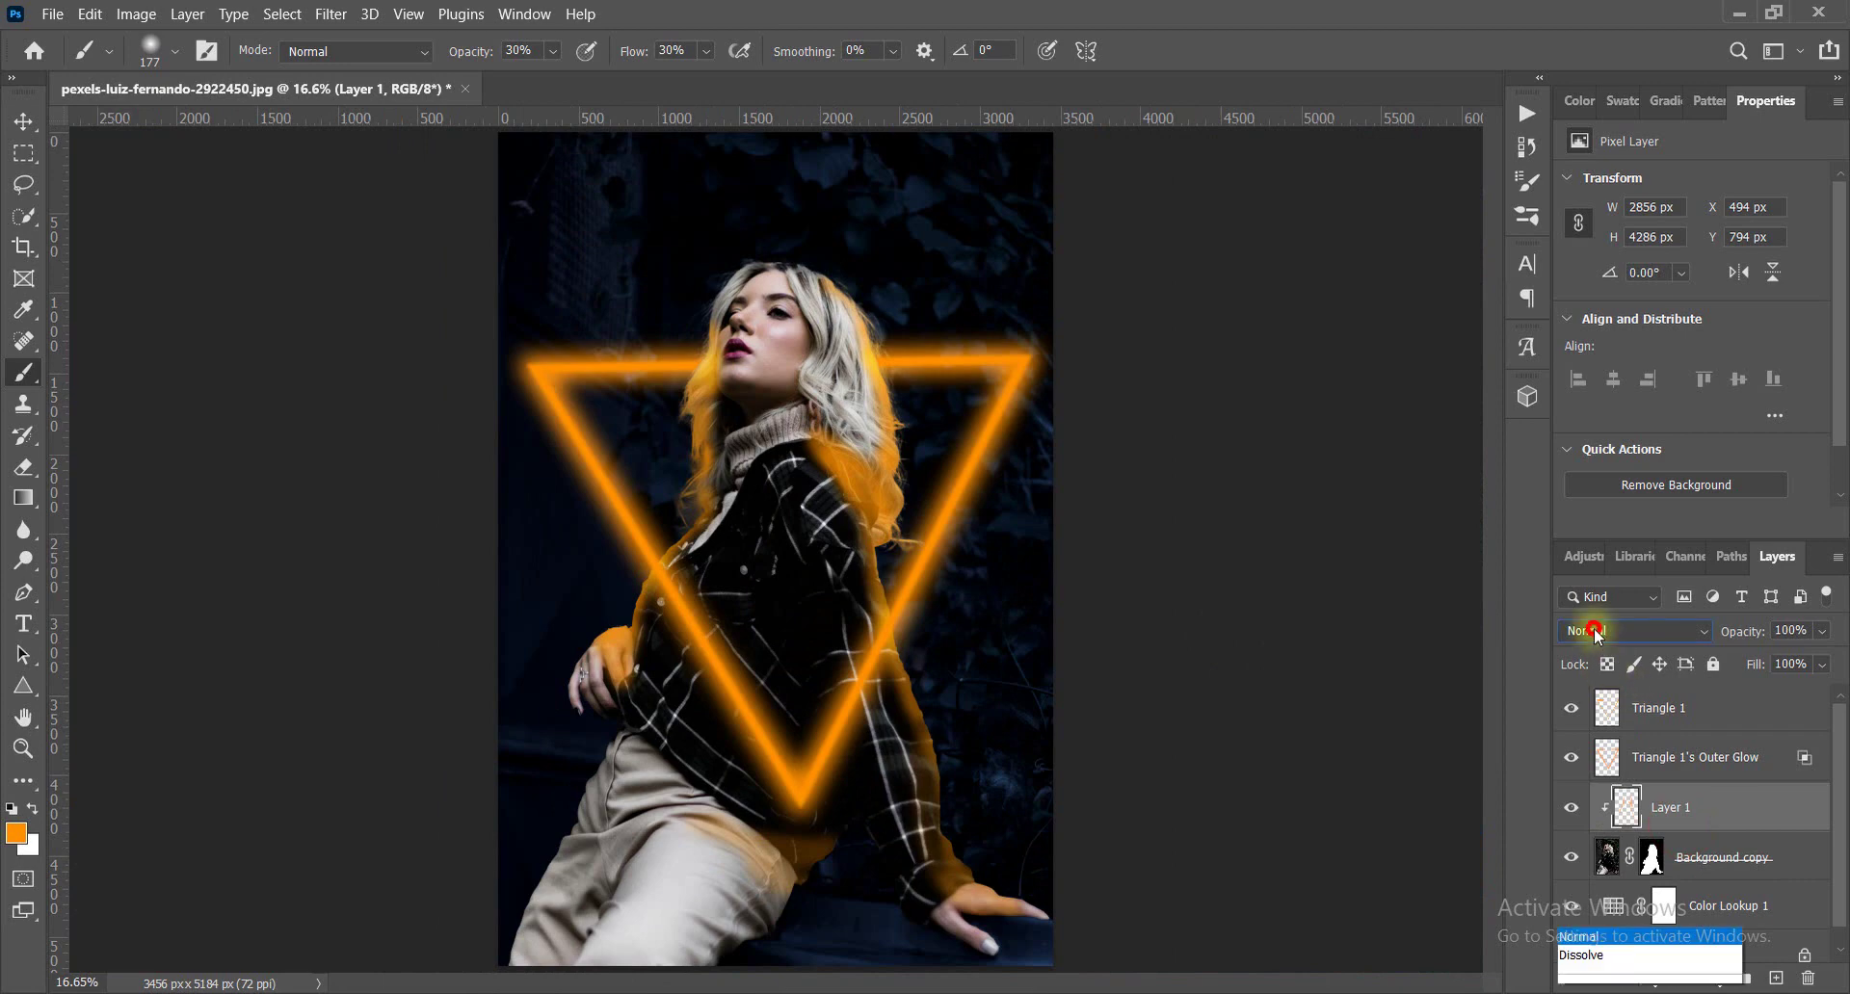
key("Down")
key("Down")
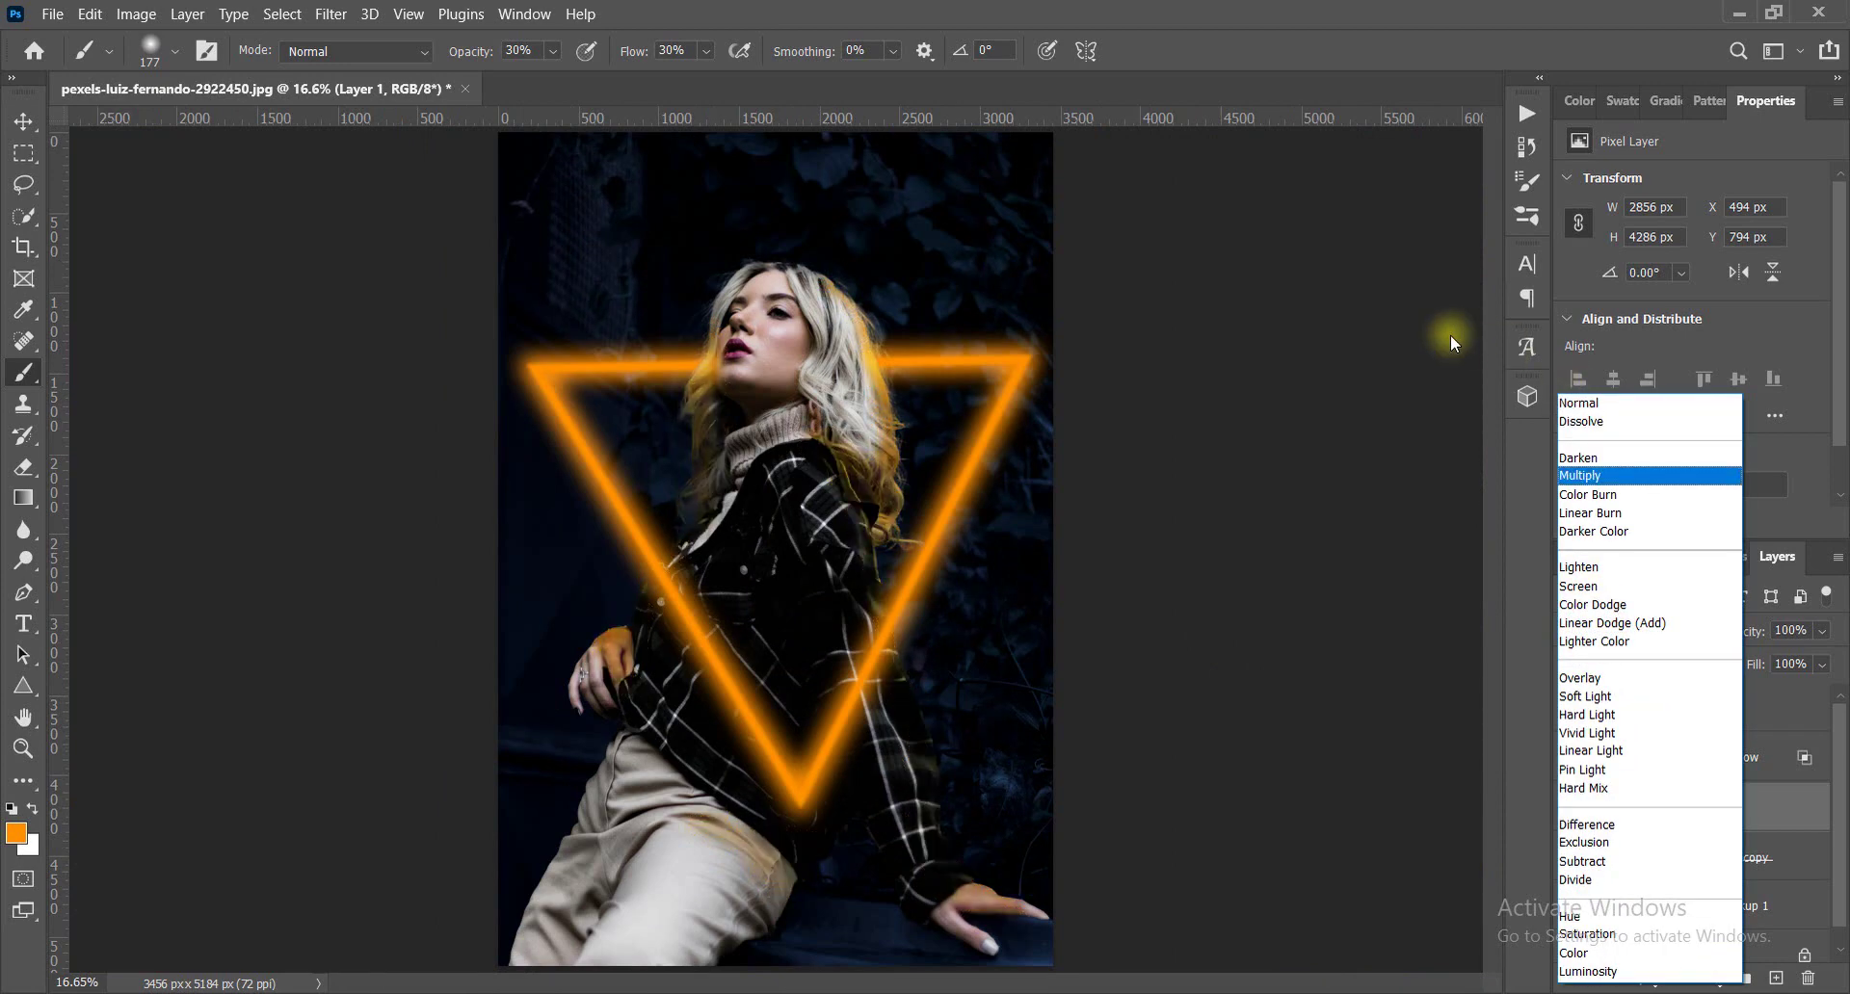
key("Down")
key("Down")
key("Down")
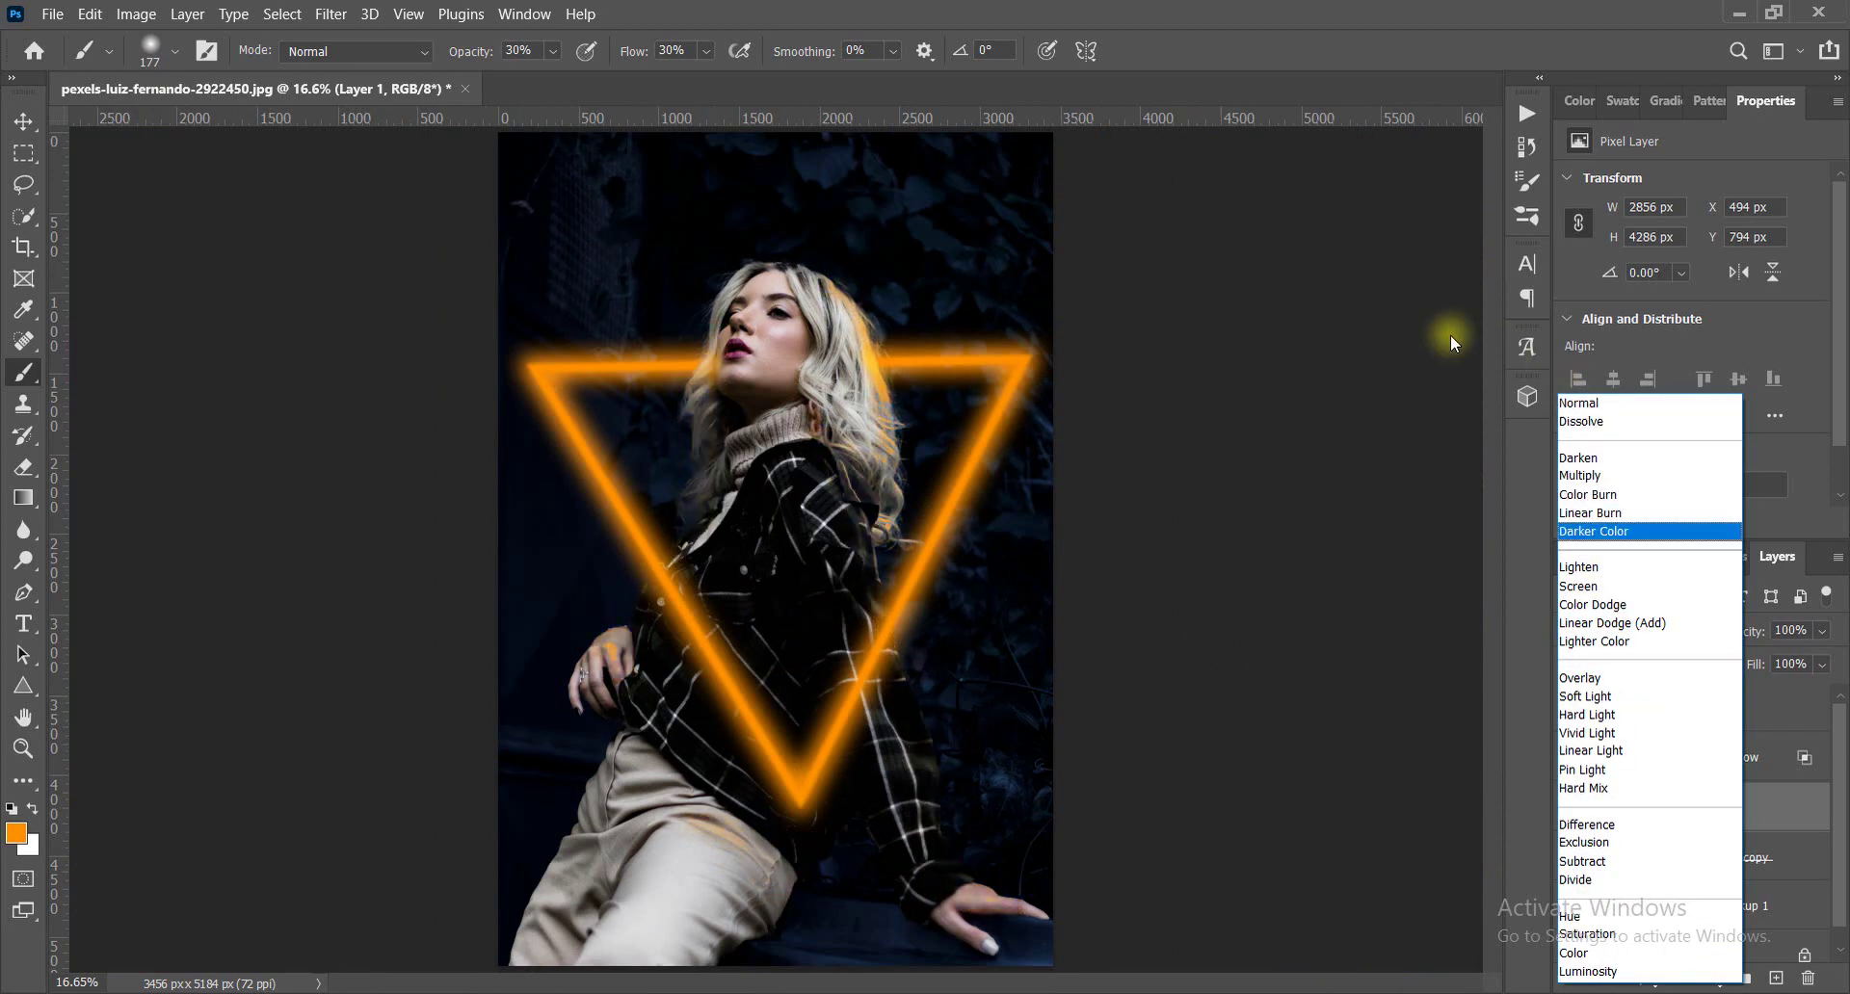
key("Down")
key("Down")
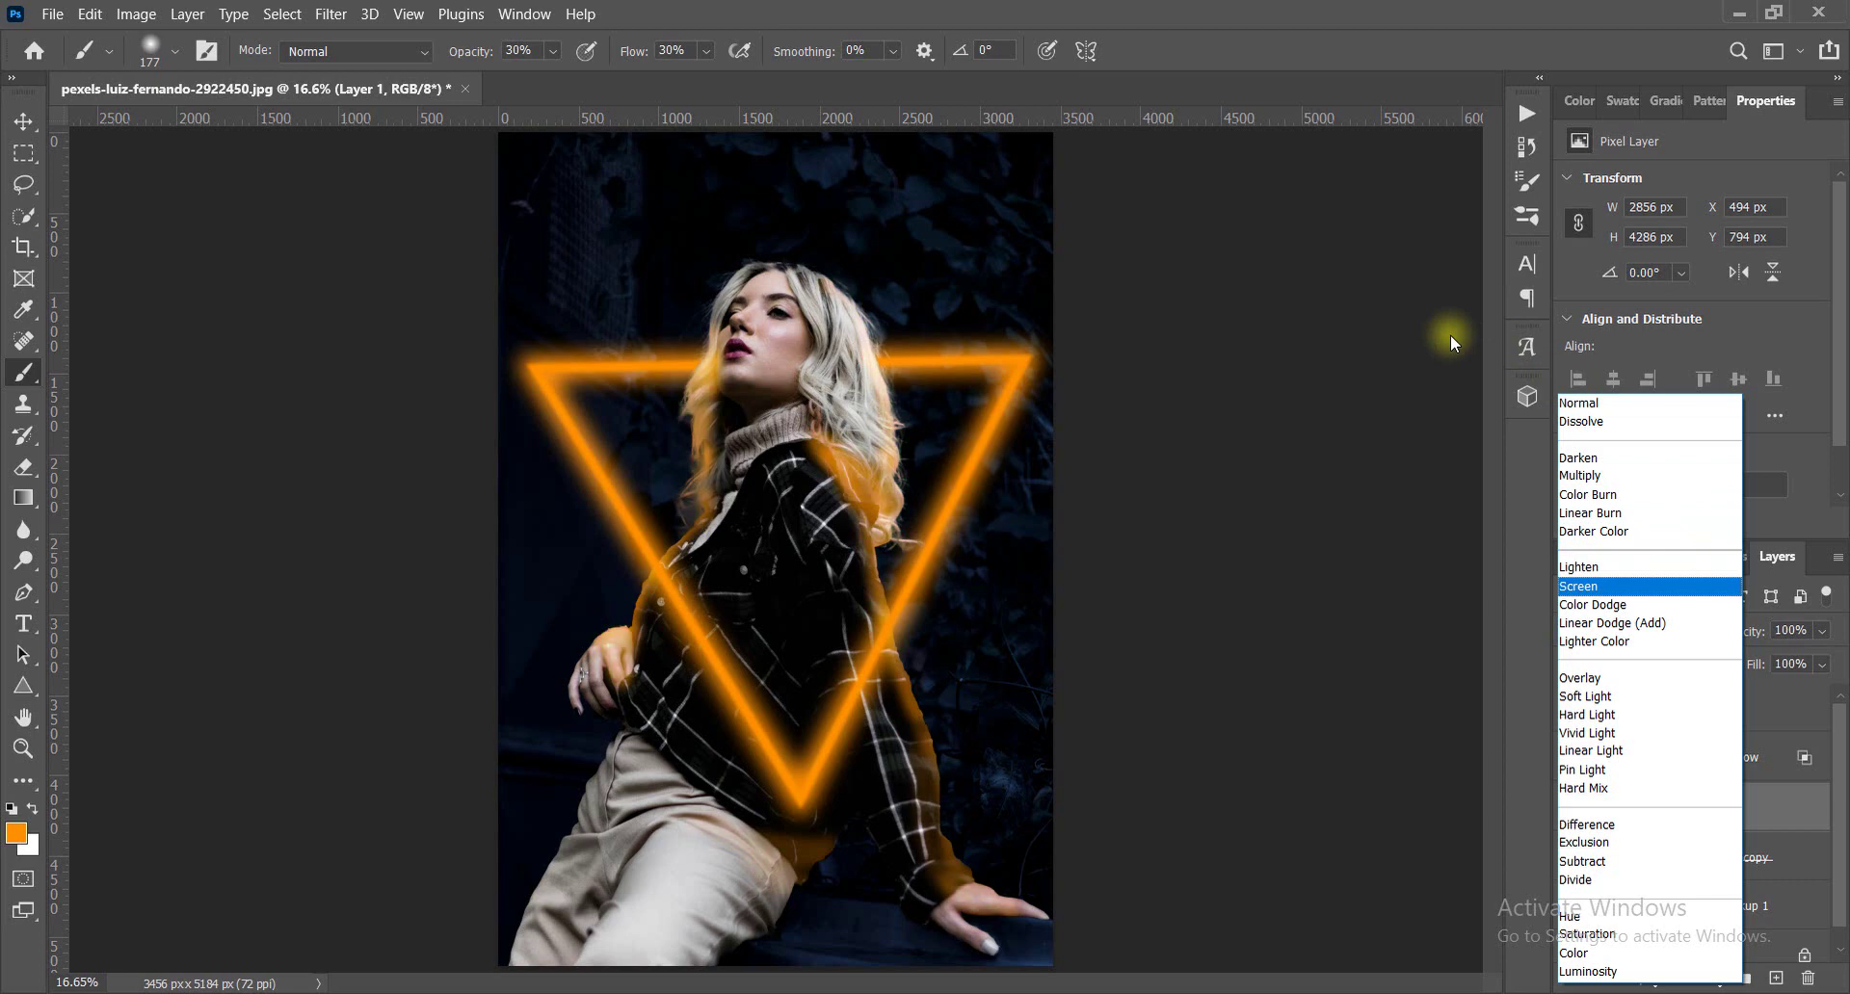
key("Down")
key("Down")
key("Down")
key("Down")
key("Down")
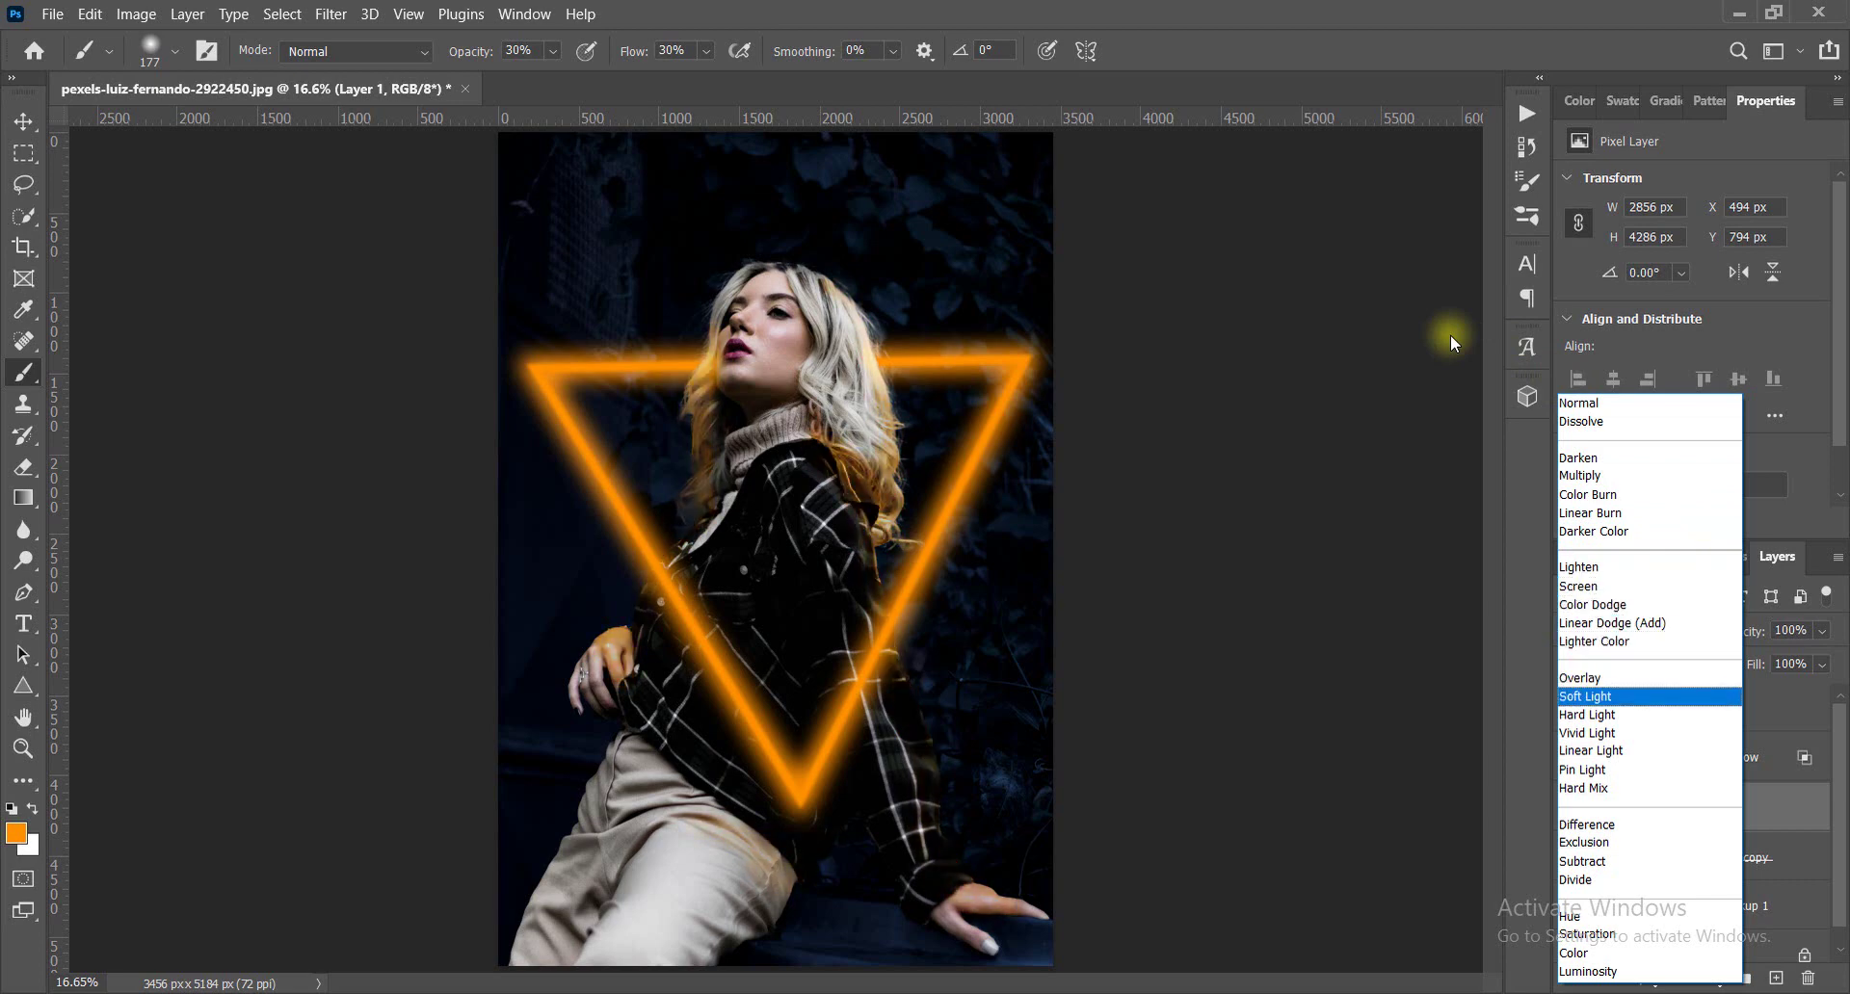
key("Down")
key("Down")
key("Down")
key("Down")
key("Down")
key("Down")
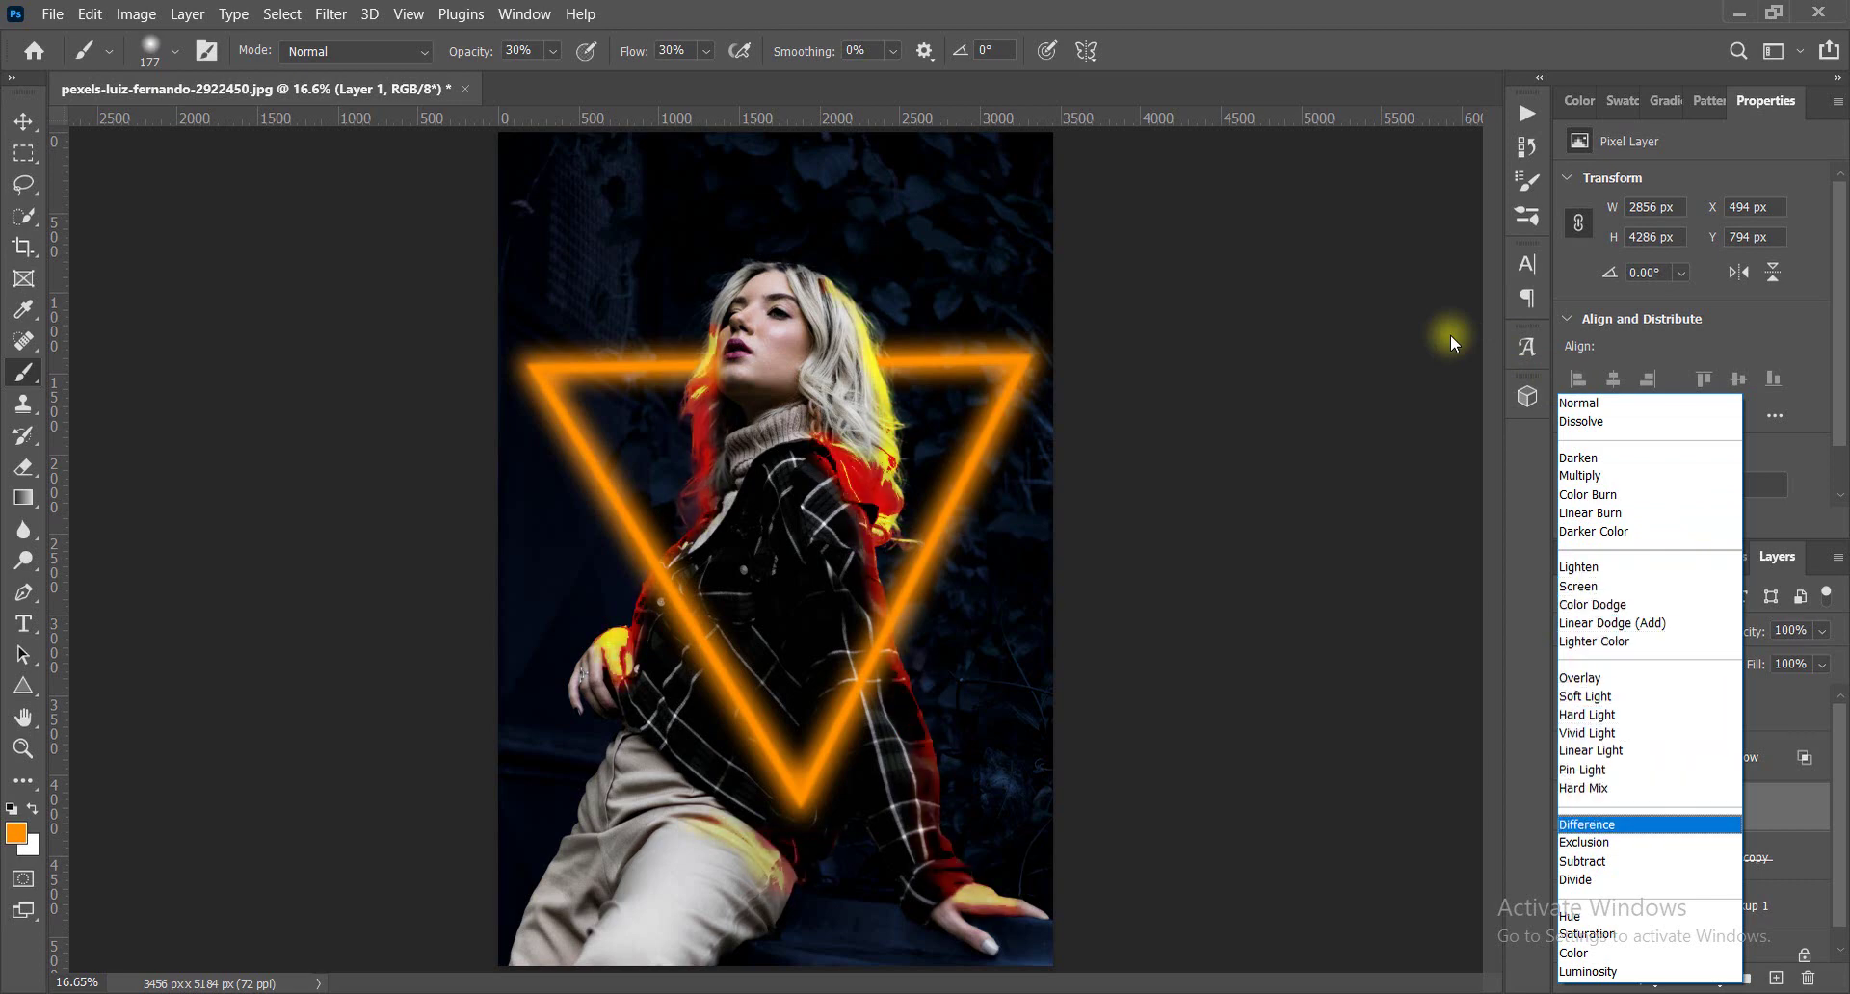
key("Down")
key("Down")
key("Down")
key("Down")
key("Down")
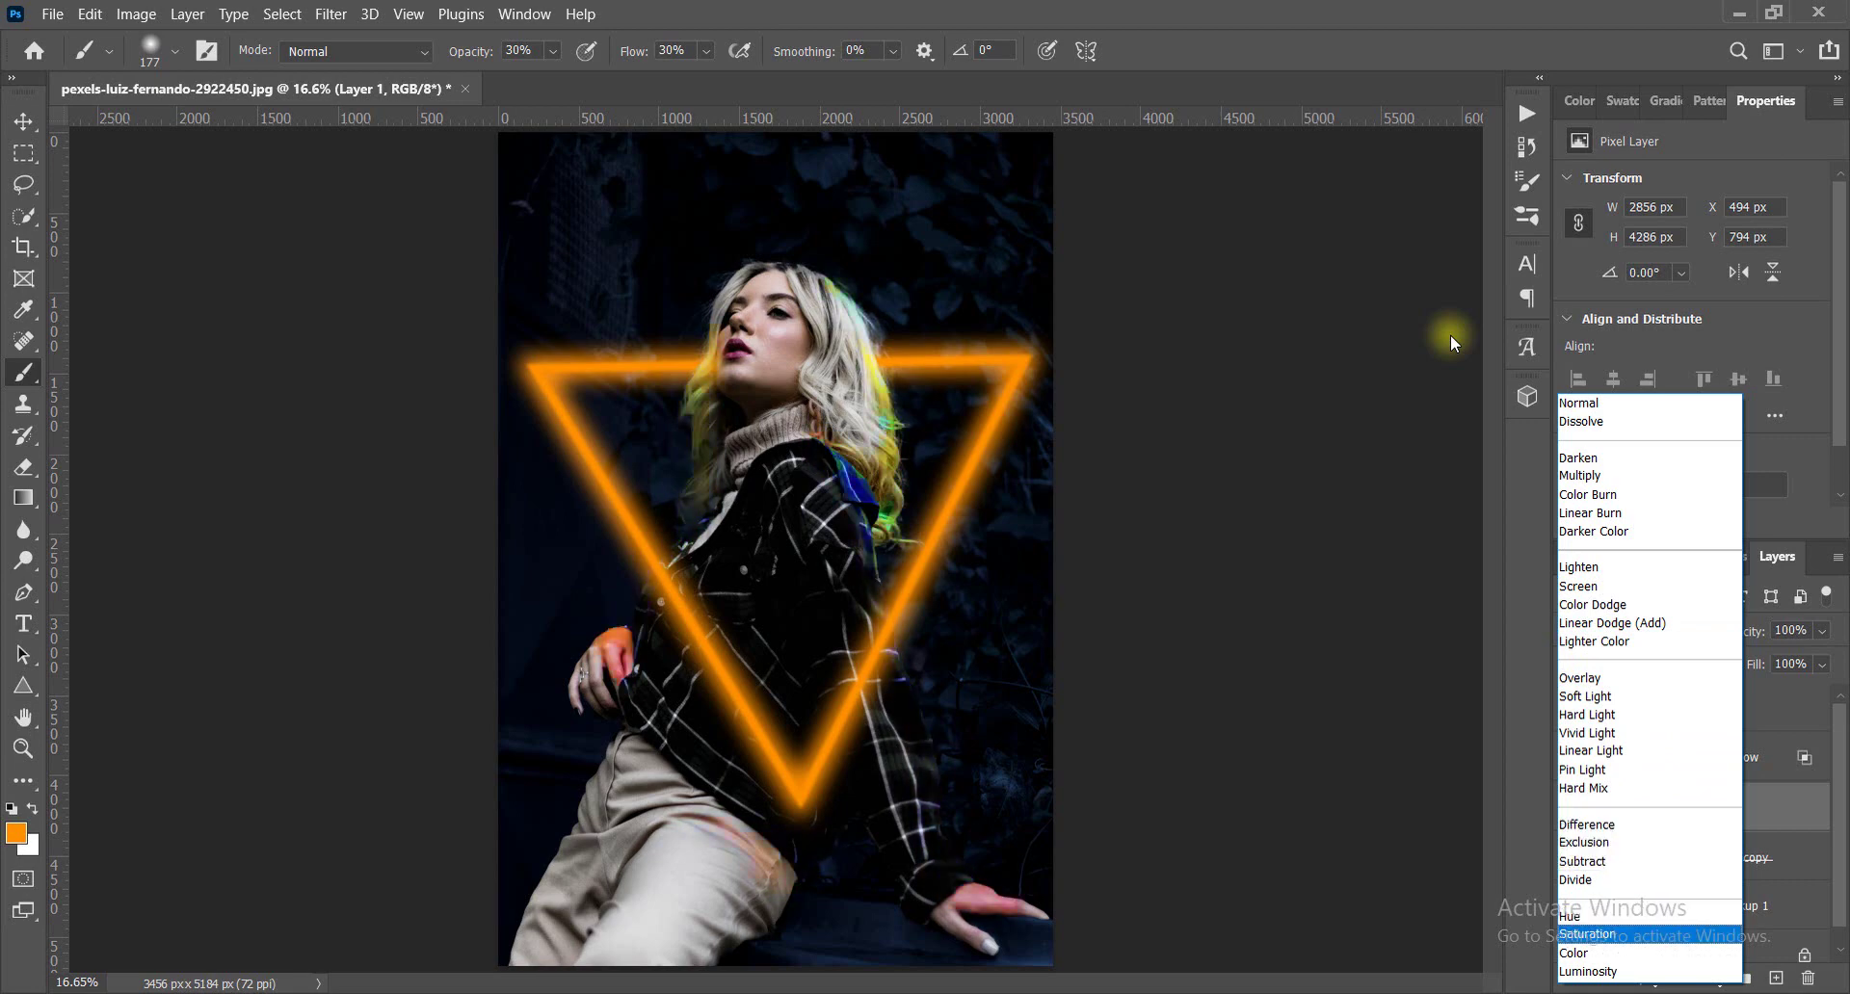
key("Down")
key("Up")
key("Down")
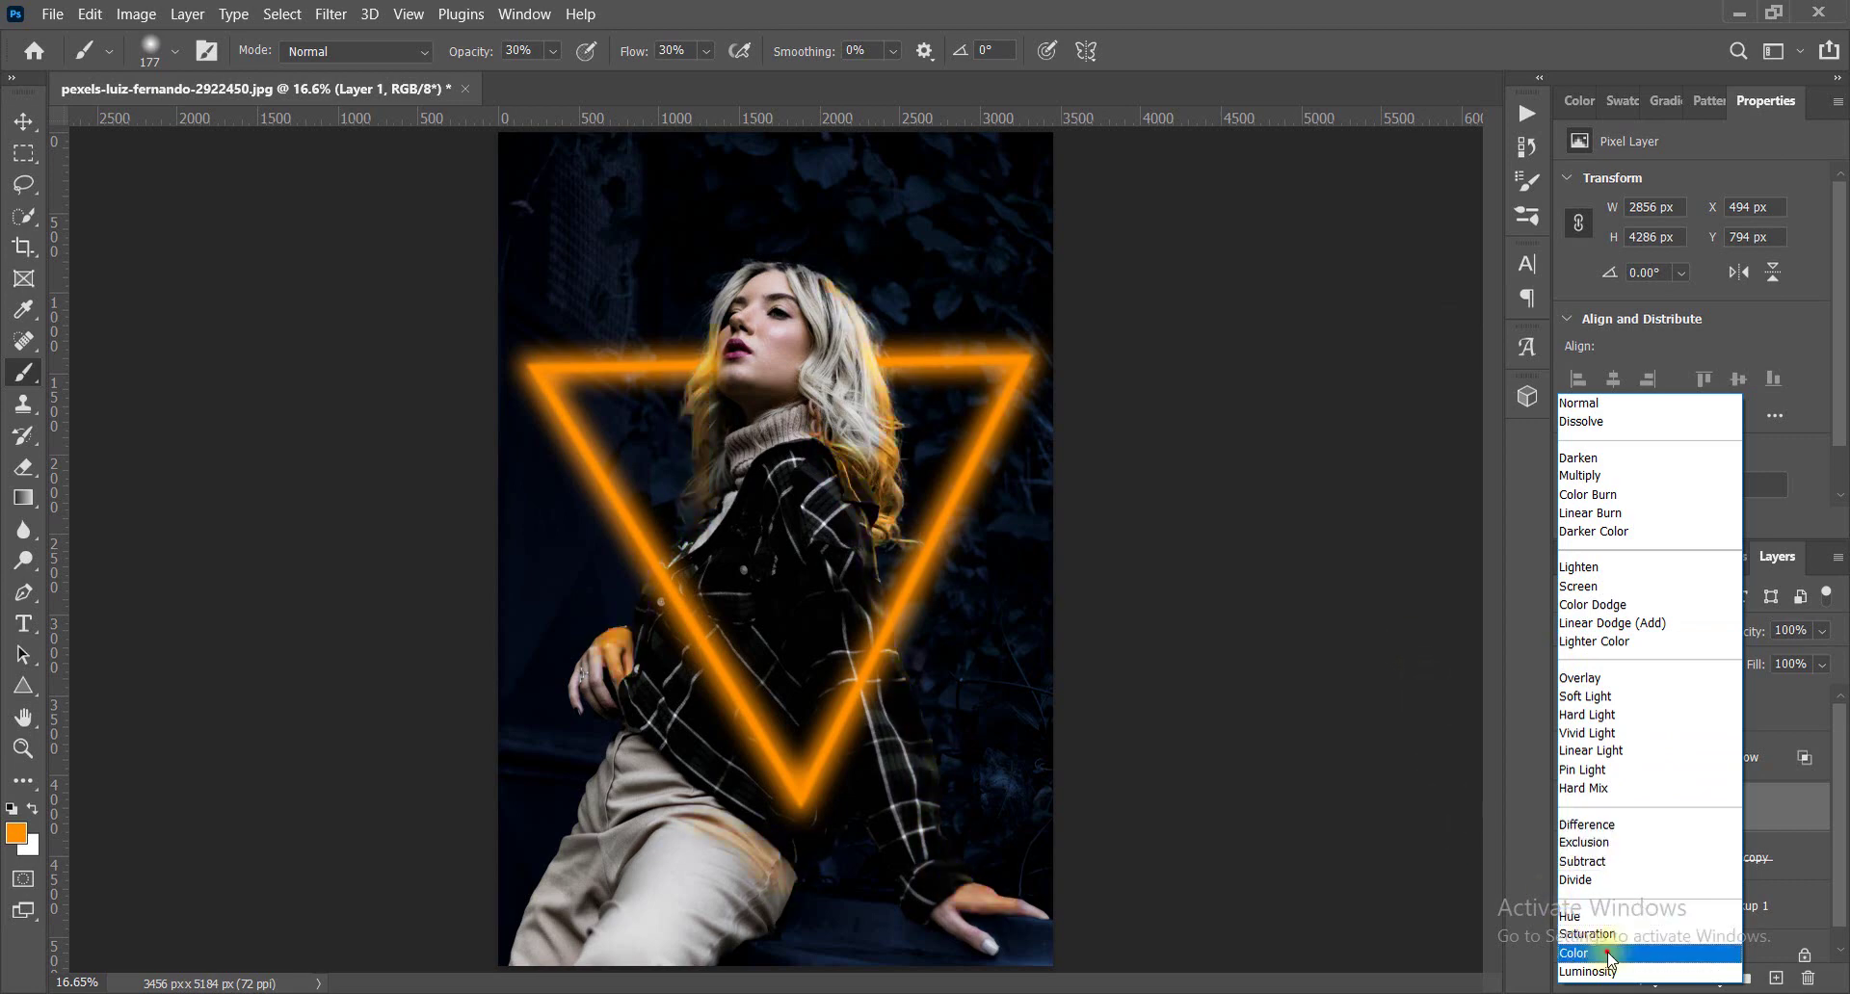
key("Return")
left_click(1668, 803)
left_click(1824, 631)
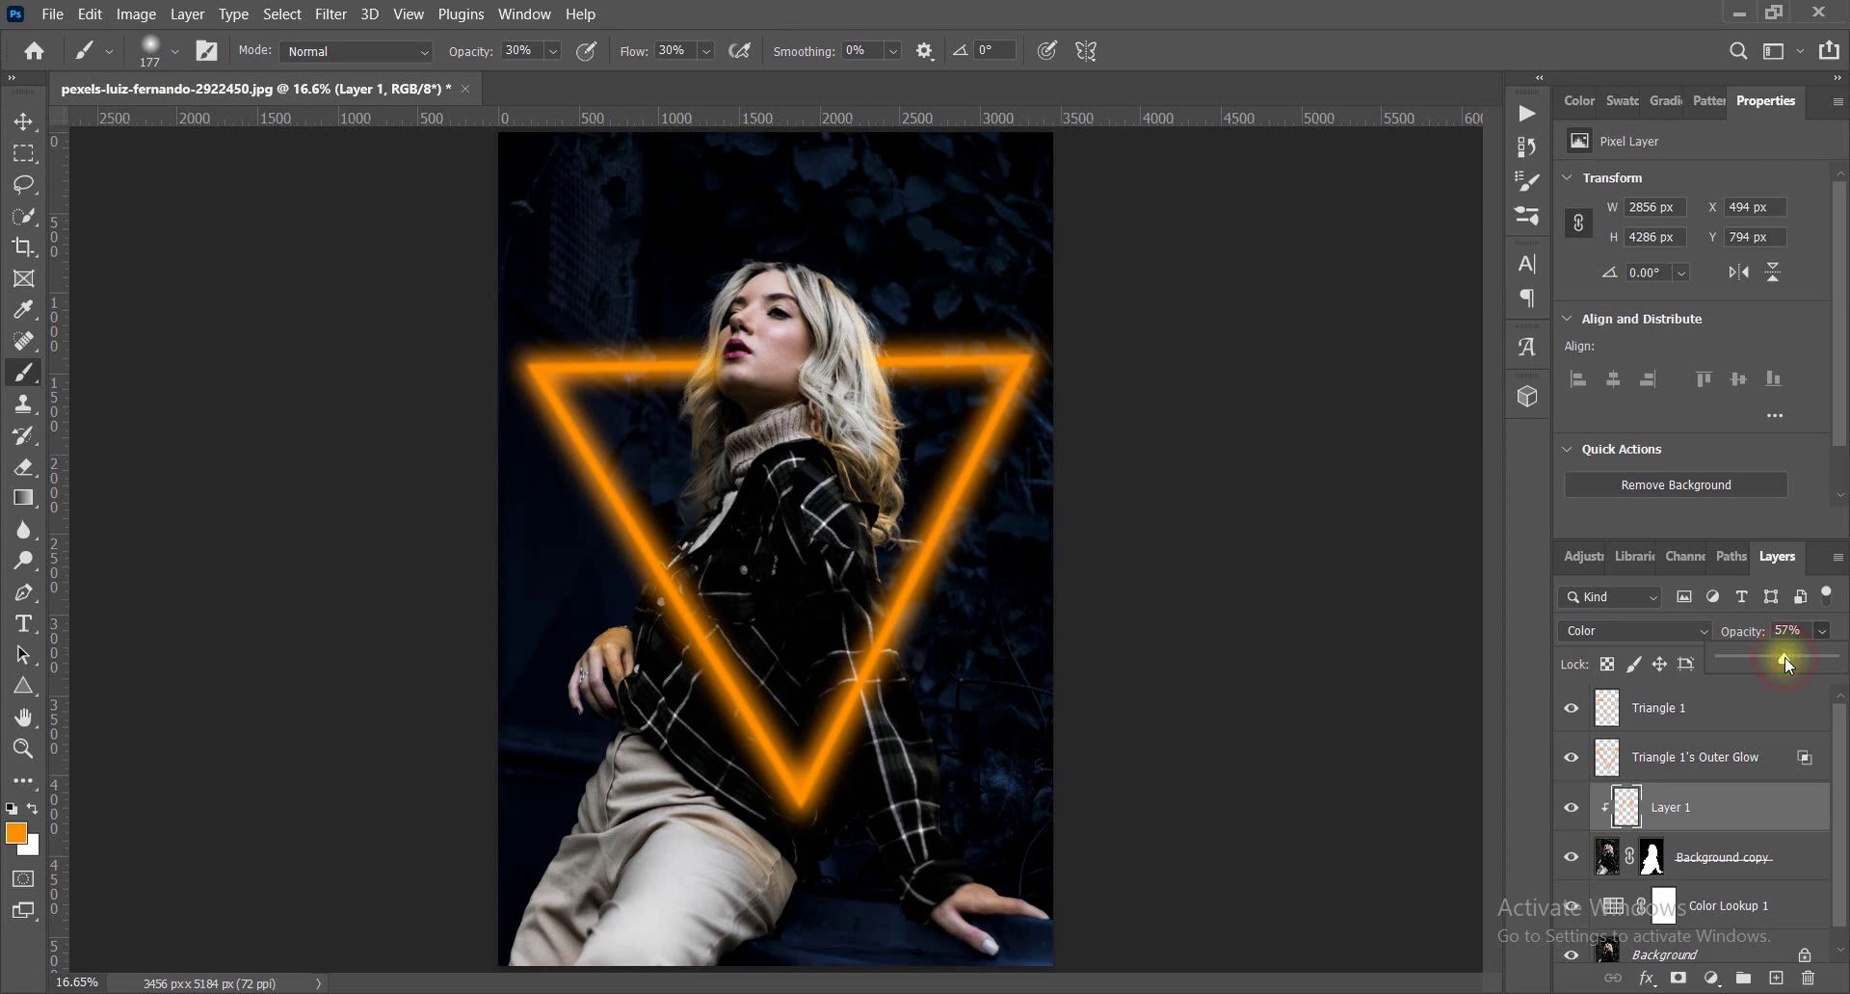
left_click(1828, 630)
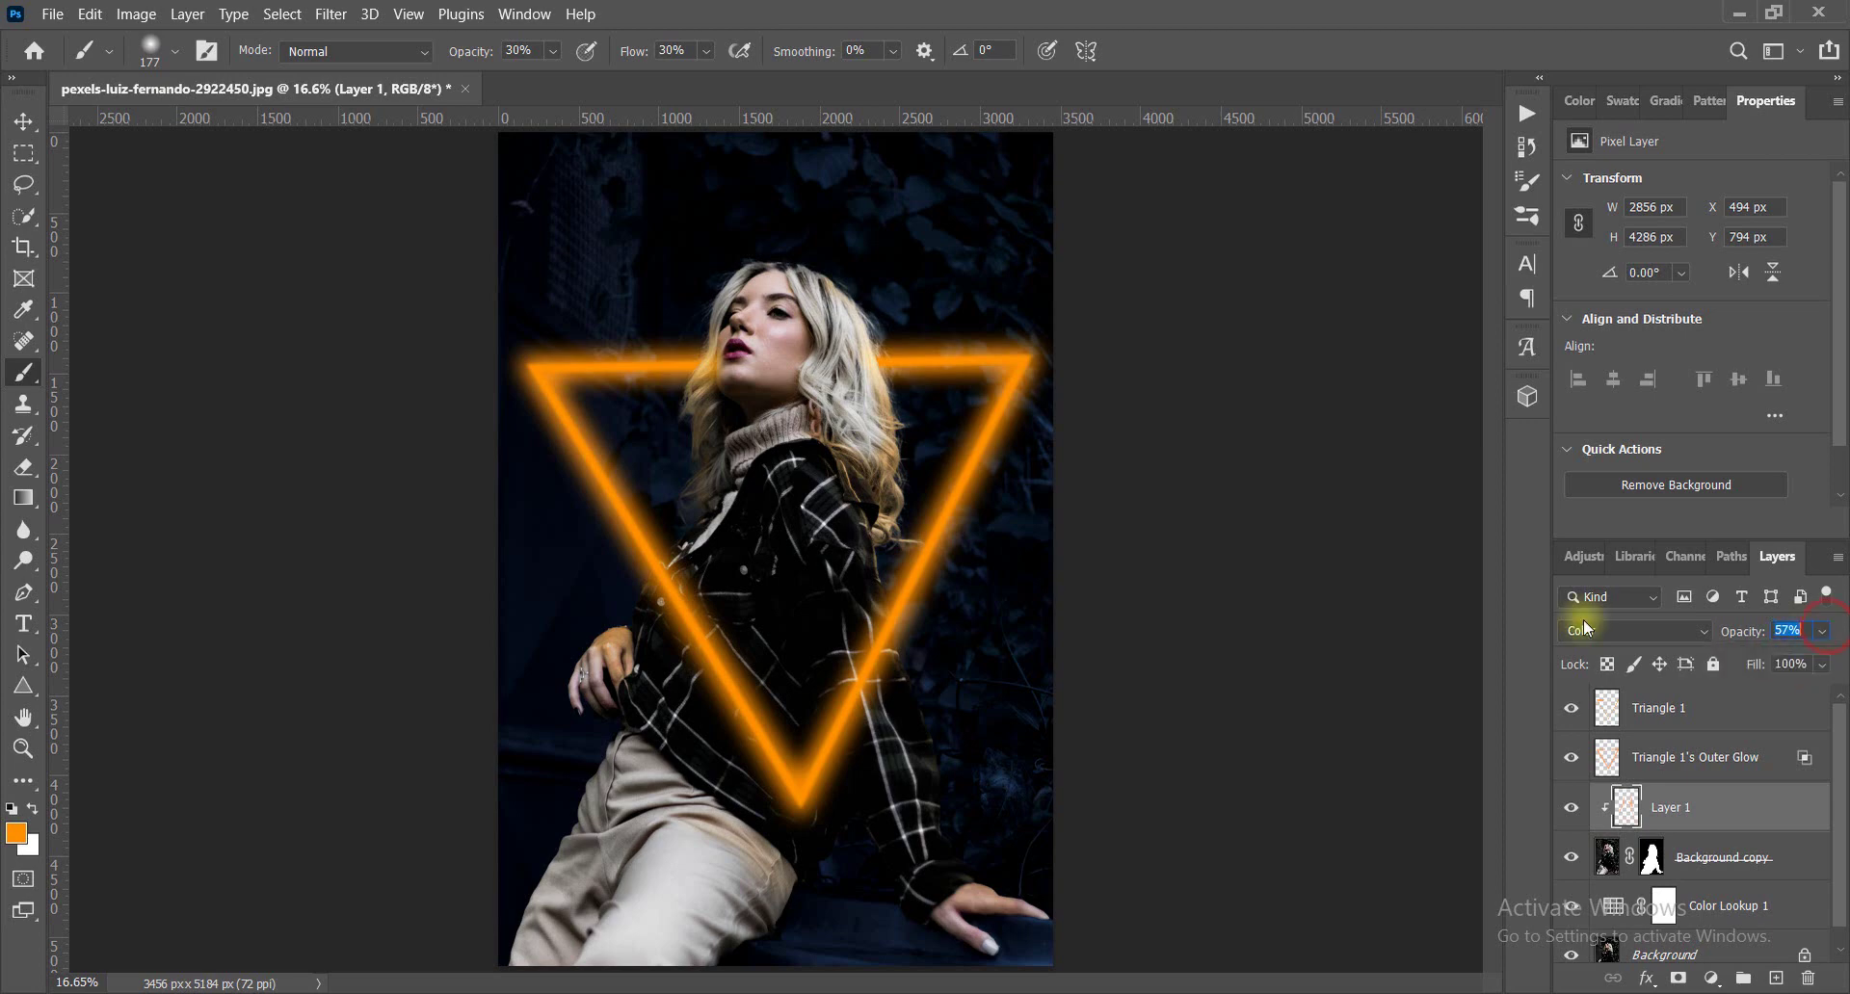
Enlarge the brush to 306 px and tint her hands, thigh, collar and hair orange-gold.
left_click(164, 52)
left_click_drag(241, 127, 258, 127)
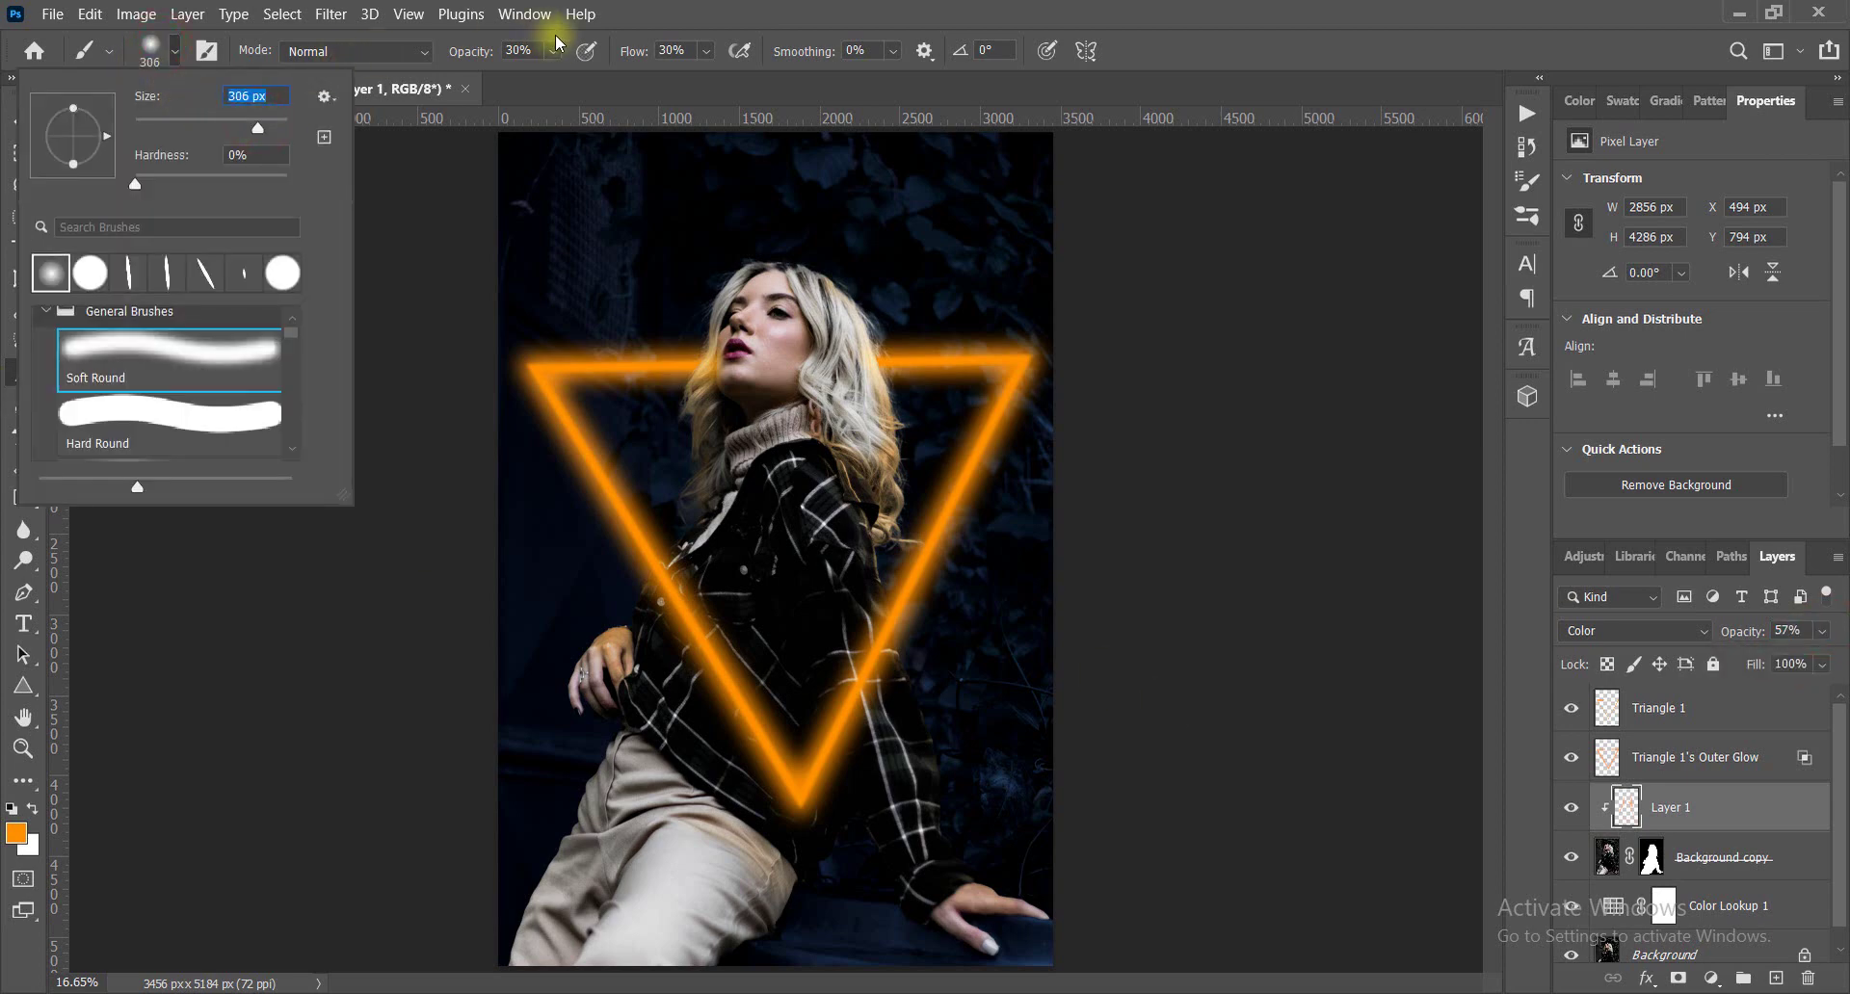
left_click(589, 669)
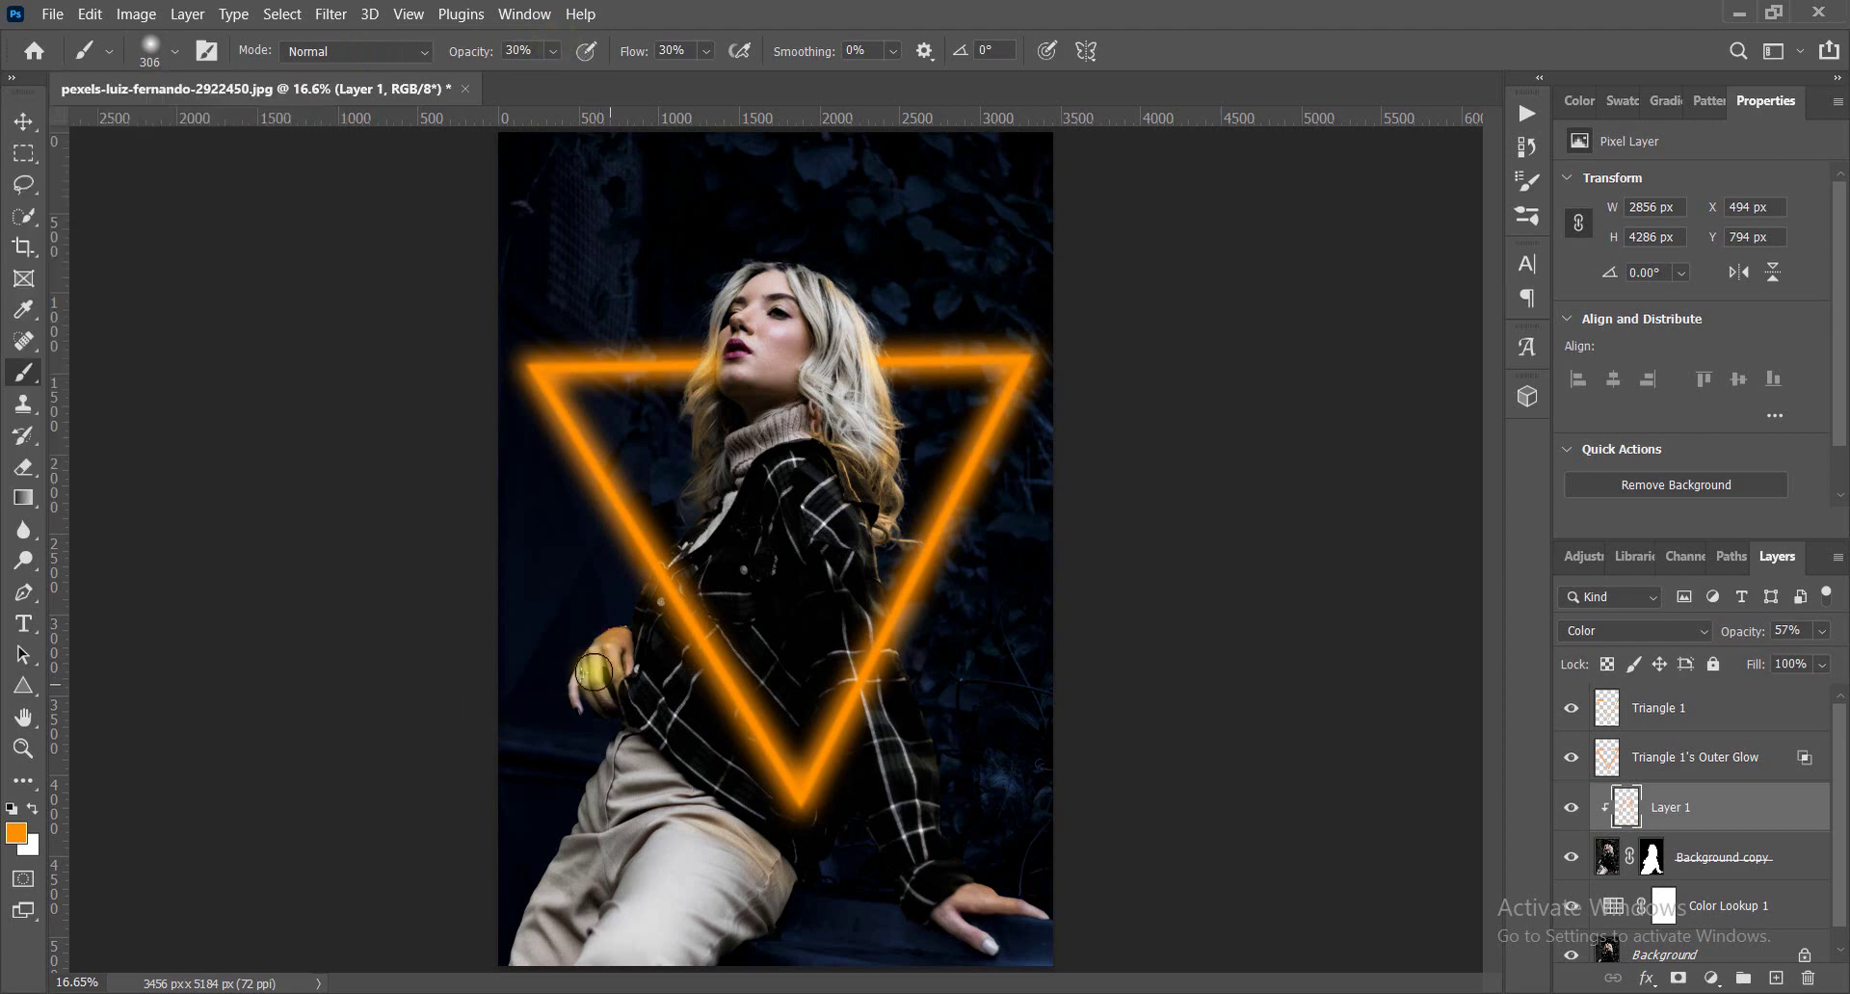
left_click_drag(586, 690, 621, 655)
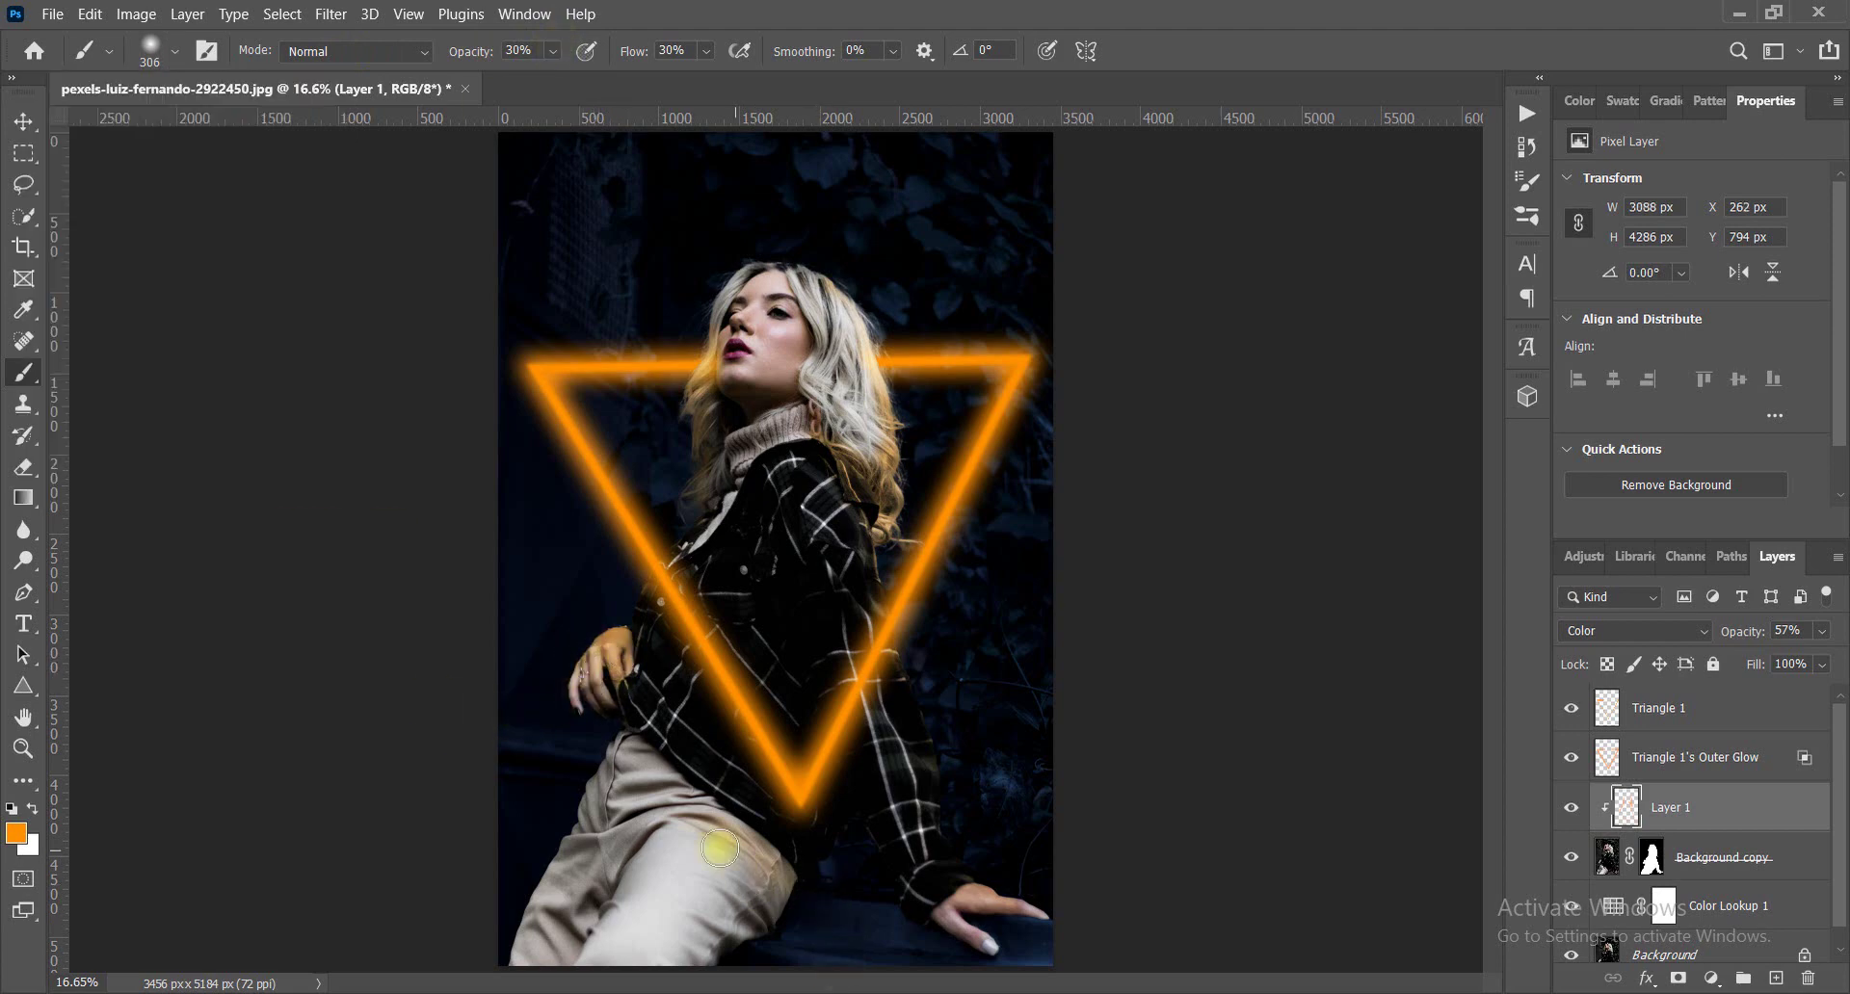
left_click_drag(760, 879, 733, 861)
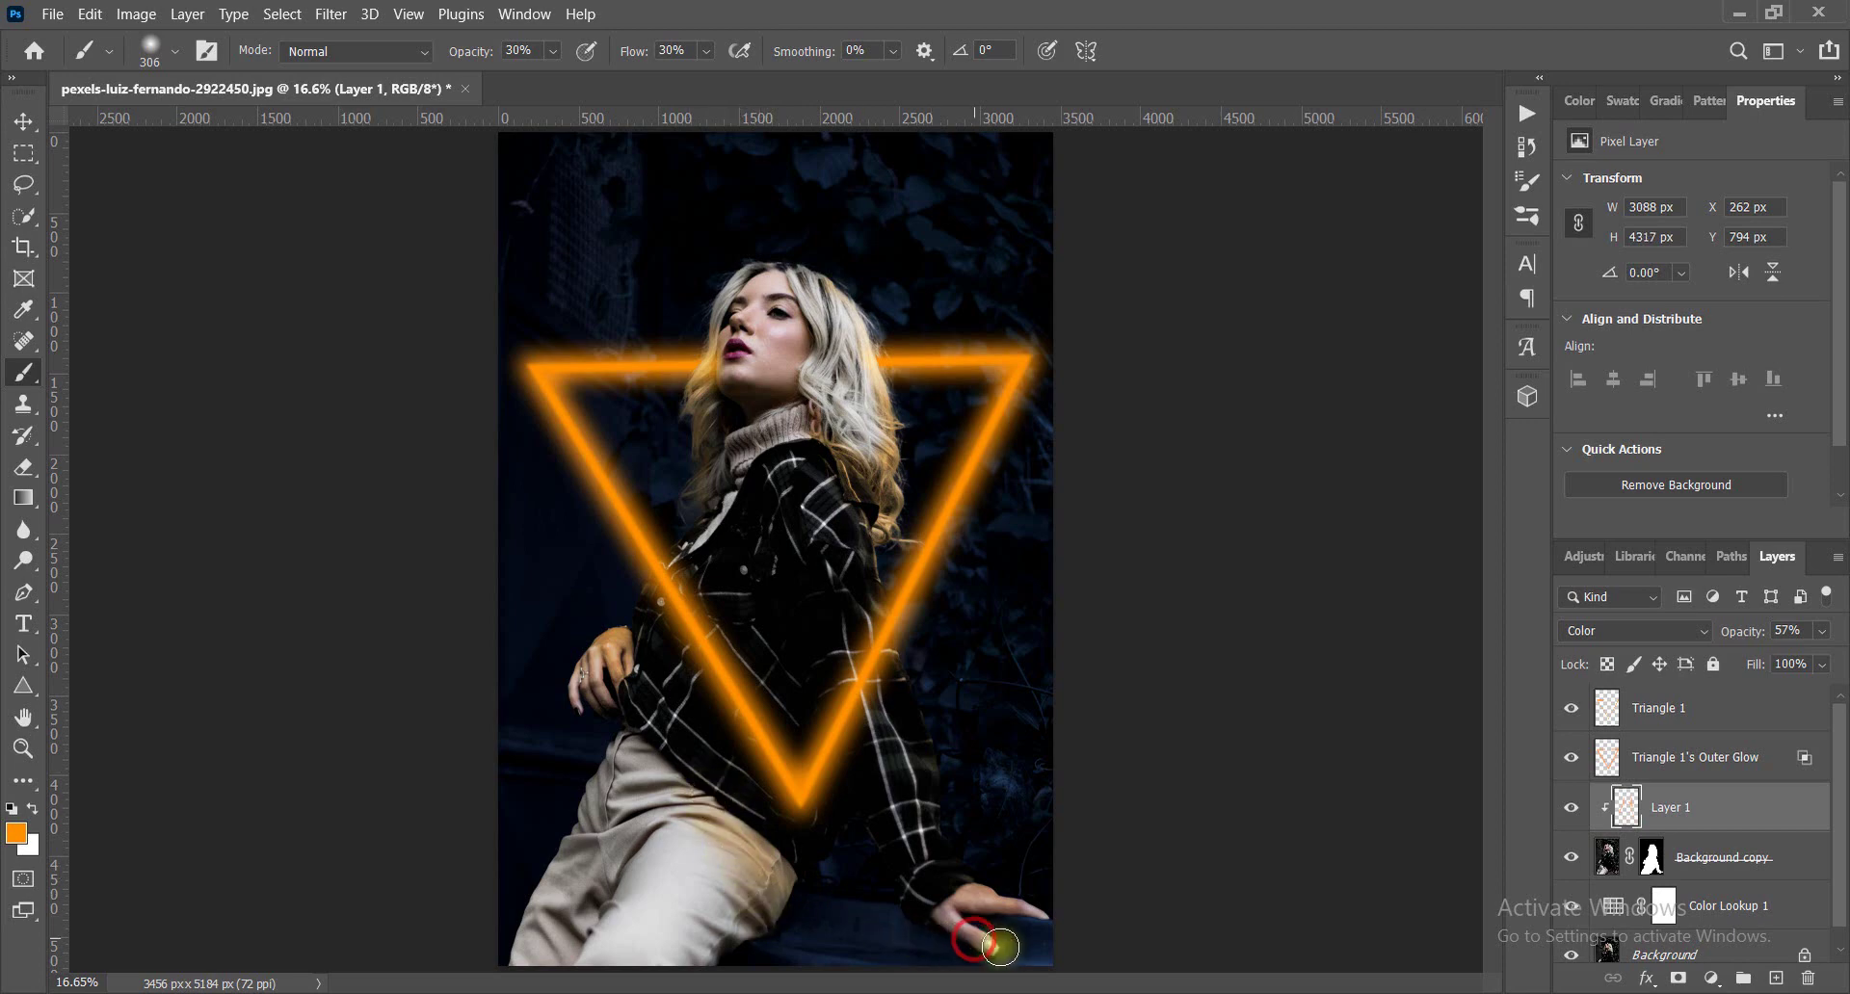
mouse_move(995, 938)
left_mouse_down()
mouse_move(955, 913)
mouse_move(947, 860)
left_mouse_up()
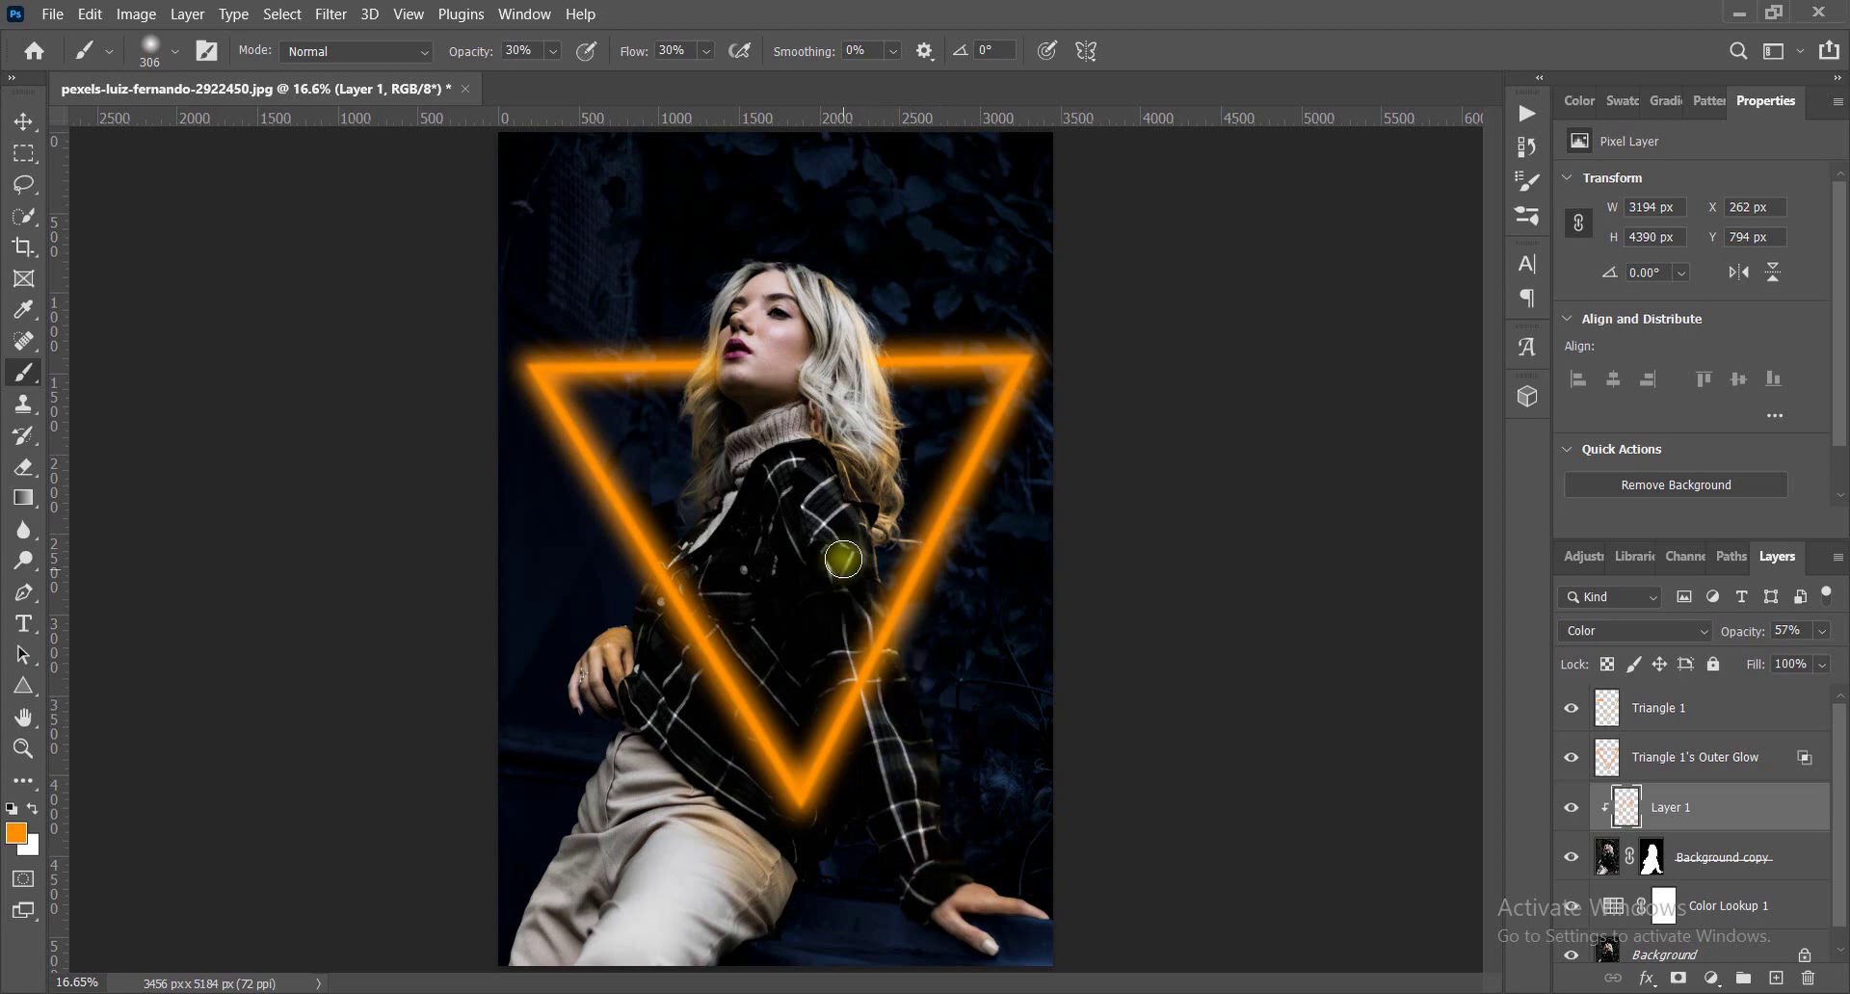
mouse_move(866, 438)
left_mouse_down()
mouse_move(864, 490)
mouse_move(714, 359)
mouse_move(721, 496)
left_mouse_up()
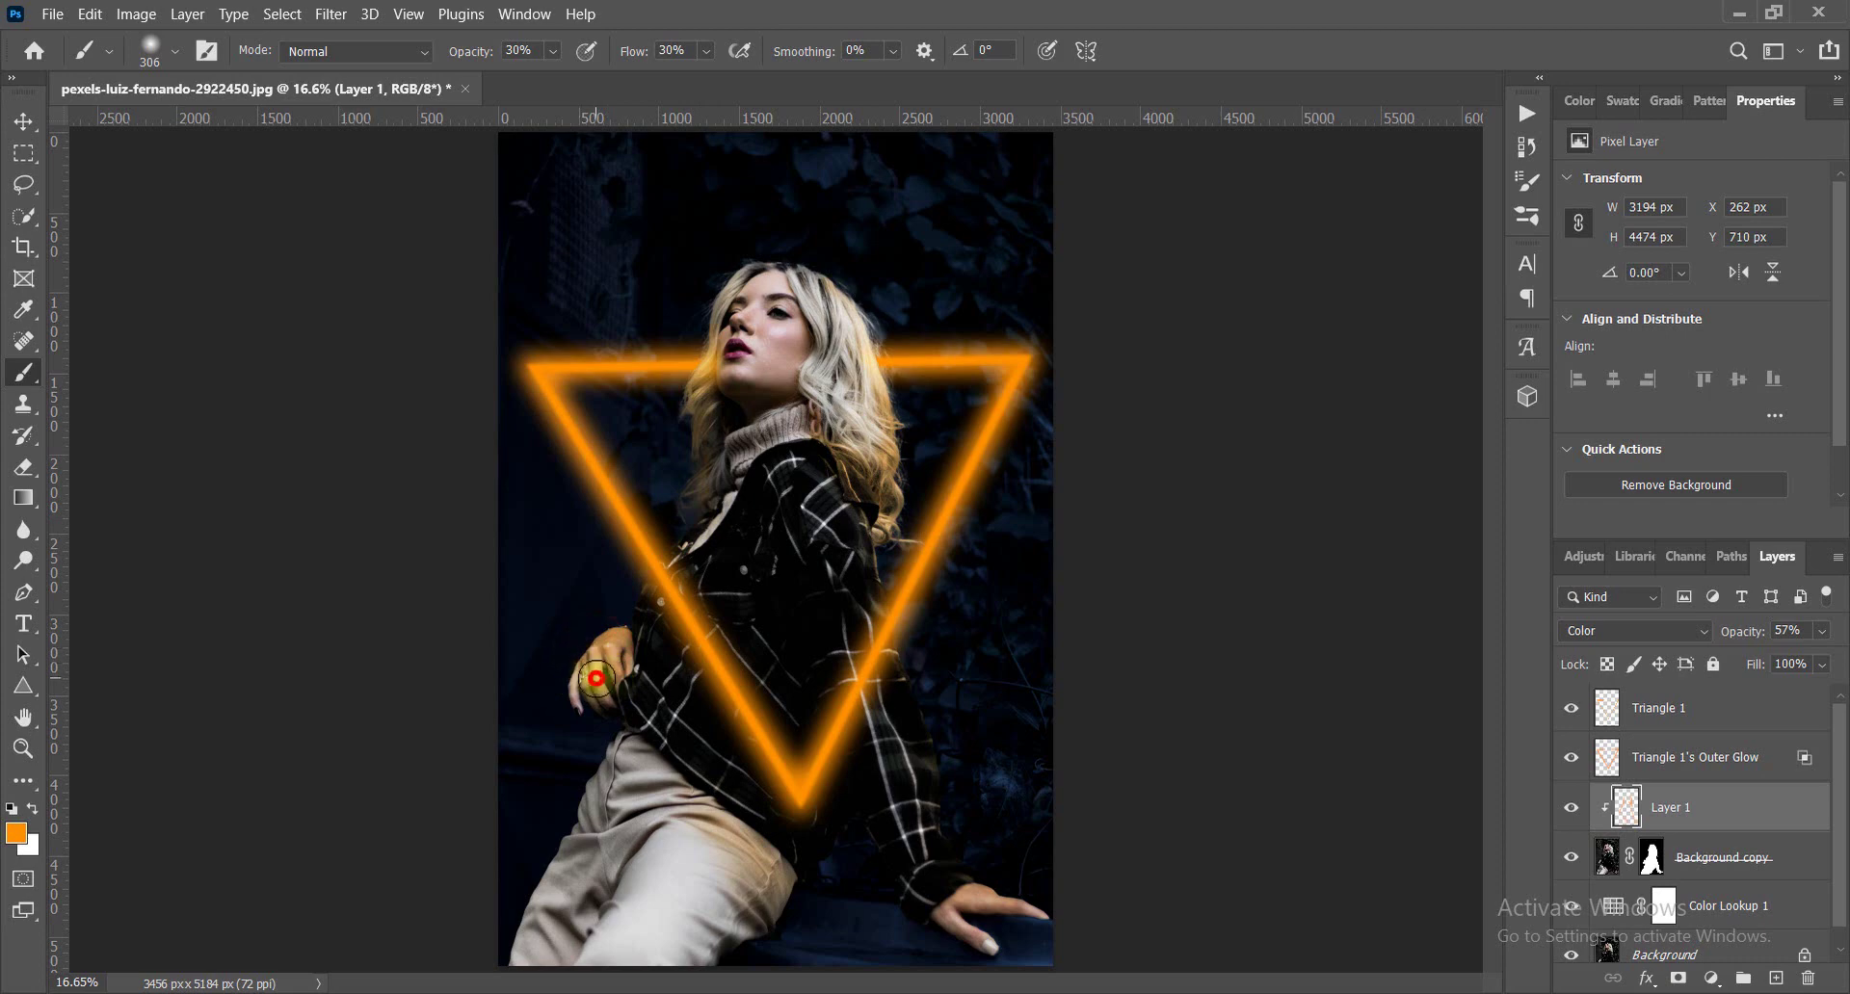
mouse_move(721, 496)
left_mouse_down()
mouse_move(616, 702)
mouse_move(689, 814)
mouse_move(986, 589)
mouse_move(878, 382)
mouse_move(884, 356)
mouse_move(867, 431)
left_mouse_up()
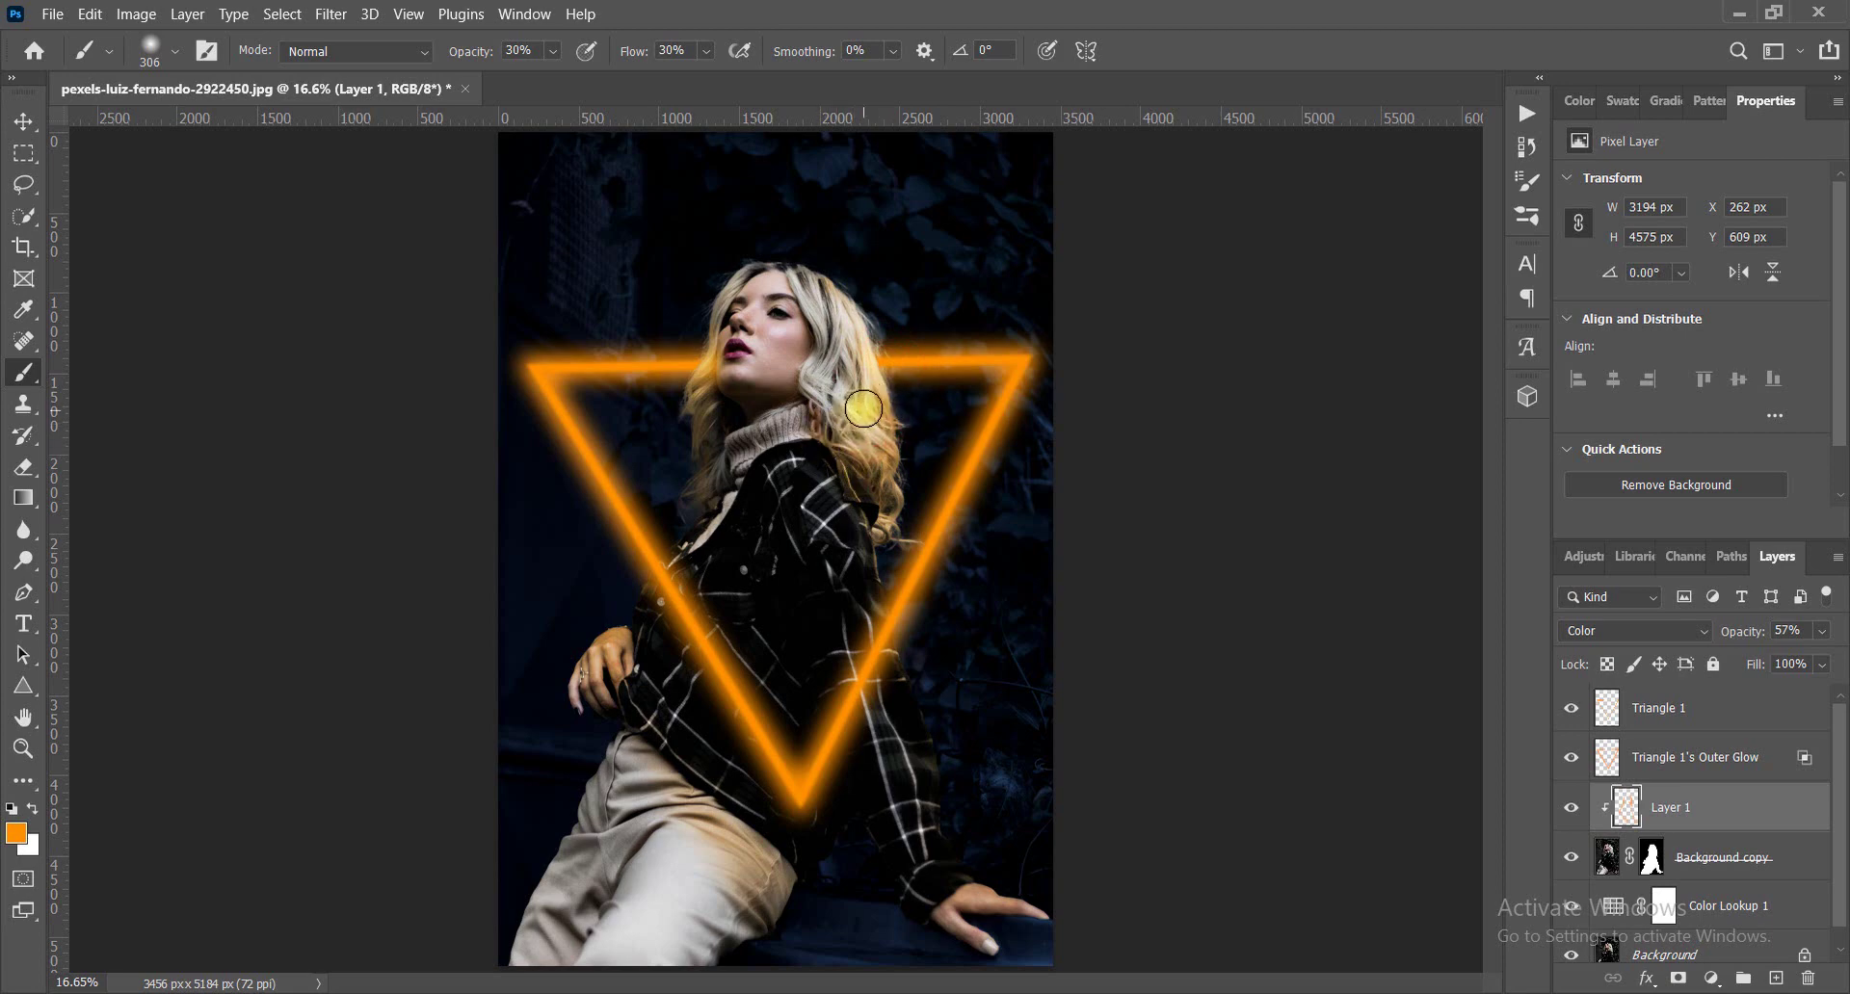
mouse_move(866, 431)
left_mouse_down()
mouse_move(889, 553)
mouse_move(825, 442)
mouse_move(878, 611)
left_mouse_up()
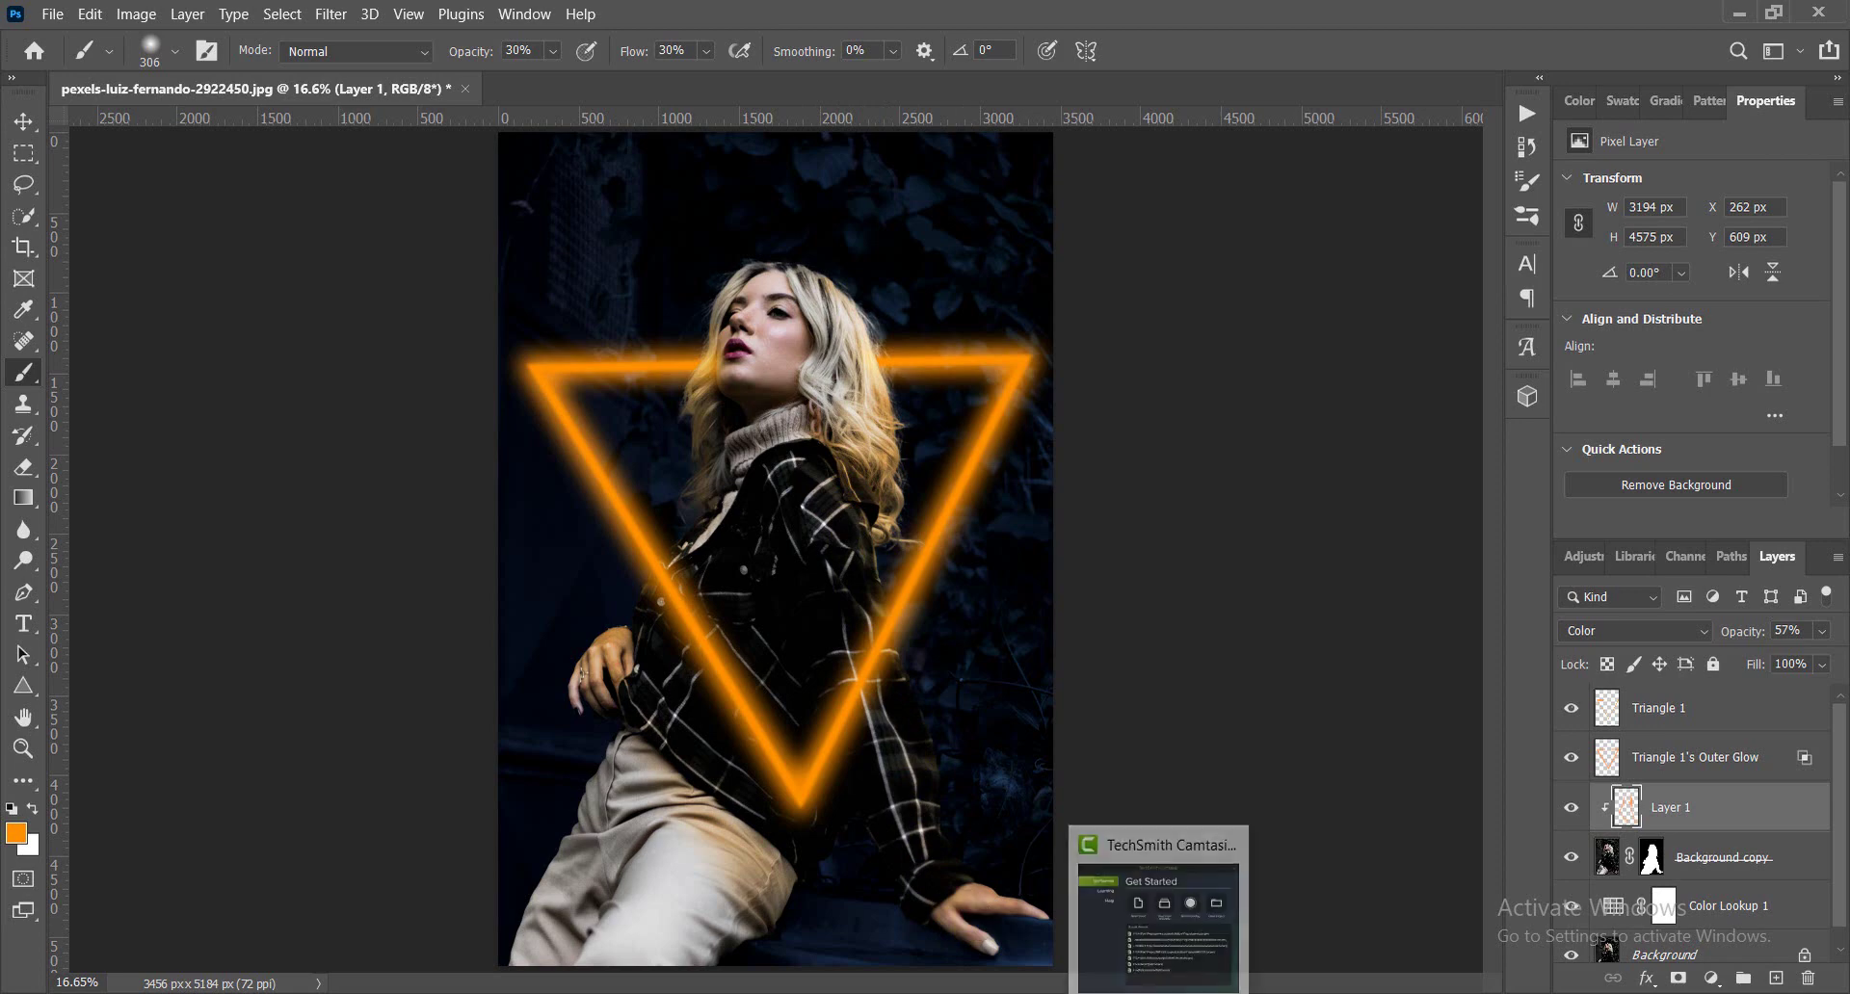
Duplicate Layer 1 and clip the Layer 1 copy to Layer 1.
left_click(24, 122)
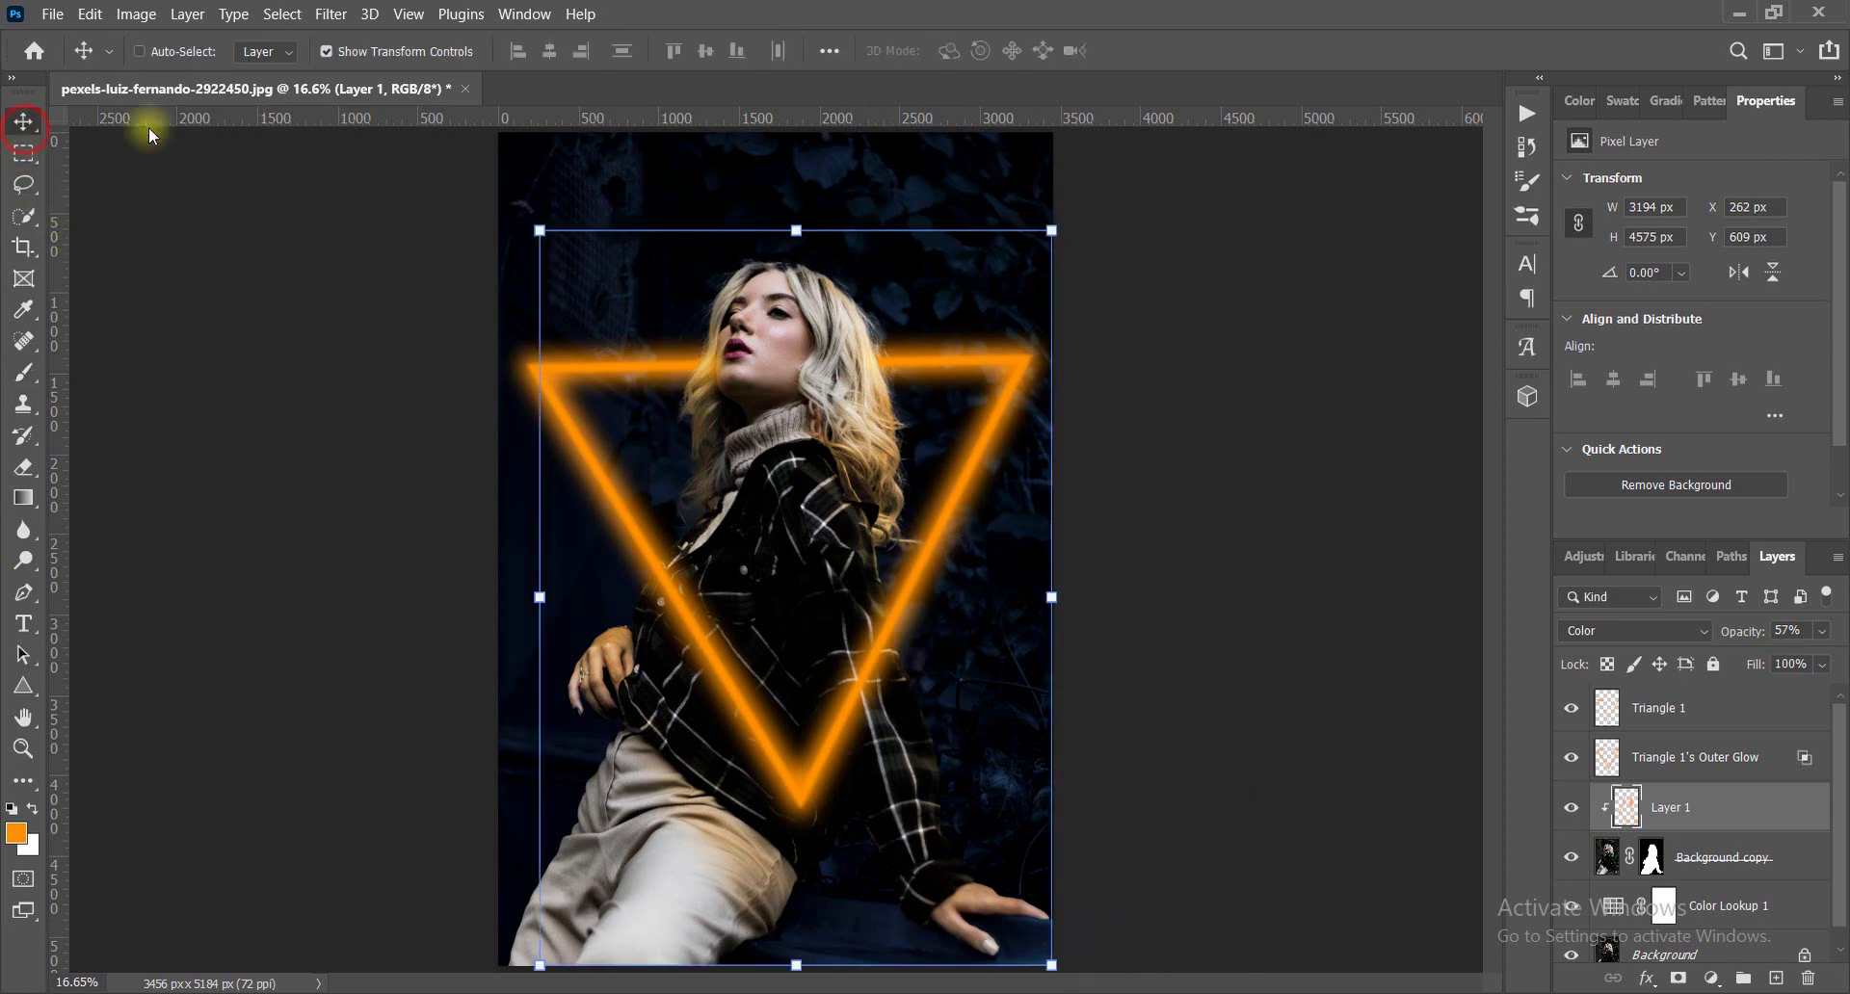
scroll(1710, 785, "down", 1)
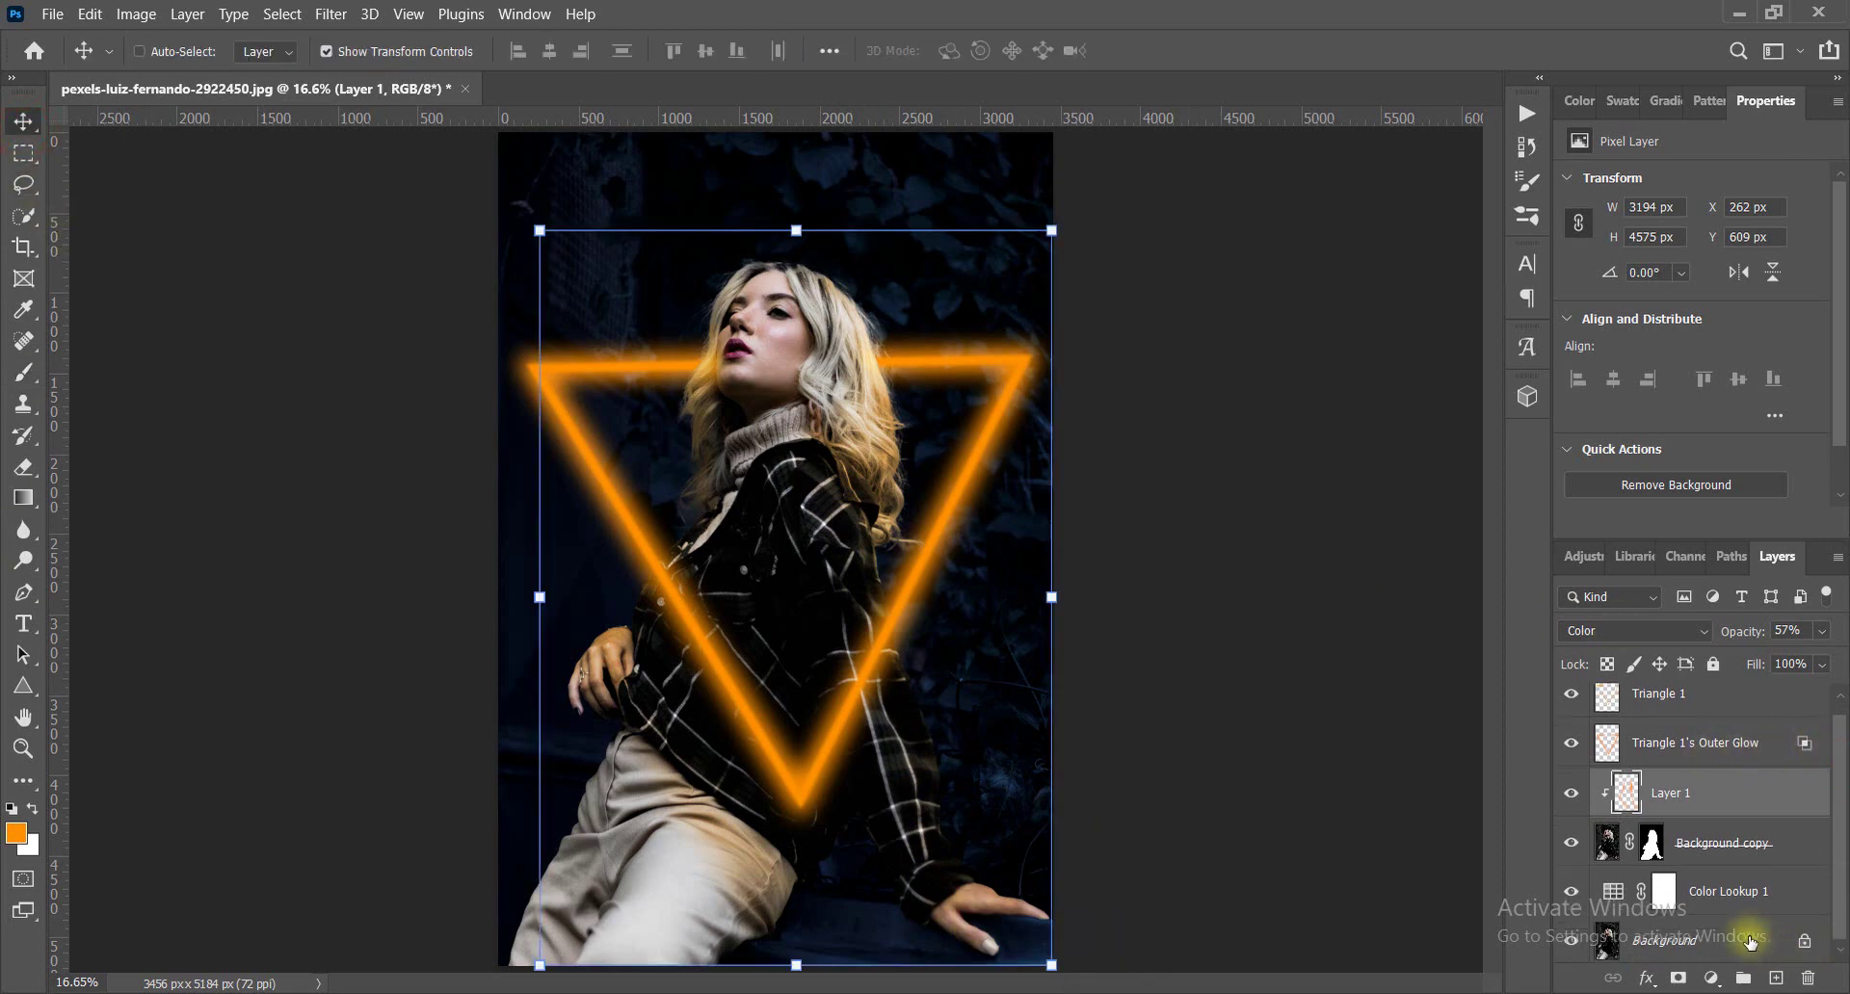
left_click(1692, 792)
key("ctrl+j")
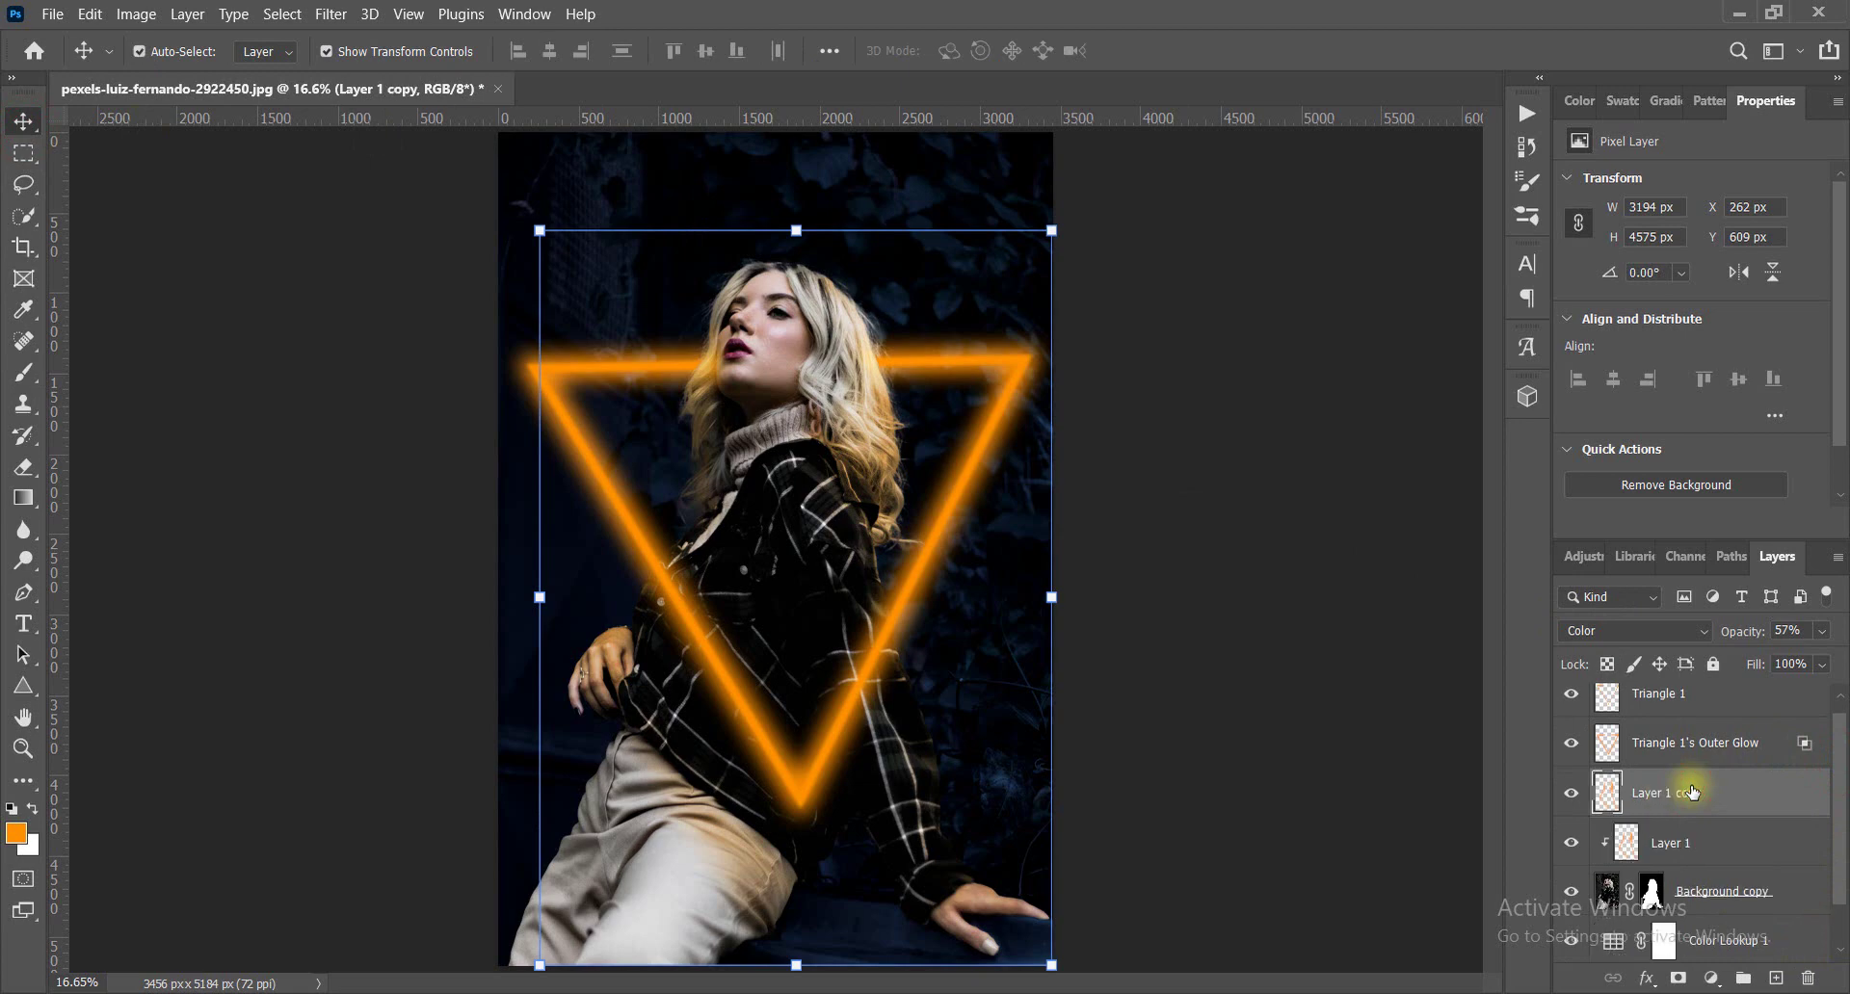
left_click(1642, 816, "alt")
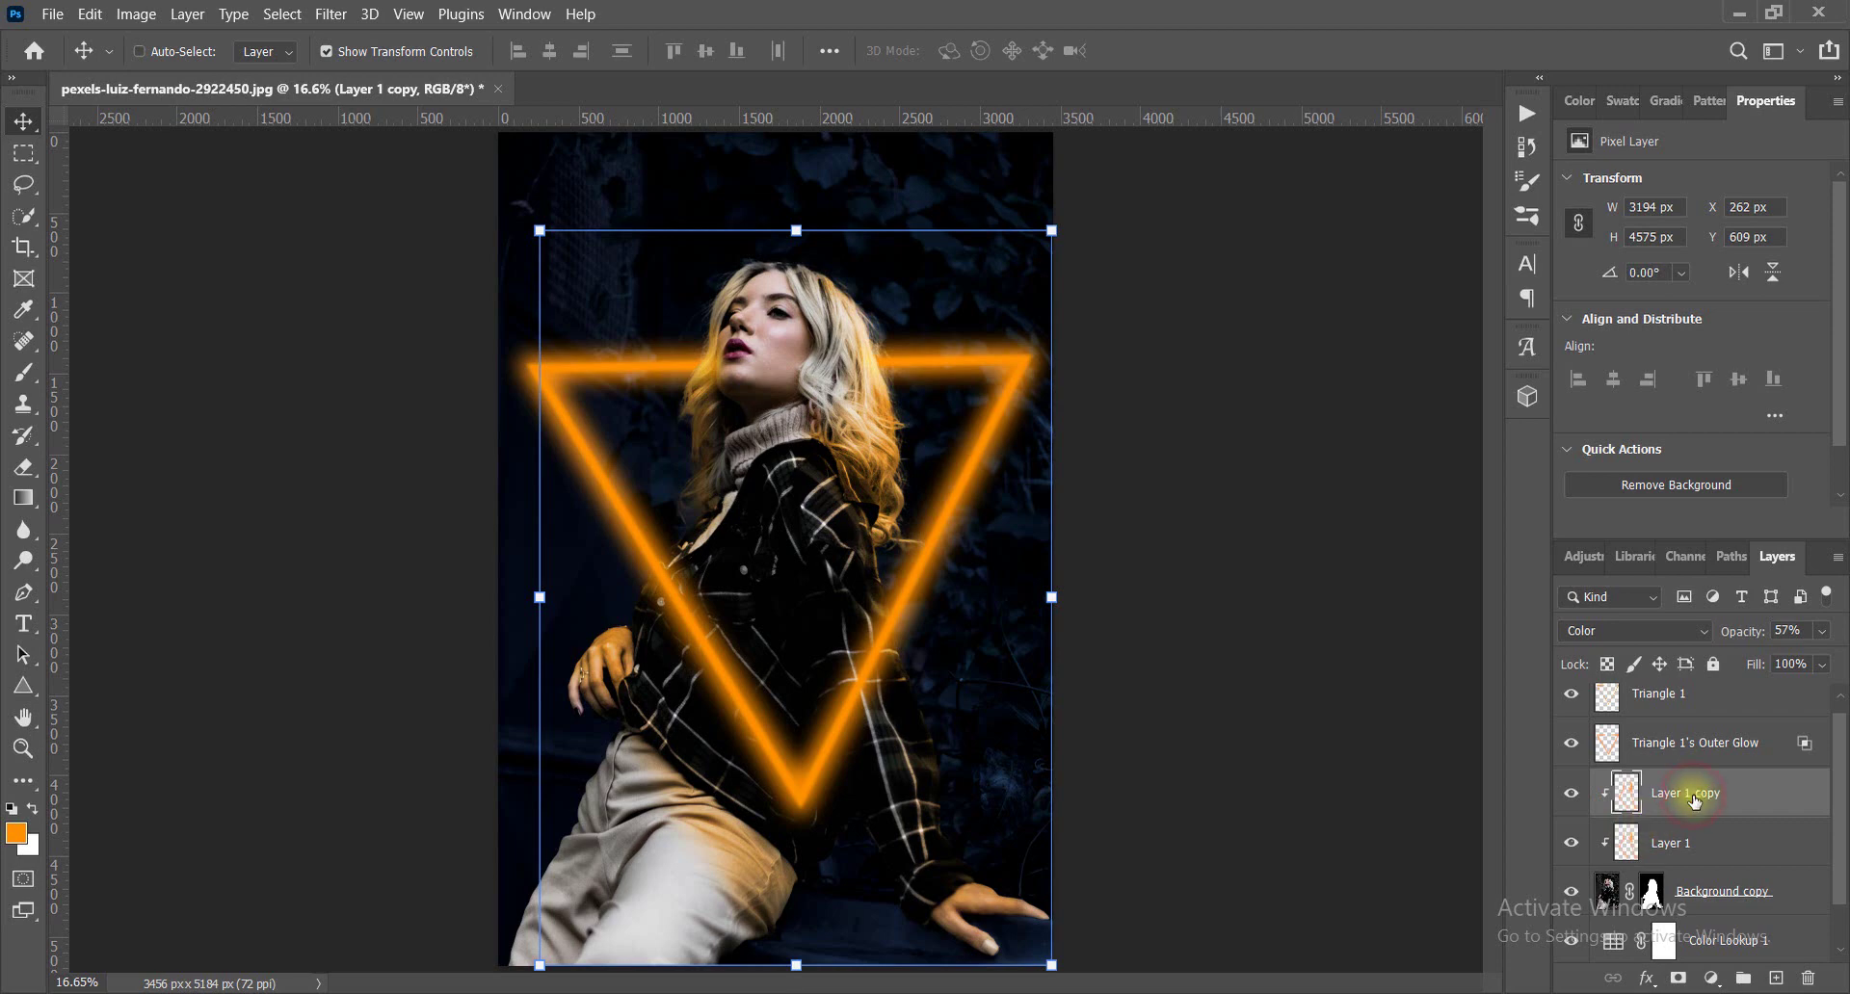
Preview blend modes on Layer 1 copy and set it to Screen.
left_click(1686, 624)
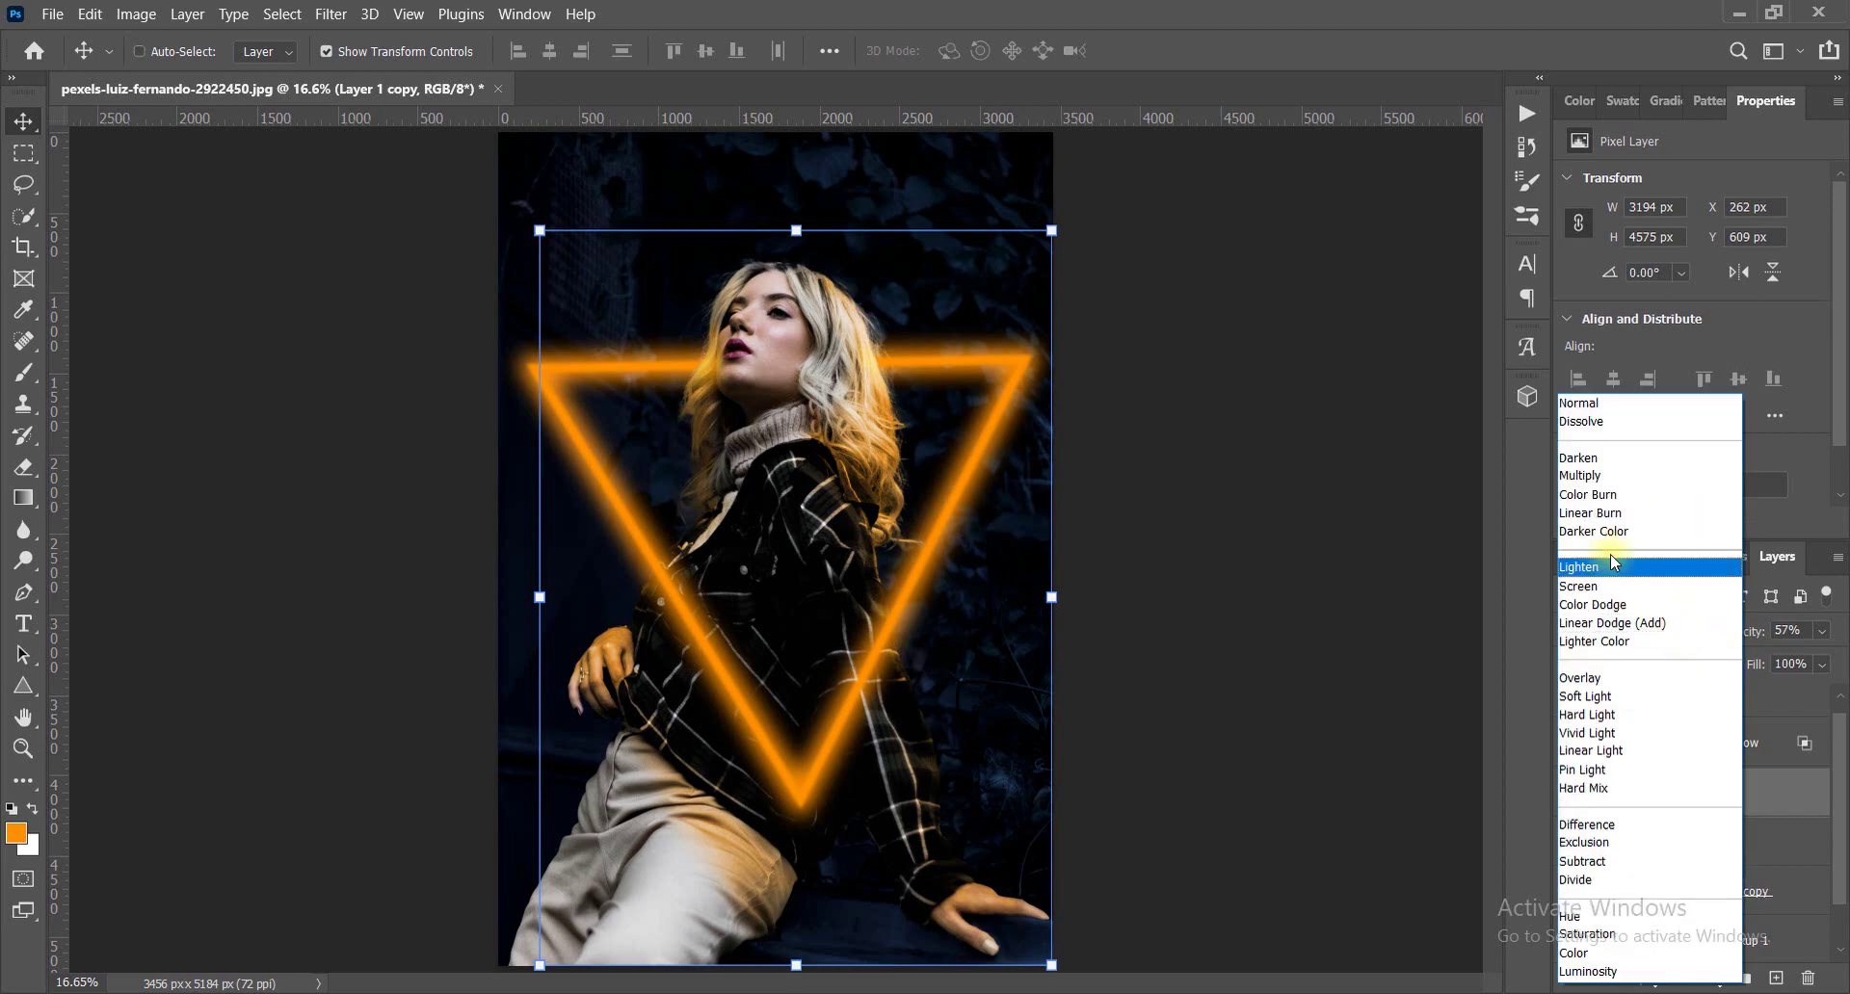
key("Down")
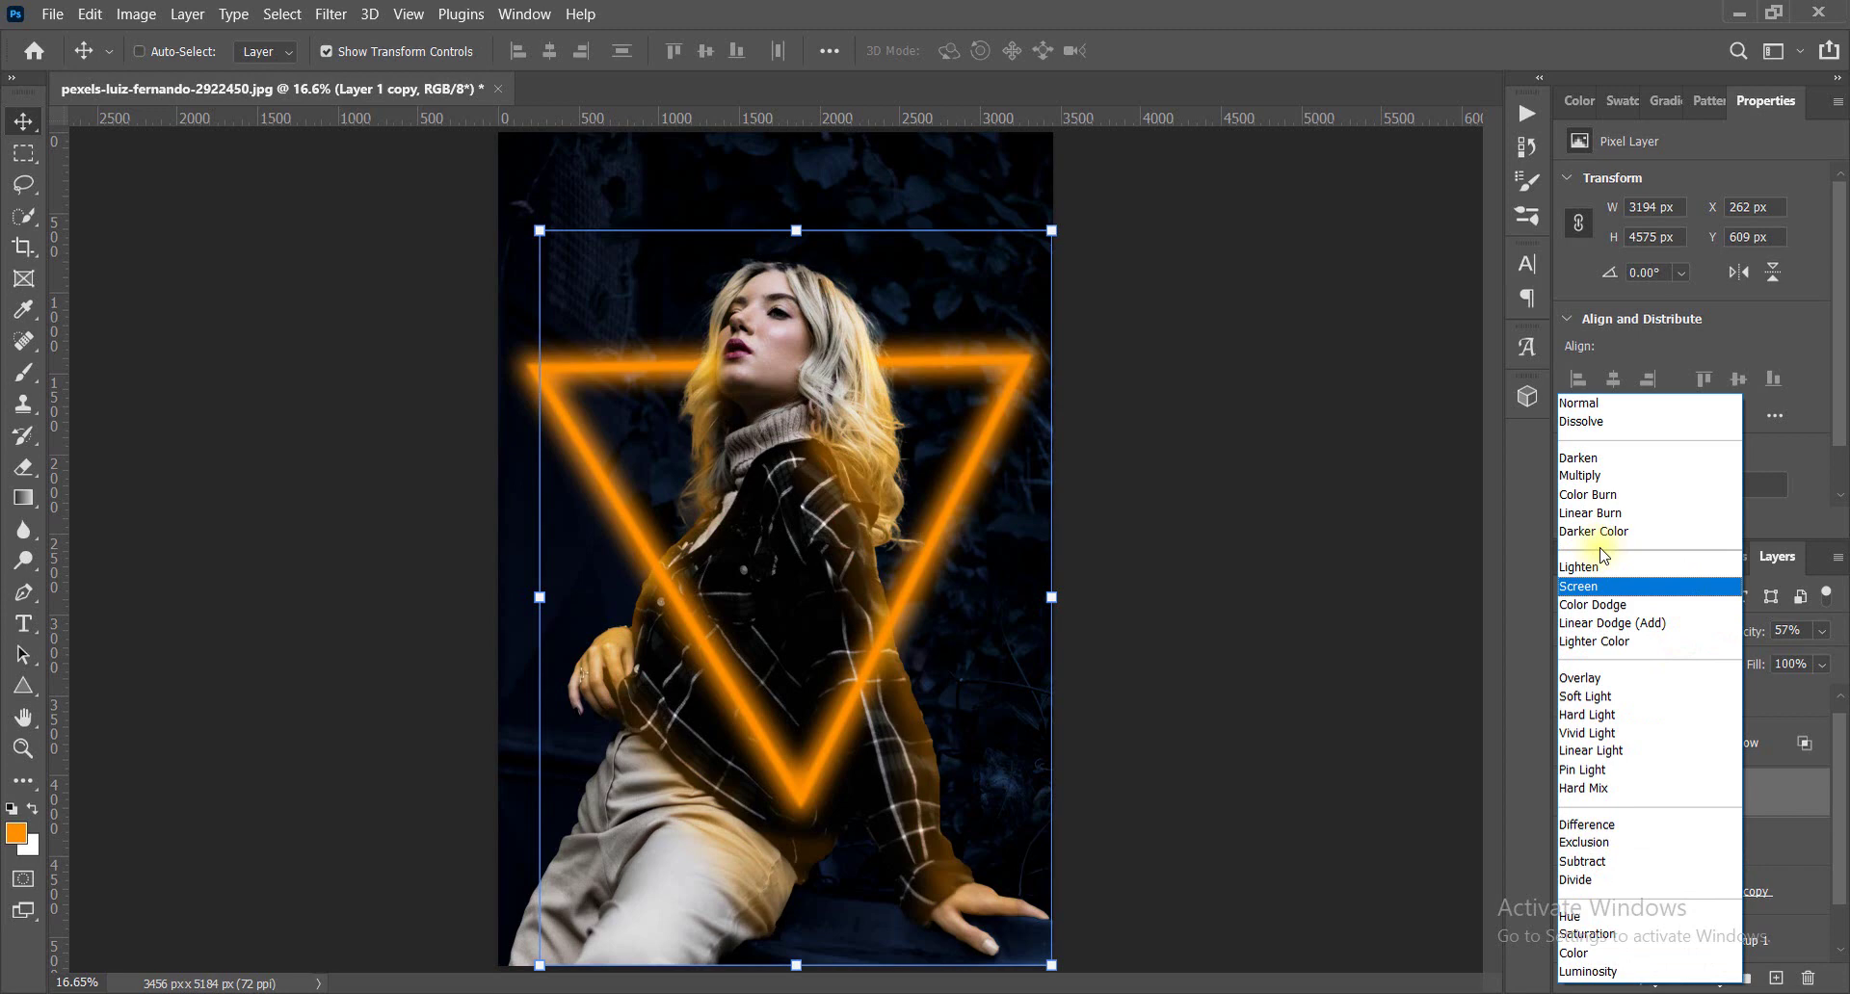
key("Down")
key("Down")
key("Down")
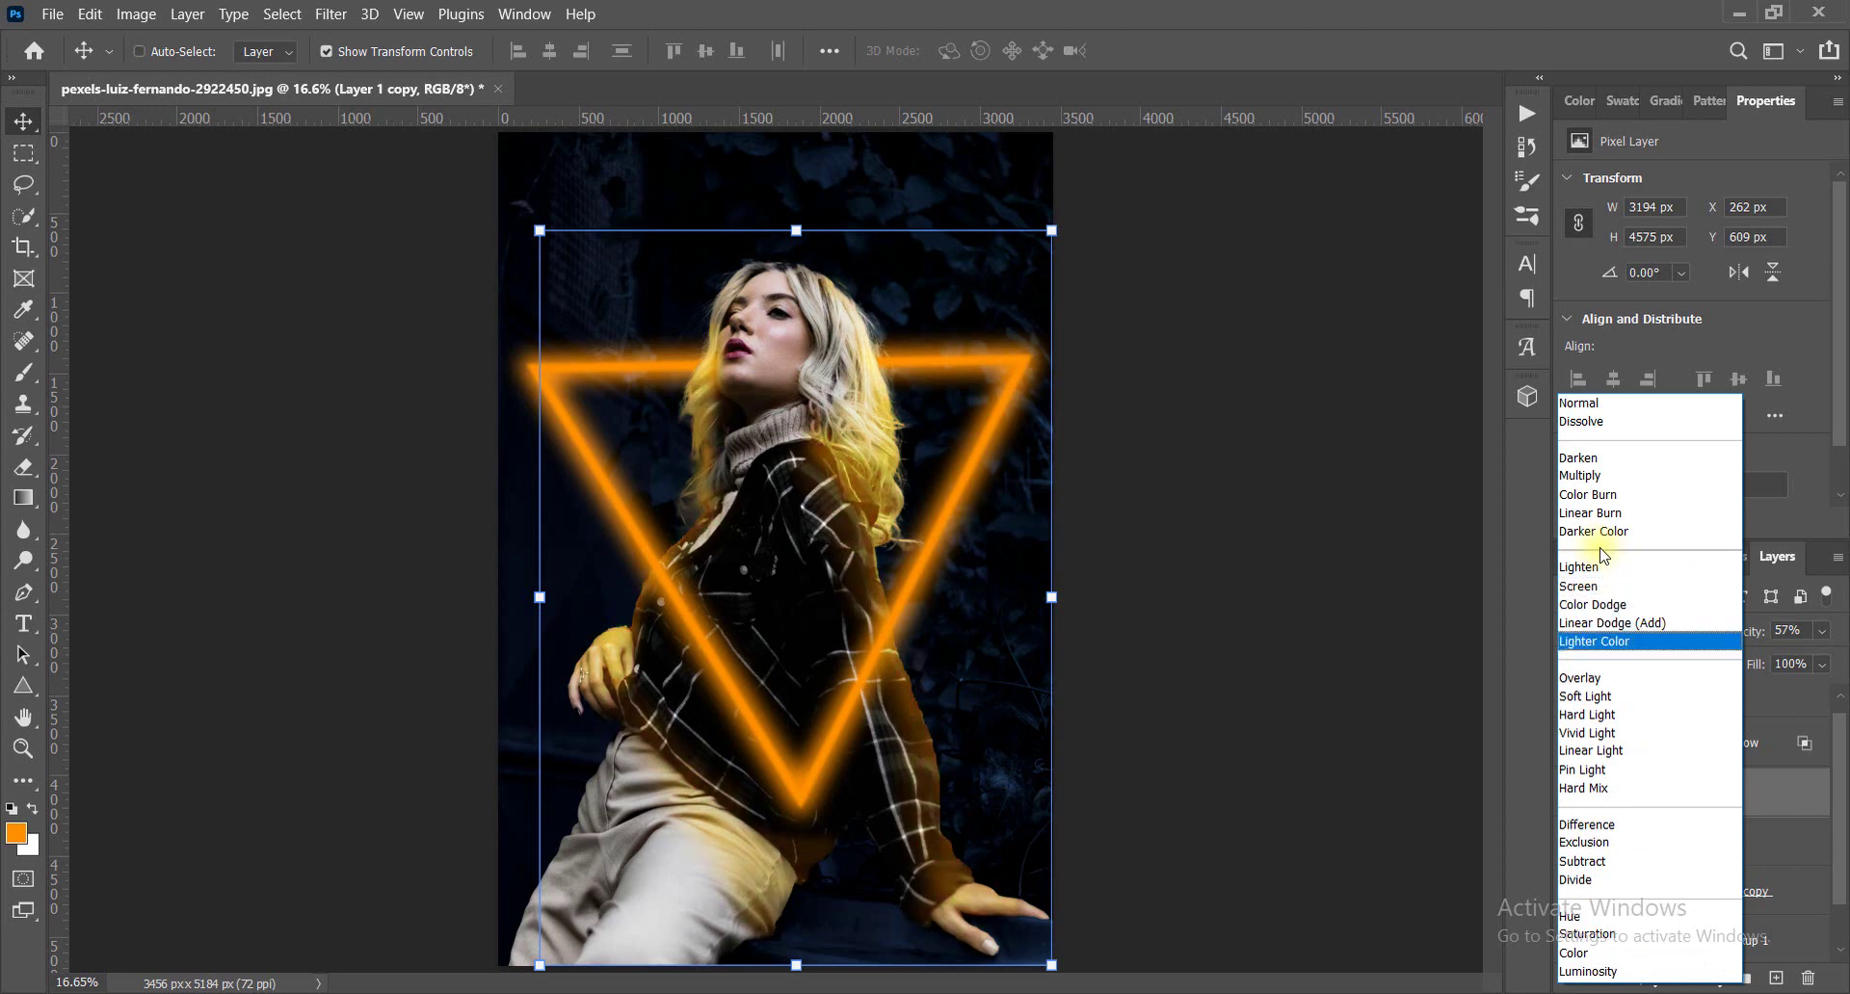
key("Down")
key("Down")
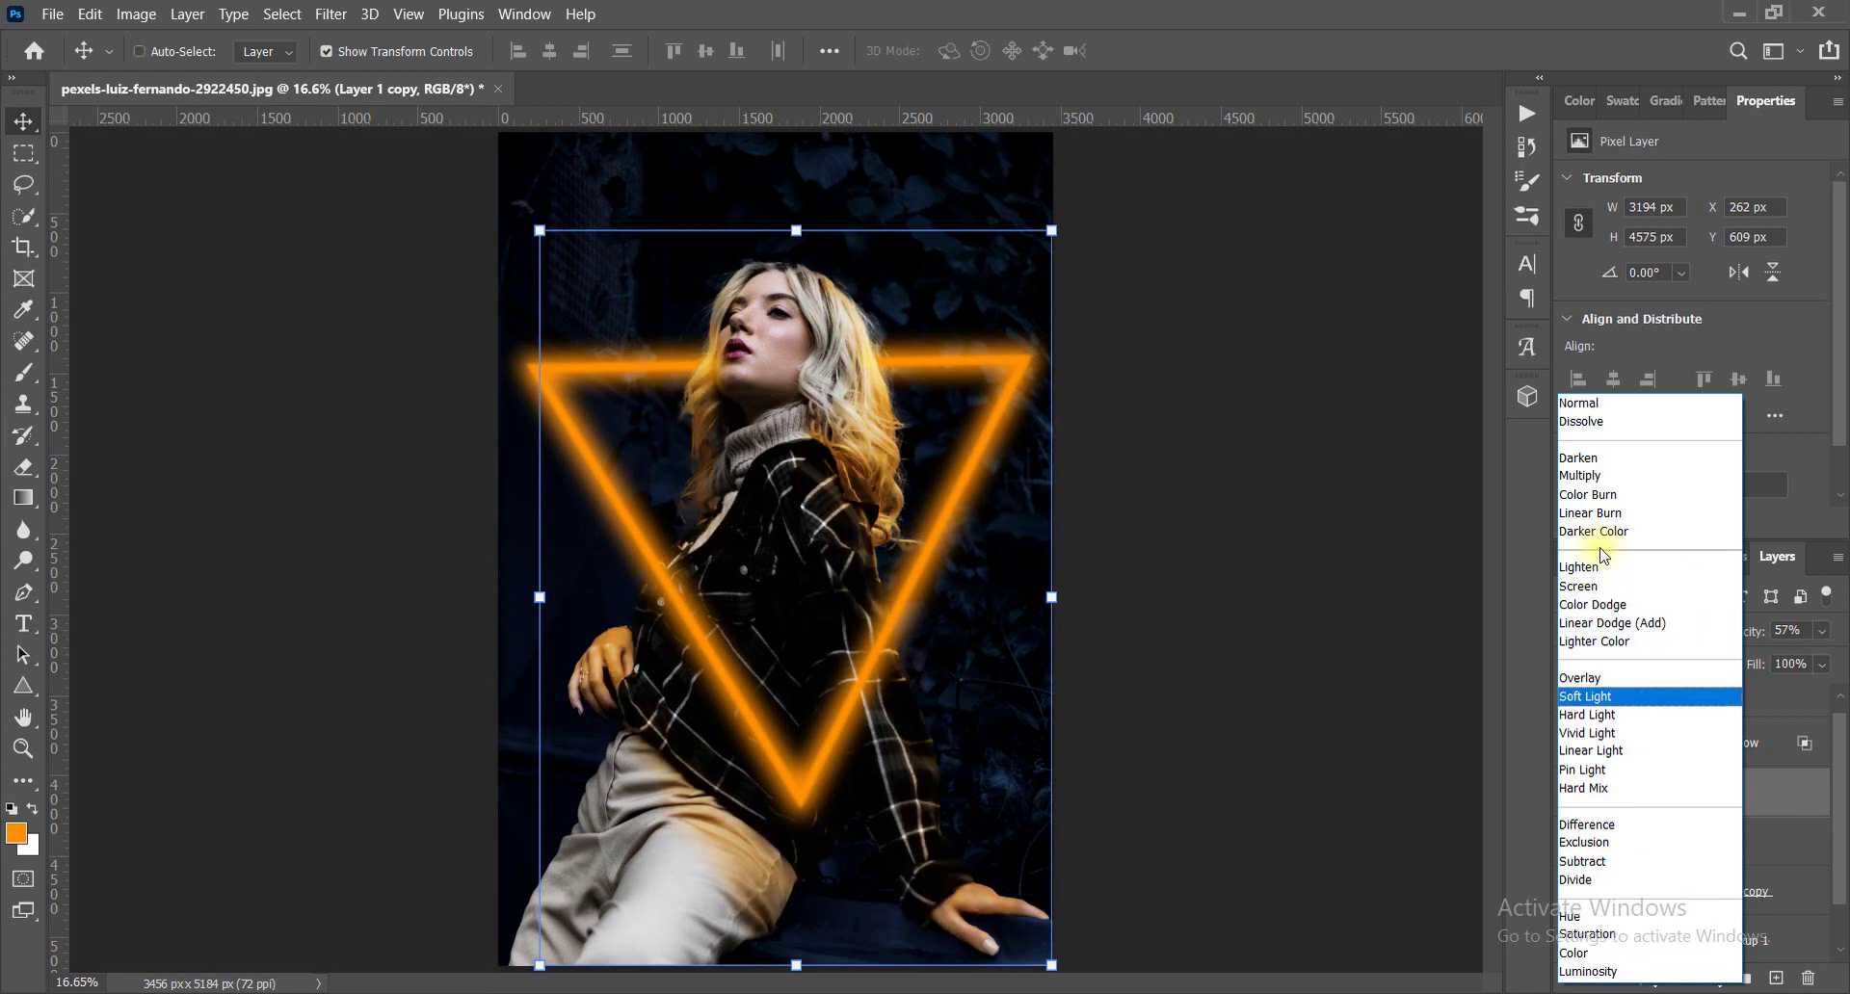
key("Down")
key("Down")
key("Down")
key("Down")
key("Down")
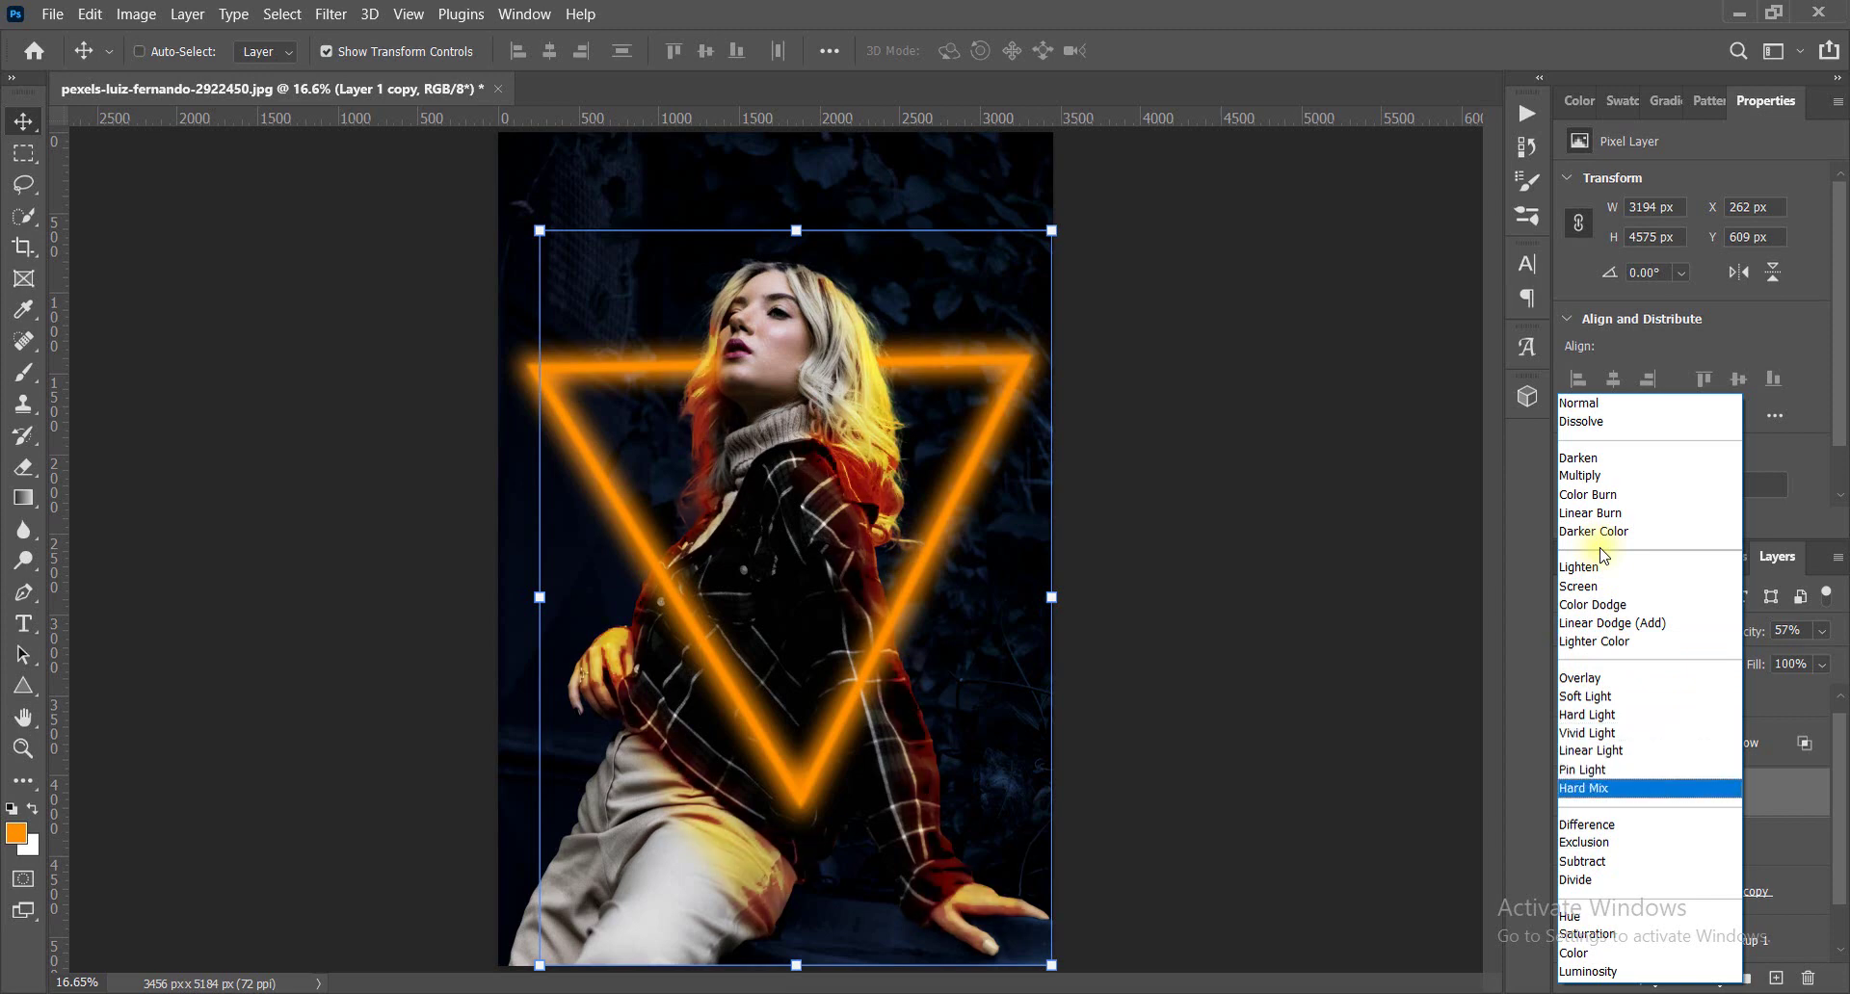
key("Down")
key("Down")
key("Down")
key("Down")
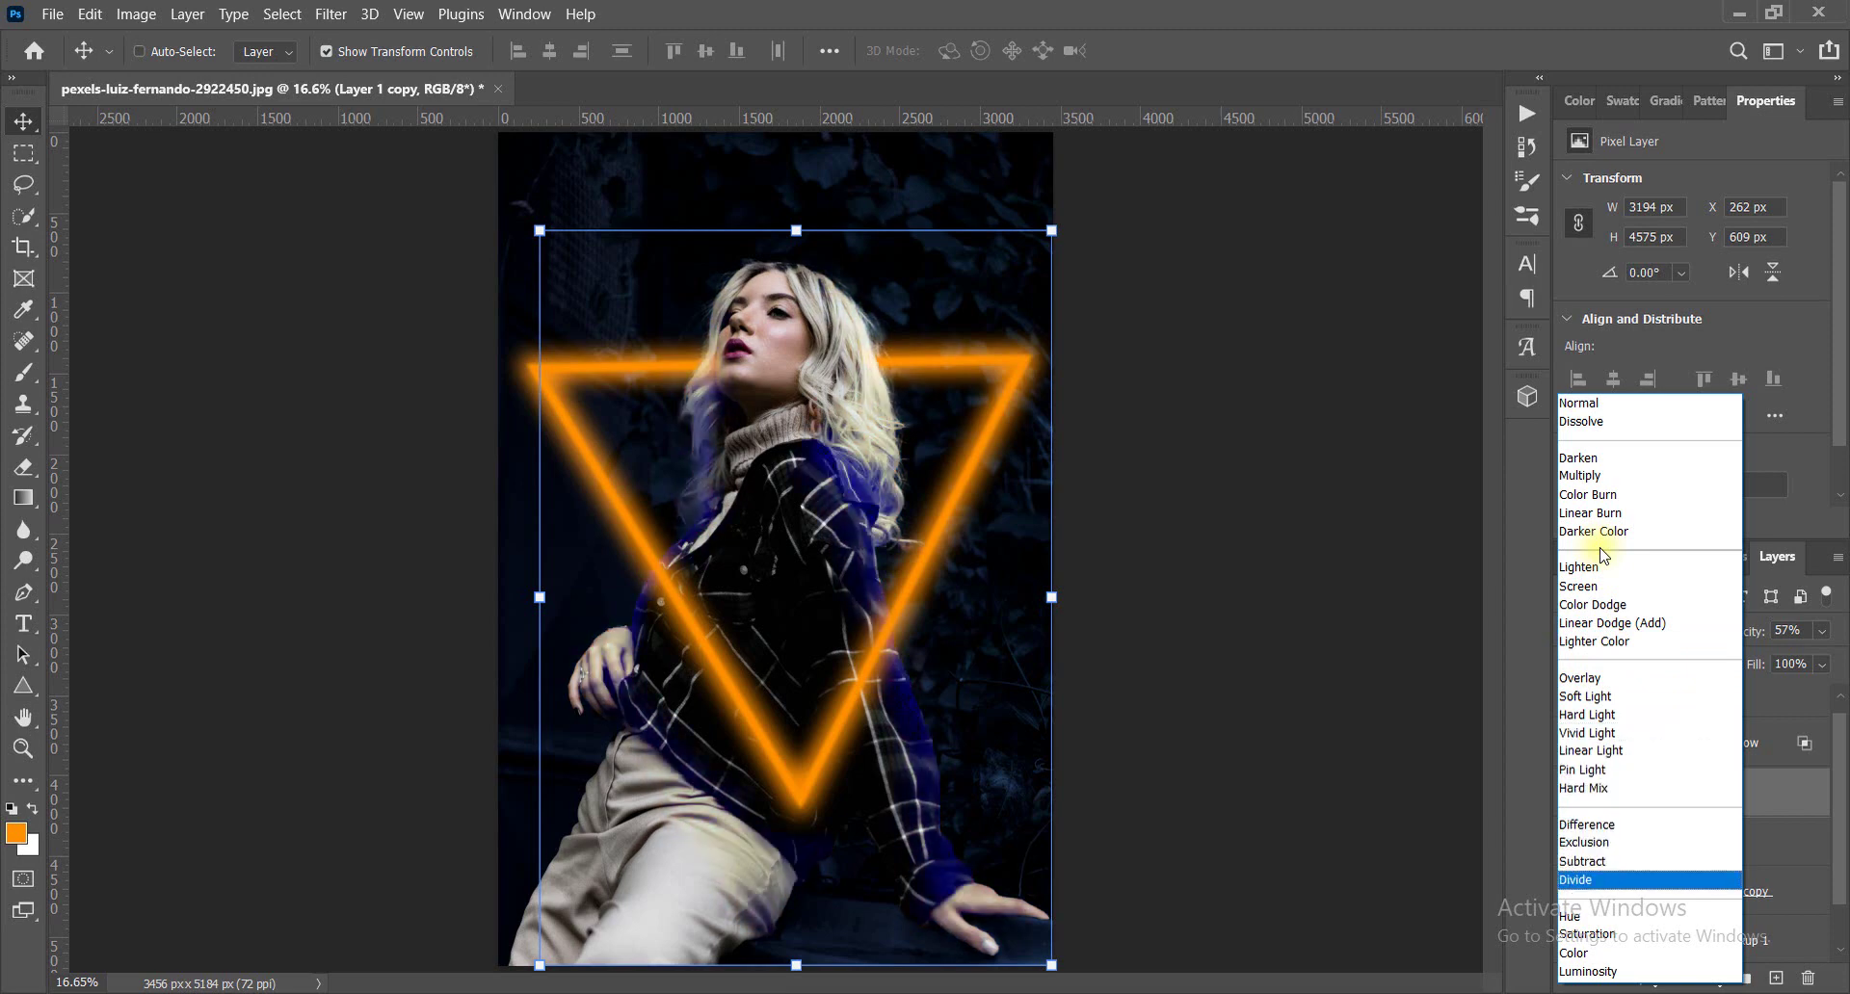
key("Down")
key("Down")
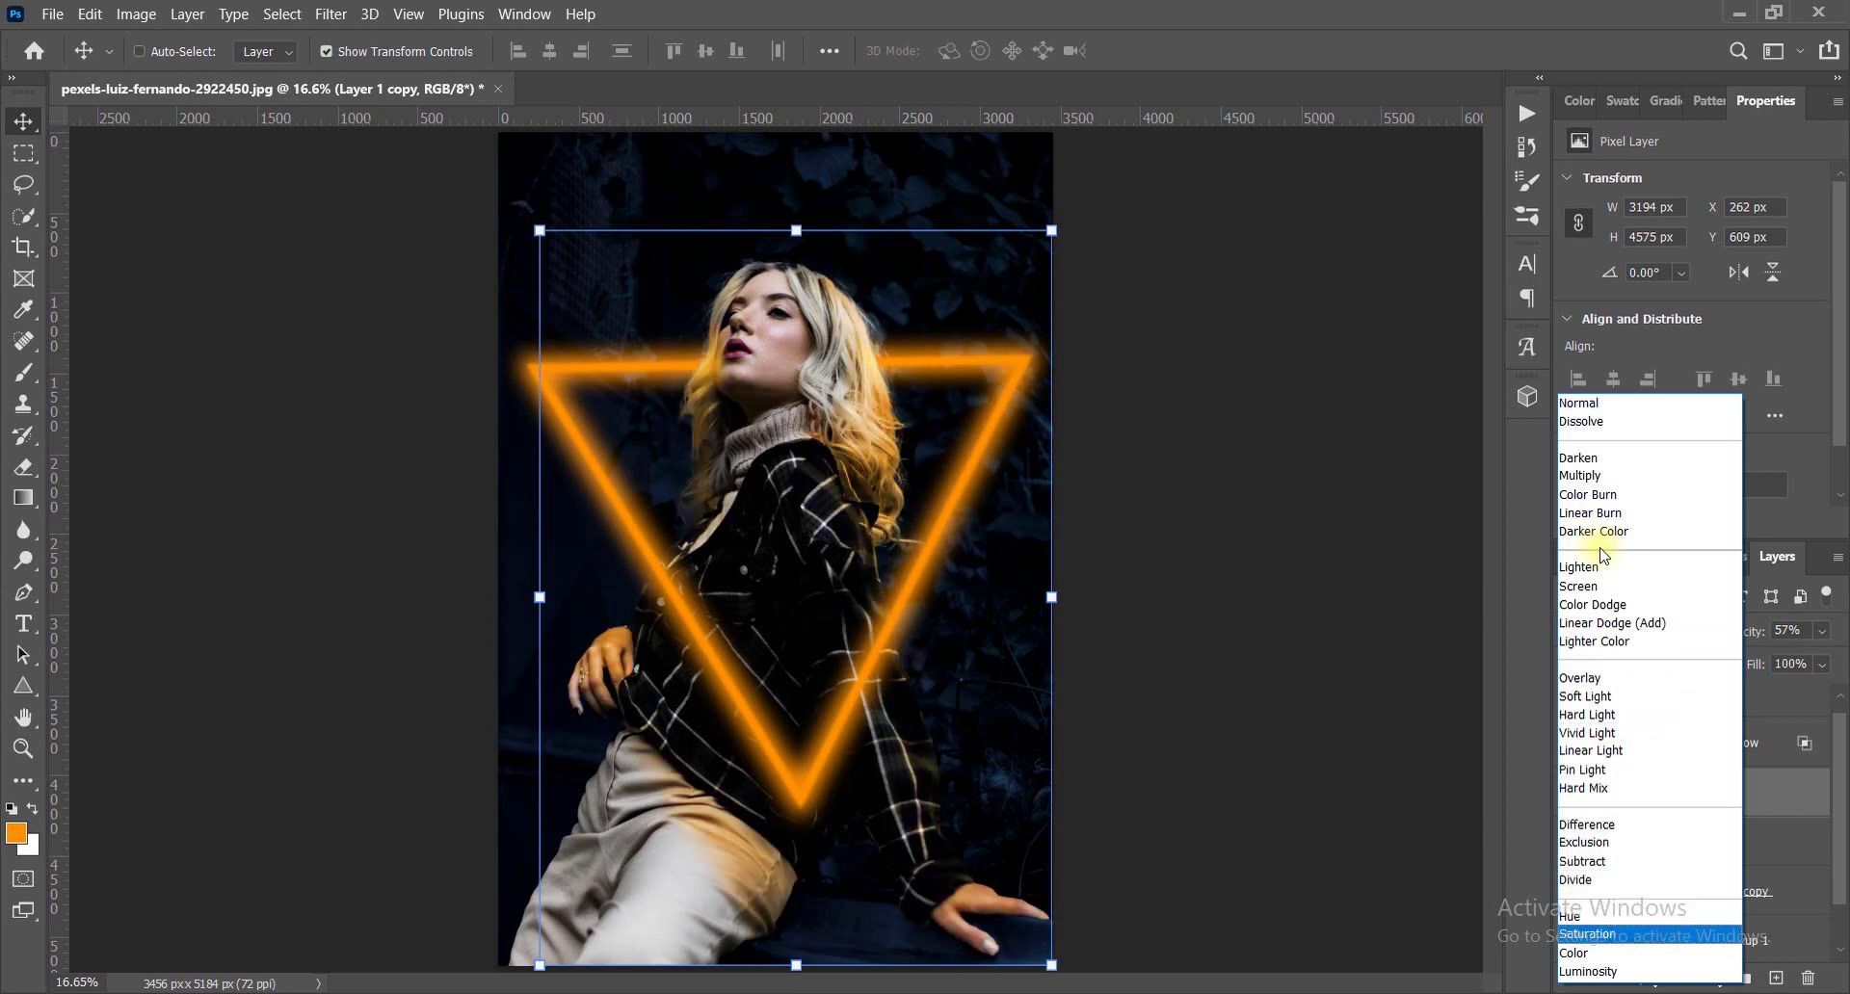
key("Down")
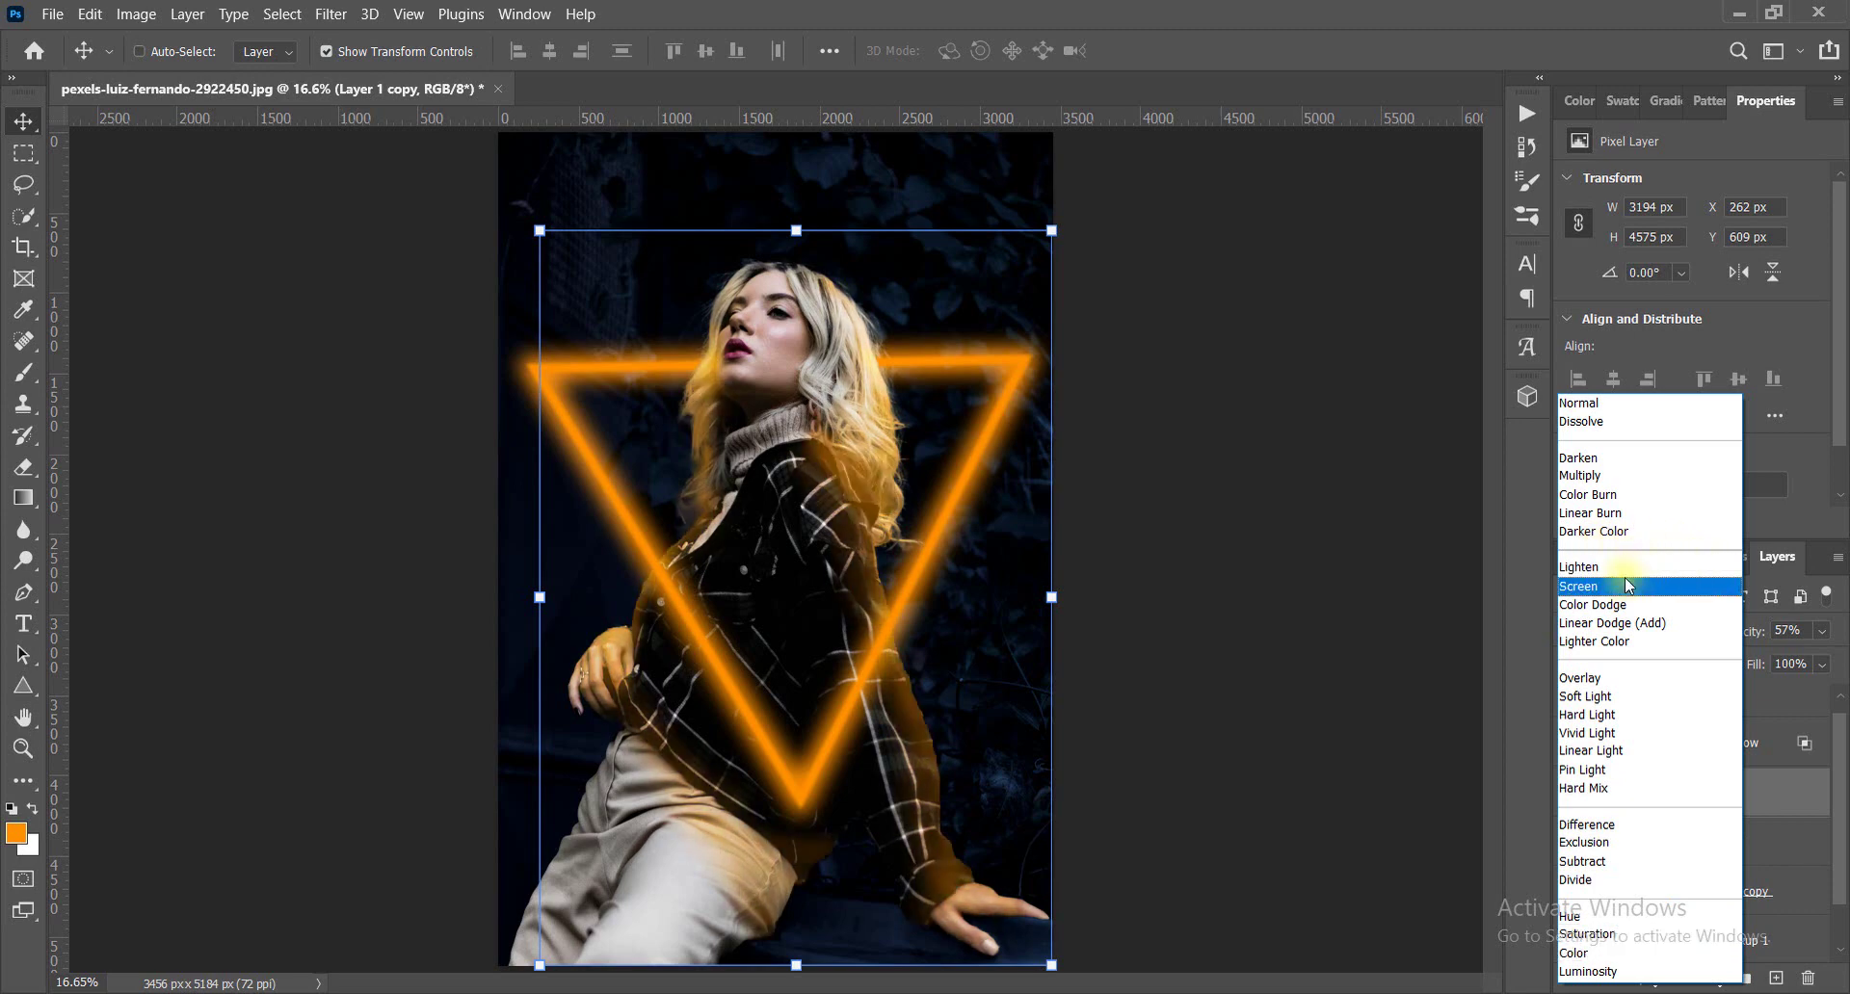
left_click(1624, 582)
left_click(1821, 631)
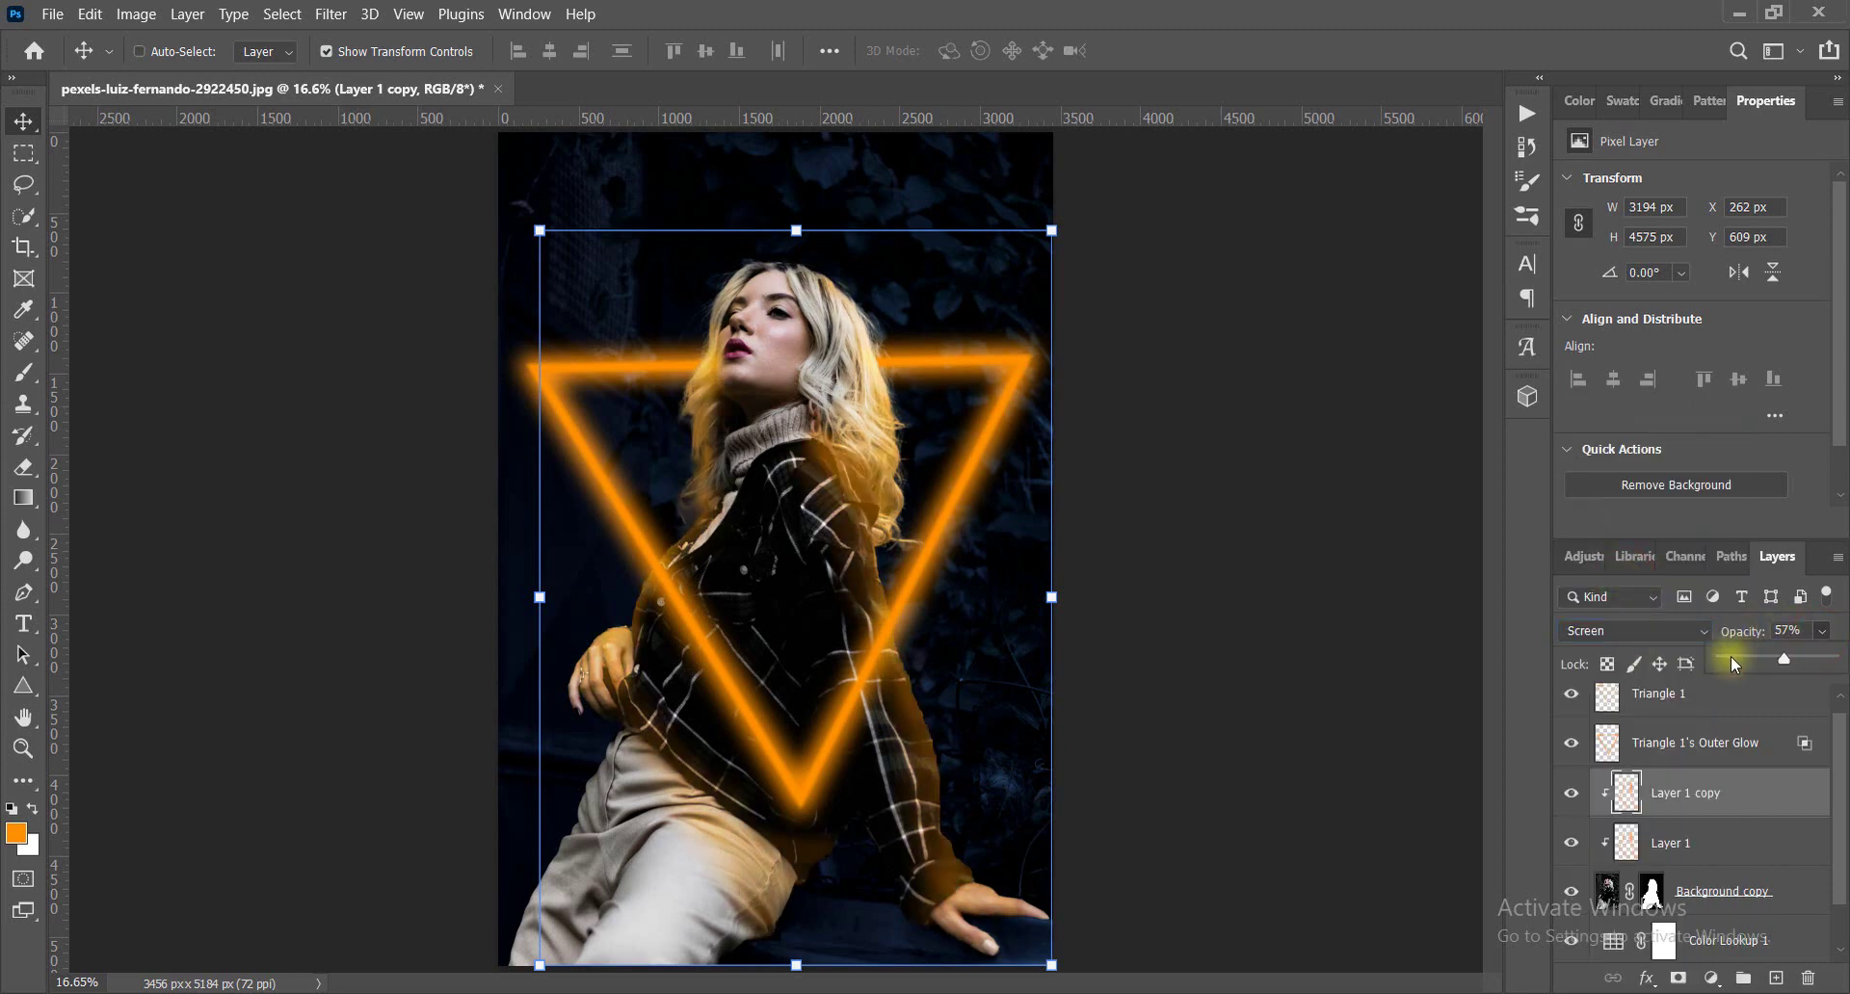
Reduce Layer 1 copy to 20% opacity and toggle its visibility to compare.
left_click_drag(1731, 663, 1831, 659)
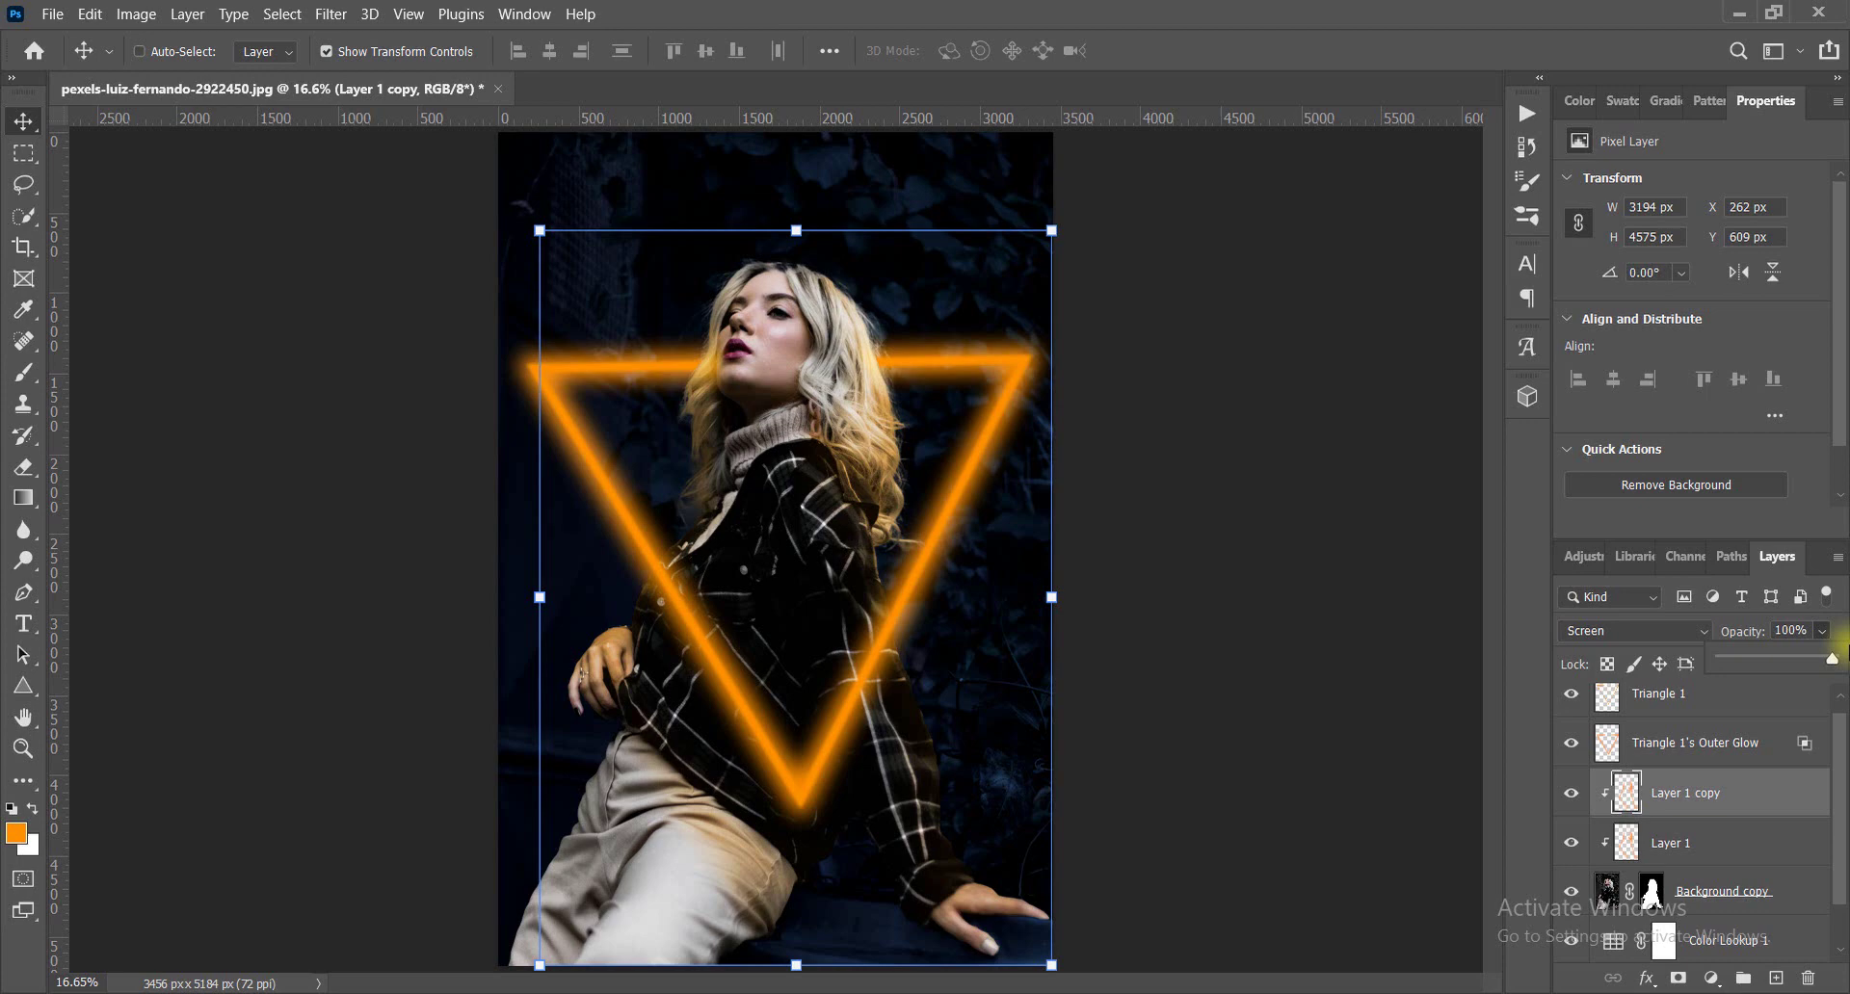
left_click(1734, 661)
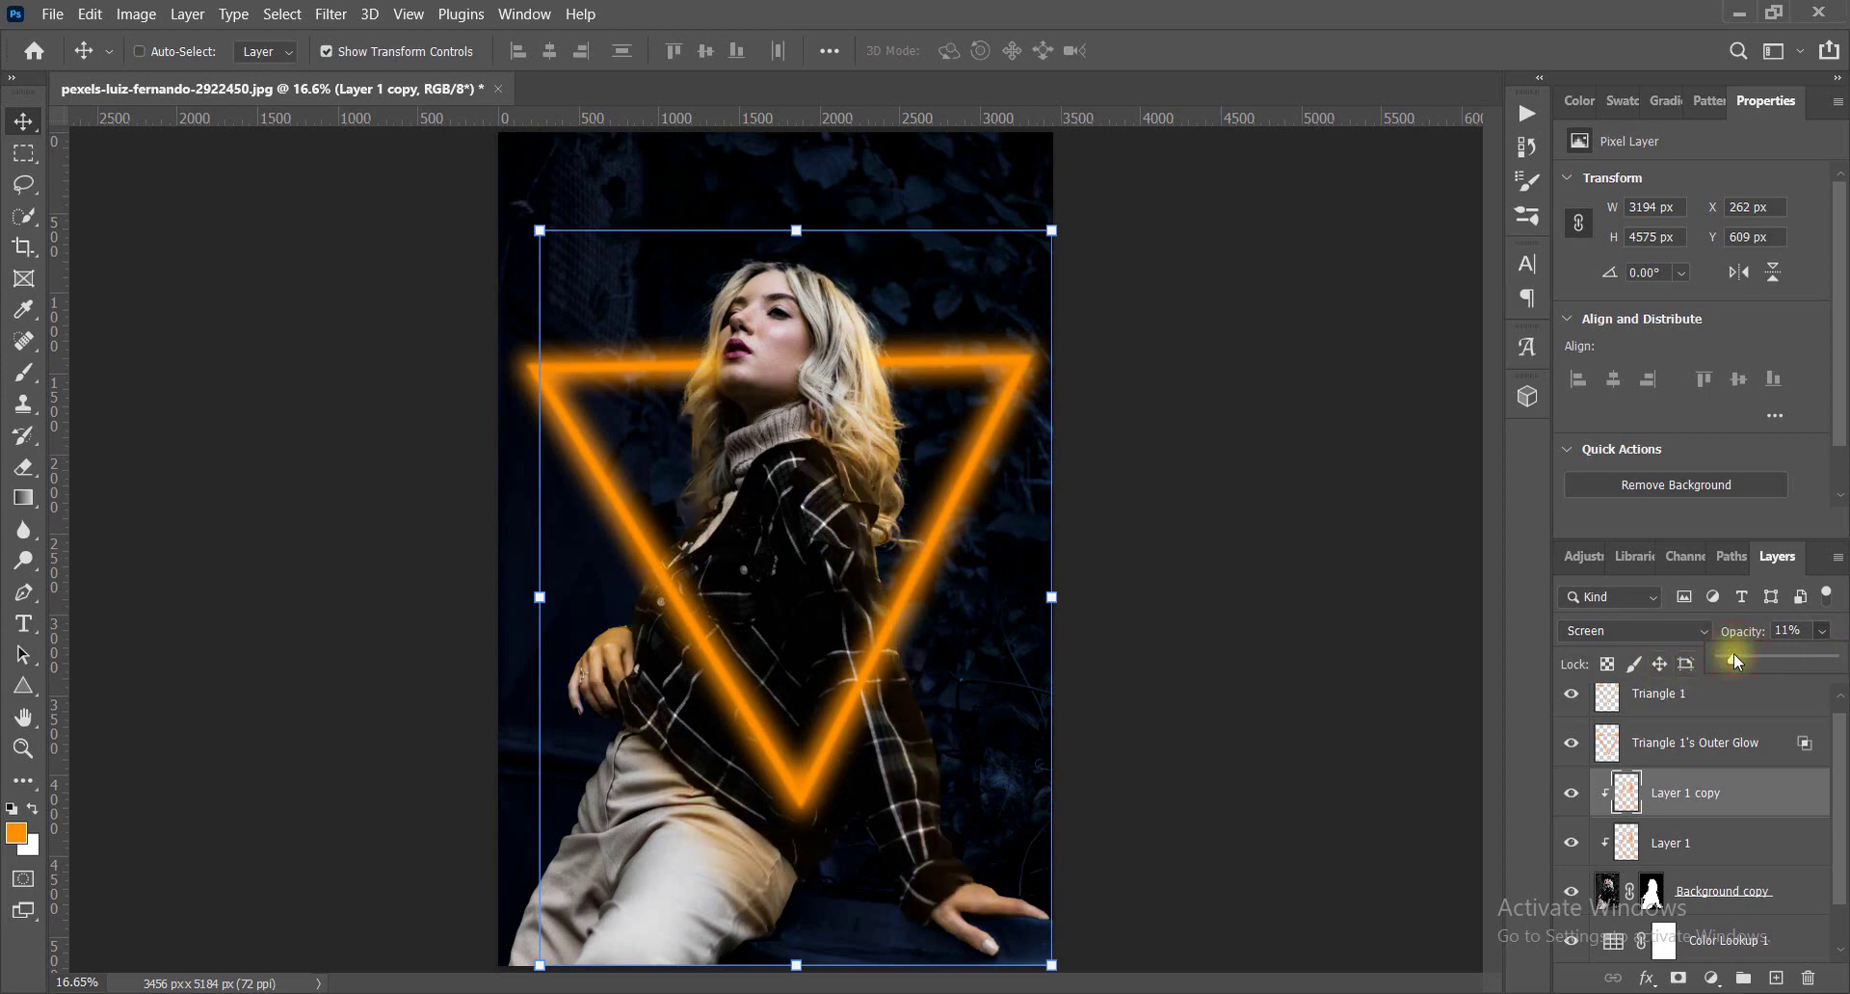
left_click(1820, 631)
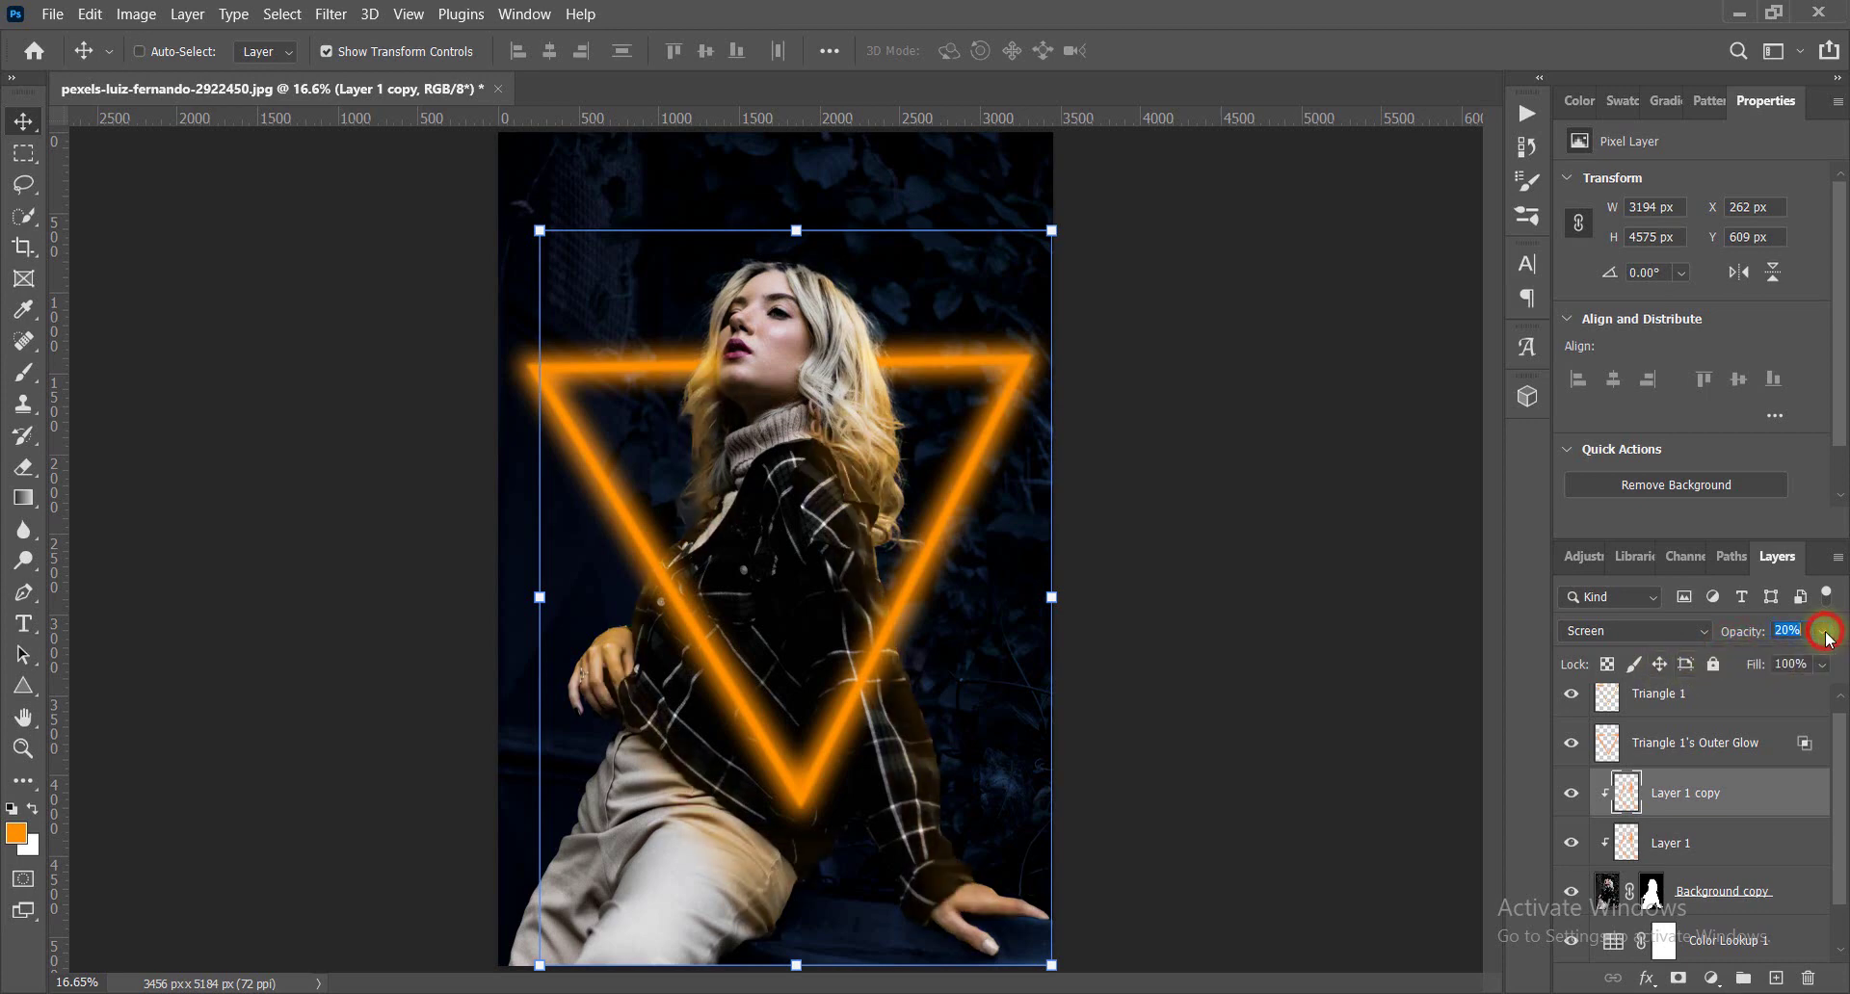
left_click(1570, 793)
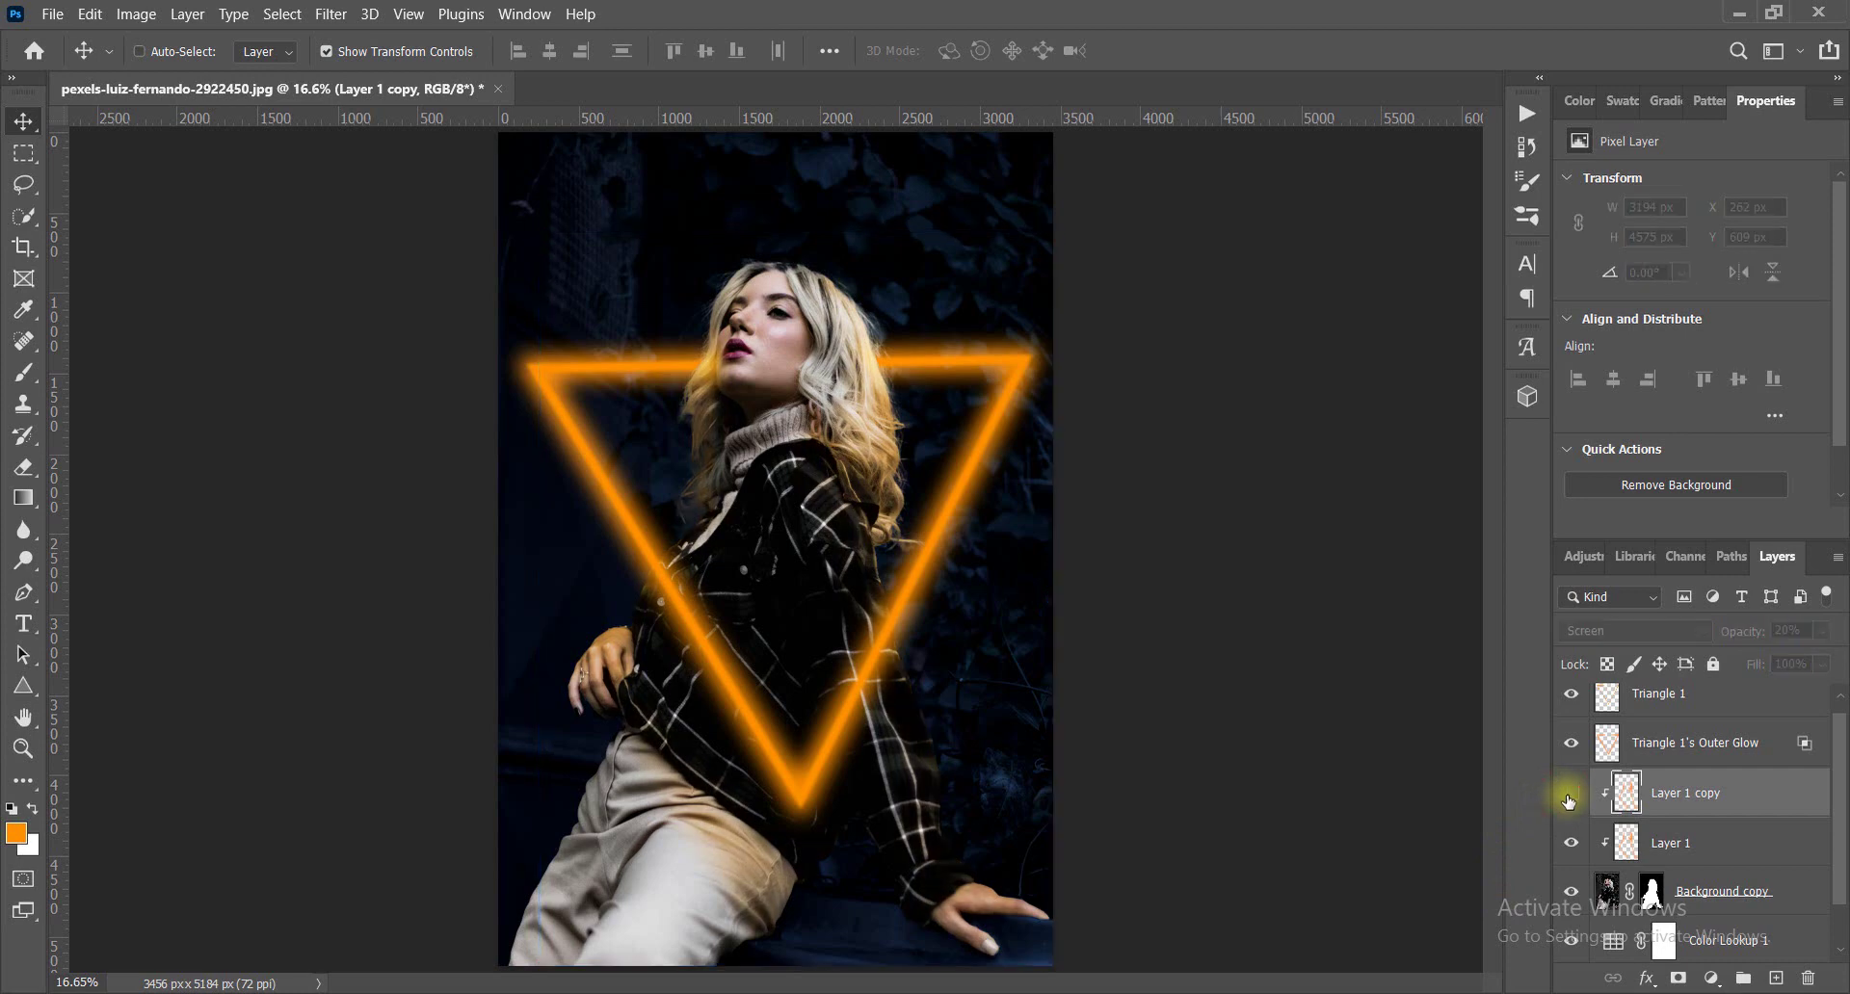
left_click(1570, 793)
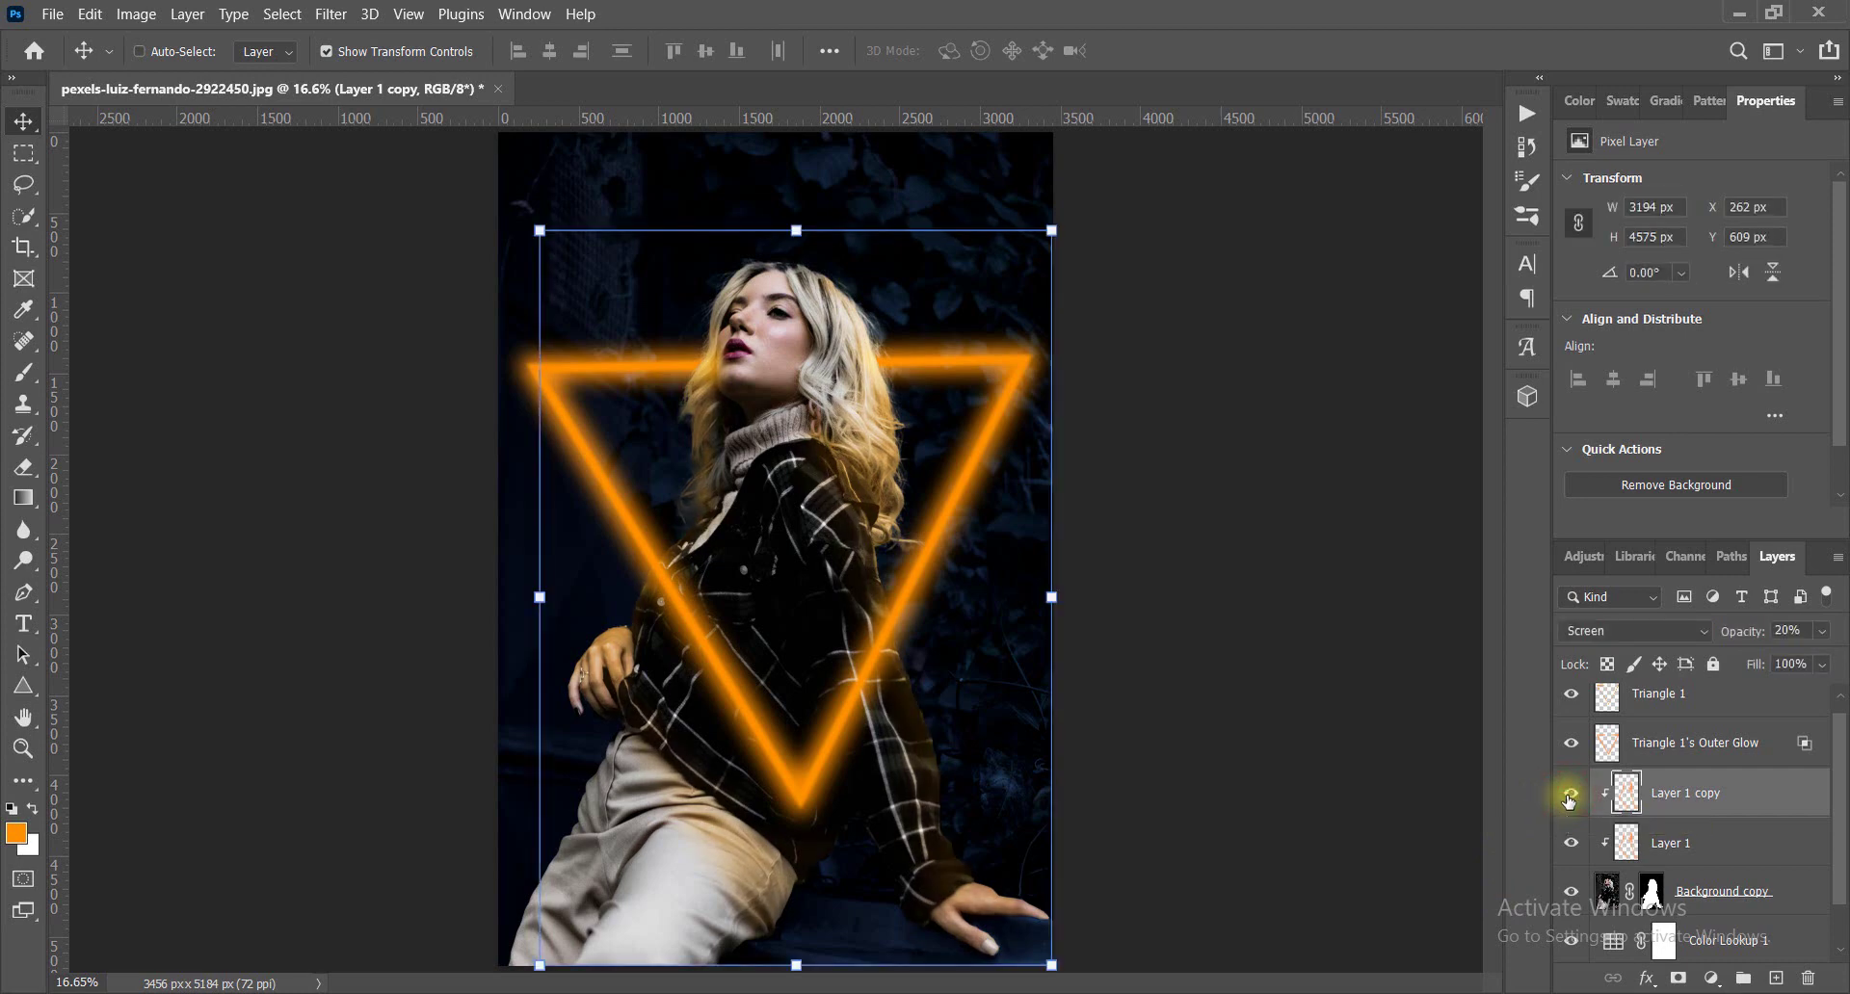
left_click(1822, 631)
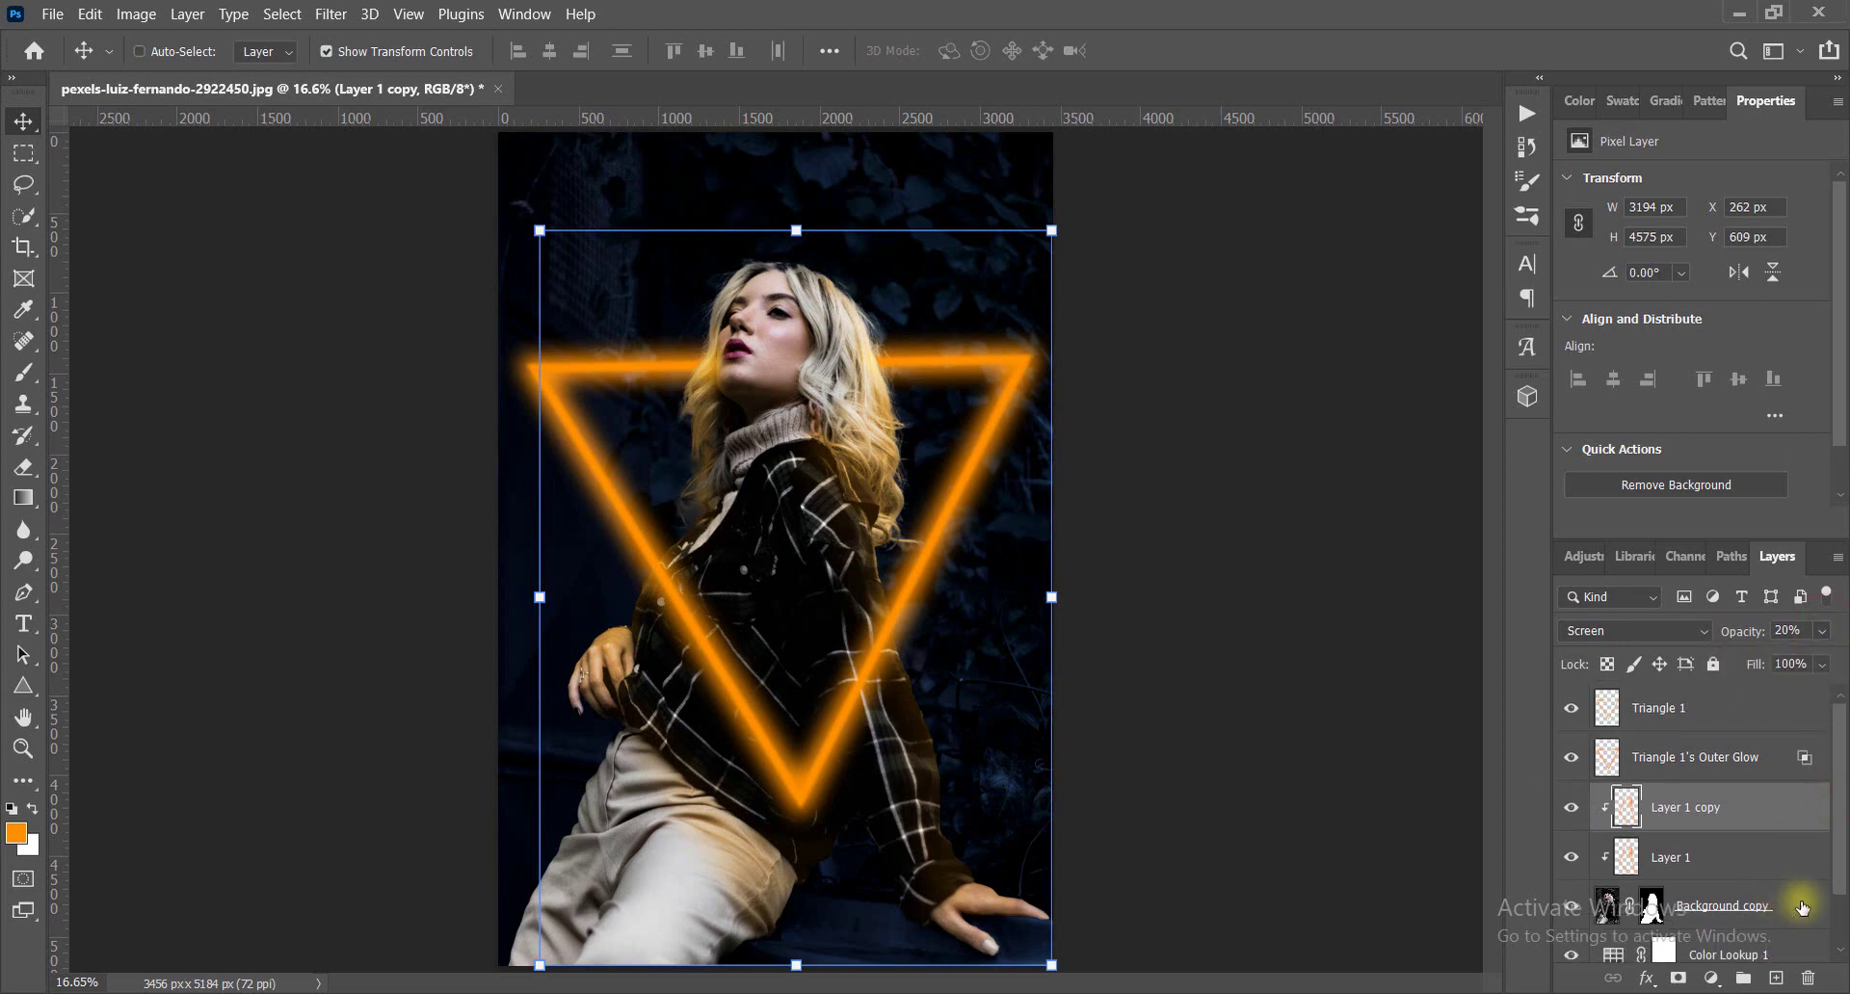
left_click(1816, 920)
Add a Color Balance layer with midtones Cyan/Red −22, Magenta/Green −48, Yellow/Blue −36.
left_click(1708, 978)
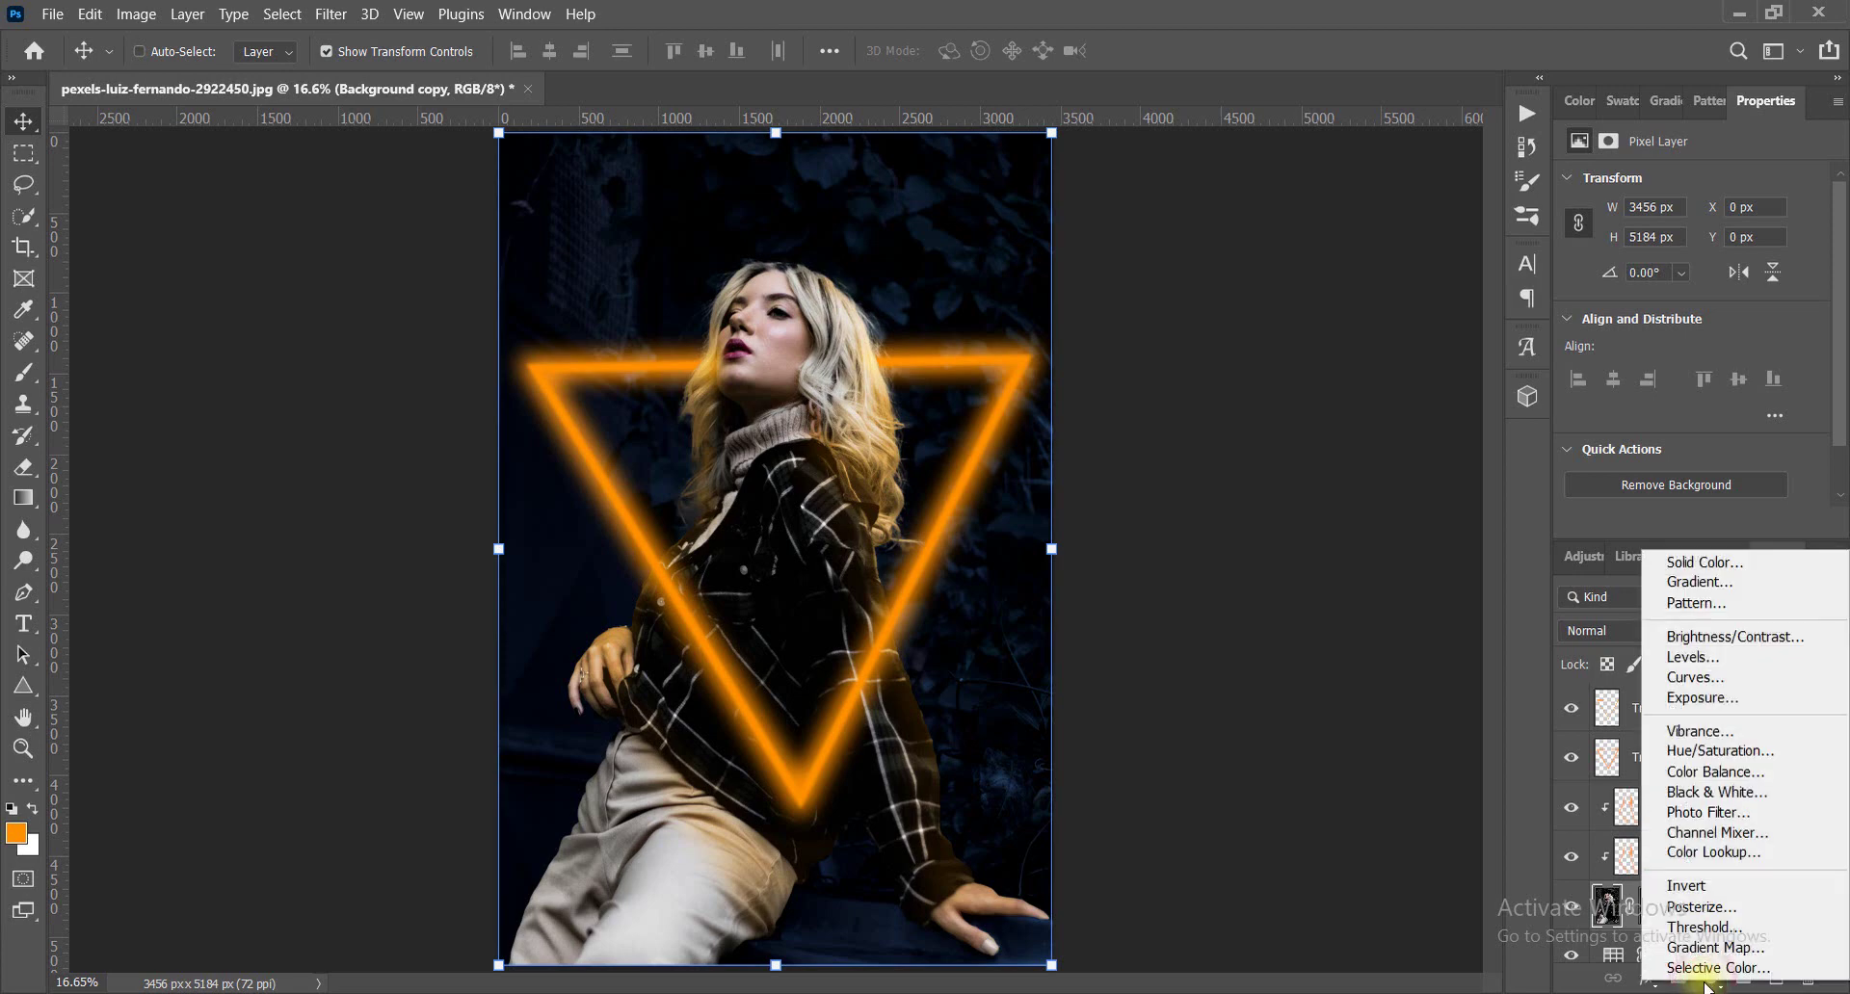
left_click(1679, 777)
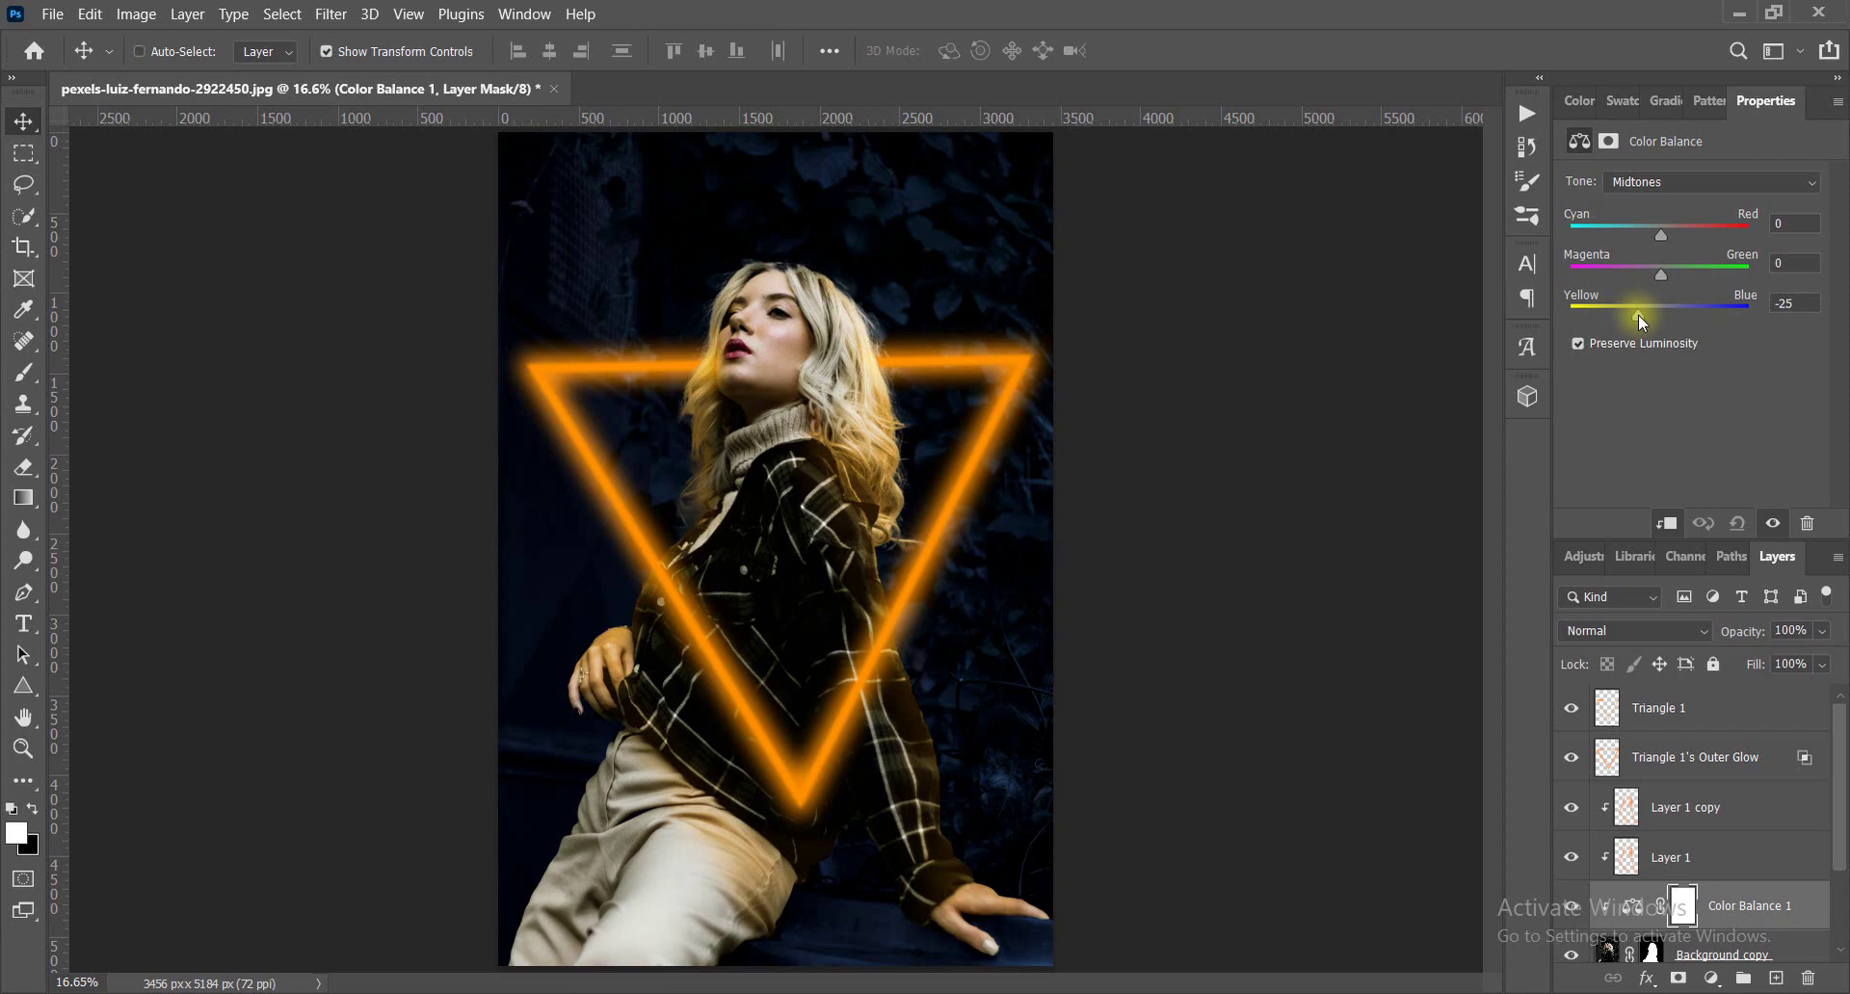
mouse_move(1659, 274)
left_mouse_down()
mouse_move(1703, 268)
mouse_move(1630, 270)
mouse_move(1590, 232)
mouse_move(1643, 224)
left_mouse_up()
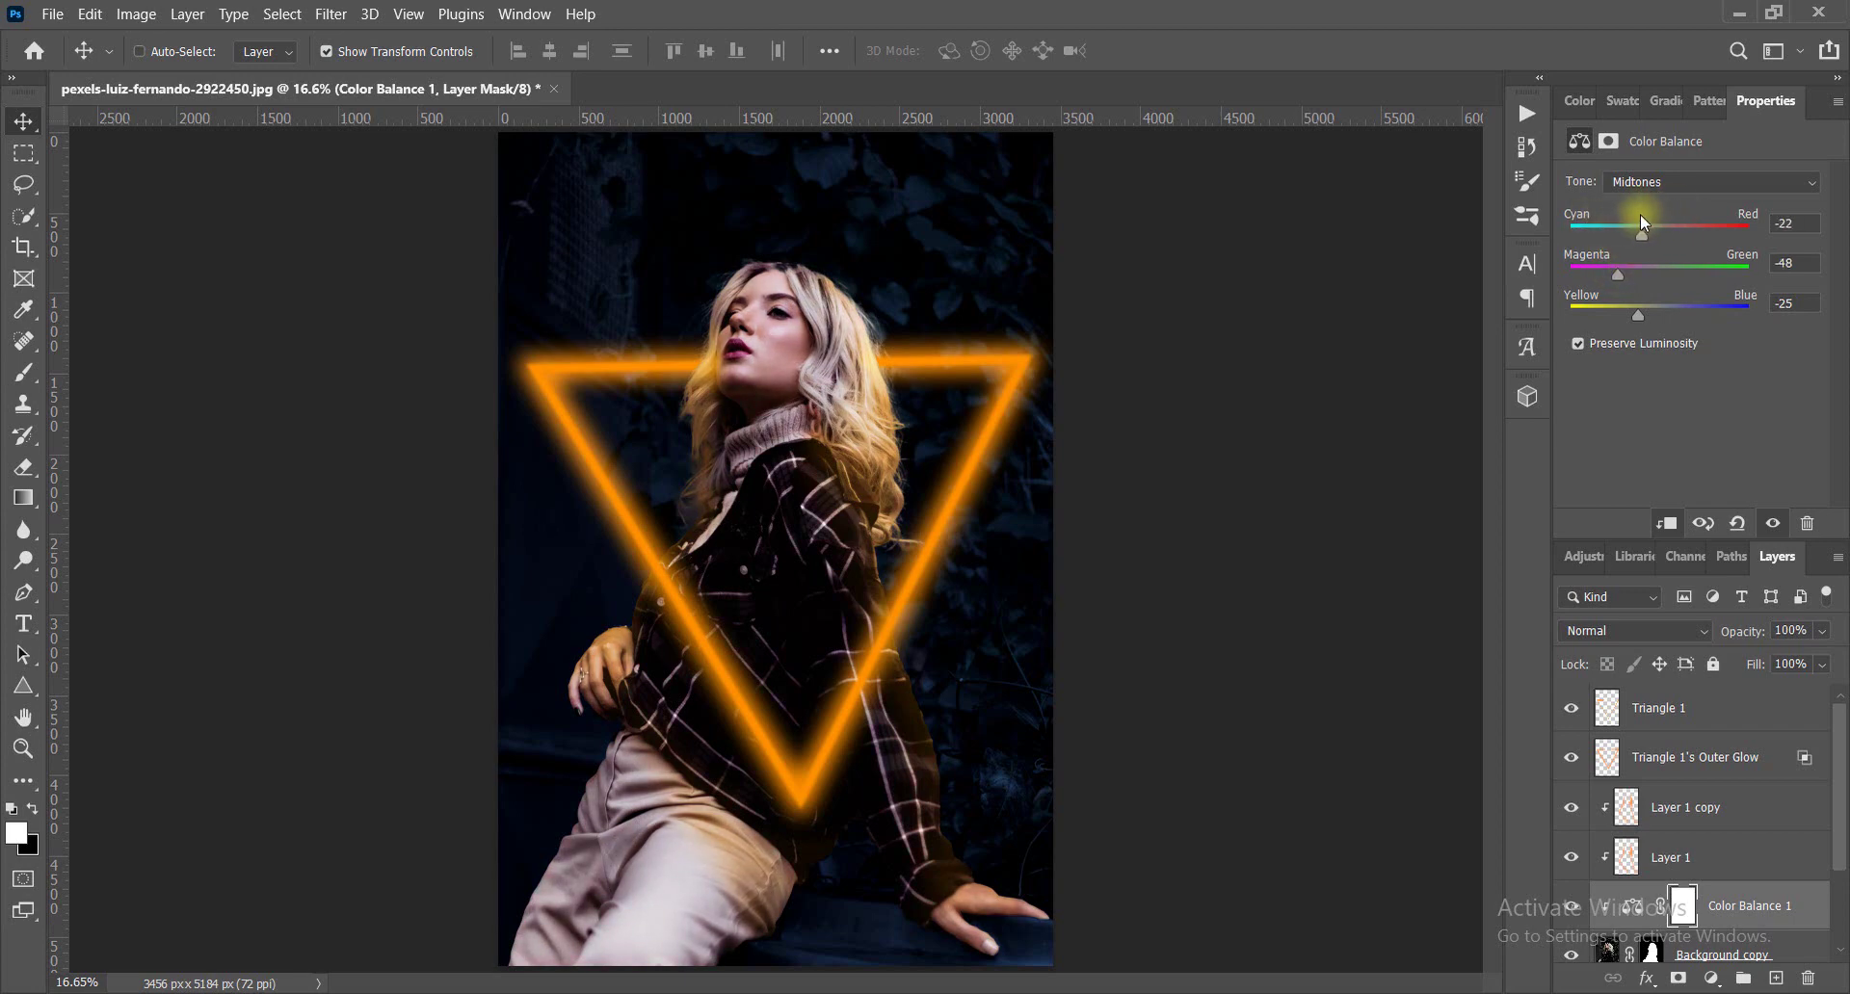
left_click_drag(1631, 312, 1623, 313)
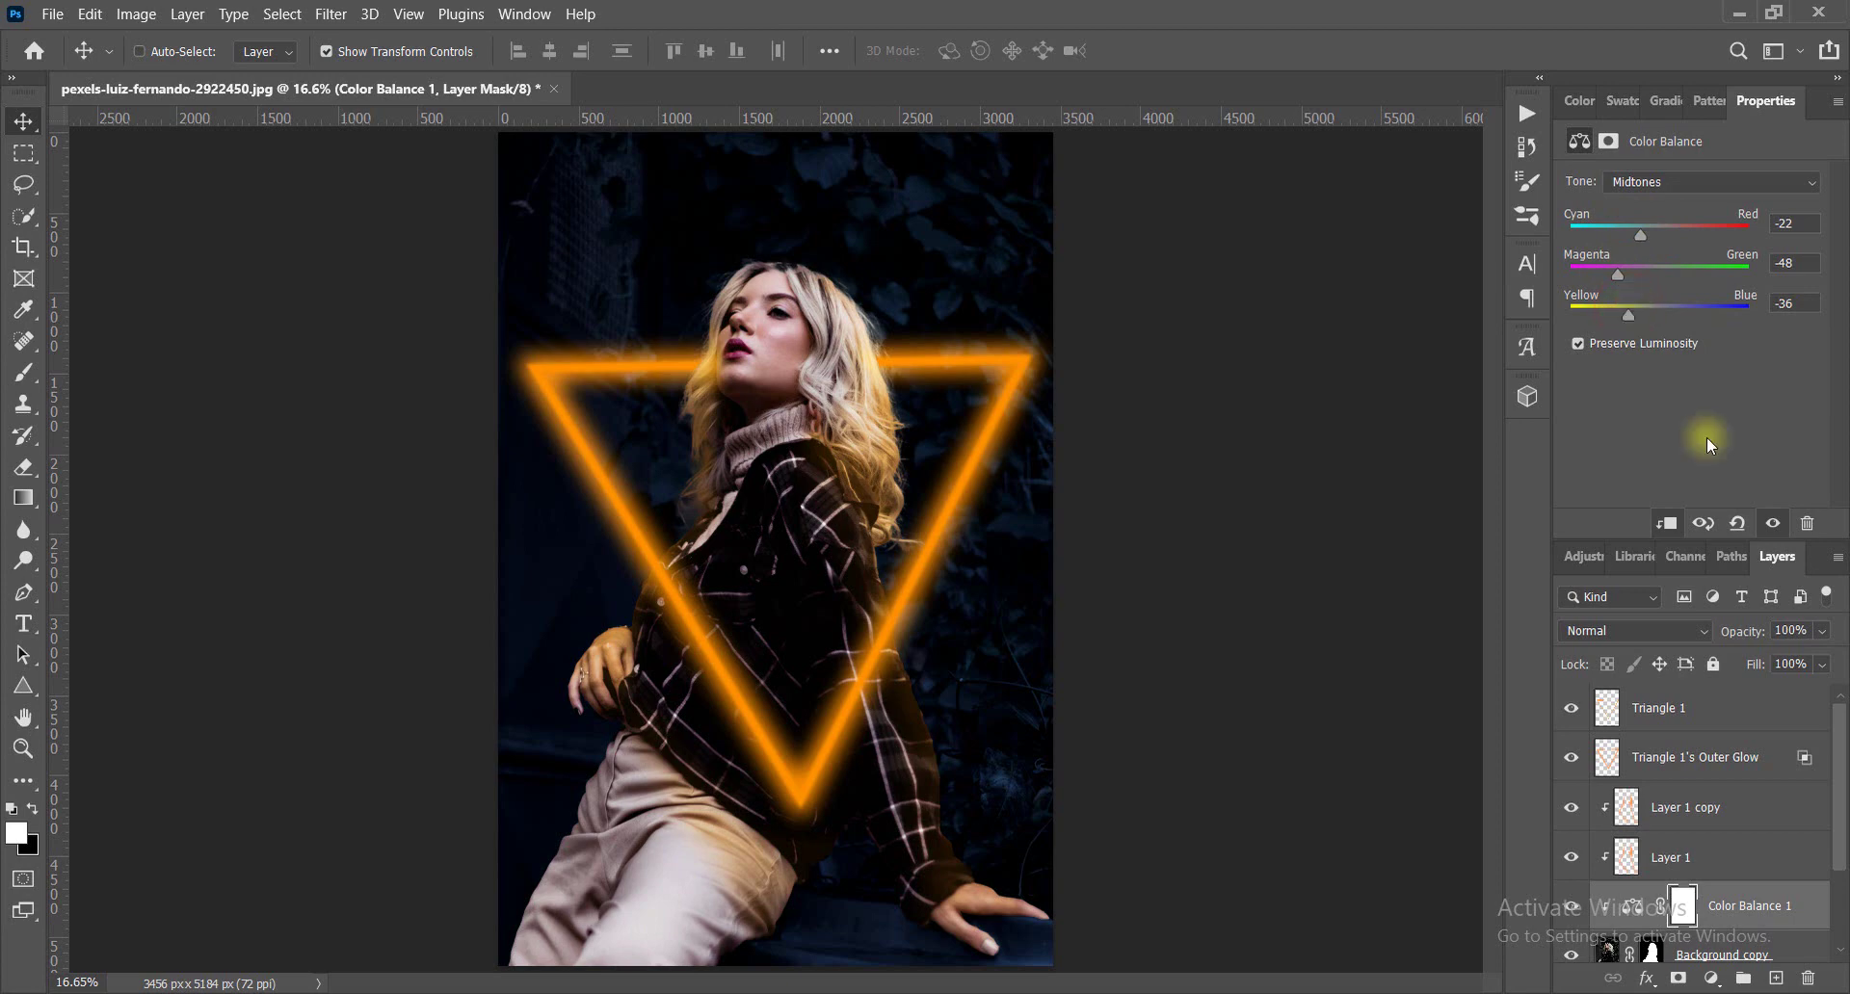
left_click(1737, 906)
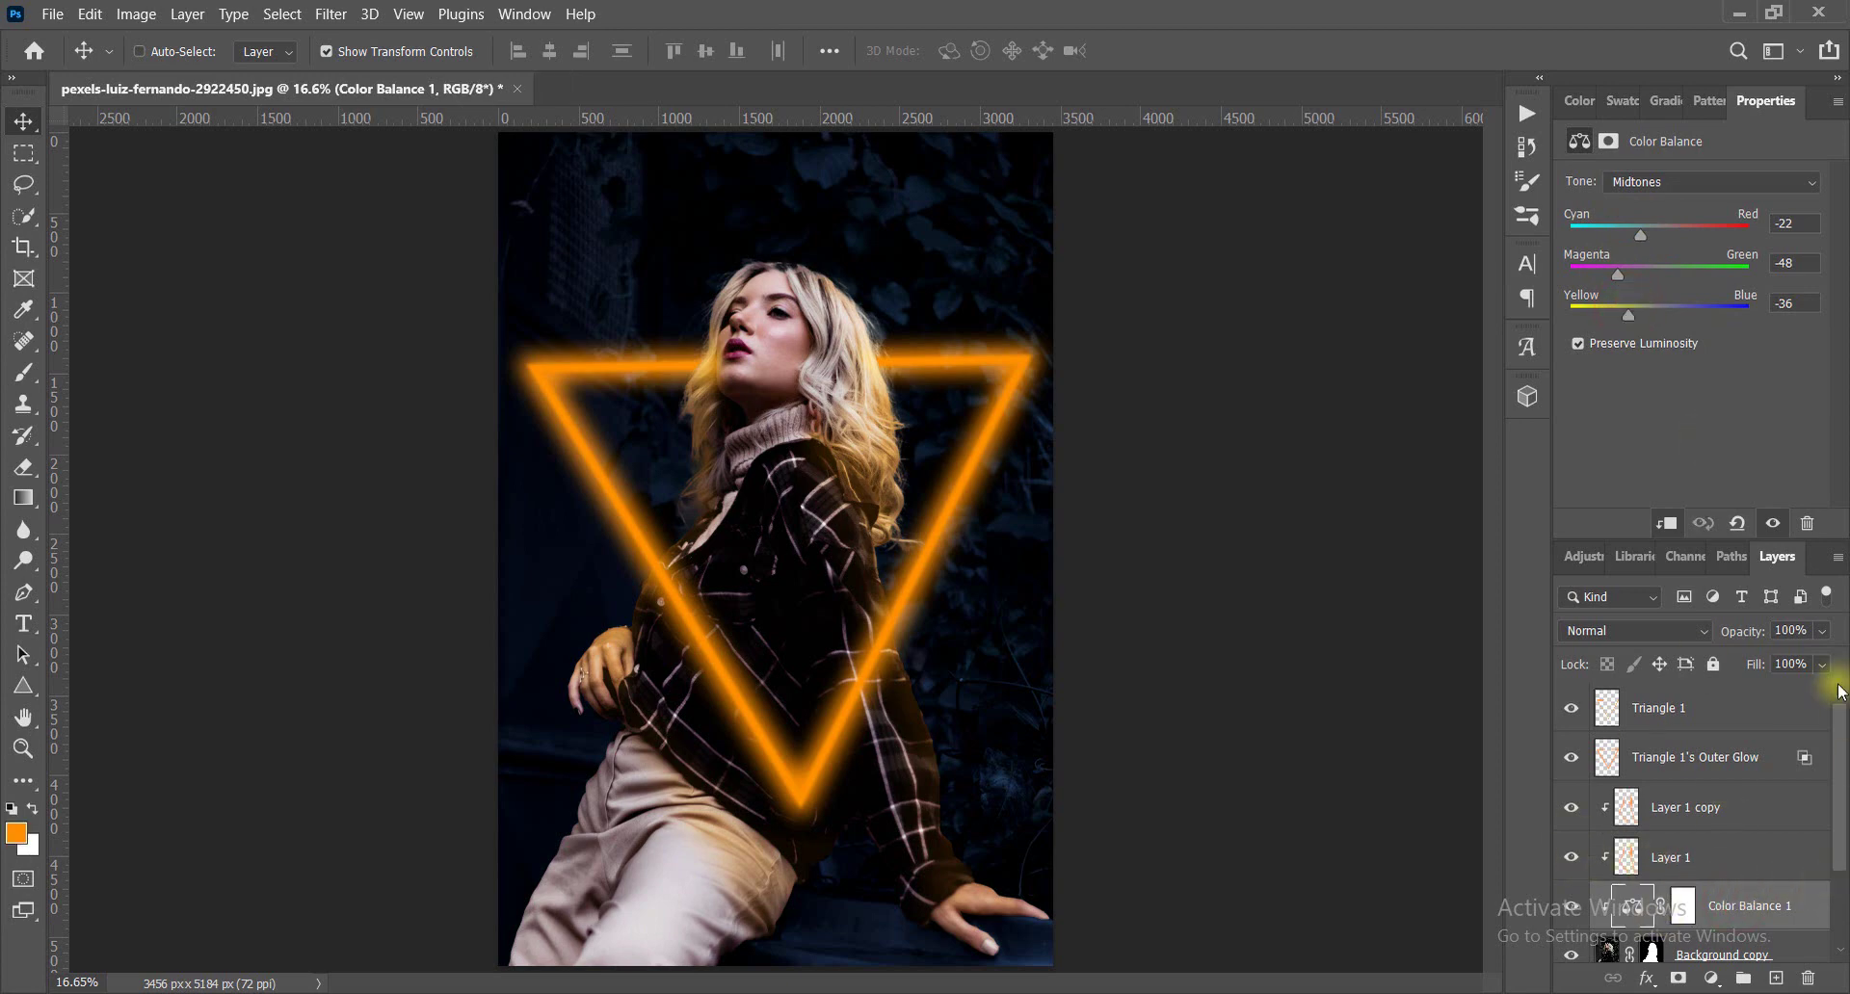
left_click_drag(1830, 780, 1835, 911)
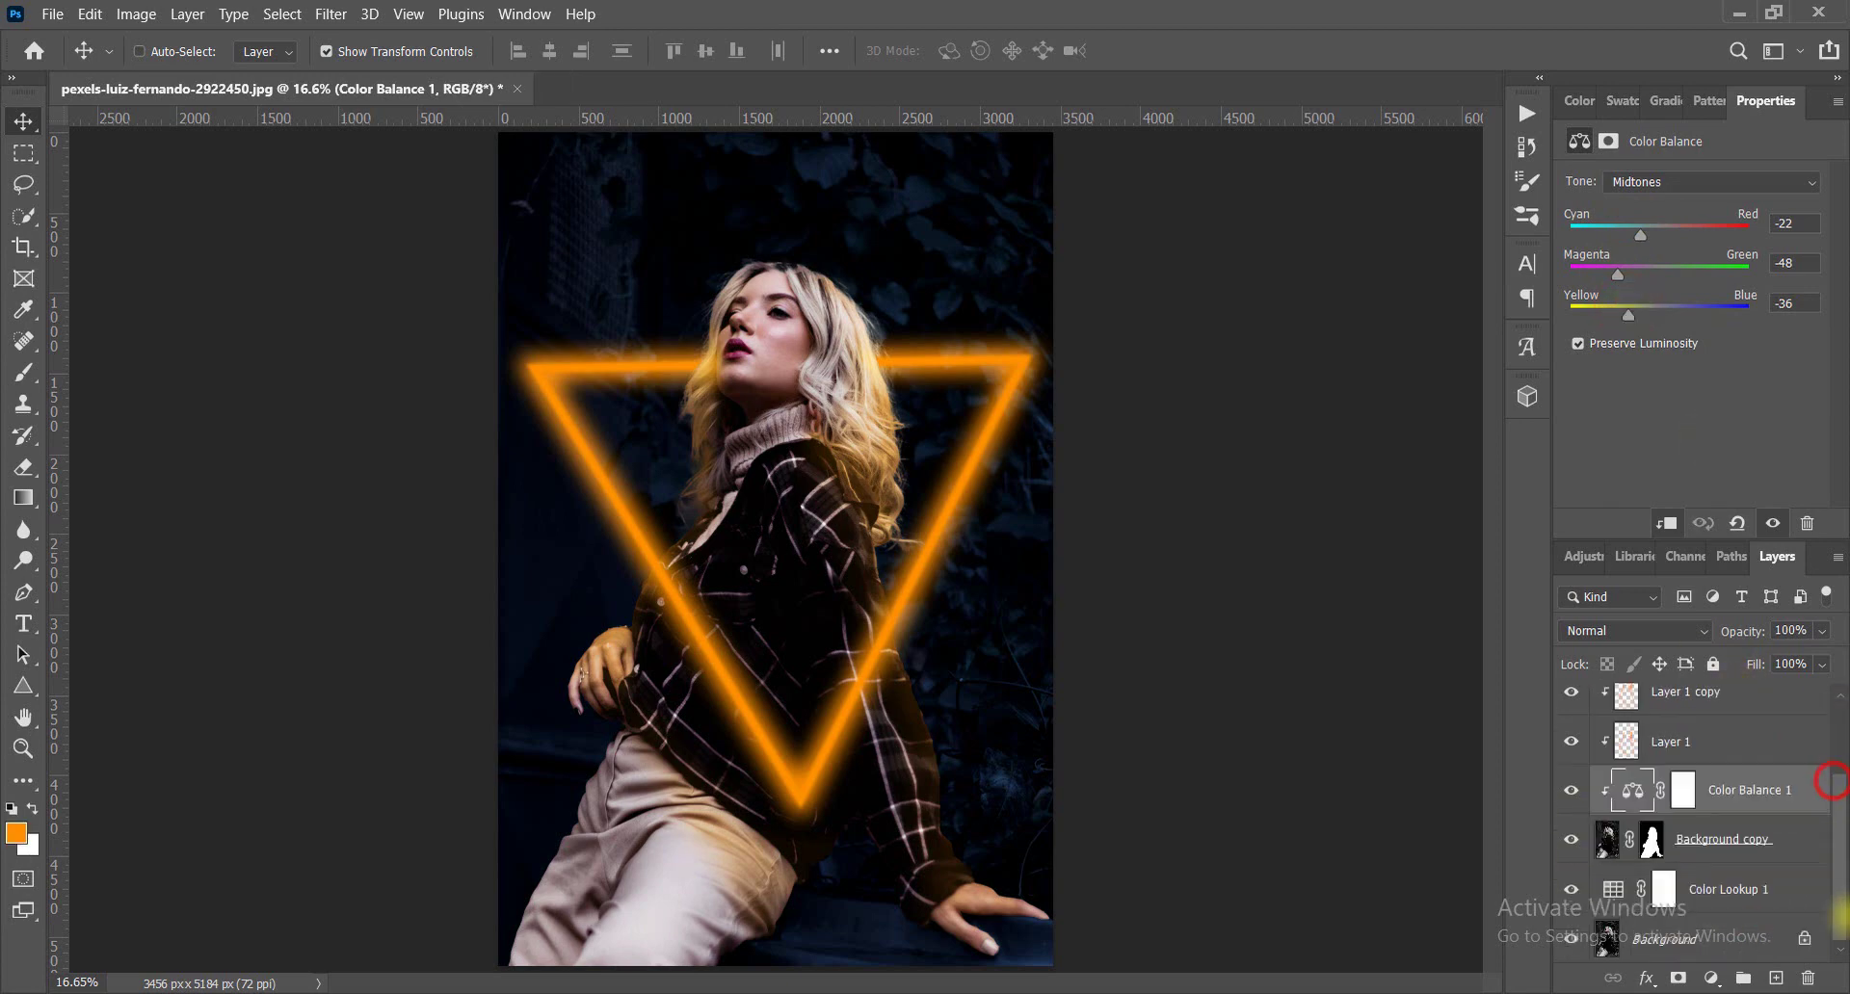
left_click(1623, 901)
left_click(1700, 185)
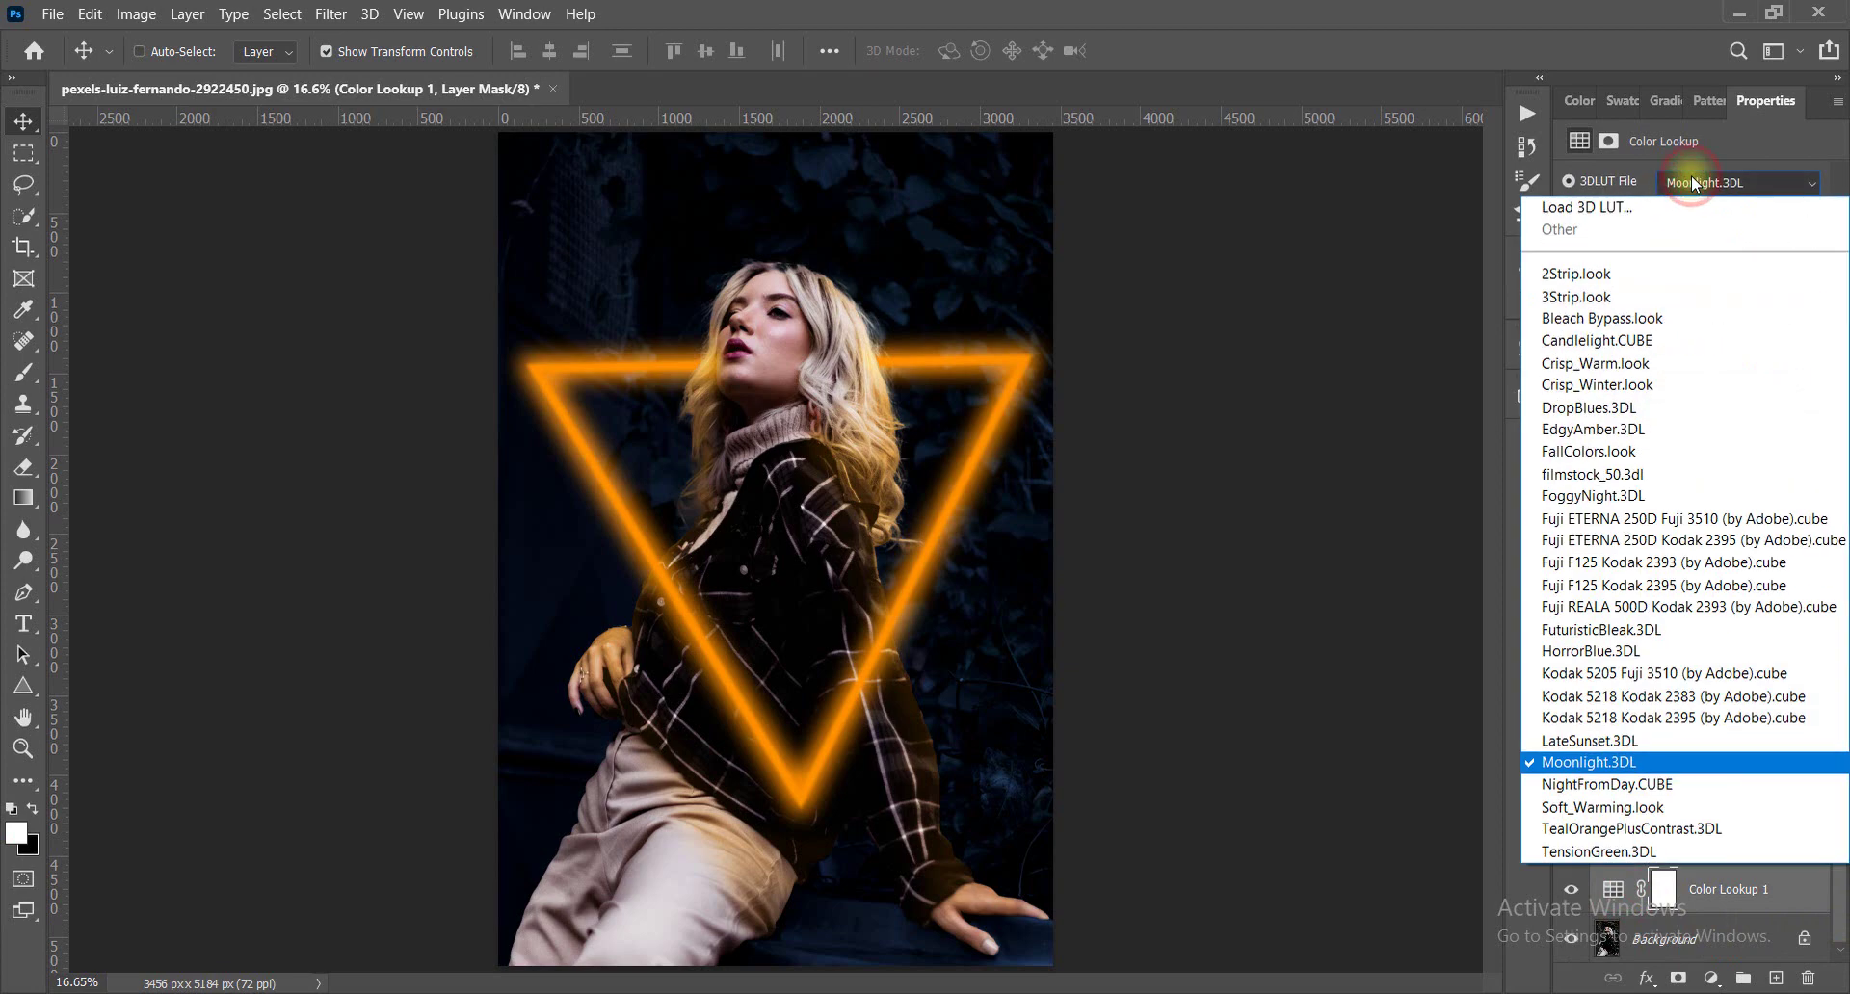
left_click(1554, 742)
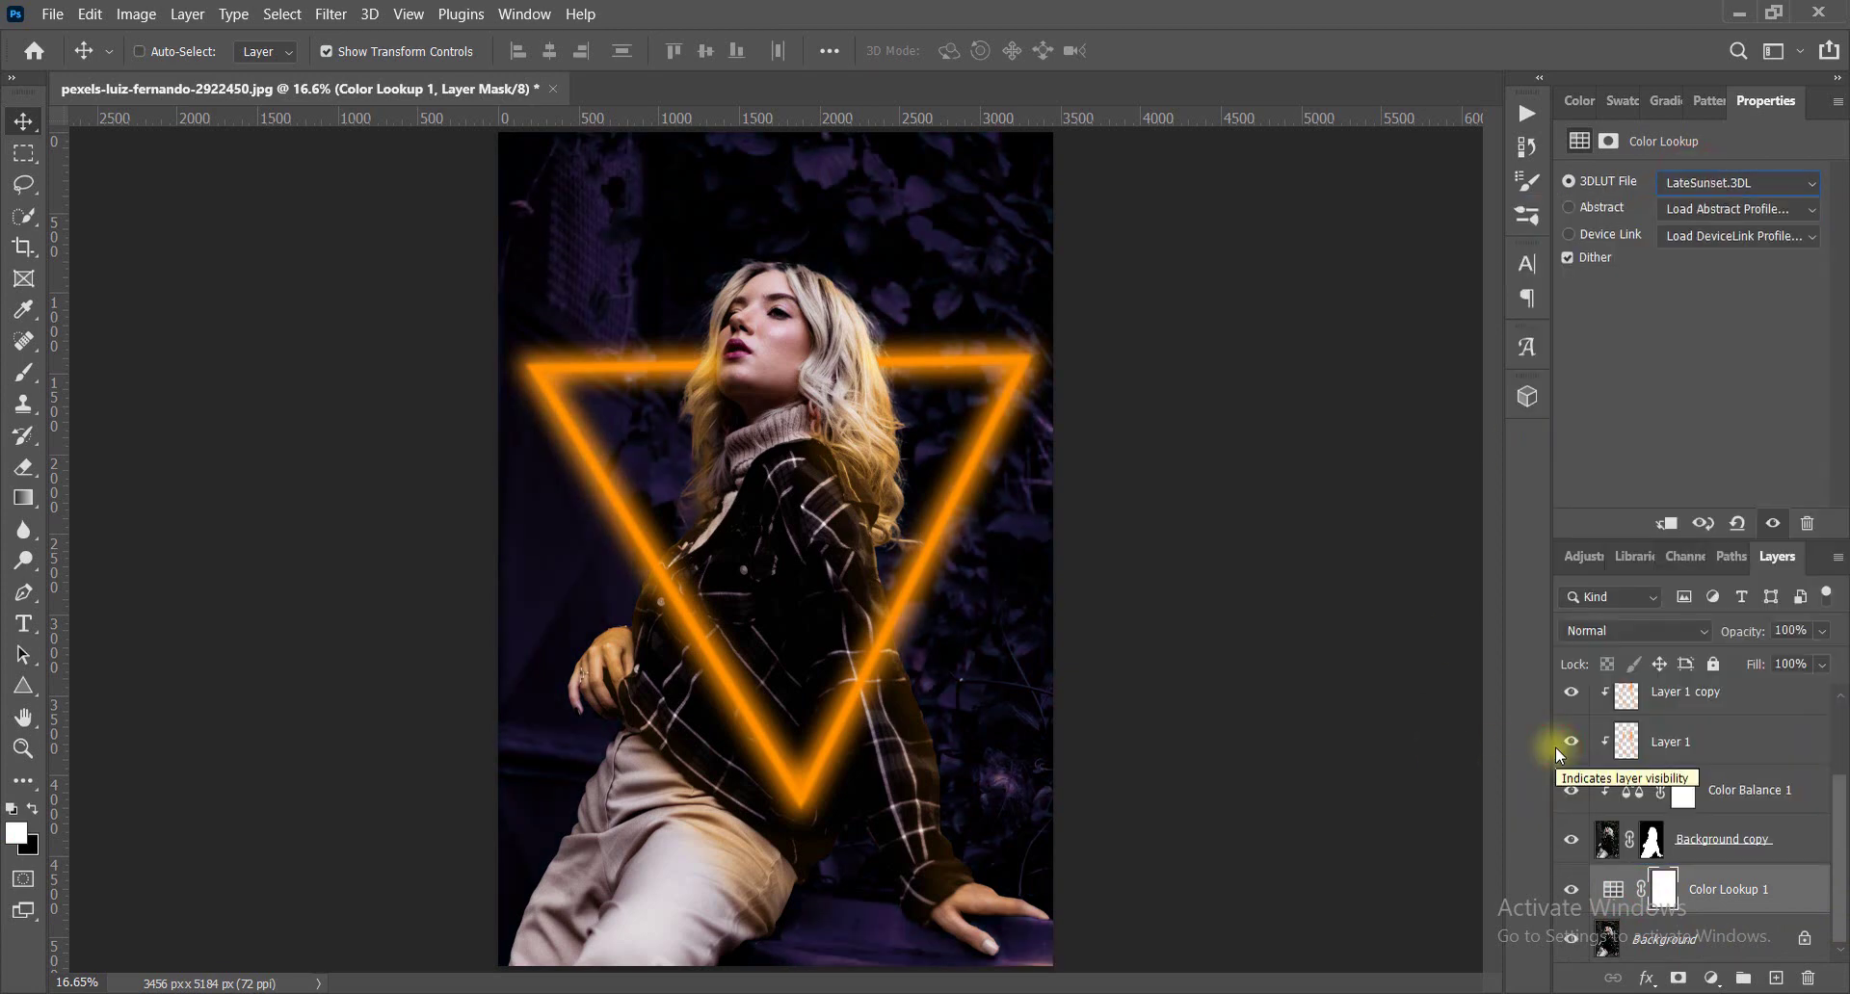
left_click(1748, 183)
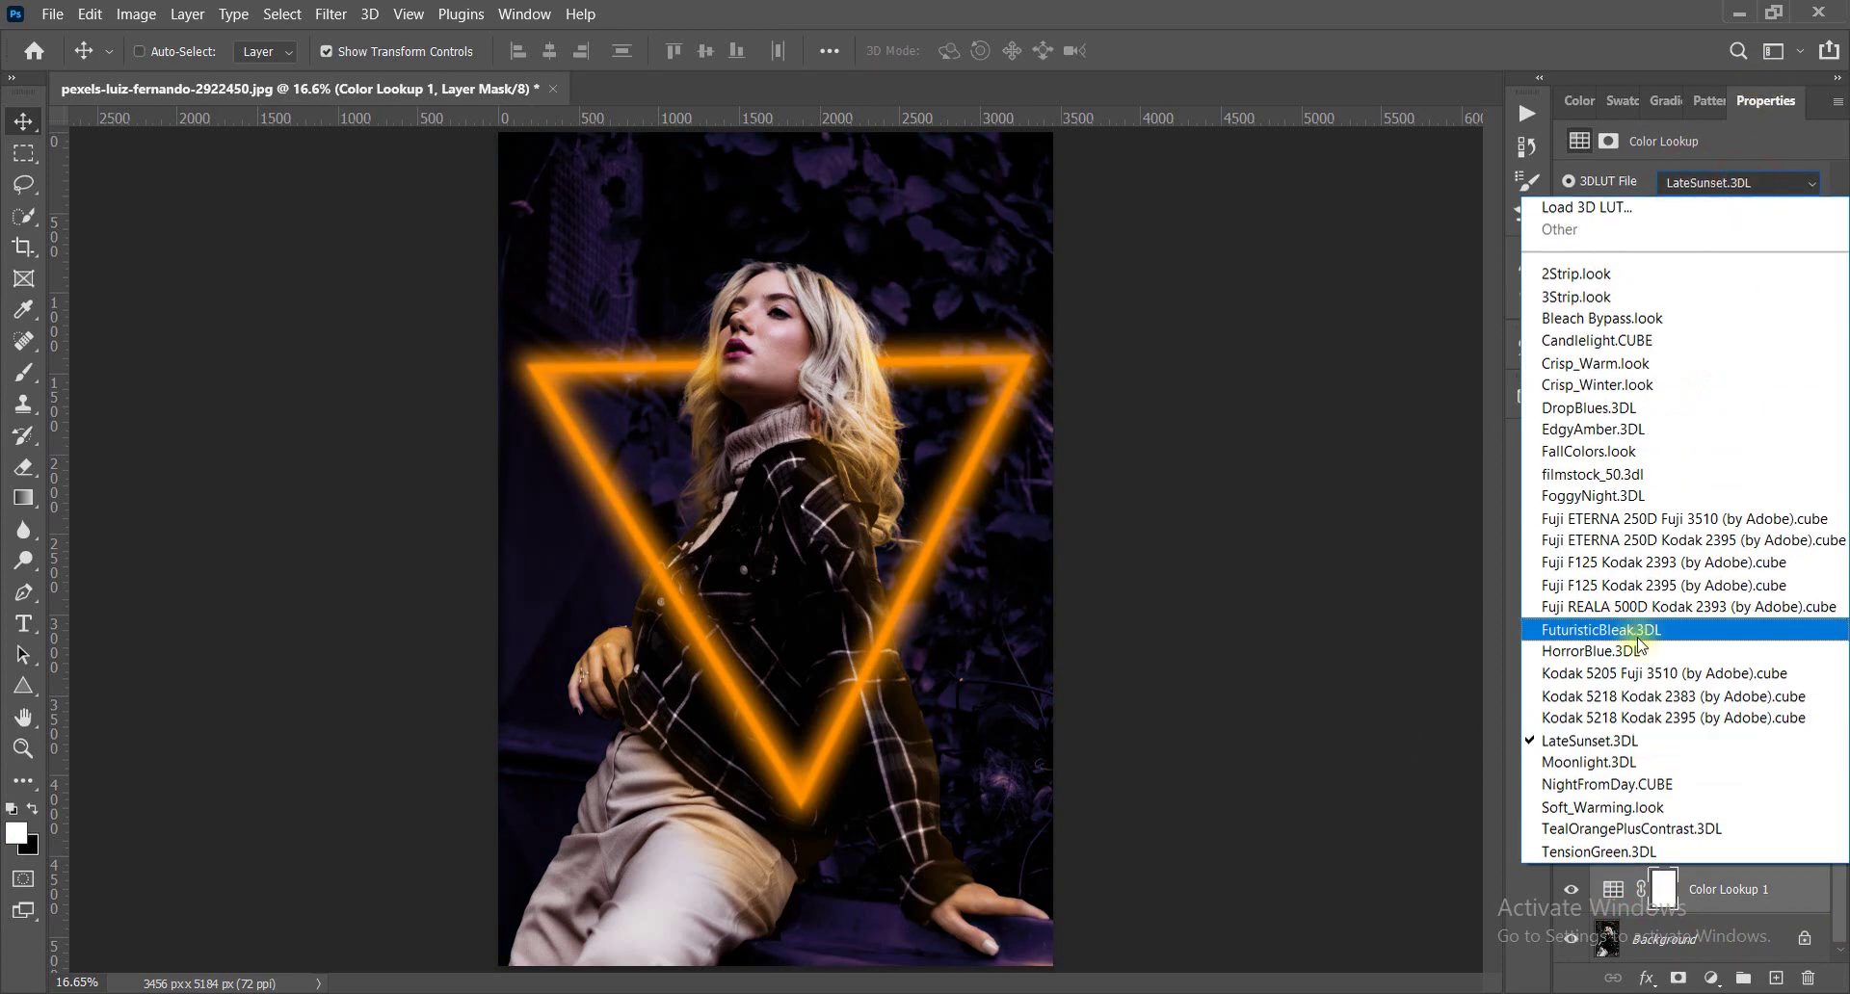
left_click(1579, 762)
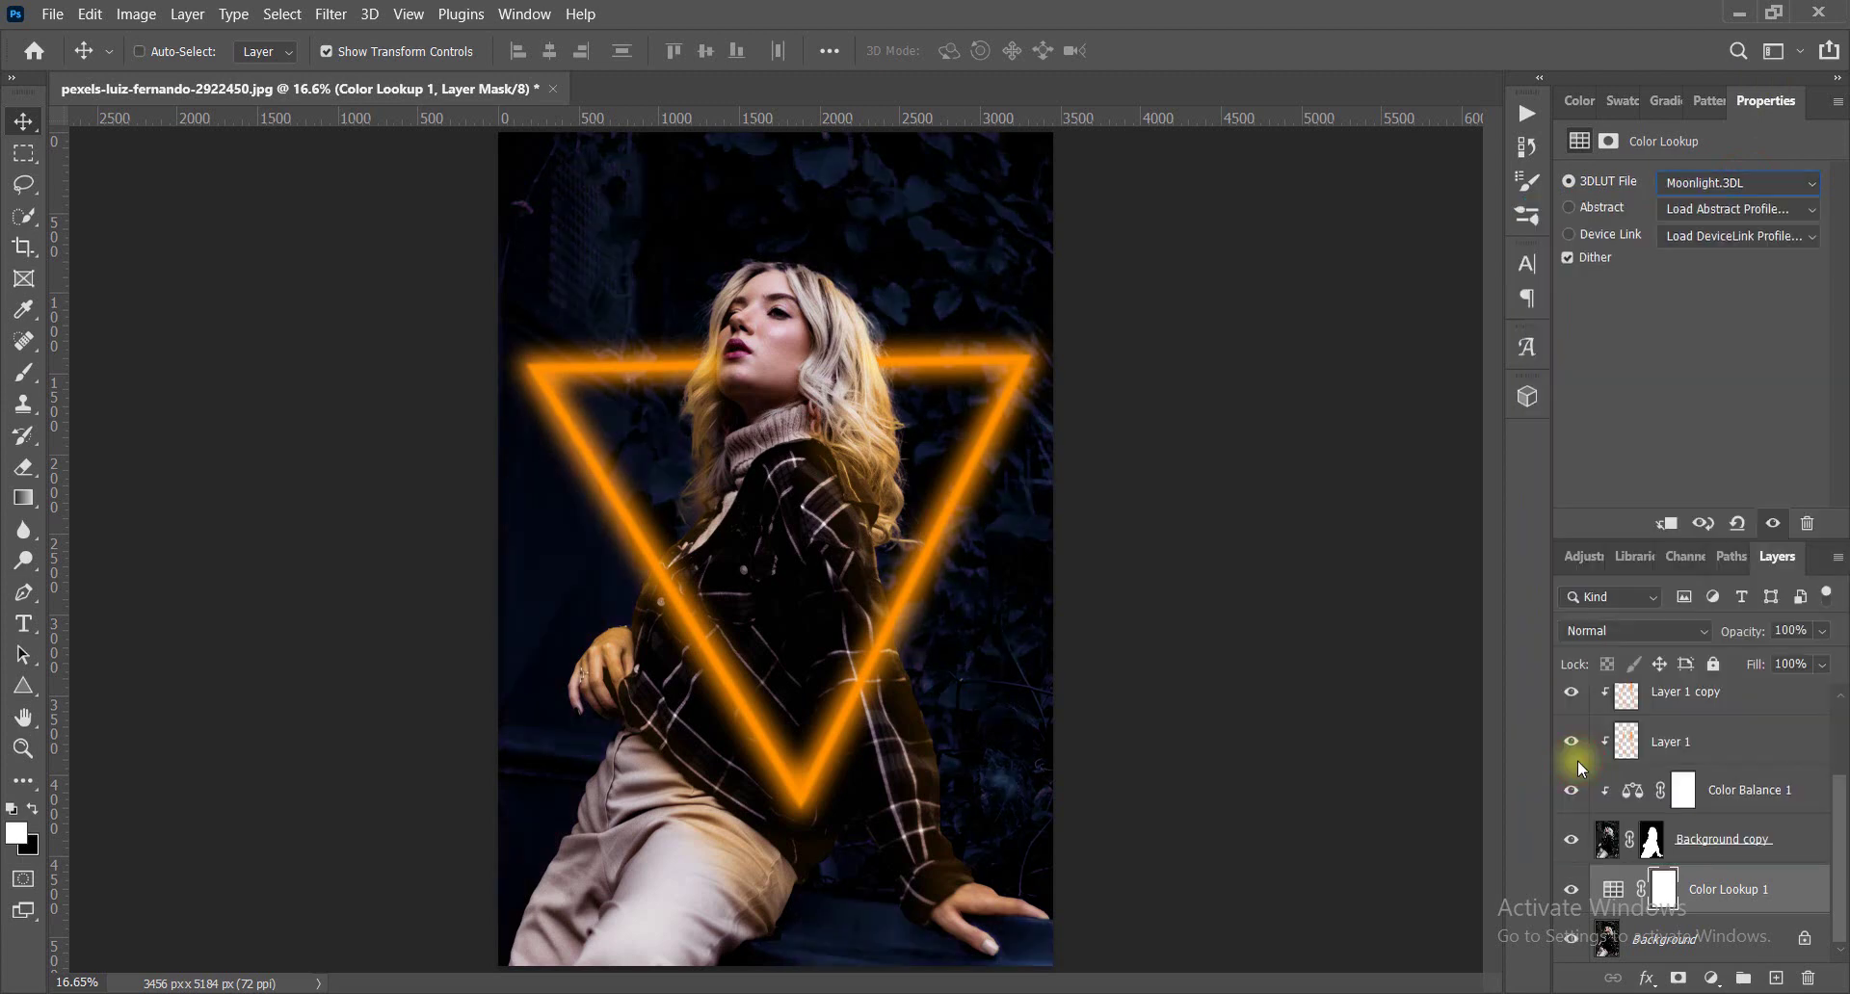
left_click(1742, 949)
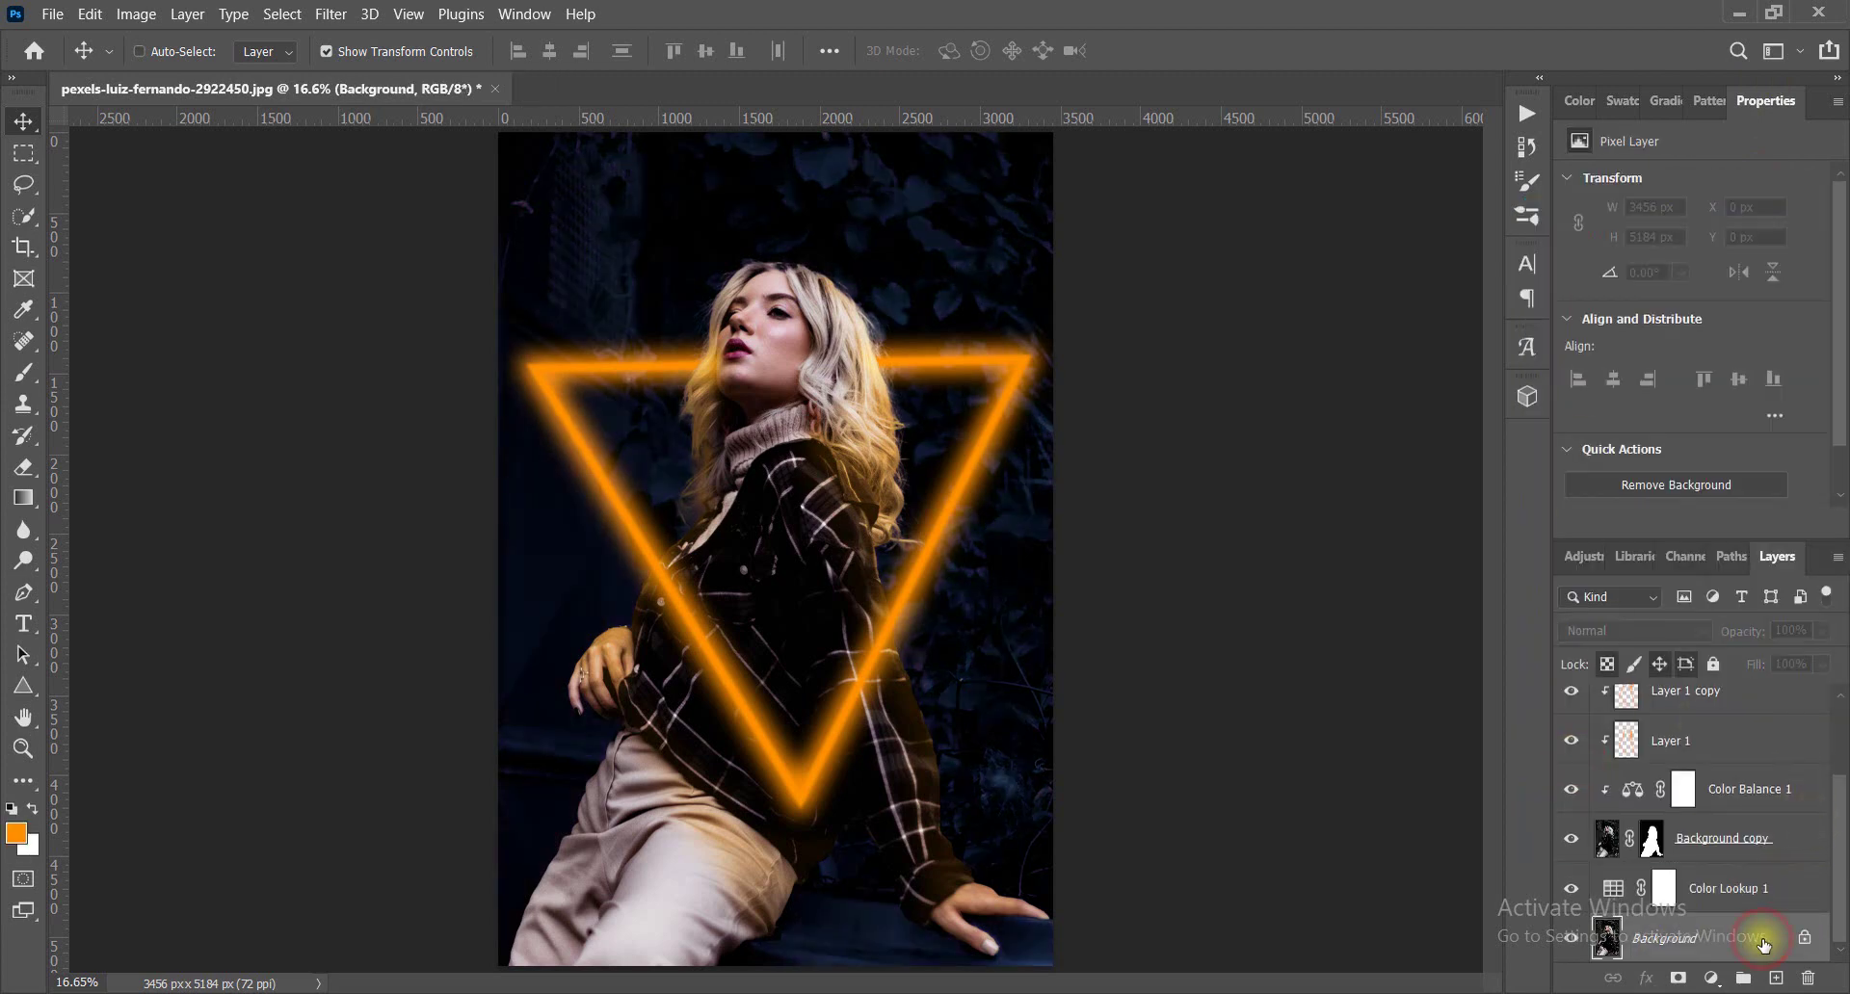